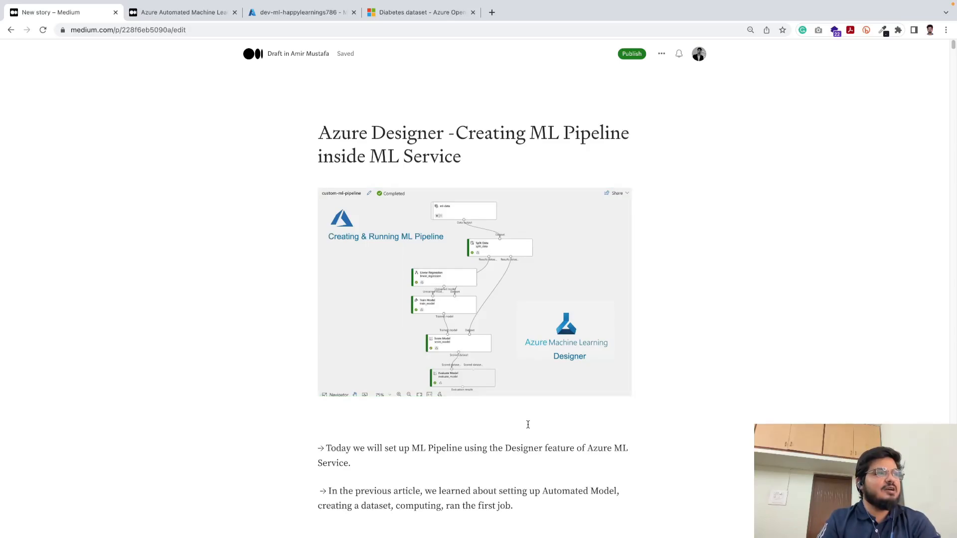
- Read the draft article's introduction, its reasons for using the service, and the opening instructions of the Designer Demo section
scroll(528, 424, down, 10)
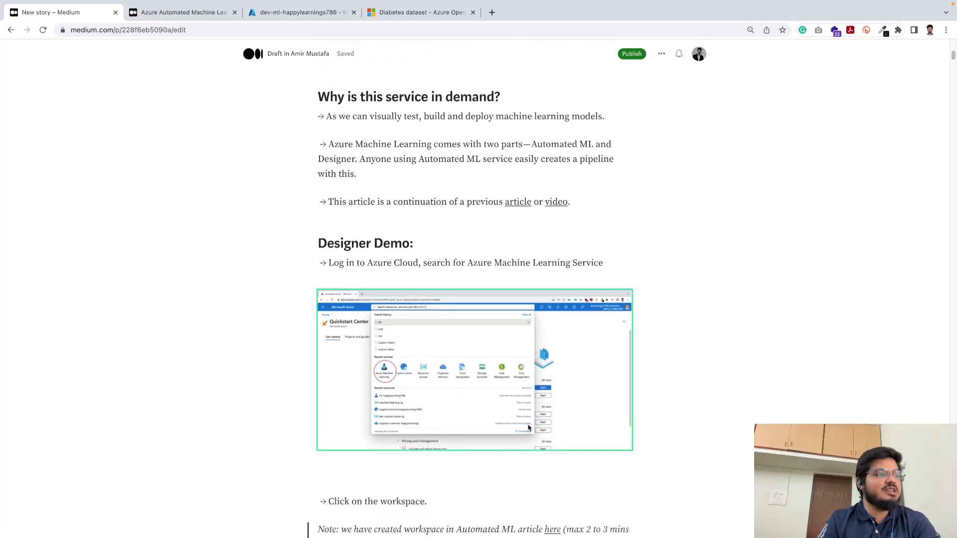
scroll(527, 424, up, 10)
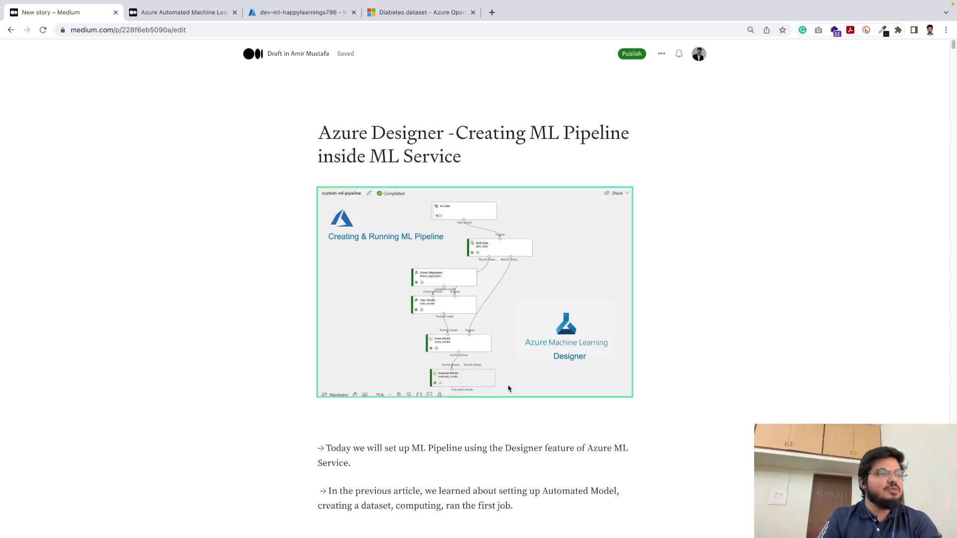
scroll(506, 429, down, 3)
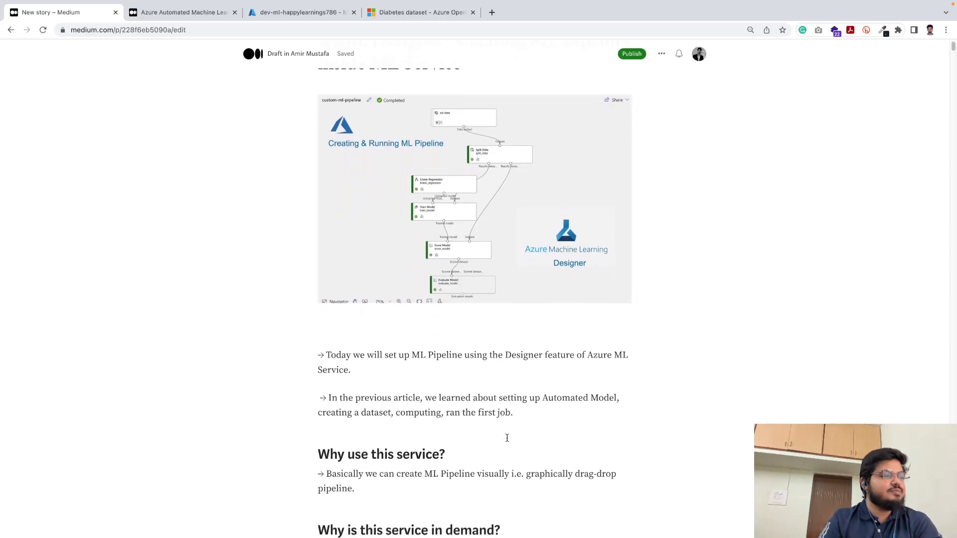
scroll(507, 438, up, 3)
scroll(507, 438, down, 4)
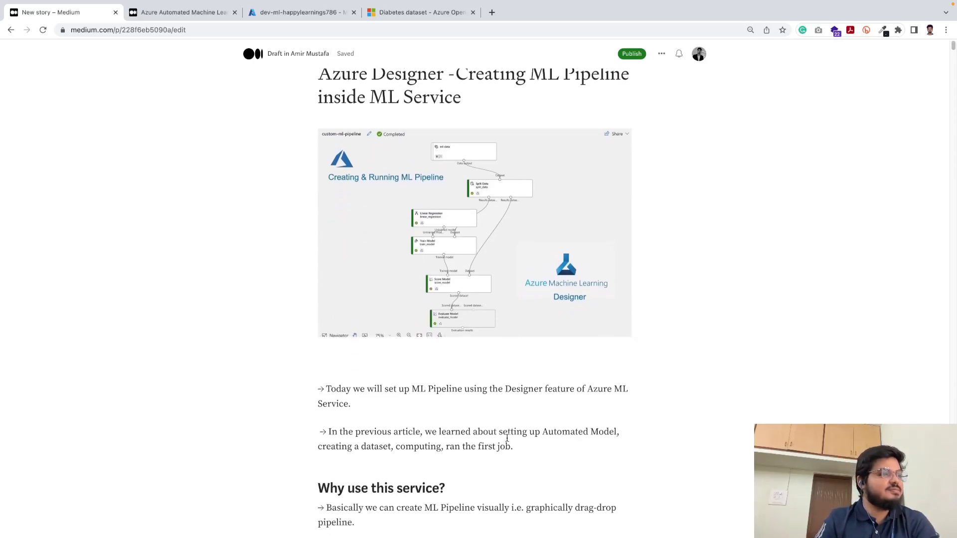
scroll(507, 437, down, 3)
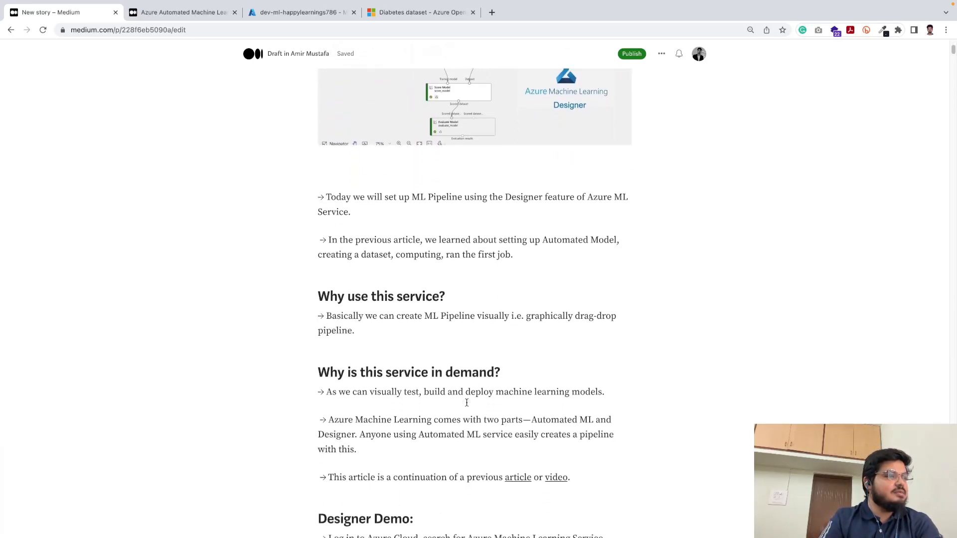
scroll(466, 403, down, 5)
scroll(459, 398, up, 1)
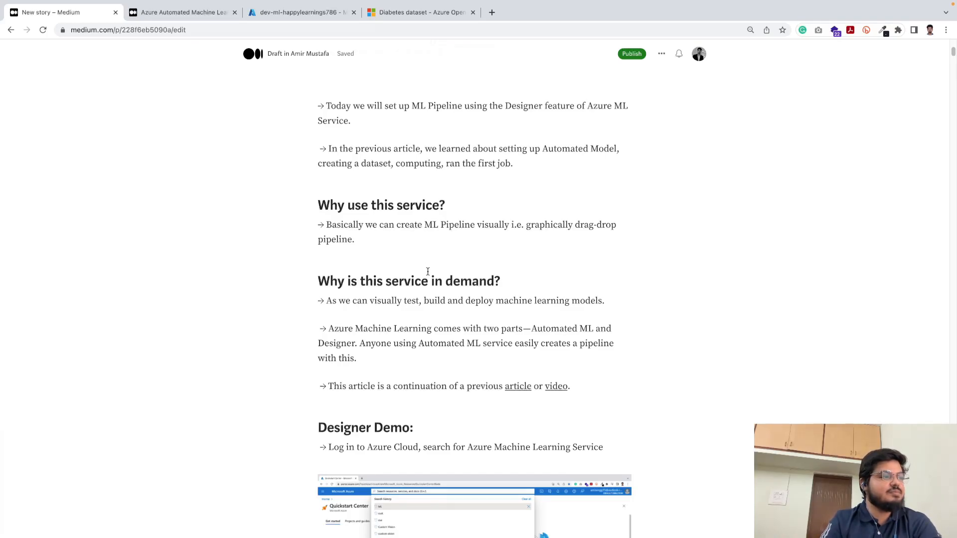
scroll(427, 272, down, 3)
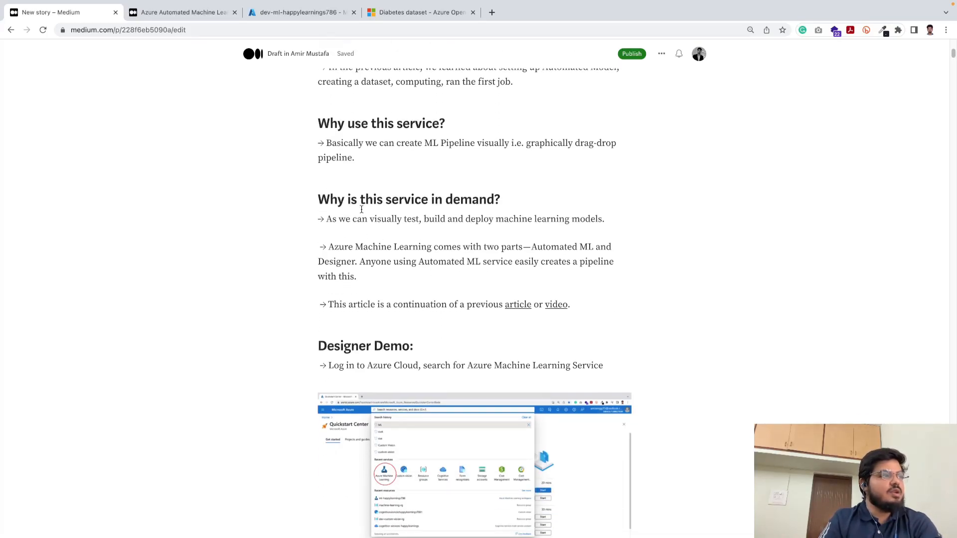
scroll(382, 226, up, 1)
scroll(382, 228, down, 1)
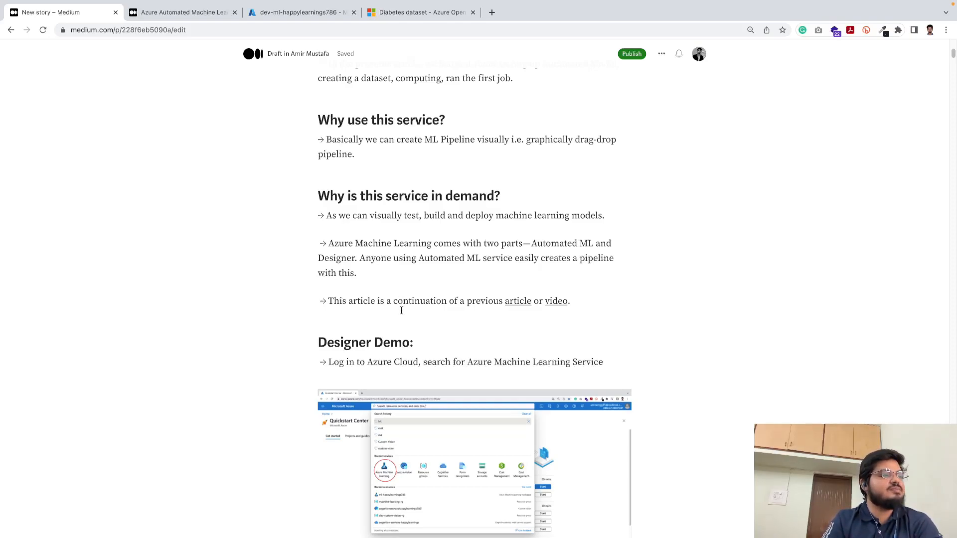
scroll(401, 310, down, 1)
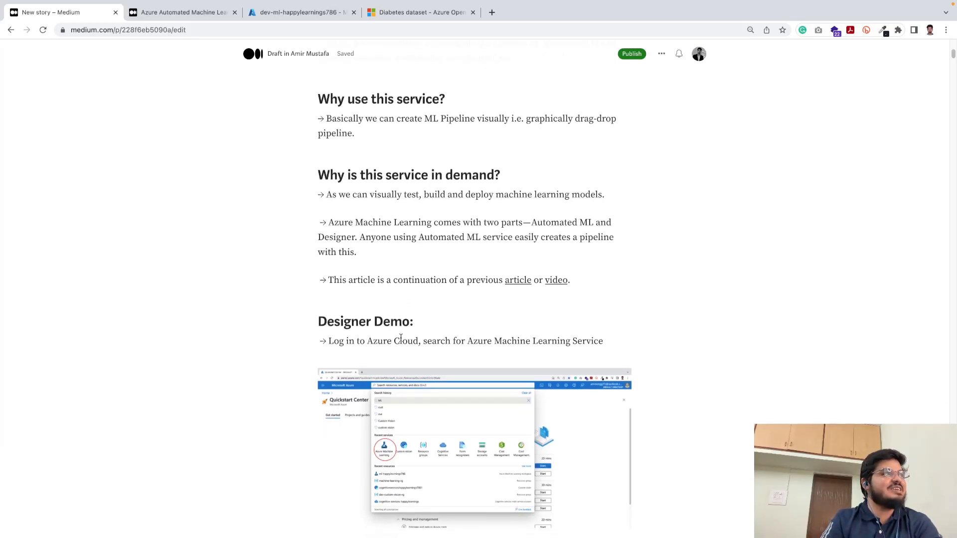
scroll(401, 339, down, 6)
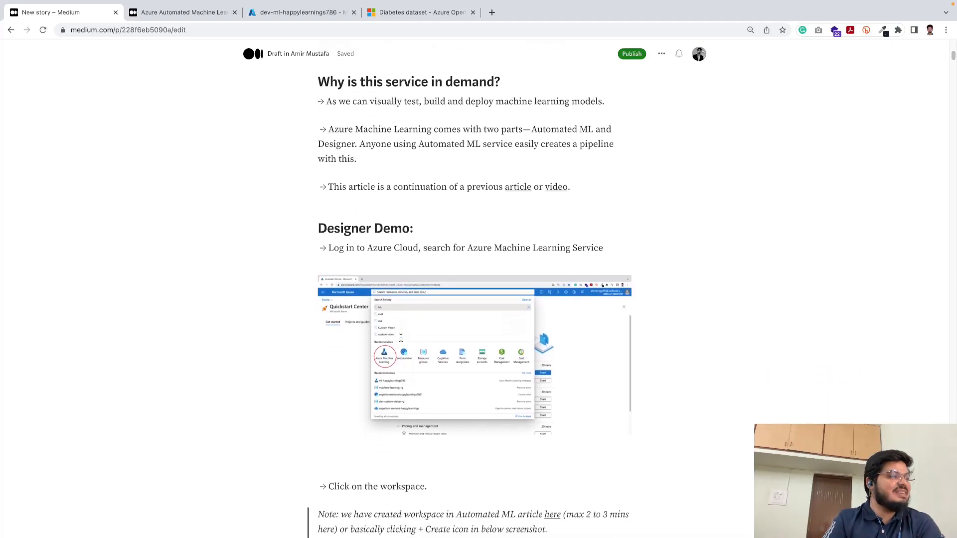
scroll(401, 338, up, 4)
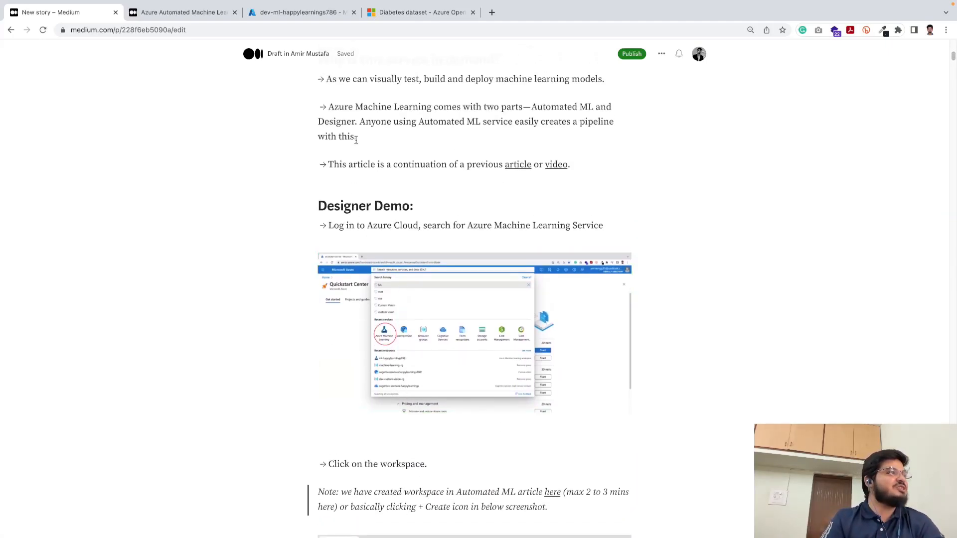
- Replace the old workspace tab with a fresh Azure portal tab and open the Azure Machine Learning service
click(319, 13)
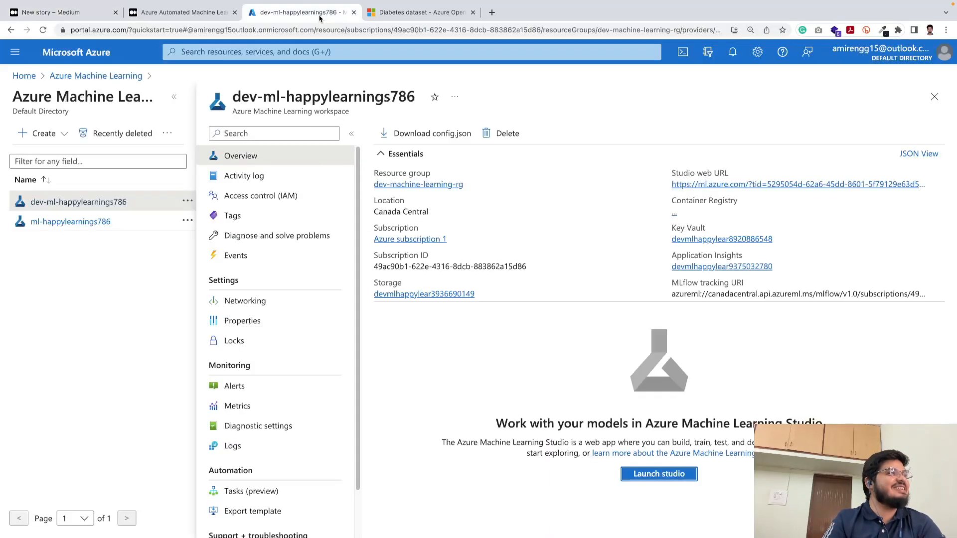
click(208, 12)
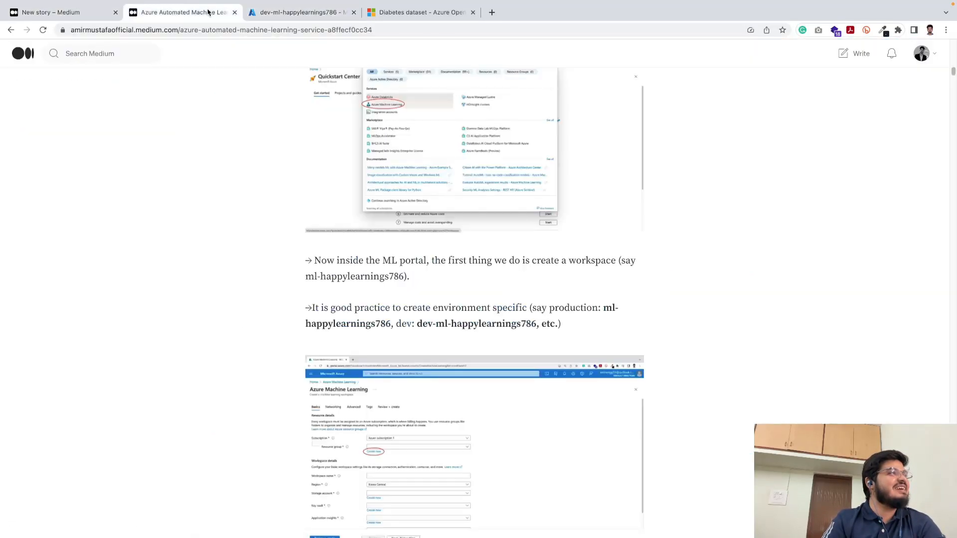
click(354, 12)
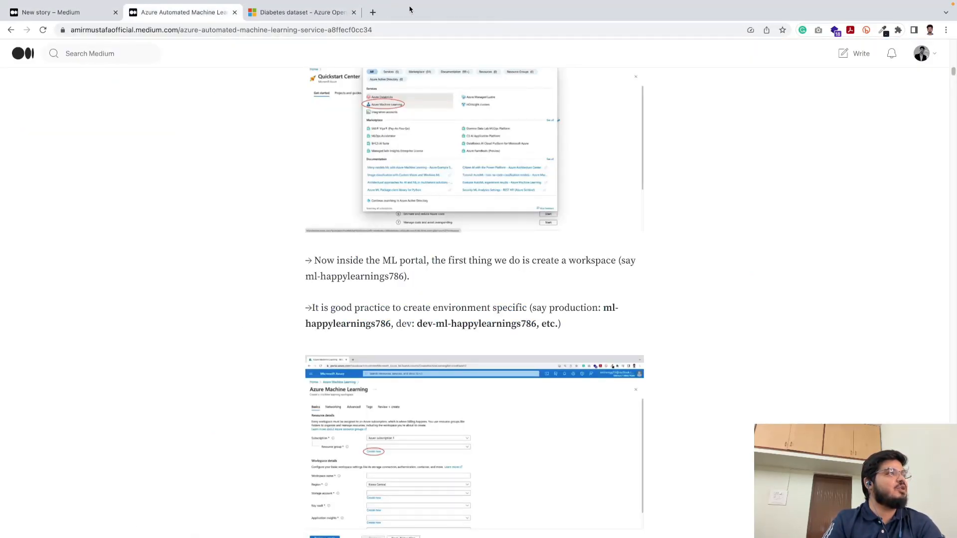
click(373, 12)
text(por)
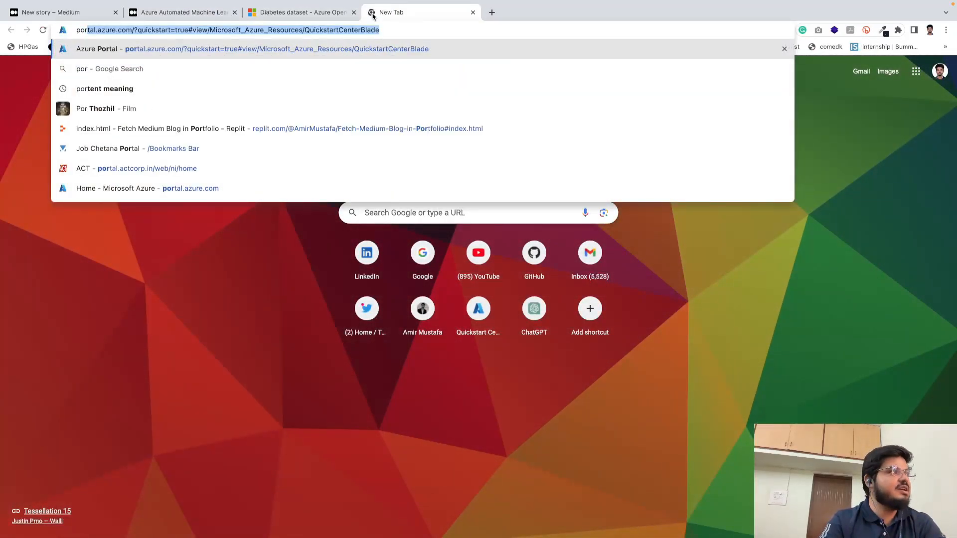
key(Return)
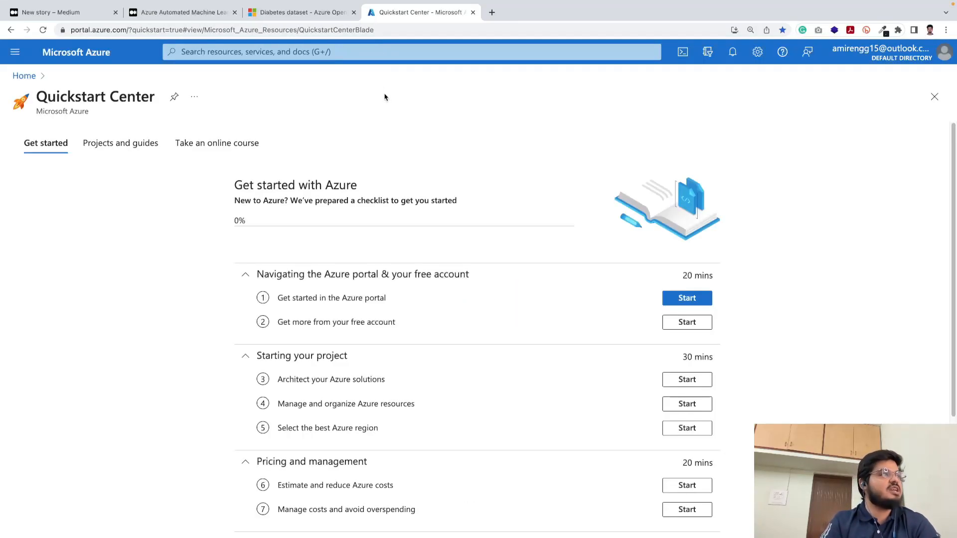
click(329, 54)
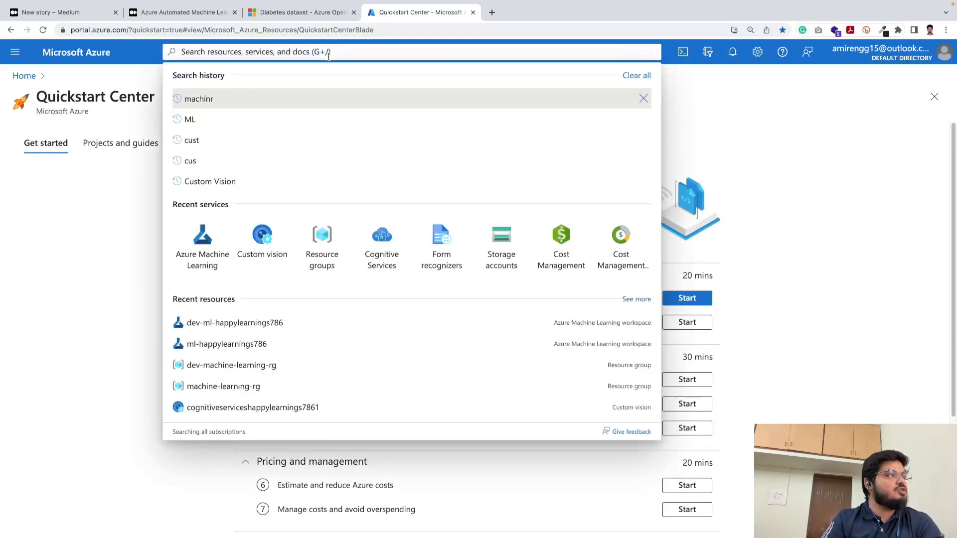
click(218, 245)
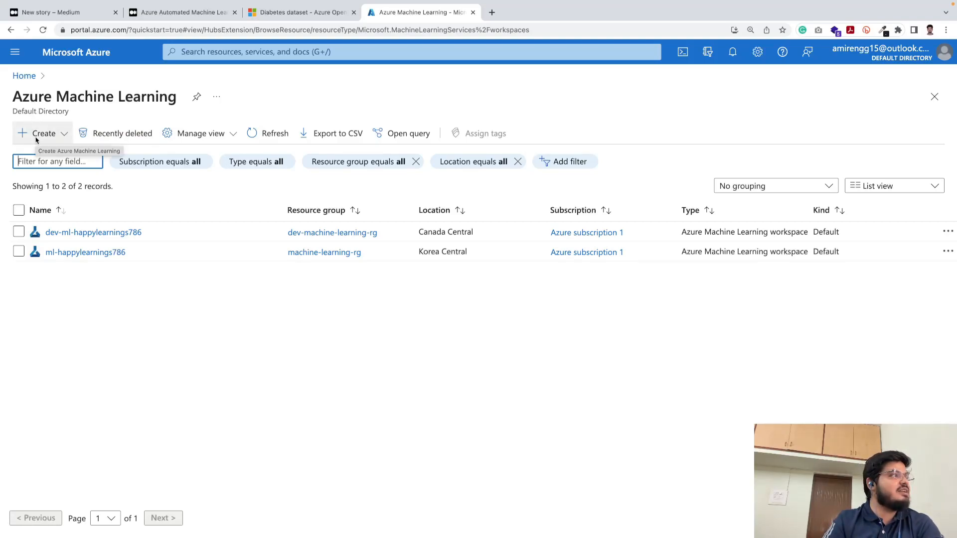
- Review the Automated Machine Learning article's instructions for creating a resource group and workspace, and return to the draft article
click(161, 14)
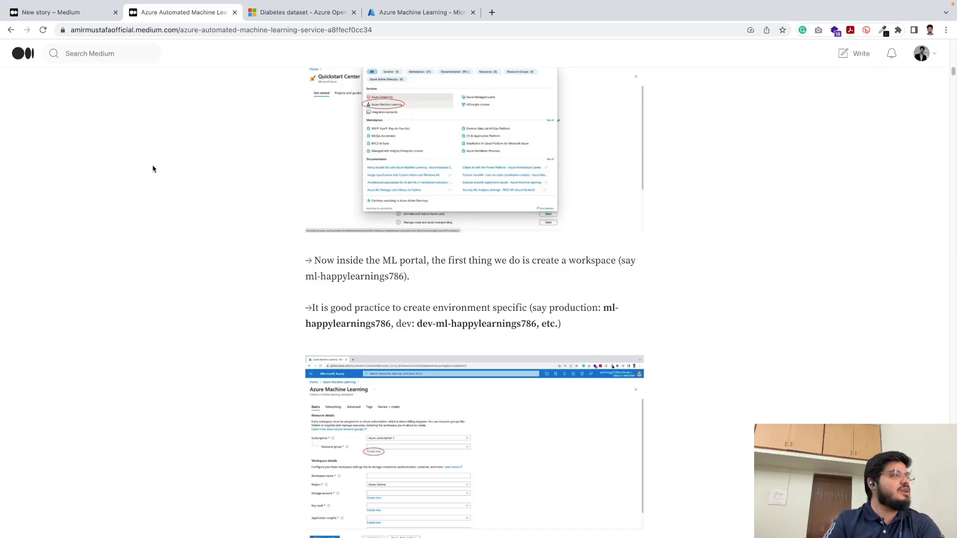
scroll(153, 169, up, 15)
scroll(153, 169, down, 20)
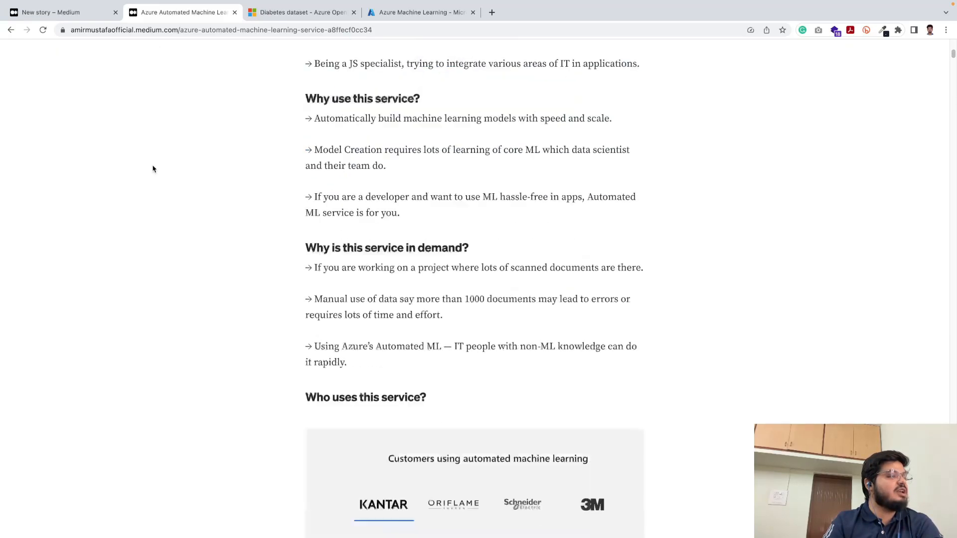
scroll(153, 169, down, 6)
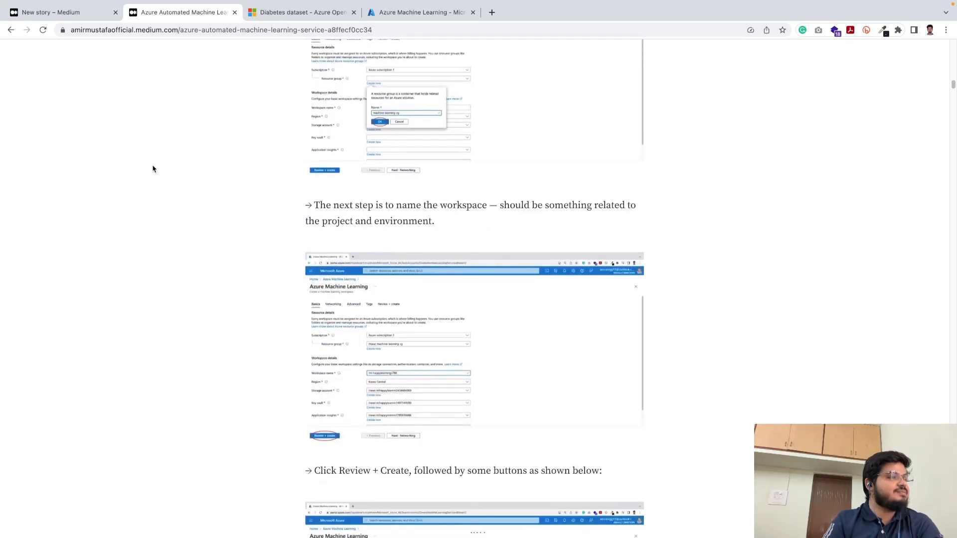
scroll(154, 165, up, 10)
scroll(154, 163, down, 2)
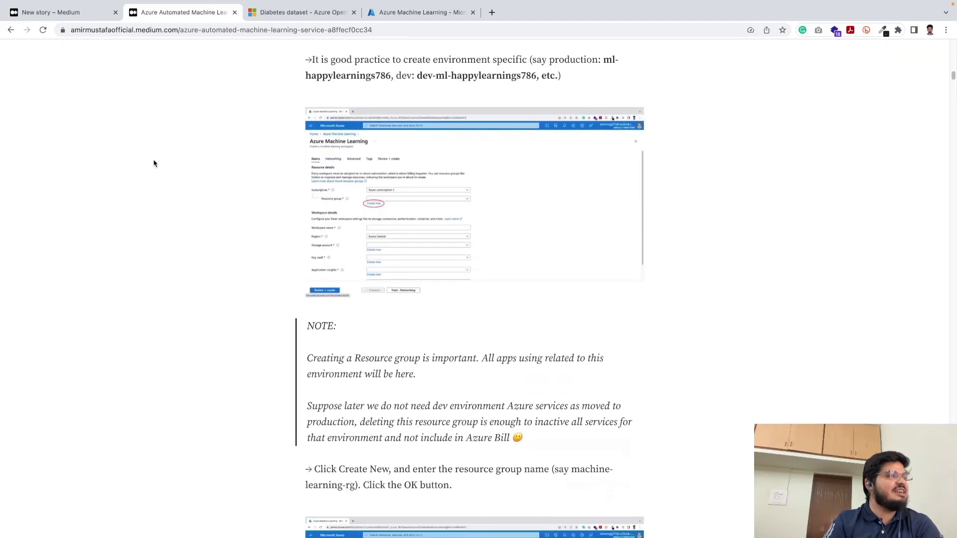
scroll(305, 188, up, 7)
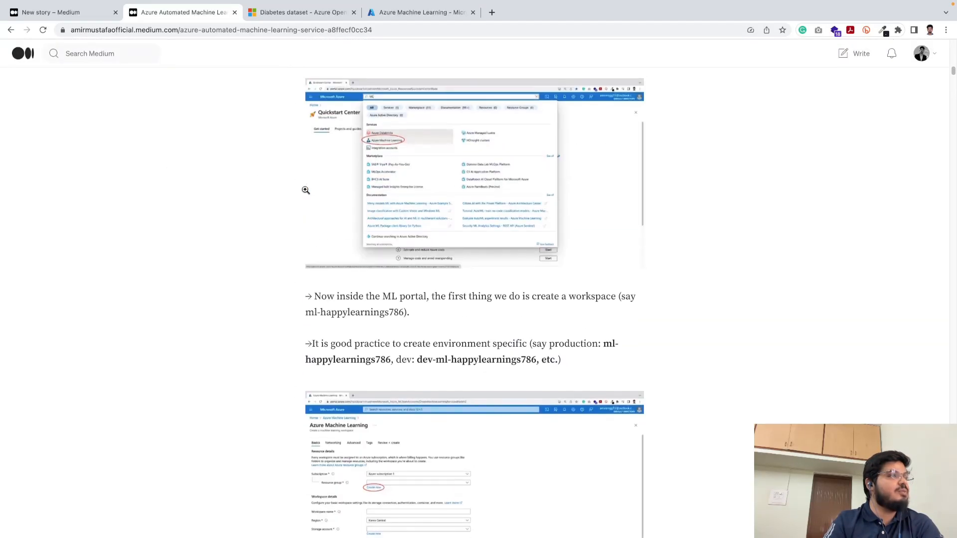
scroll(305, 190, down, 9)
scroll(306, 190, down, 10)
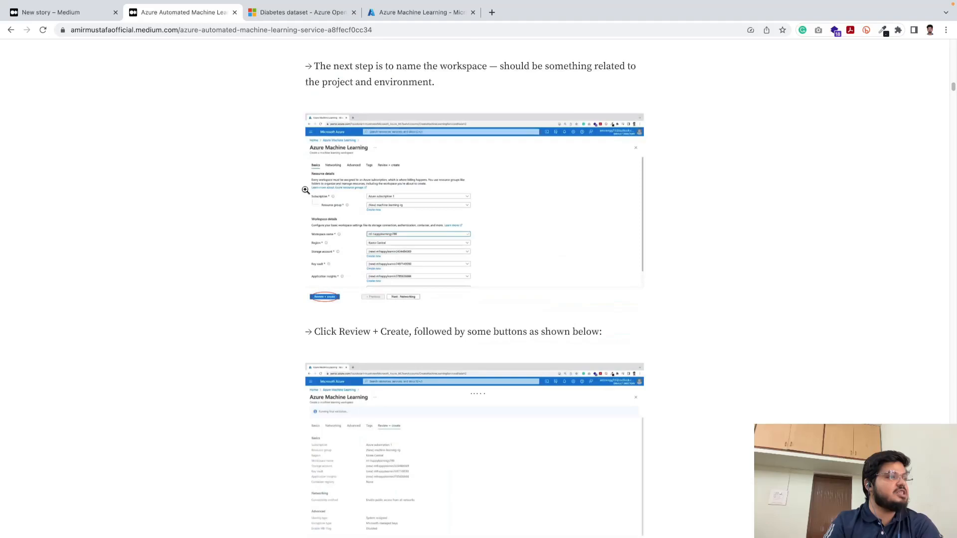
scroll(335, 244, down, 6)
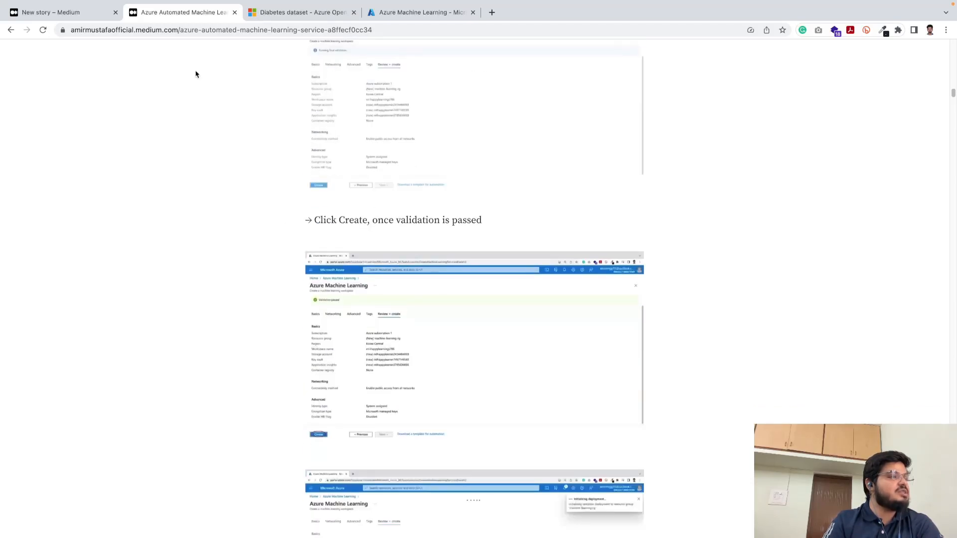
mouse_move(87, 4)
click(80, 37)
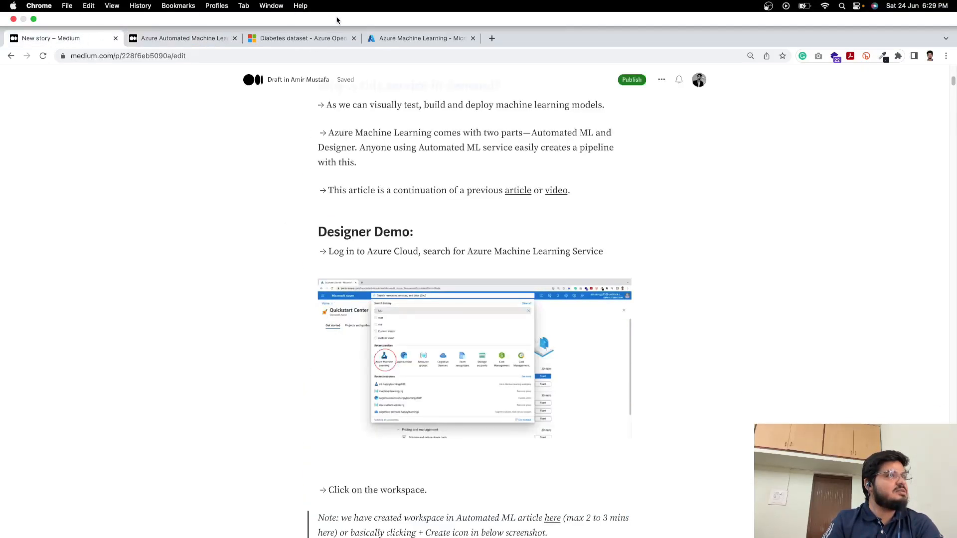
- Examine the new machine learning workspace form, including its existing resource groups and workspace details, and return to the workspace list
click(388, 40)
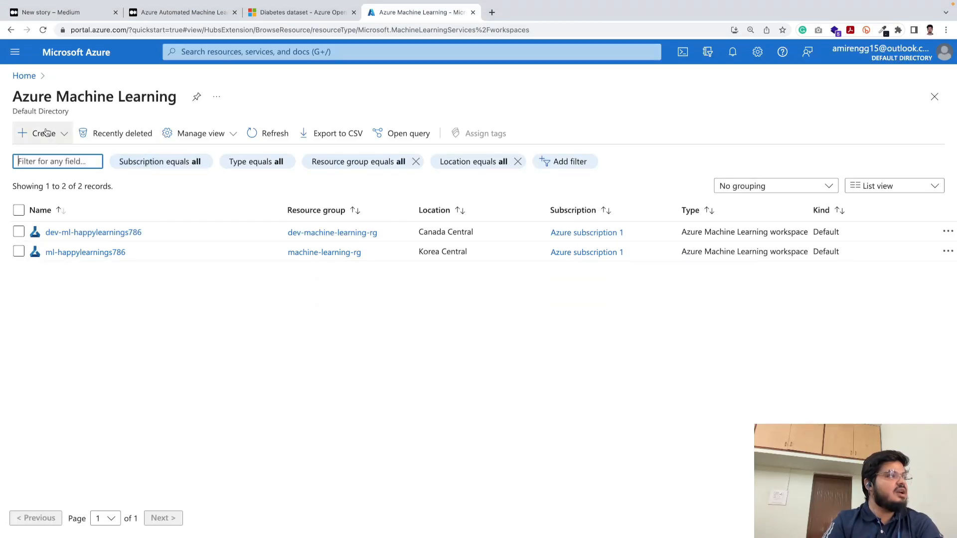
click(46, 133)
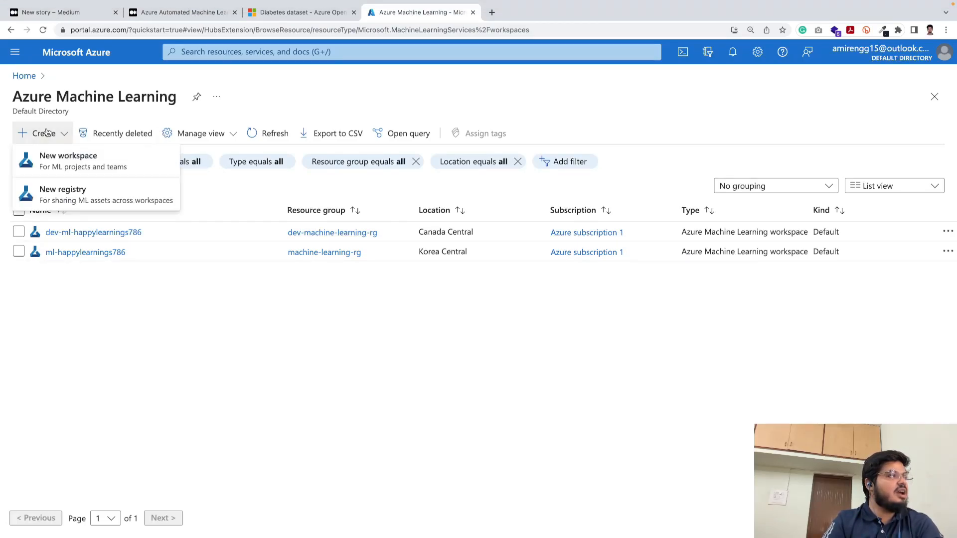
click(93, 167)
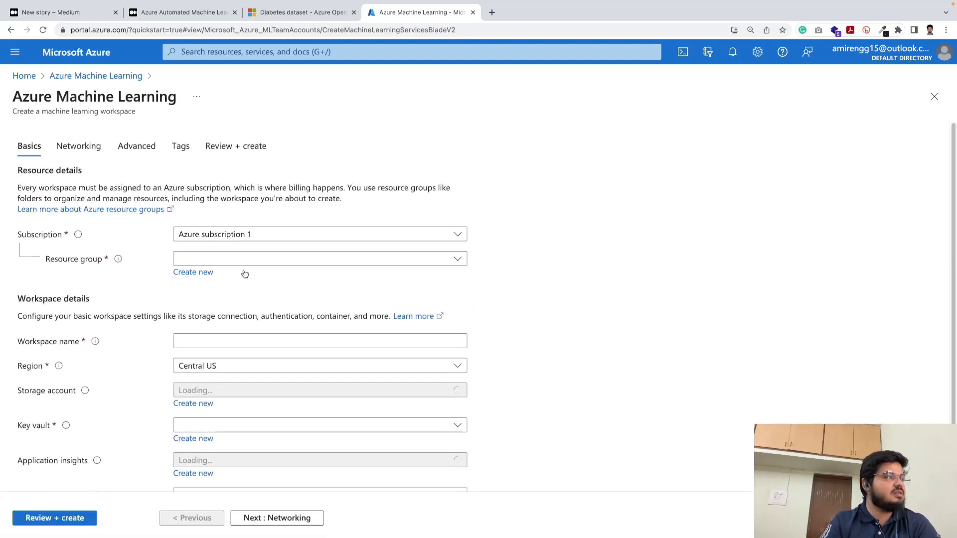
click(236, 260)
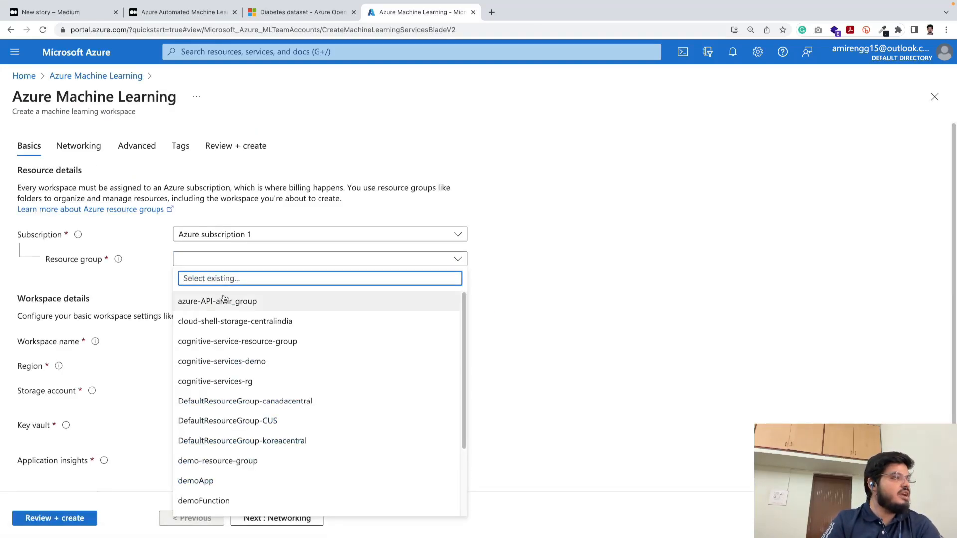
click(563, 219)
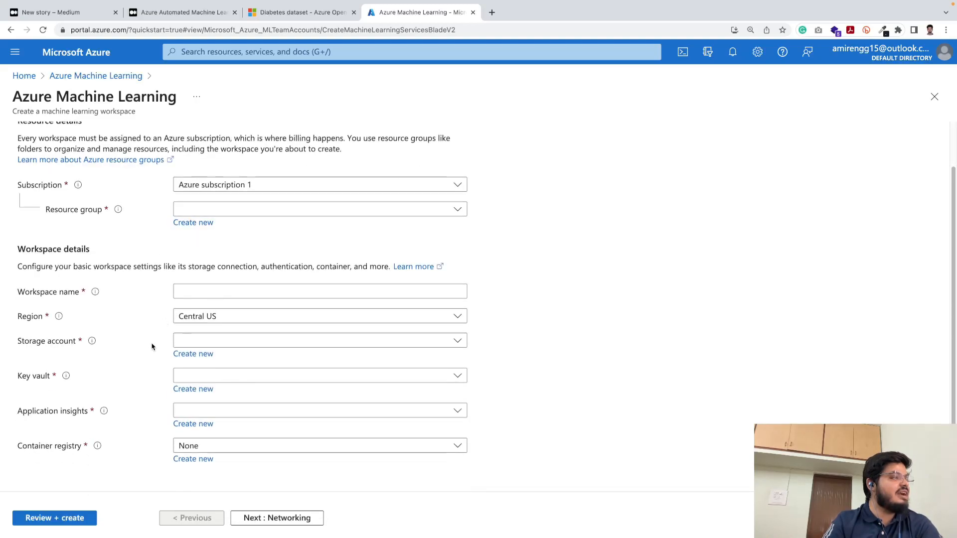
click(216, 293)
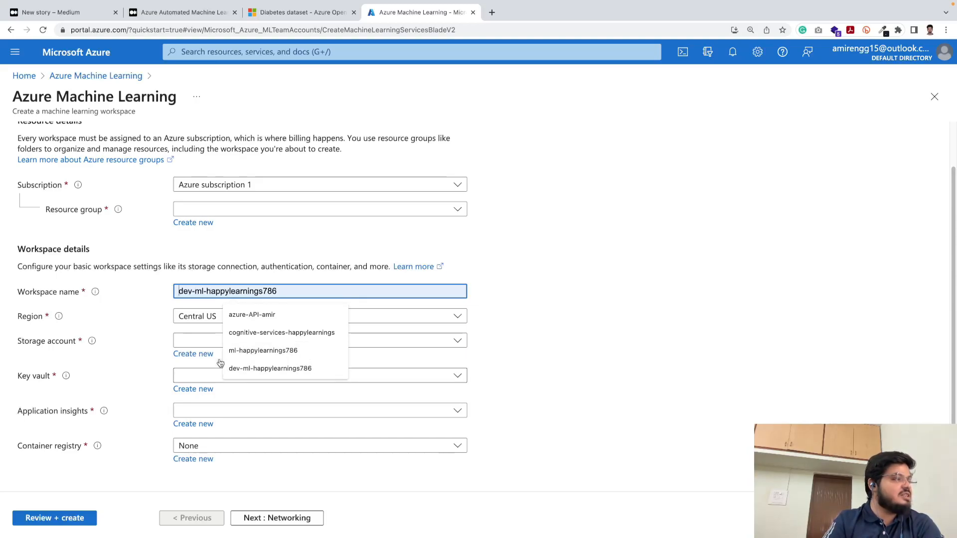
click(142, 300)
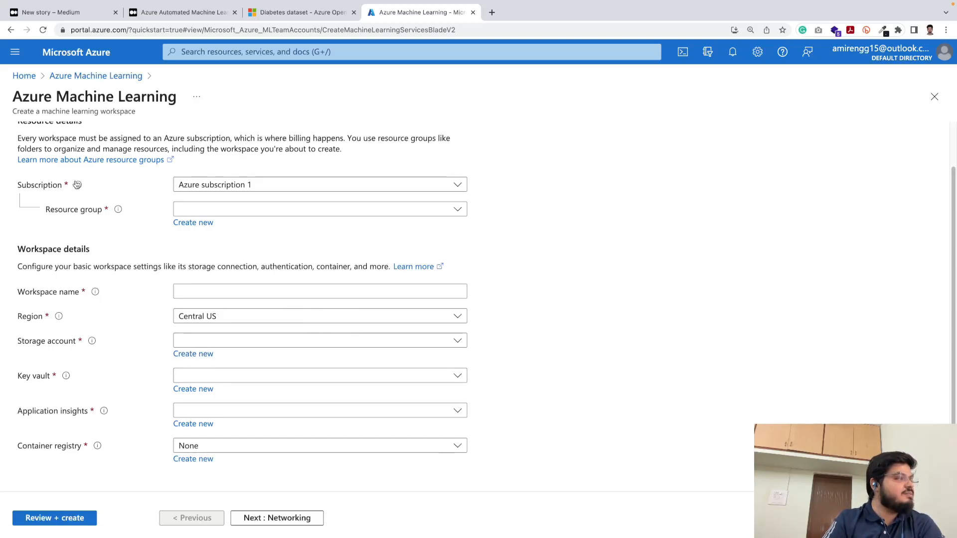
click(10, 30)
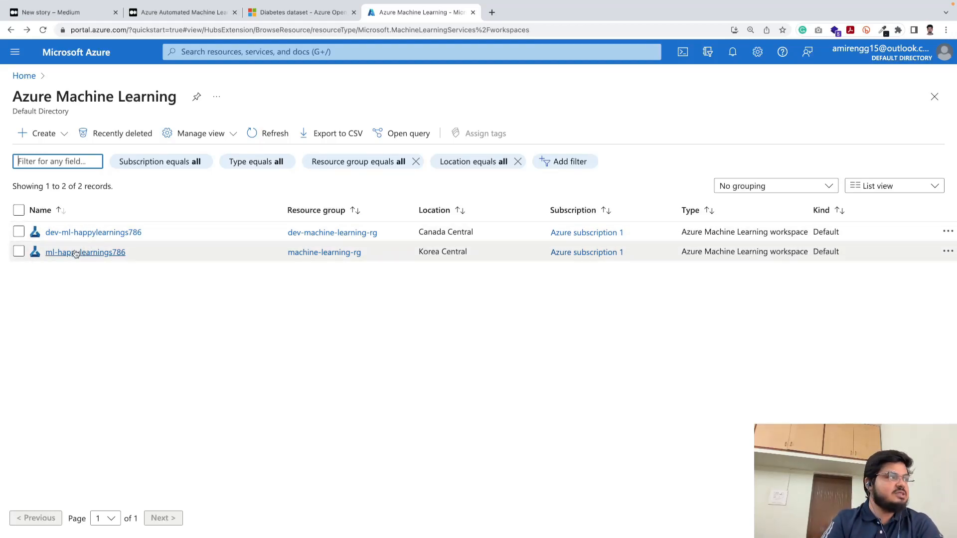
- Open the dev-ml-happylearnings786 workspace from the Azure Machine Learning list
click(110, 236)
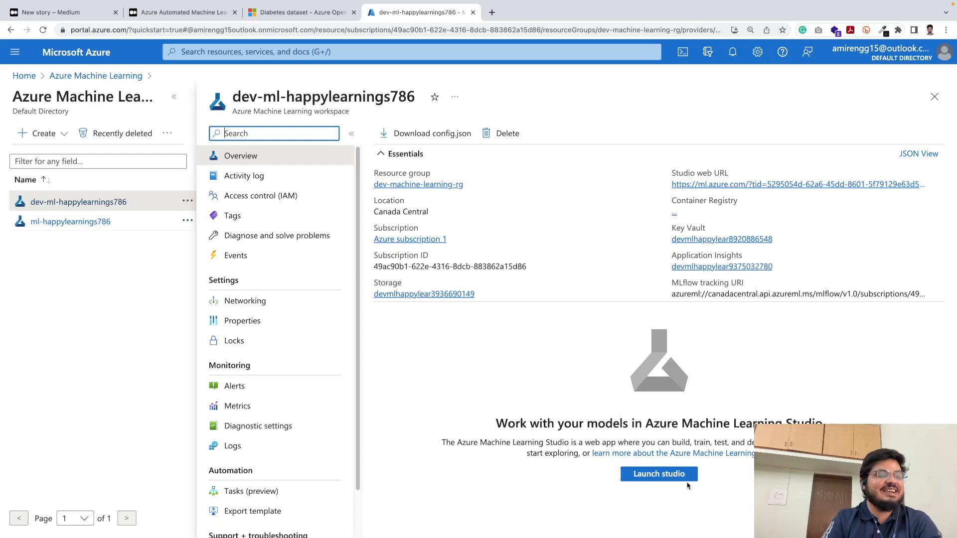
- Launch Azure Machine Learning Studio from the dev-ml-happylearnings786 workspace and look over its home page
click(659, 474)
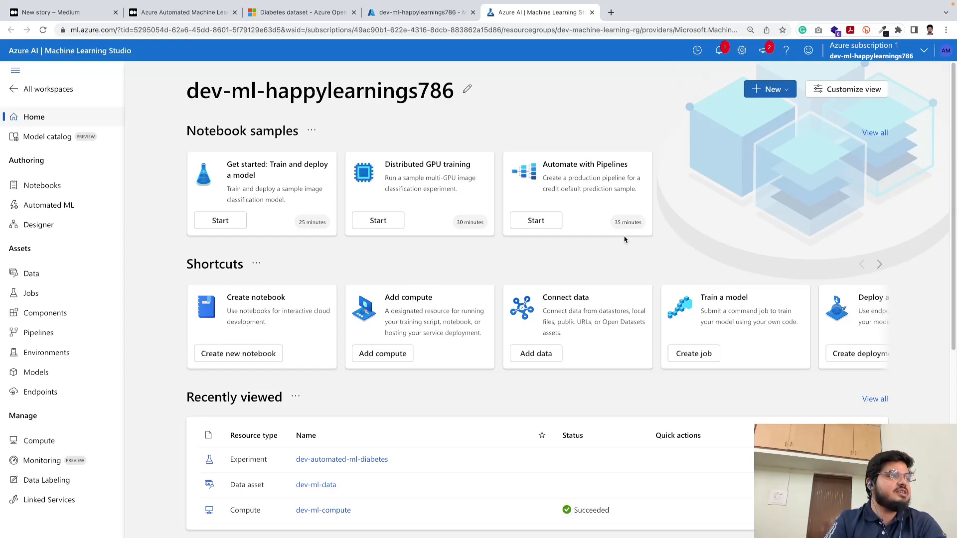
scroll(624, 239, down, 4)
scroll(625, 240, up, 3)
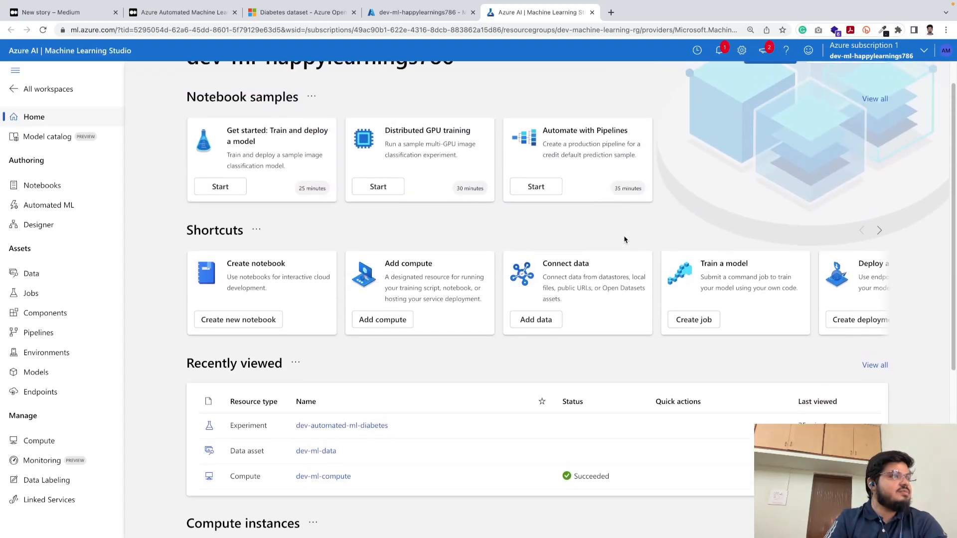
scroll(625, 240, up, 1)
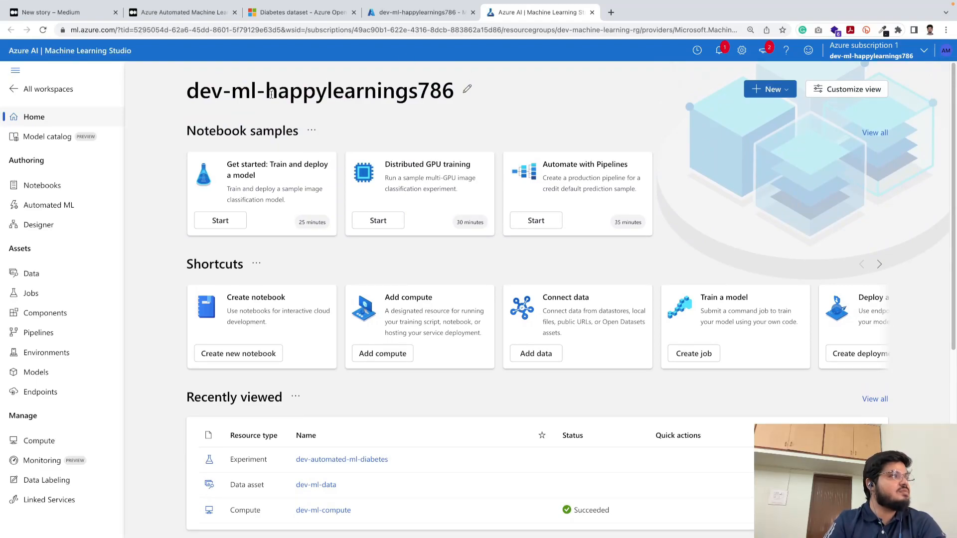
- Review the draft article's sections on launching ML studio and what the Designer canvas is used for
click(67, 15)
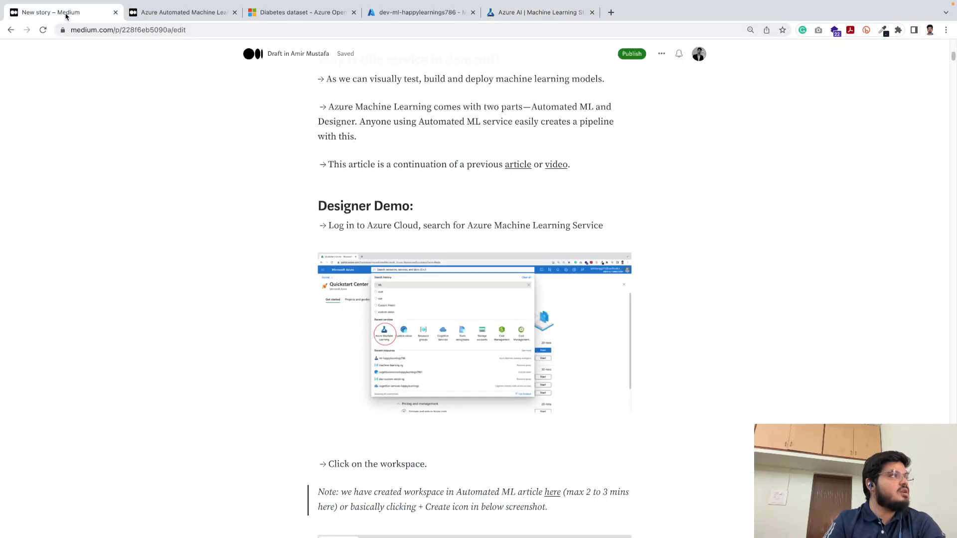
scroll(215, 221, down, 10)
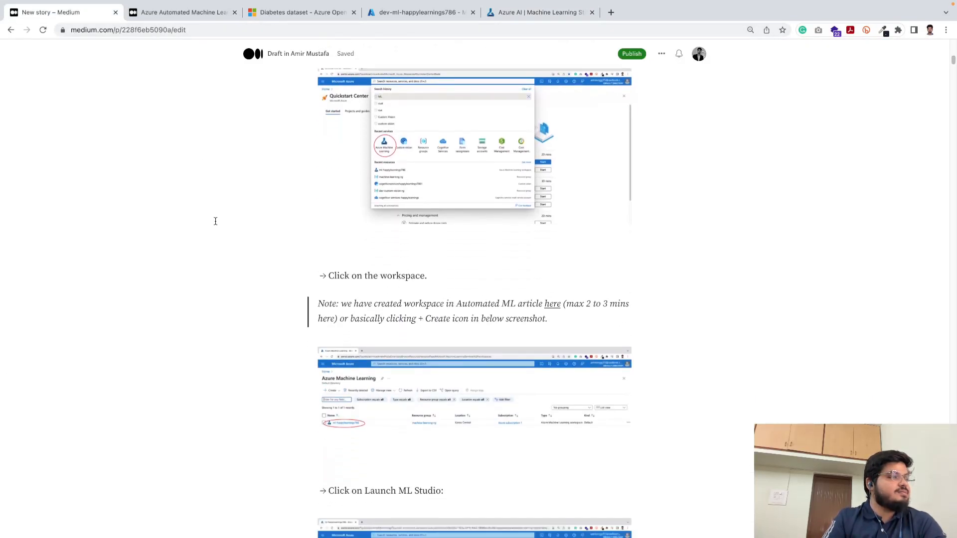
scroll(215, 221, down, 5)
click(351, 135)
scroll(350, 135, up, 5)
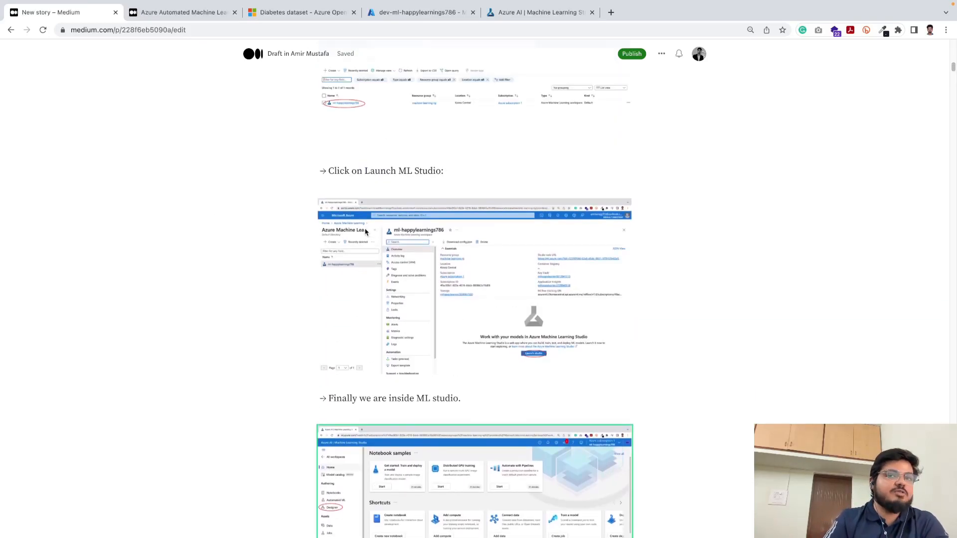
scroll(356, 296, down, 7)
click(363, 297)
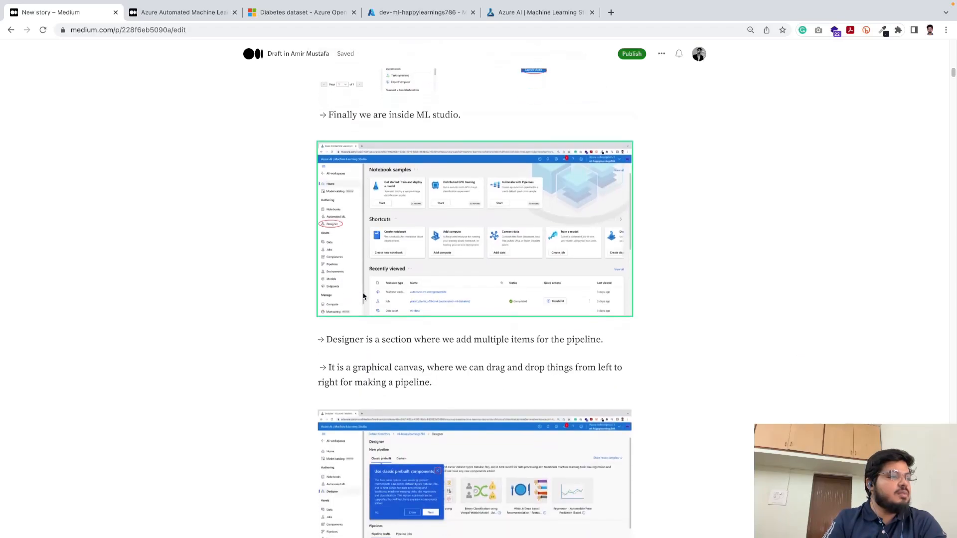
key(super+Tab)
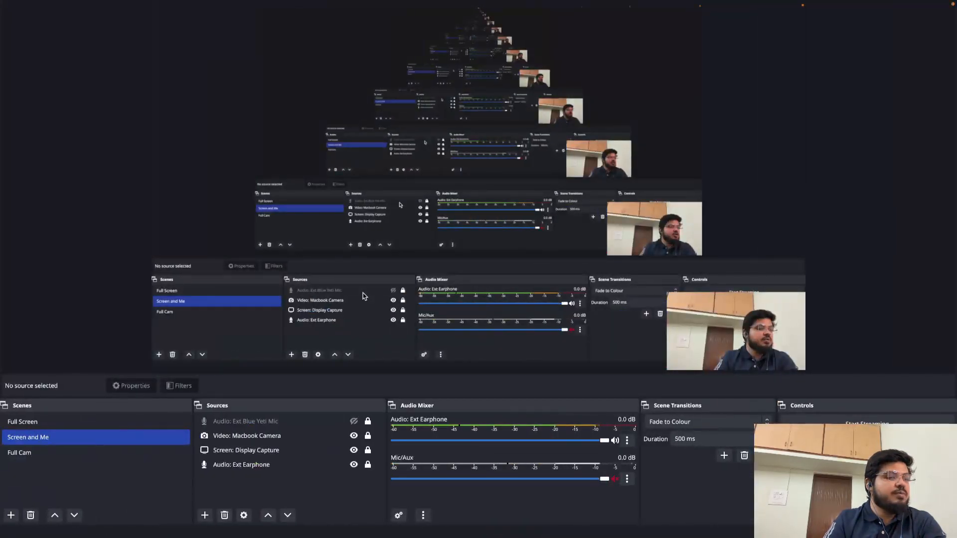
key(super+Tab)
click(373, 328)
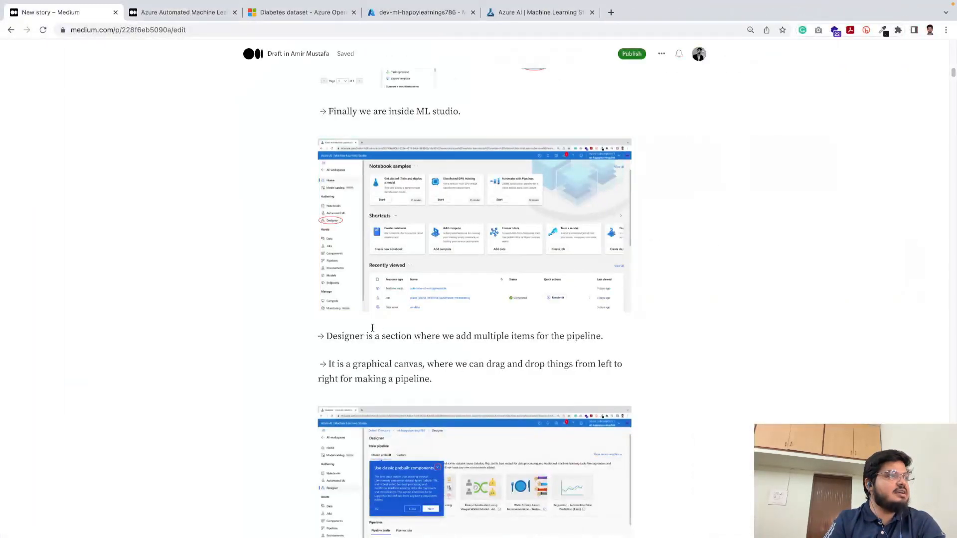
scroll(370, 363, up, 1)
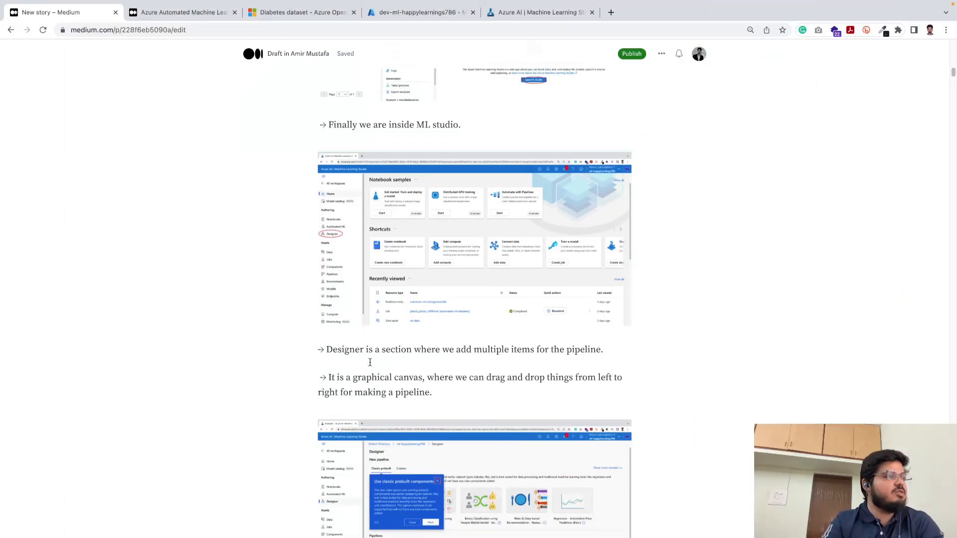
scroll(357, 307, up, 1)
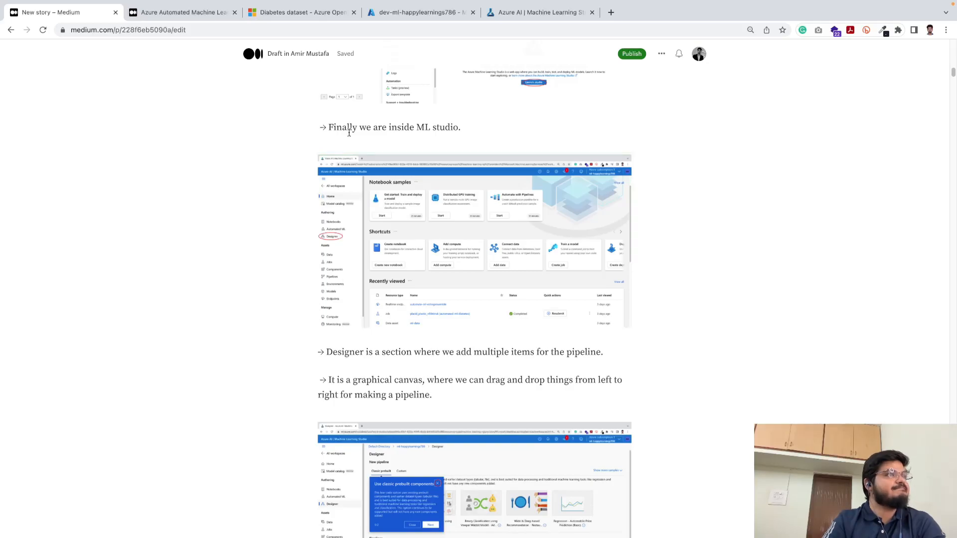
- Compare the workspace's overview in the Azure portal with its home page in Machine Learning Studio
click(442, 14)
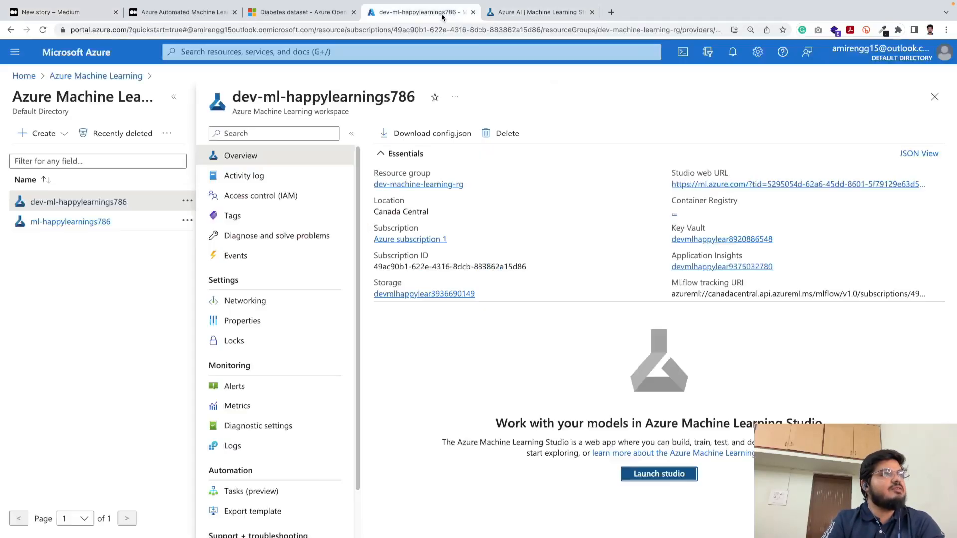
click(518, 15)
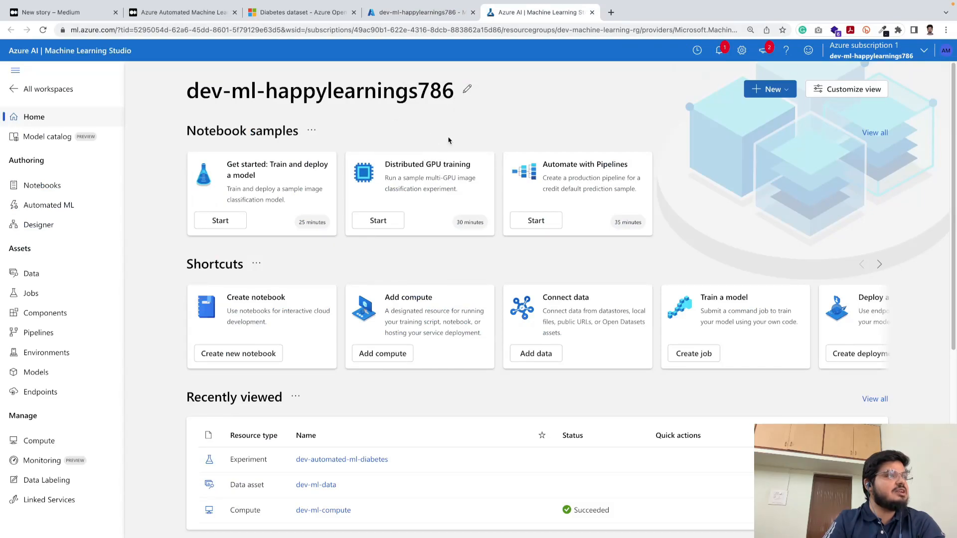
click(422, 15)
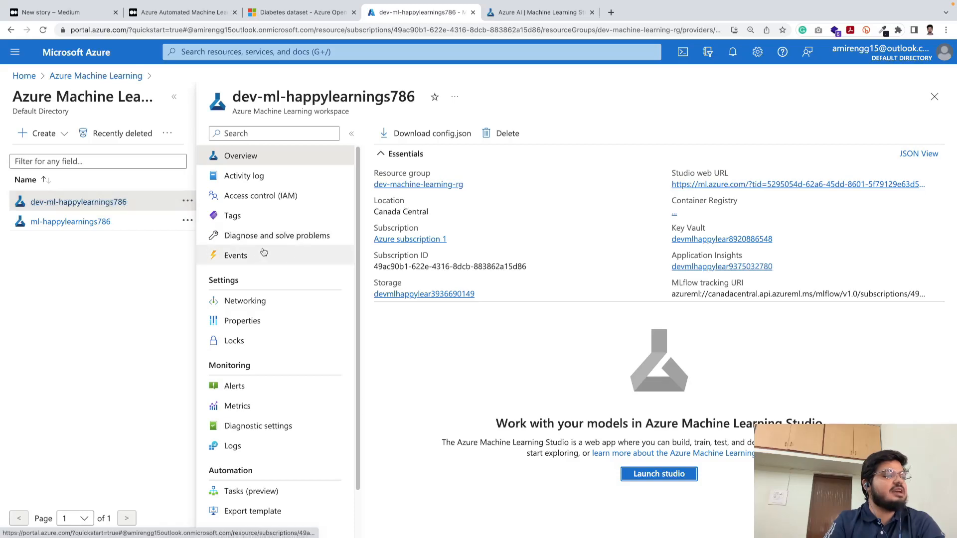
click(545, 19)
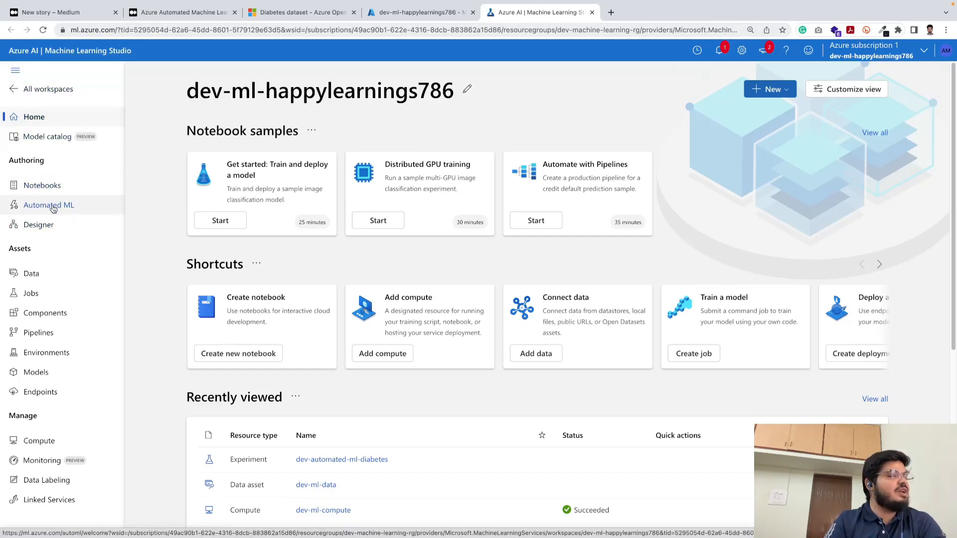
- Revisit the Automated Machine Learning article's workspace creation section and the draft article, and return to Machine Learning Studio
click(156, 13)
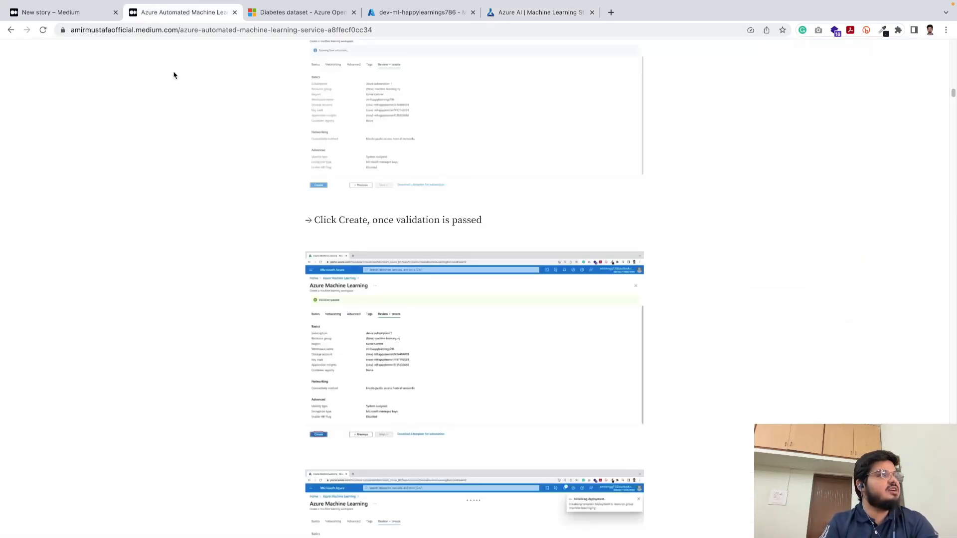
scroll(193, 144, up, 6)
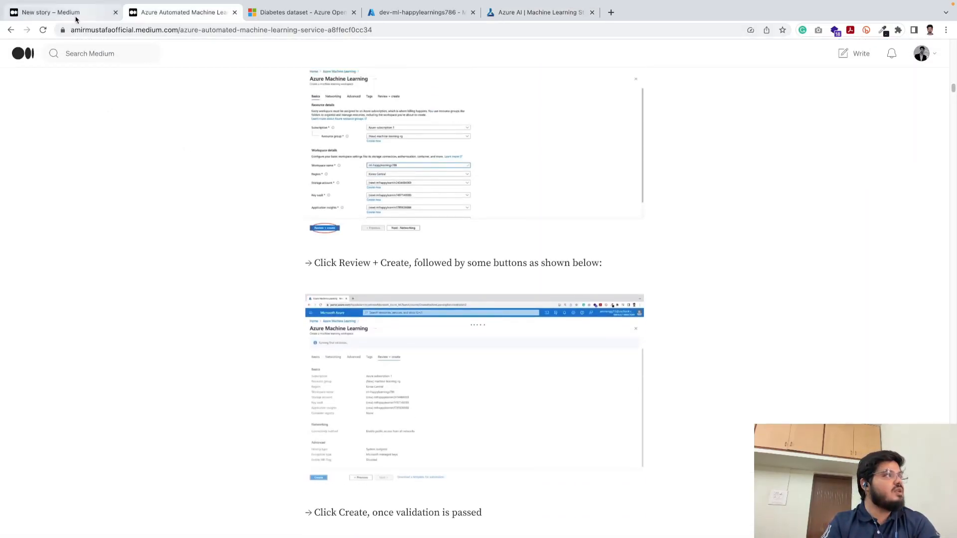
click(75, 17)
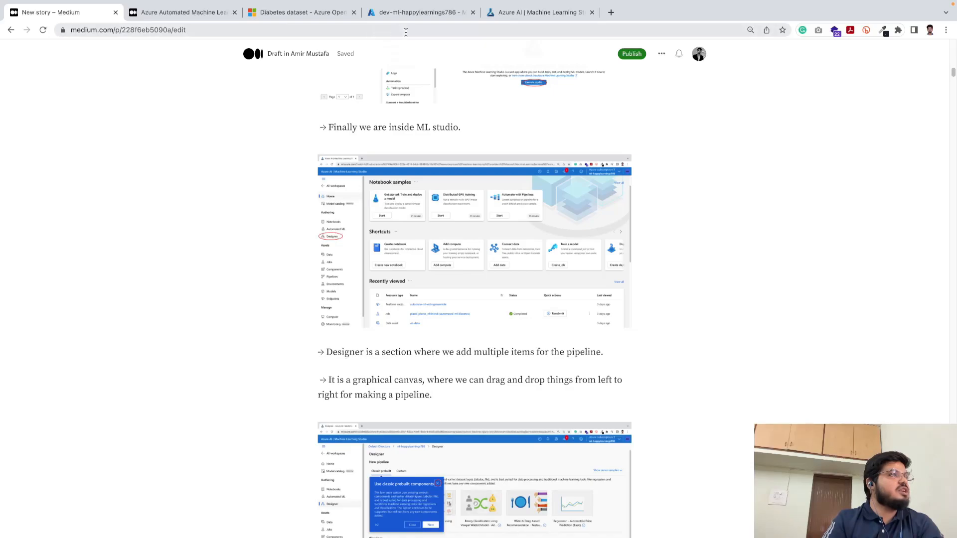
click(325, 174)
key(super+Tab)
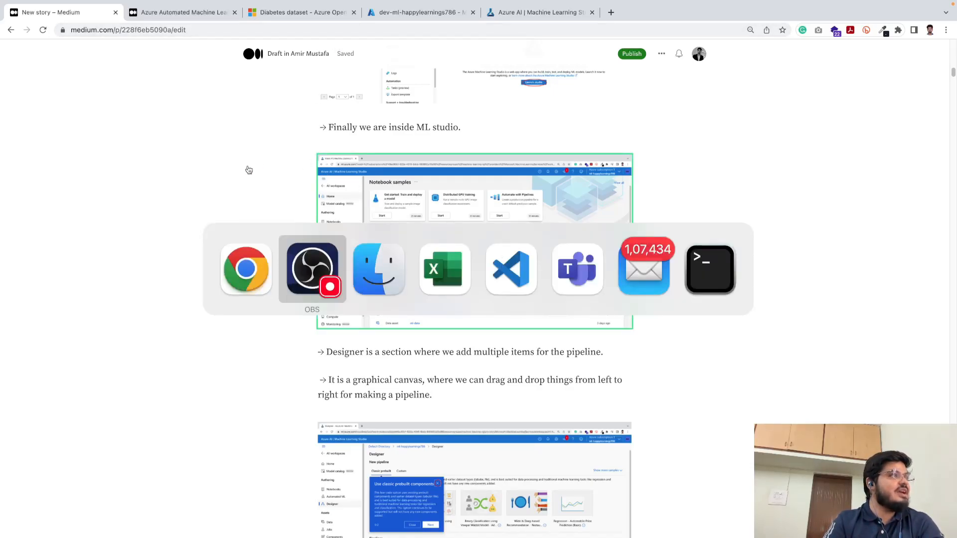
click(426, 19)
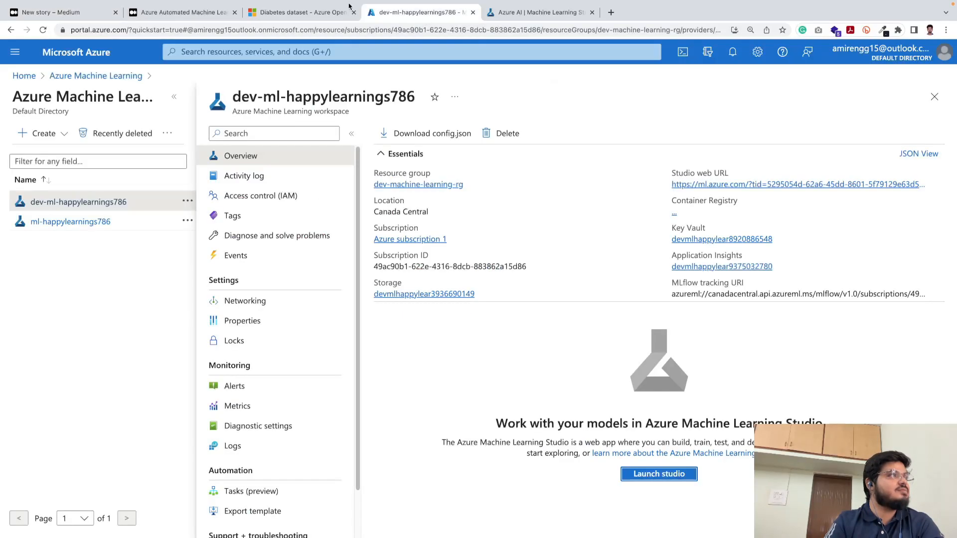
click(495, 15)
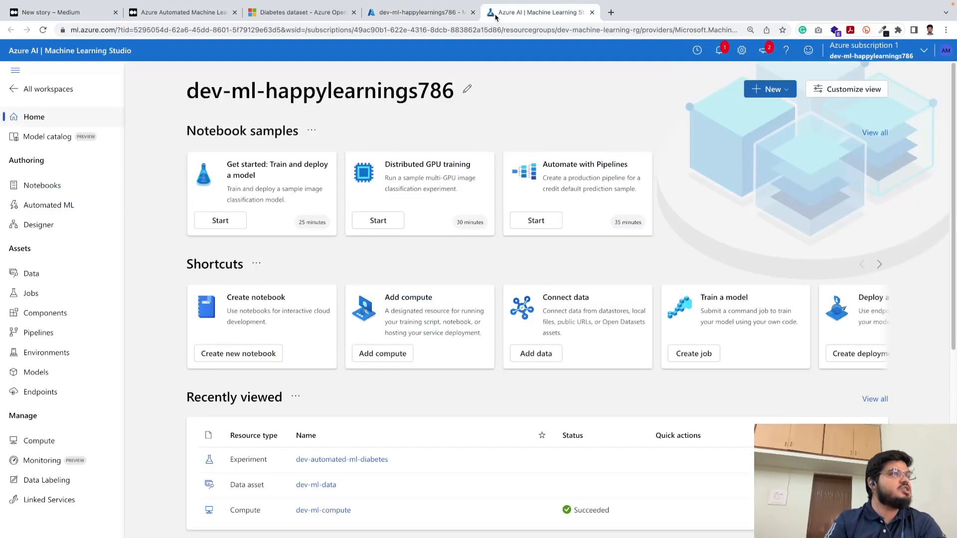
- Move the Machine Learning Studio tab beside the draft article and read the draft's instructions for creating a classic prebuilt pipeline
drag(495, 18, 150, 14)
click(74, 13)
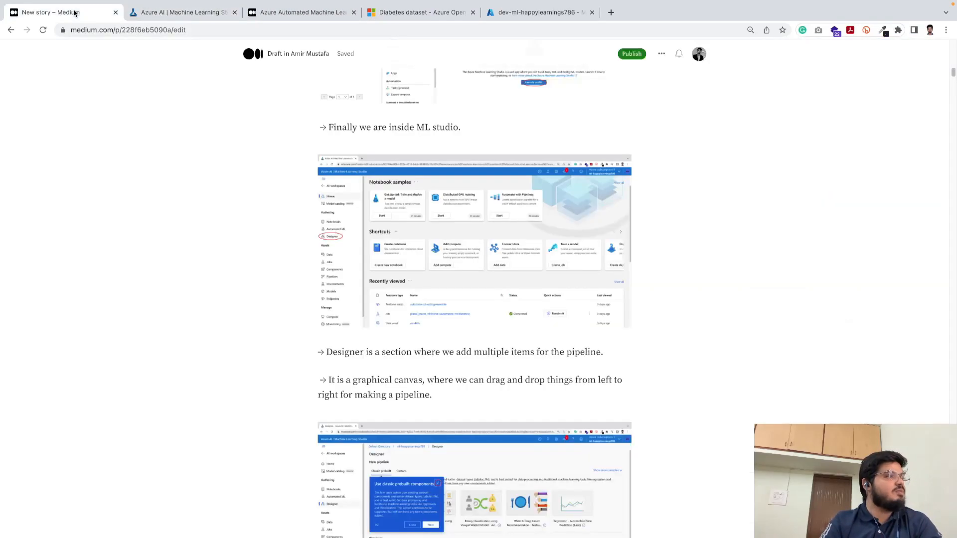
scroll(208, 228, down, 6)
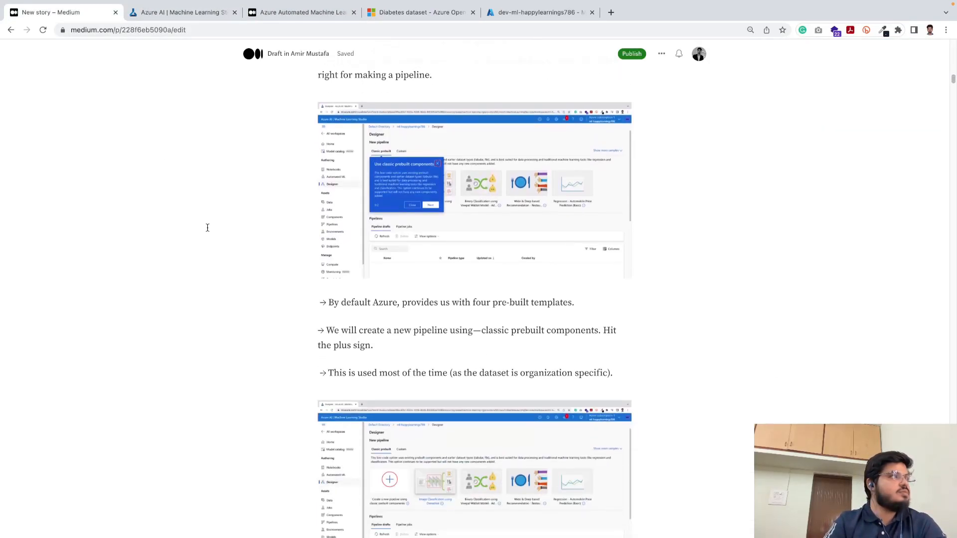
click(192, 14)
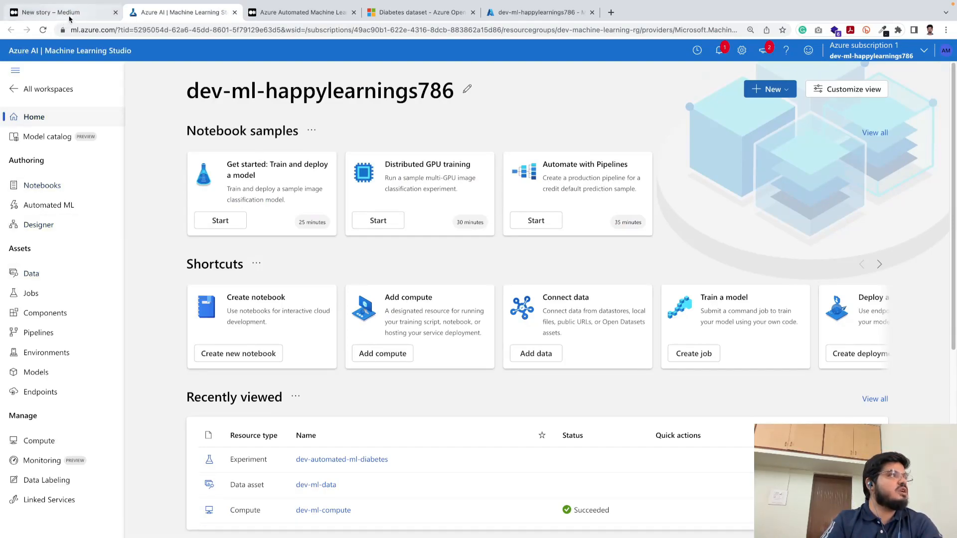
- Open Designer, look over the pipeline templates, and create a new pipeline using classic prebuilt components
click(63, 228)
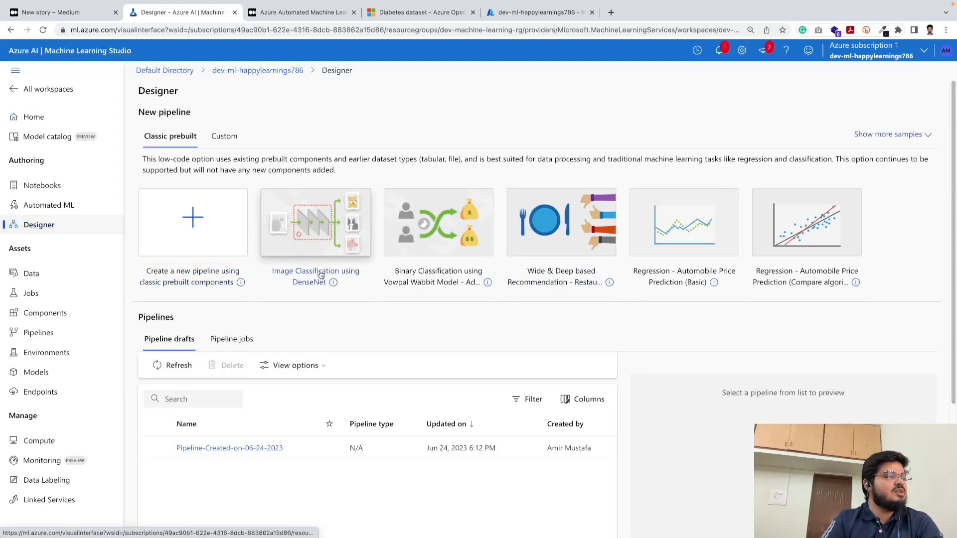
scroll(324, 320, down, 1)
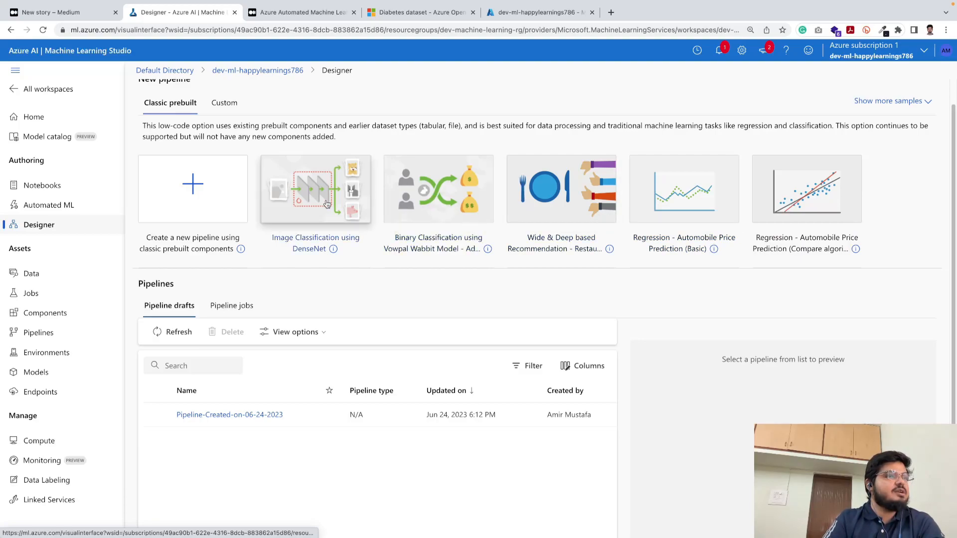
scroll(326, 205, up, 1)
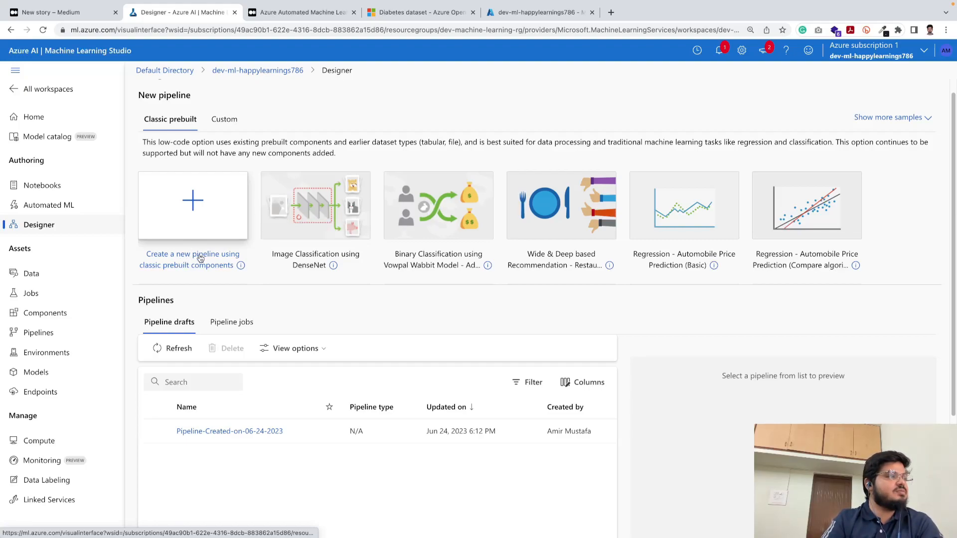
click(194, 201)
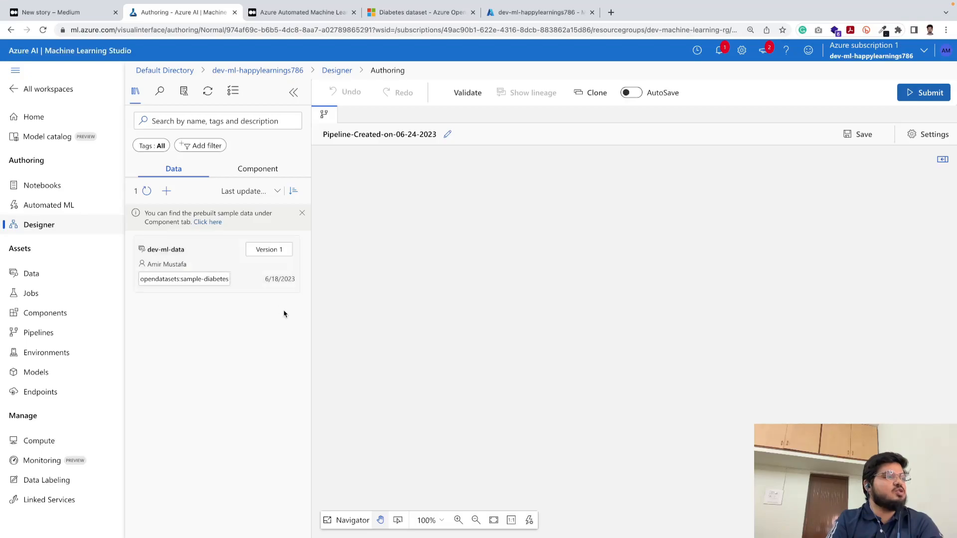
- Browse the pipeline's available component categories, including the contents of Data Transformation and Sample data
click(266, 170)
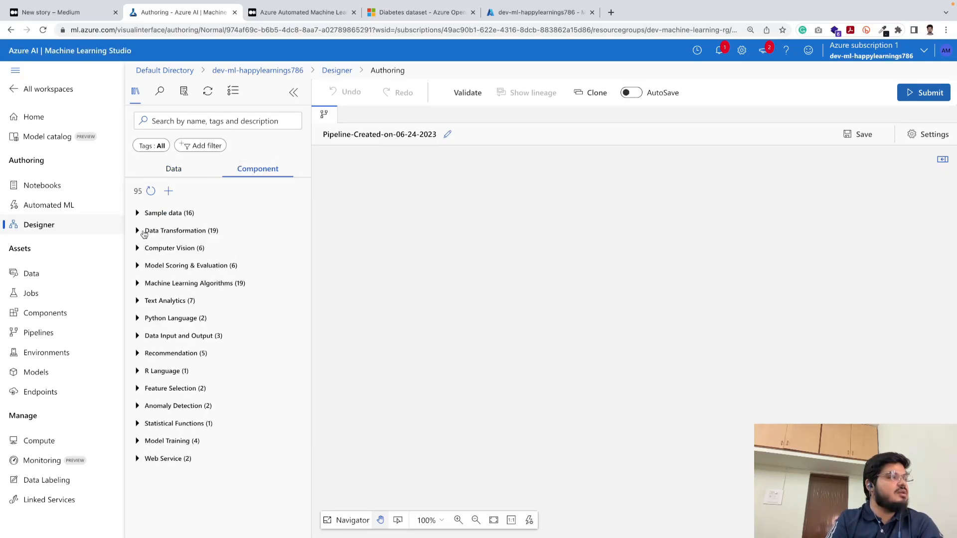
click(138, 231)
click(137, 231)
click(137, 213)
click(138, 213)
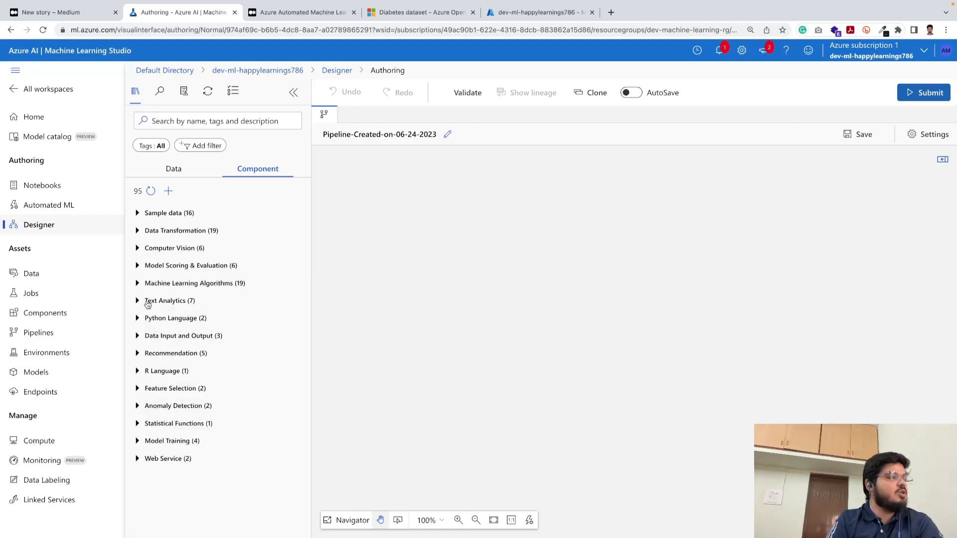
- Review the draft article's explanation of the Designer authoring page, its quick tour and adding the dataset to the canvas
click(65, 12)
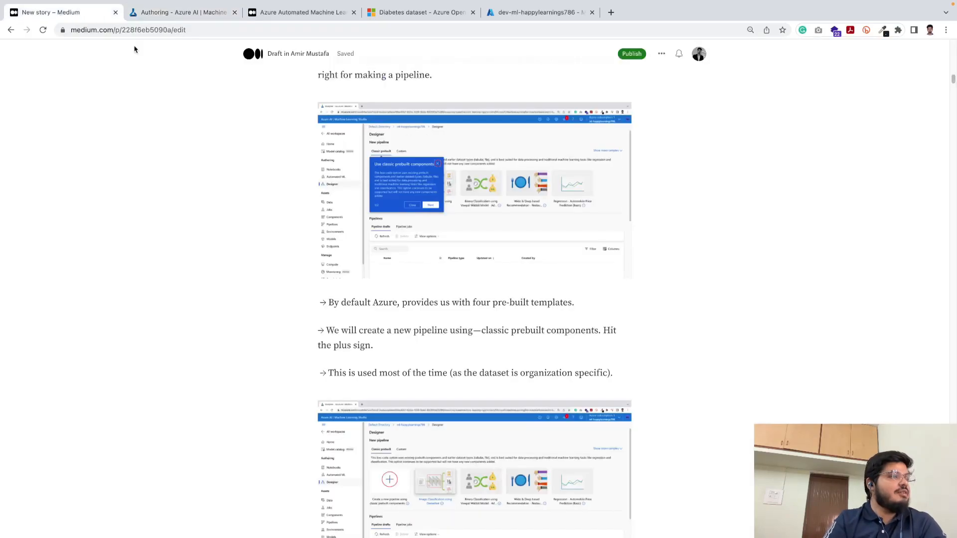
scroll(278, 255, down, 20)
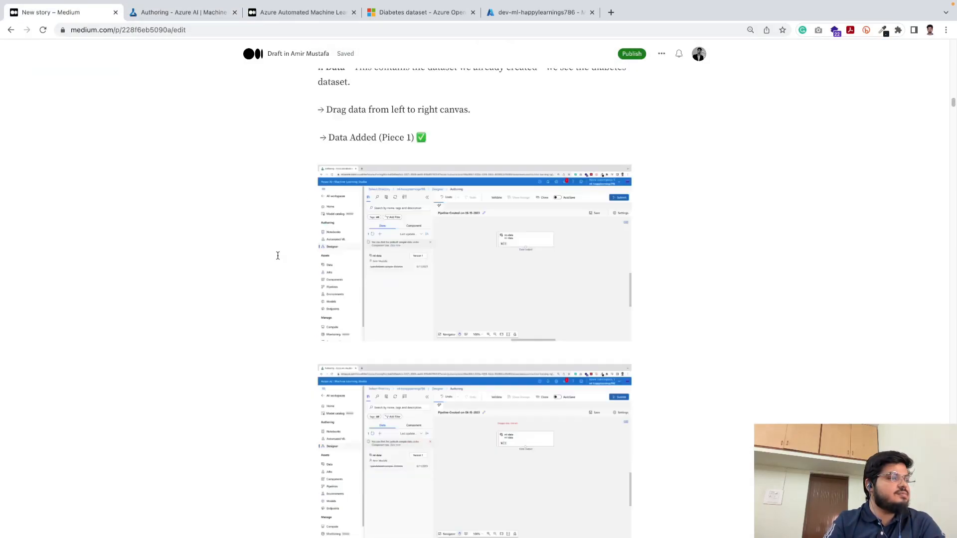
scroll(277, 255, up, 10)
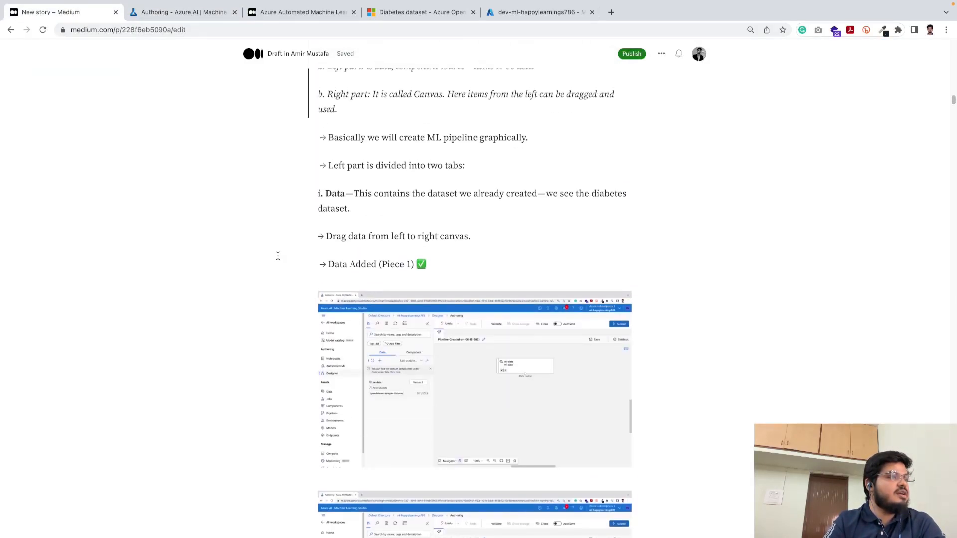
scroll(278, 255, up, 10)
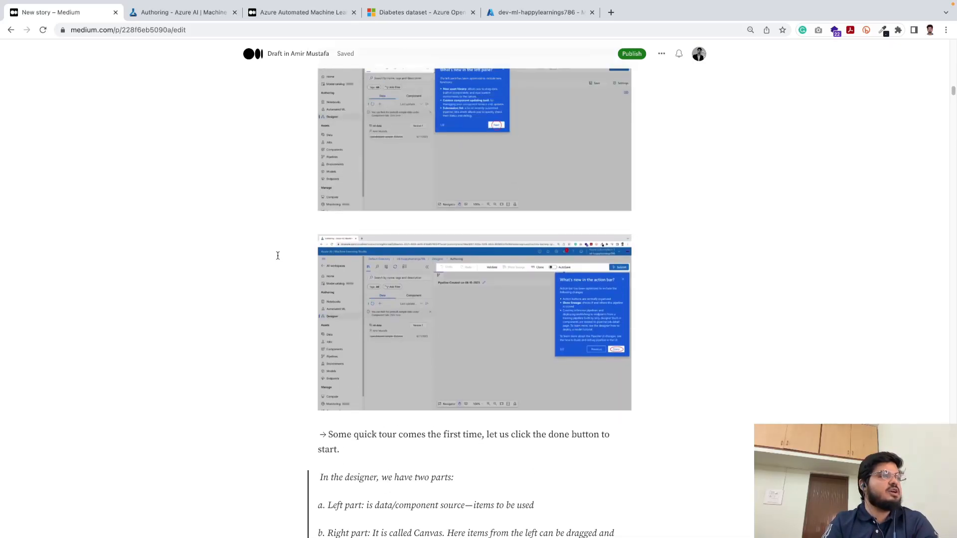
scroll(352, 256, up, 6)
scroll(352, 255, down, 3)
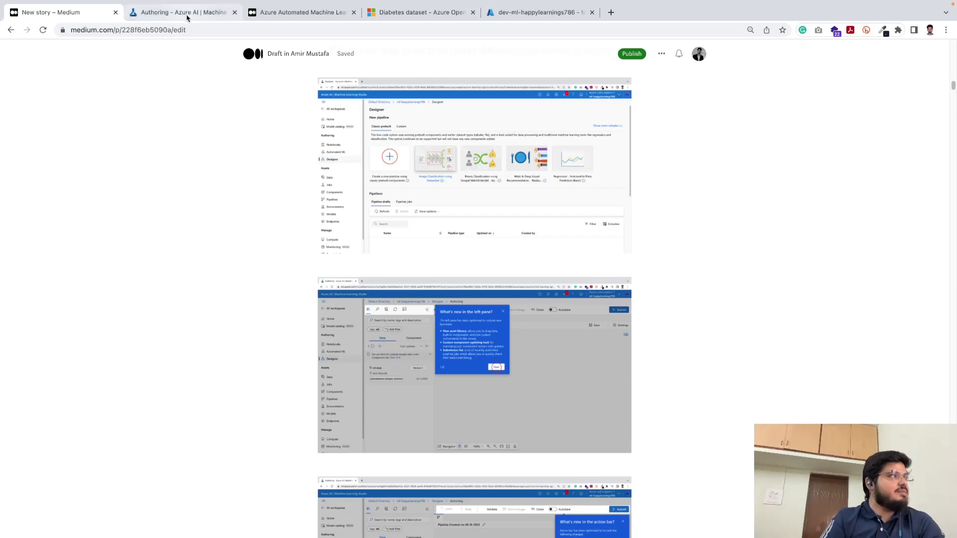
- Check the draft's data instructions, then add the dev-ml-data dataset to the pipeline canvas
scroll(397, 231, down, 1)
scroll(397, 230, down, 8)
scroll(397, 231, down, 5)
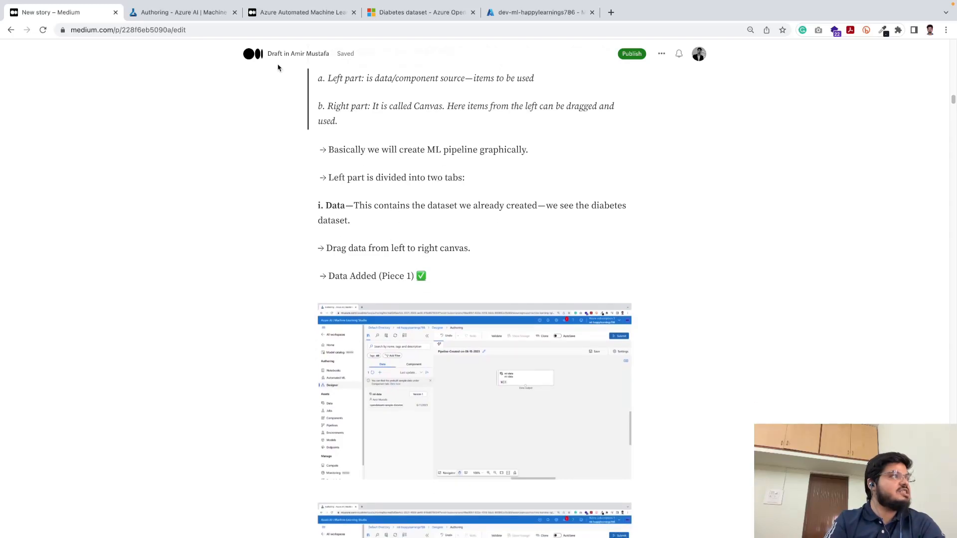
click(187, 13)
click(172, 170)
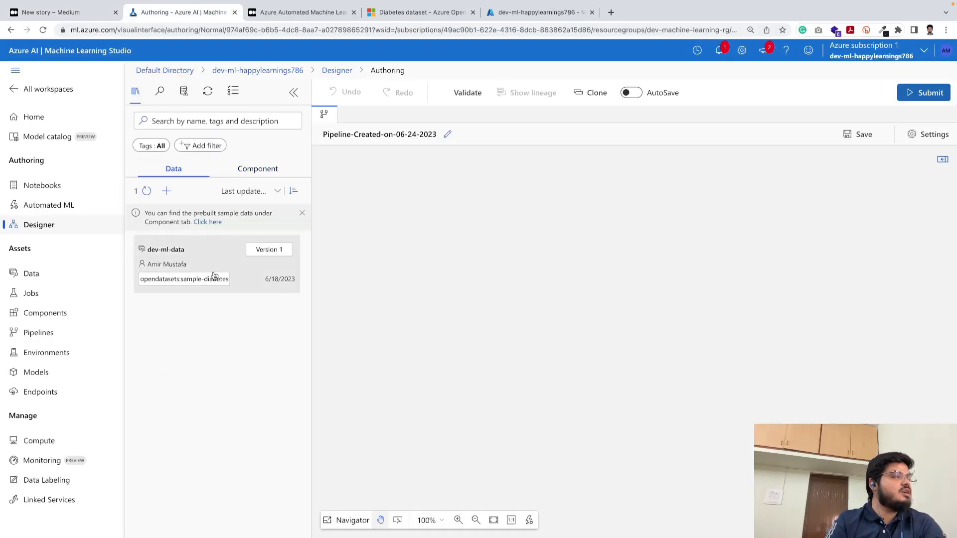
mouse_move(215, 276)
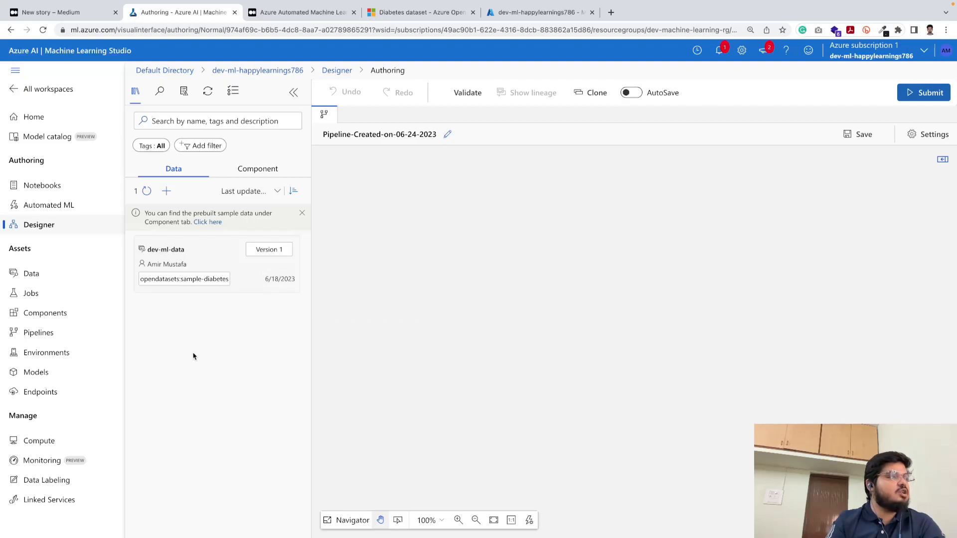
drag(168, 258, 626, 217)
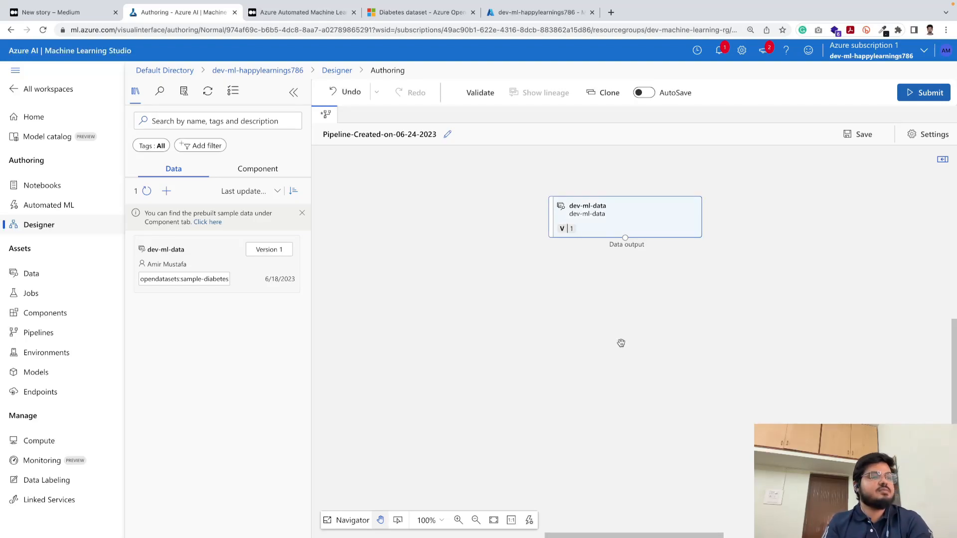
scroll(596, 299, down, 1)
scroll(596, 299, up, 2)
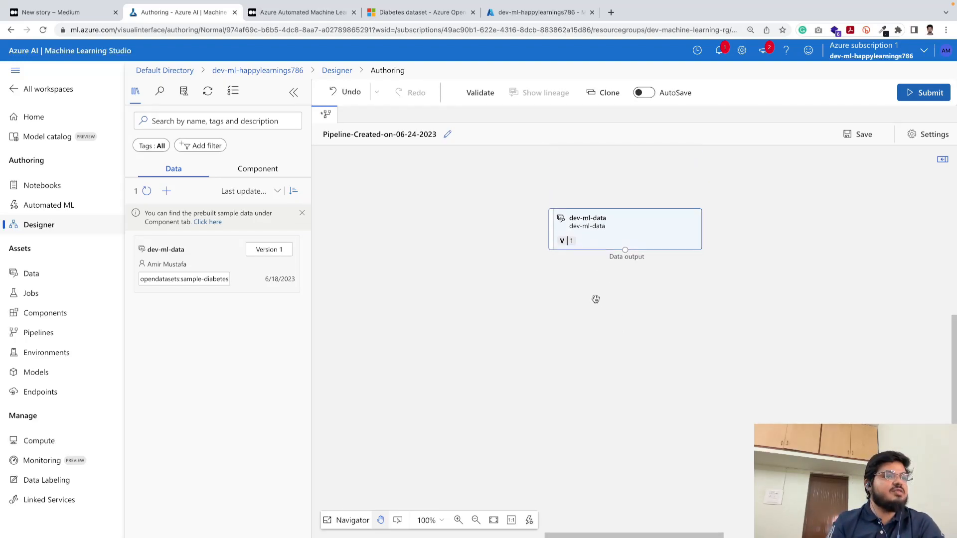
scroll(596, 299, down, 1)
- Try the canvas zoom at 200% and 75%, and return it to 100%
click(426, 520)
click(441, 520)
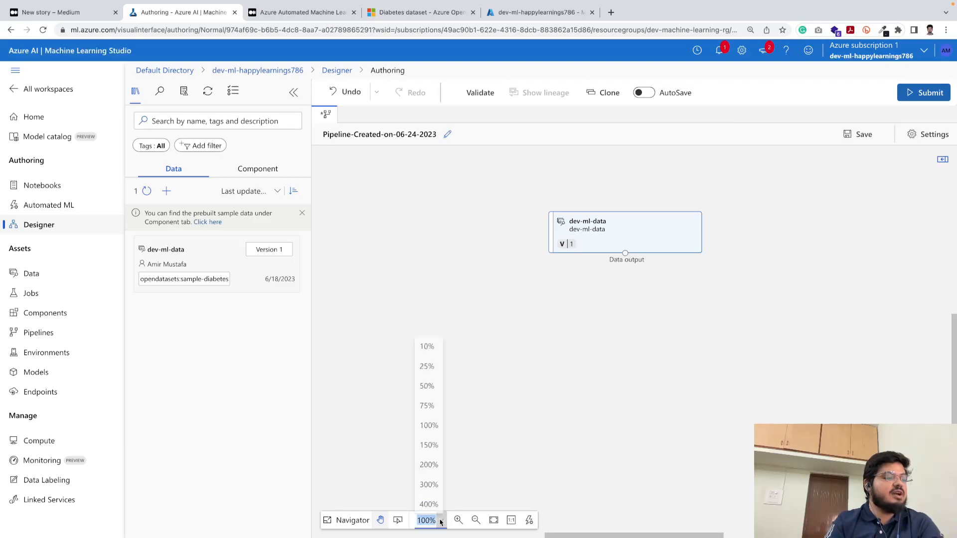
click(429, 464)
click(441, 520)
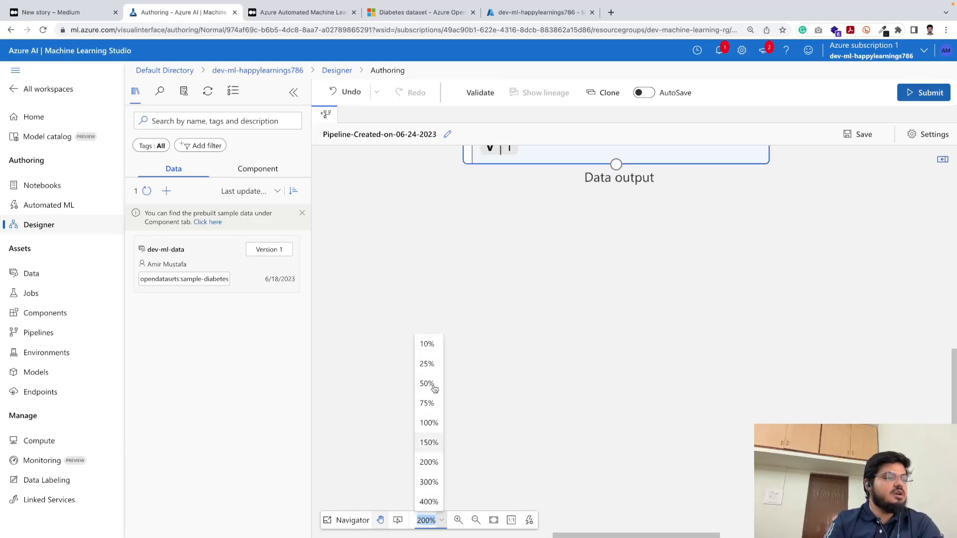
click(427, 400)
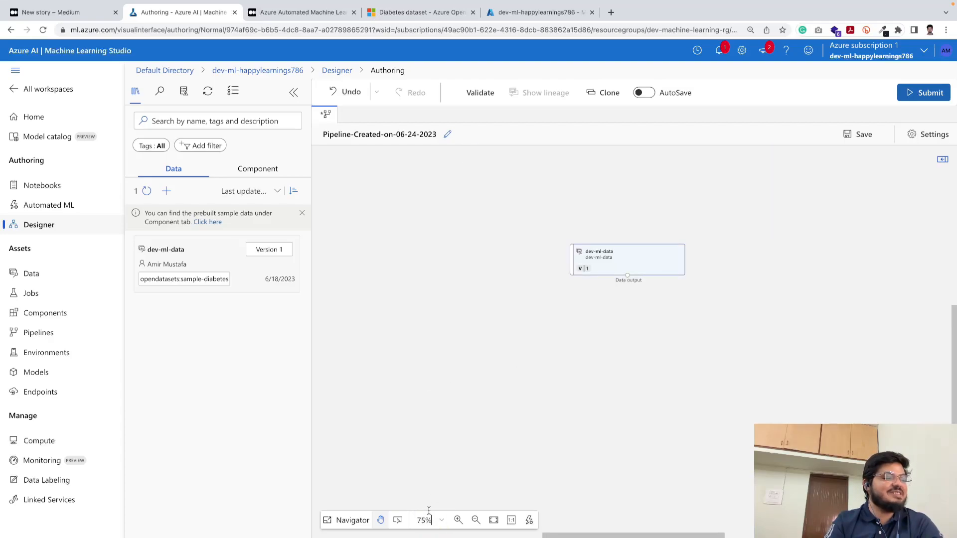
click(443, 520)
click(429, 423)
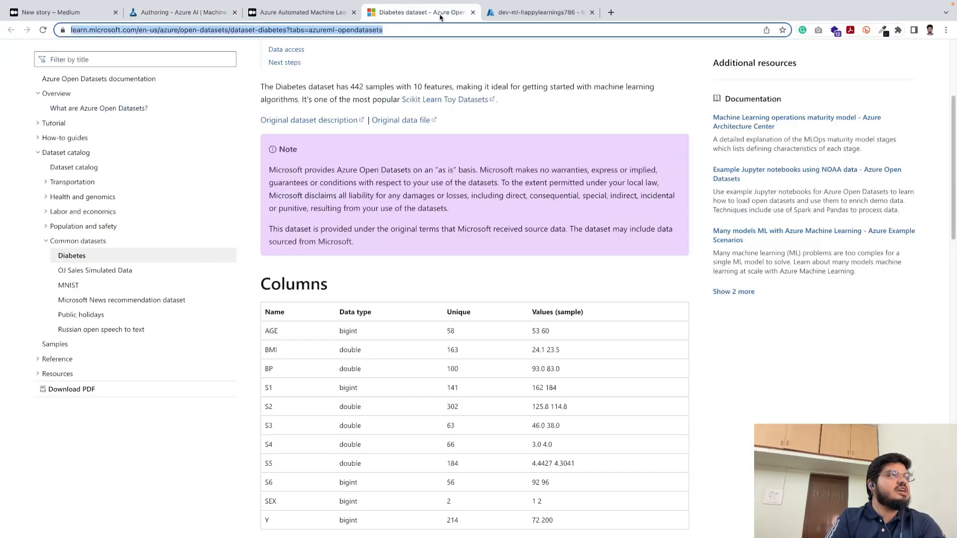
- Review the Diabetes dataset documentation, including its title, description and columns table
click(441, 16)
scroll(411, 163, up, 4)
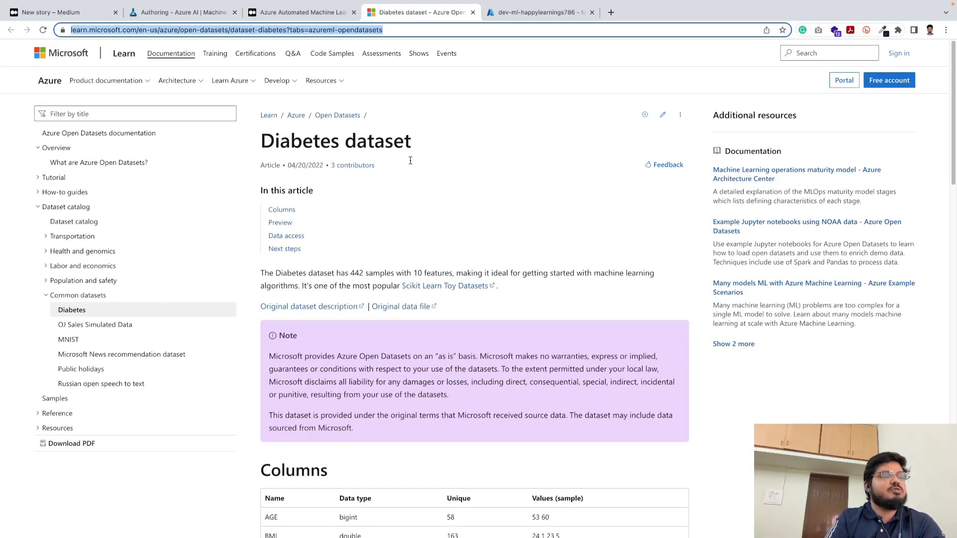
scroll(386, 240, down, 7)
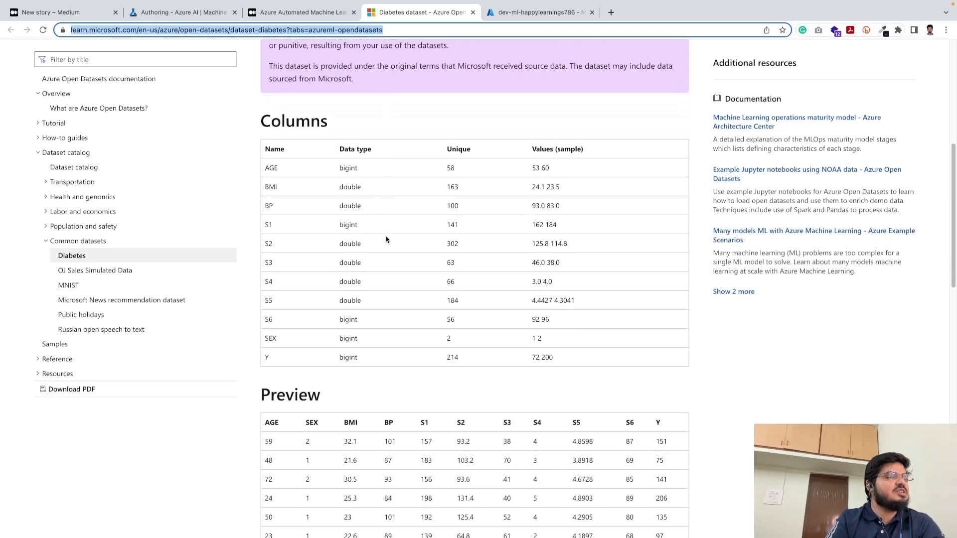
scroll(387, 237, up, 8)
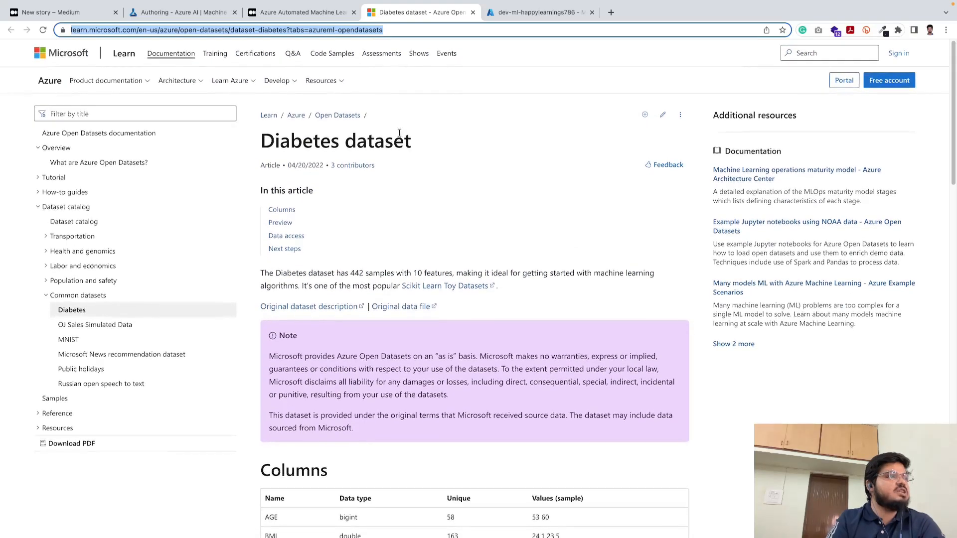
drag(407, 141, 248, 147)
double_click(303, 142)
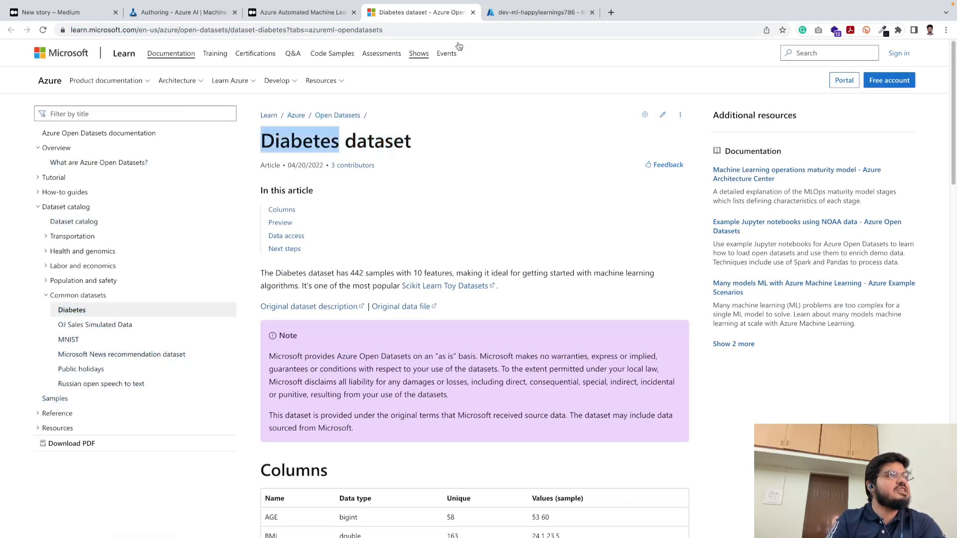
- Duplicate the pipeline authoring tab and use the copy to explore the dev-ml-data data asset's preview rows
mouse_move(209, 6)
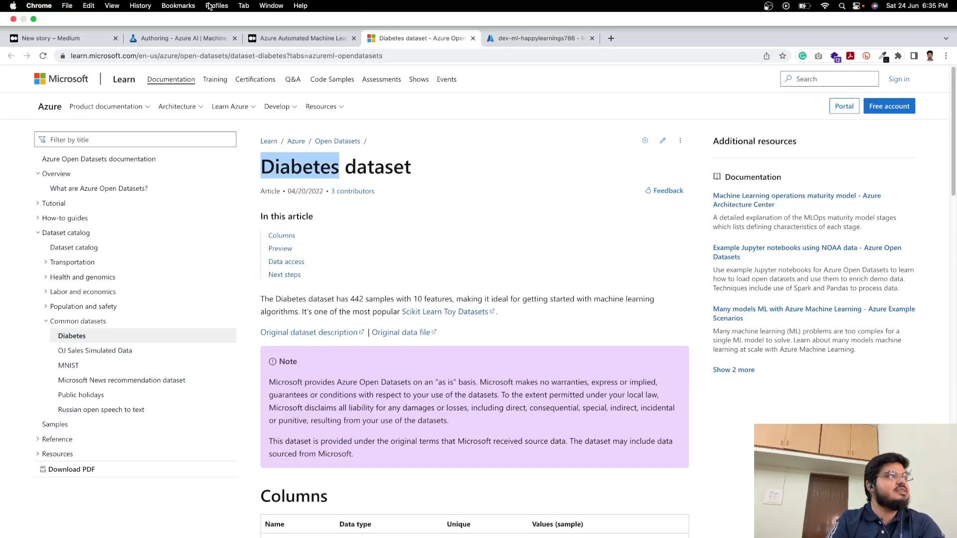
click(191, 38)
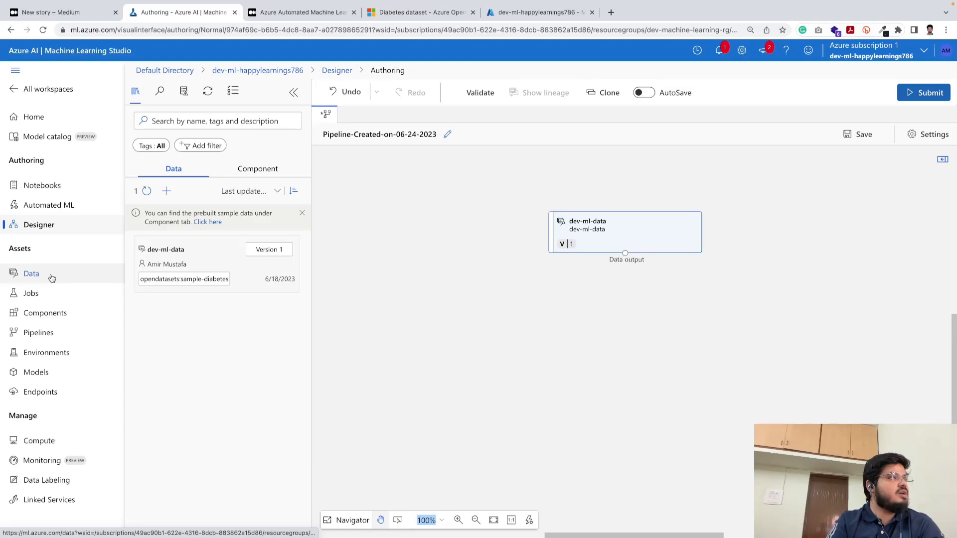
right_click(191, 18)
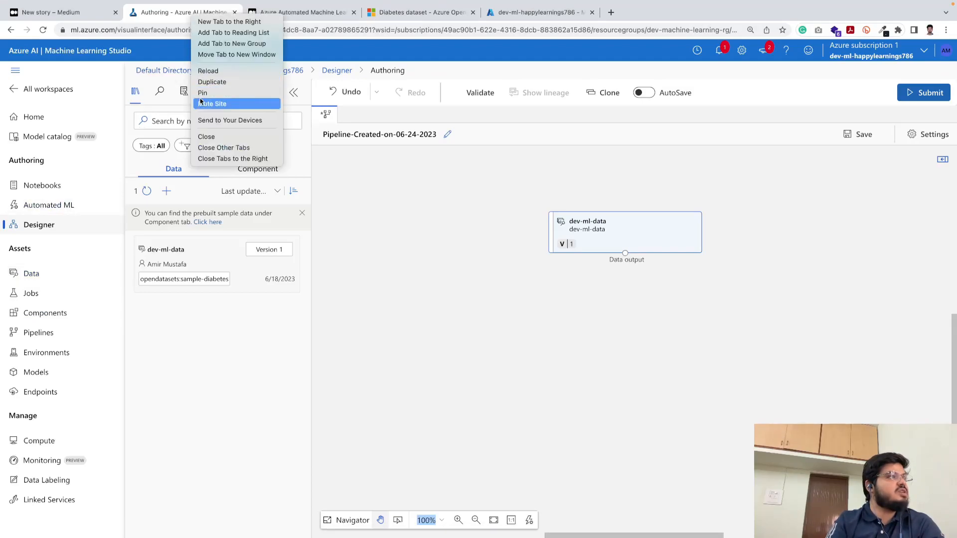
click(217, 82)
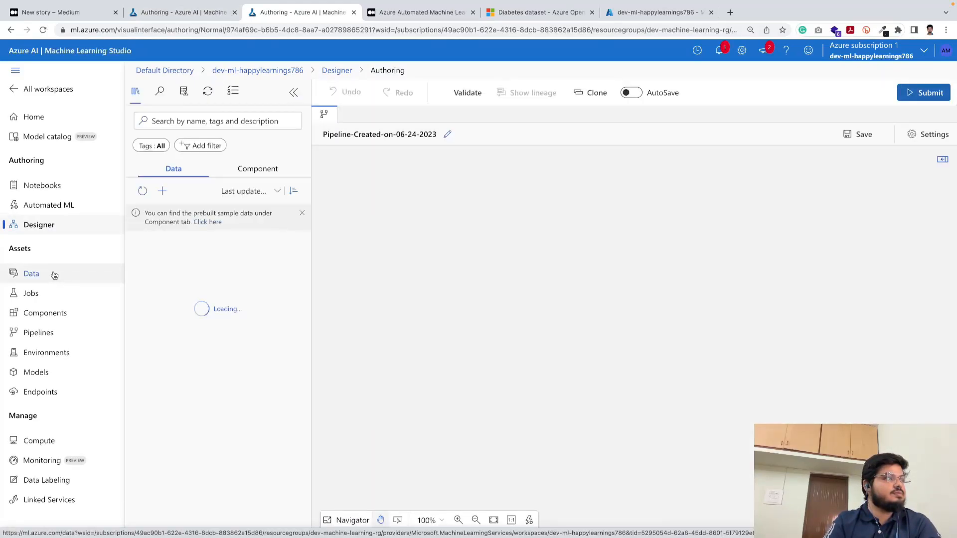
click(55, 276)
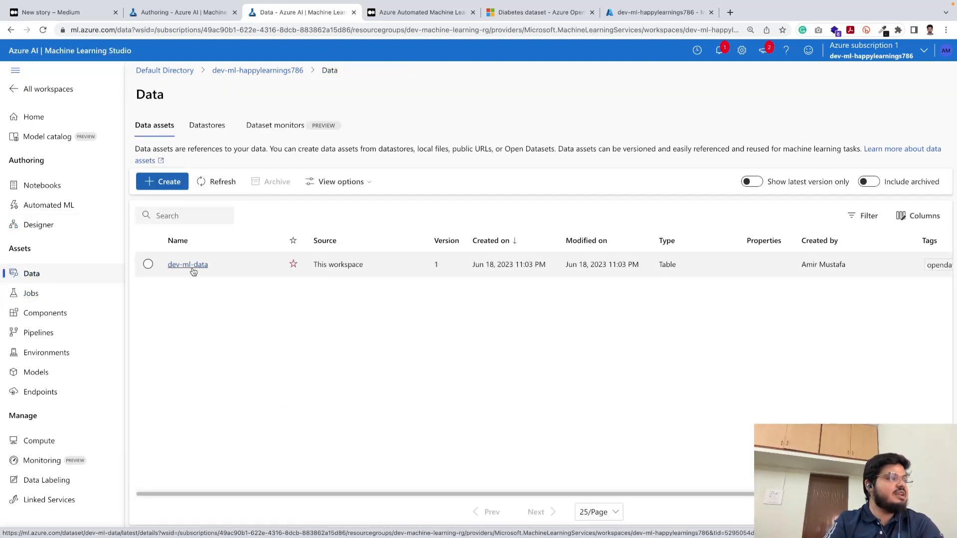
click(187, 265)
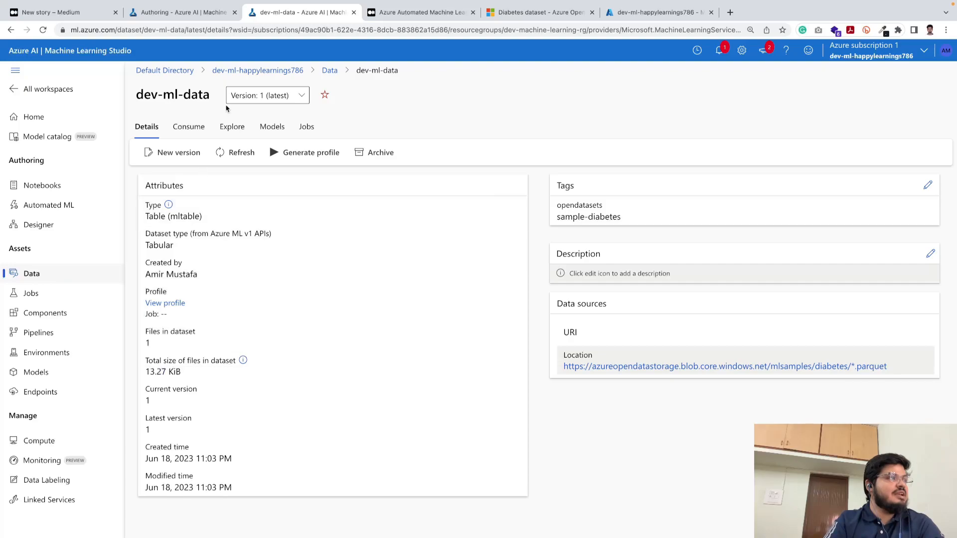
click(236, 131)
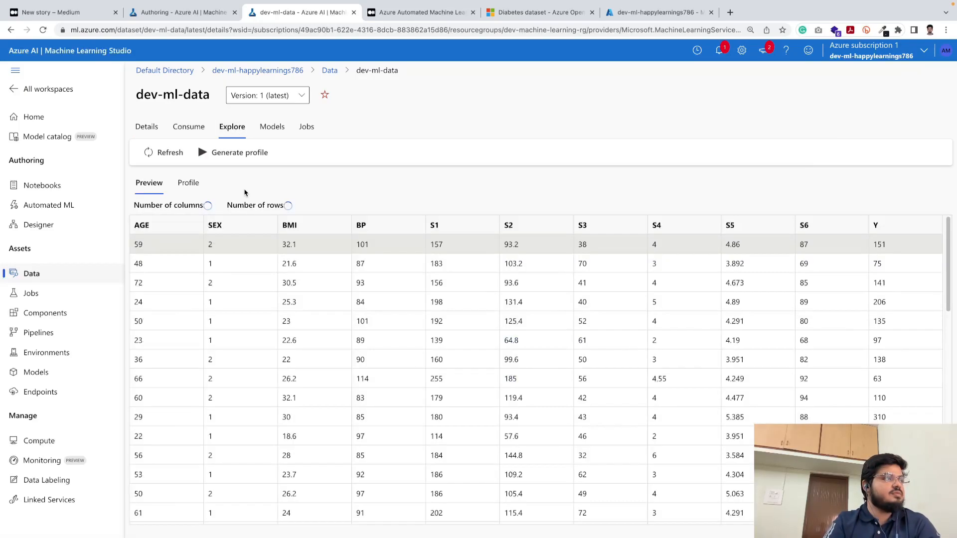
scroll(255, 310, down, 3)
scroll(254, 310, up, 3)
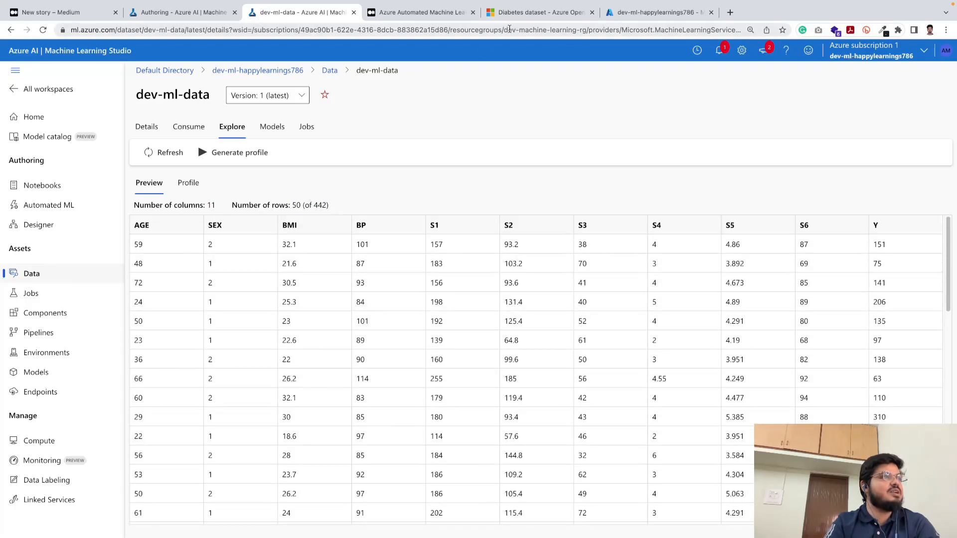
- Compare the data asset with the columns and preview tables in the Diabetes dataset documentation
click(529, 14)
scroll(402, 194, down, 5)
scroll(307, 251, up, 1)
scroll(308, 286, down, 5)
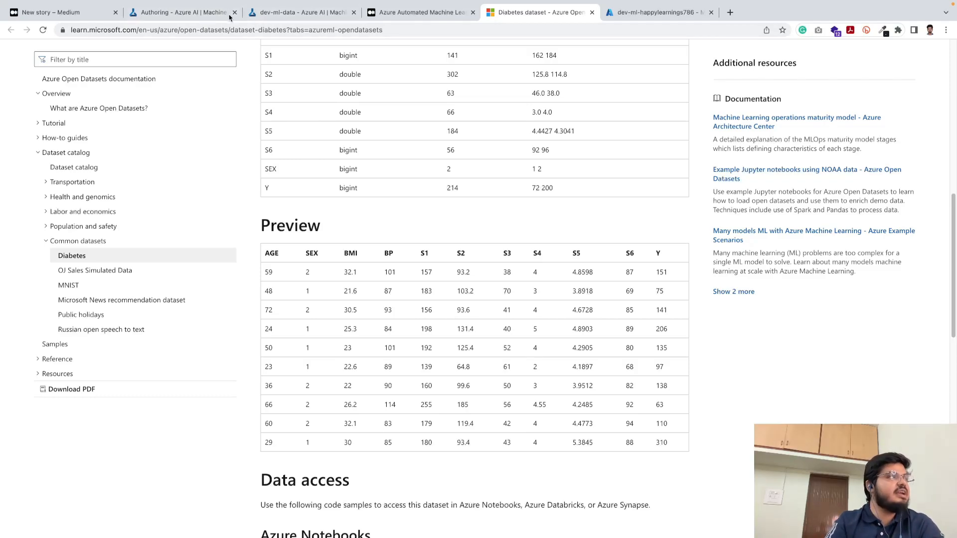
- Return to the pipeline authoring page and look over the dev-ml-data summary and its node on the canvas
click(183, 14)
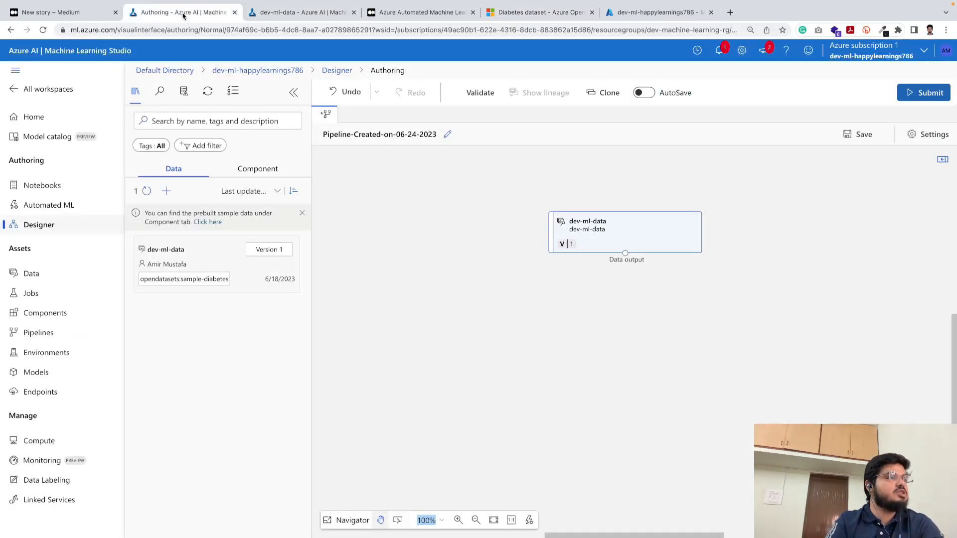
mouse_move(186, 266)
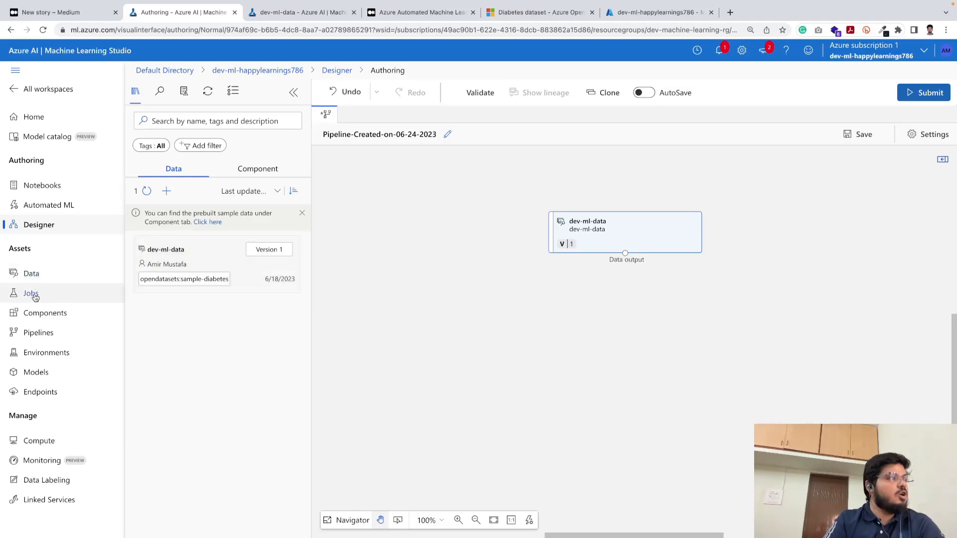
mouse_move(141, 257)
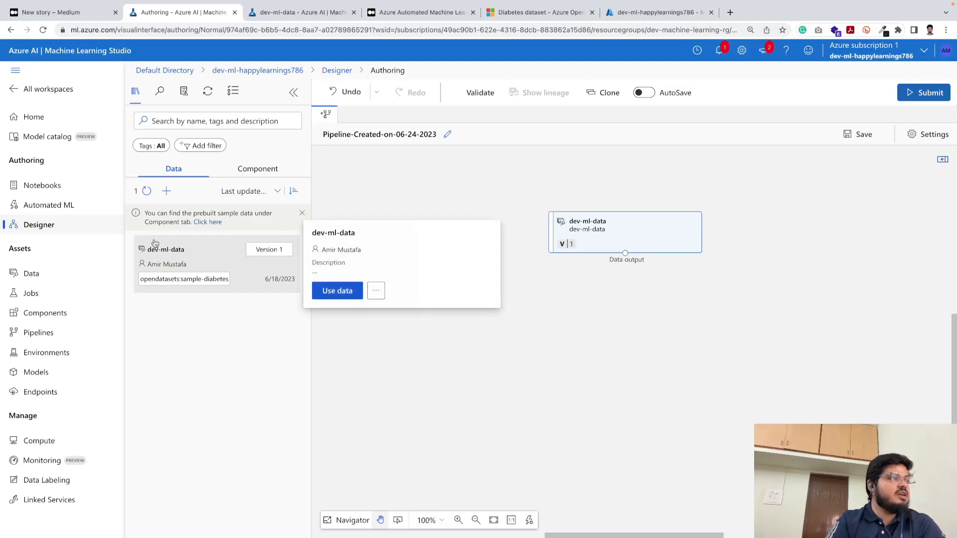
mouse_move(220, 266)
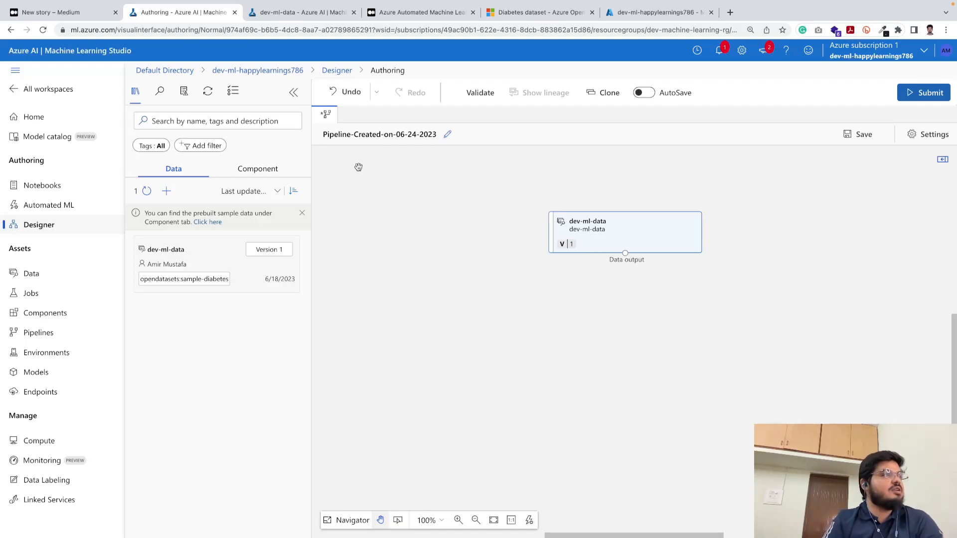
scroll(537, 266, down, 1)
scroll(537, 266, up, 1)
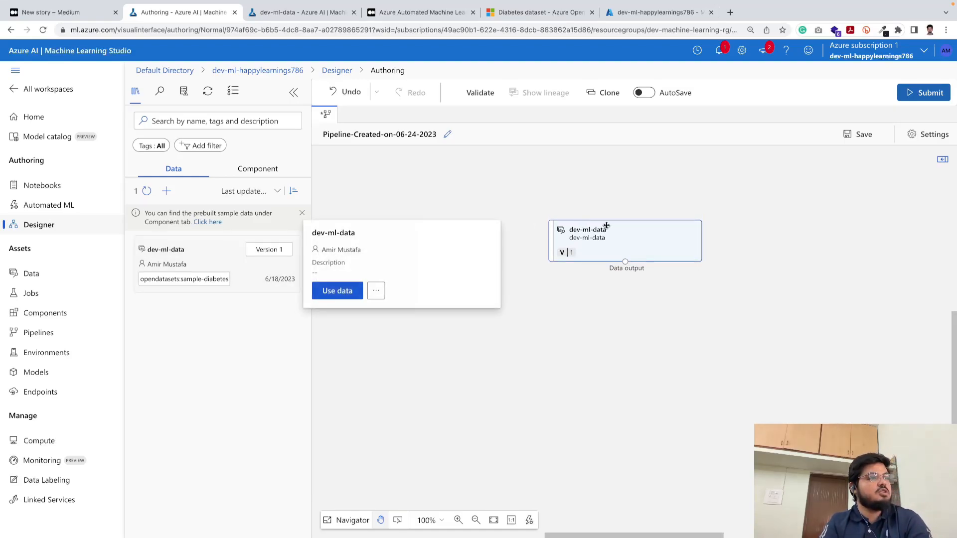
- Read the draft article's section on viewing the added dataset's info, up to the Components heading
click(65, 12)
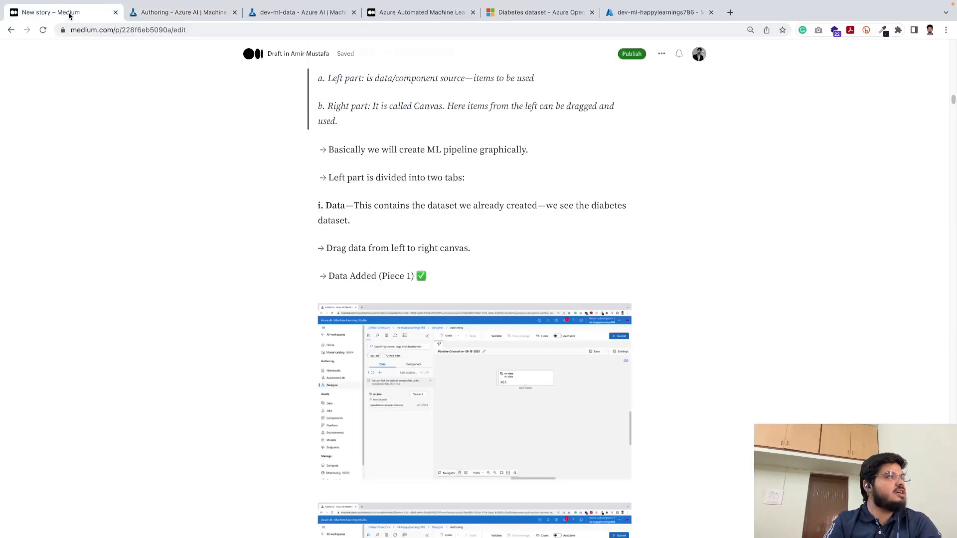
scroll(213, 165, down, 8)
scroll(213, 166, down, 7)
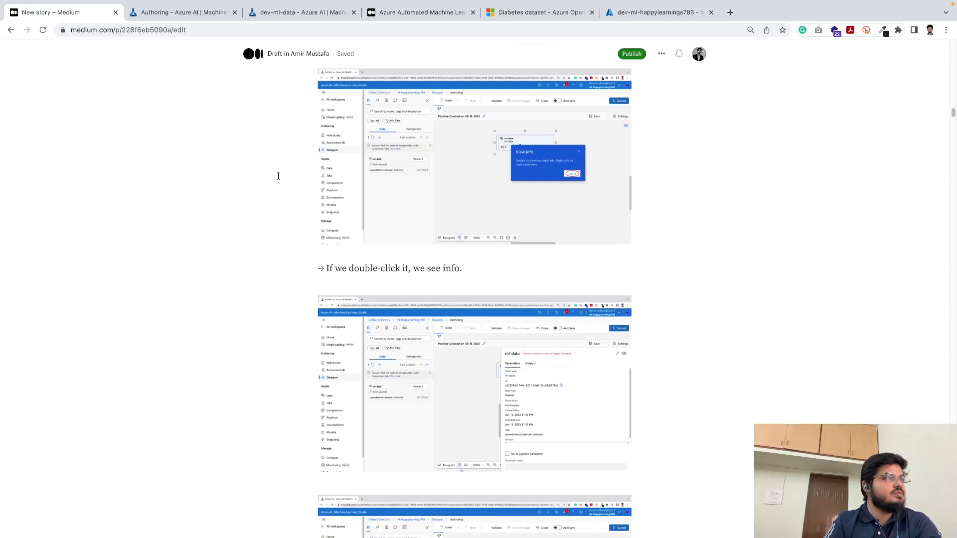
scroll(287, 144, down, 1)
scroll(287, 144, down, 3)
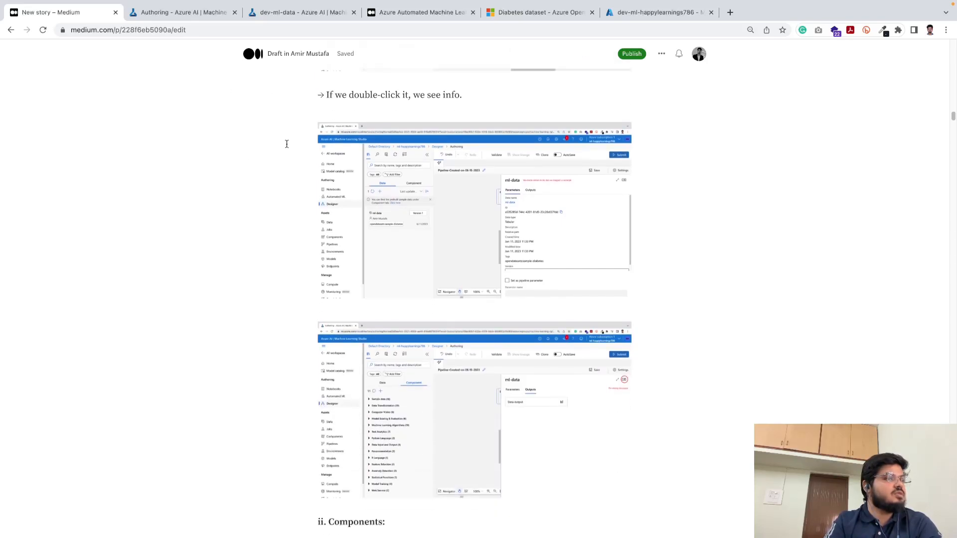
scroll(287, 144, down, 1)
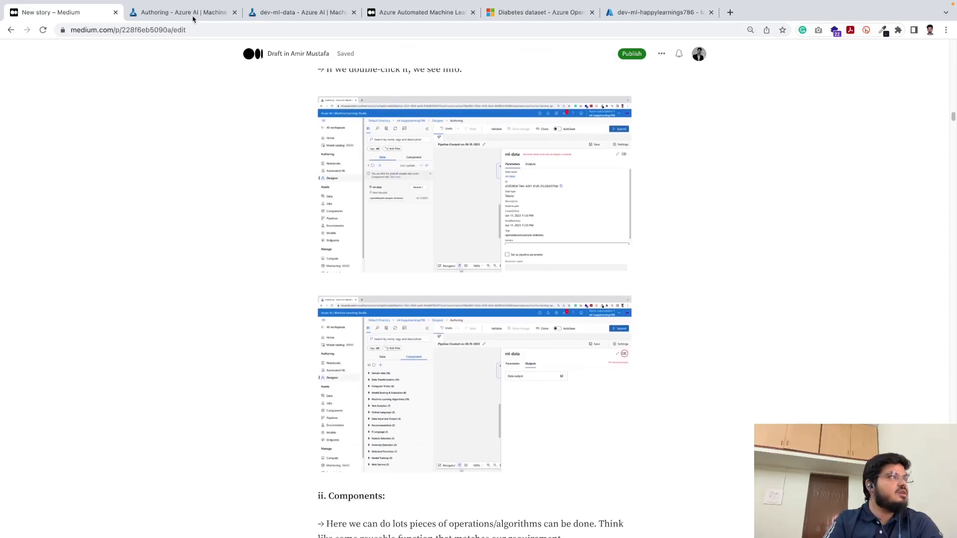
- Inspect the parameters of the dev-ml-data node on the pipeline canvas, then close its details
click(192, 16)
click(607, 239)
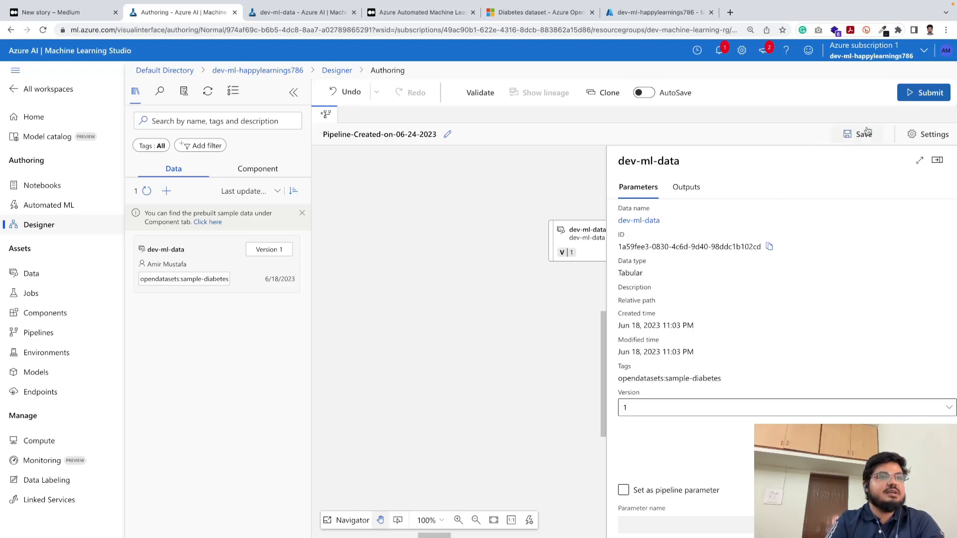
click(937, 160)
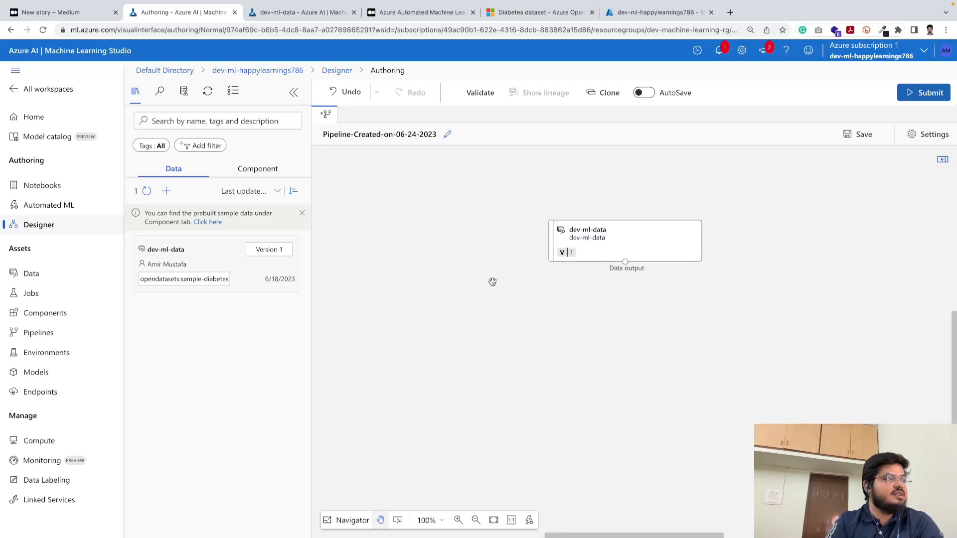
- Show the component library in the pipeline authoring page and look over its categories, including the Sample data items
click(254, 171)
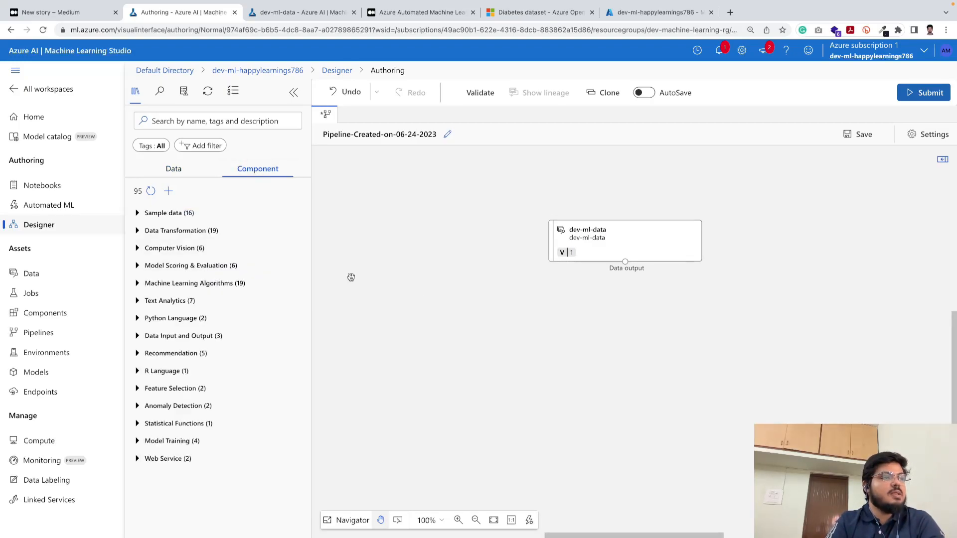
scroll(351, 277, down, 1)
scroll(350, 277, right, 1)
scroll(351, 277, down, 1)
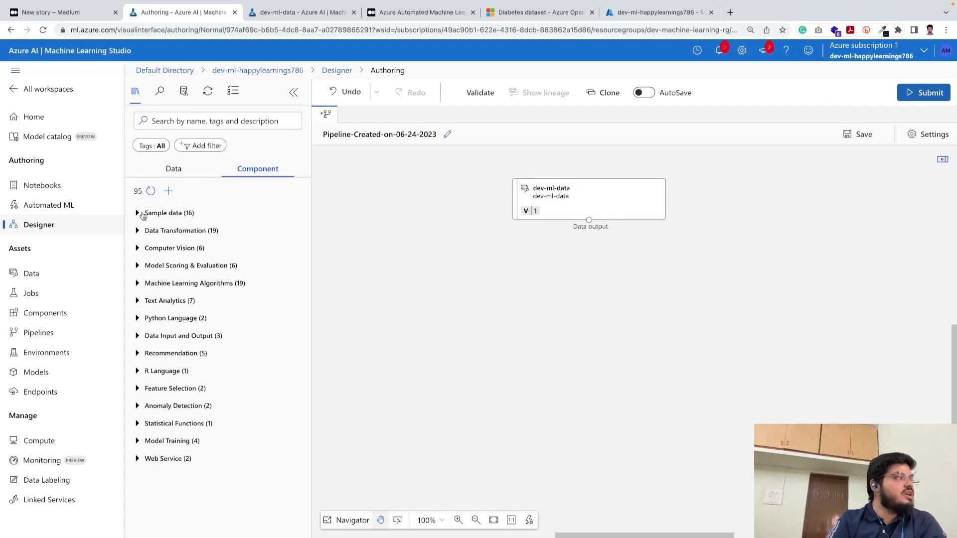
click(139, 215)
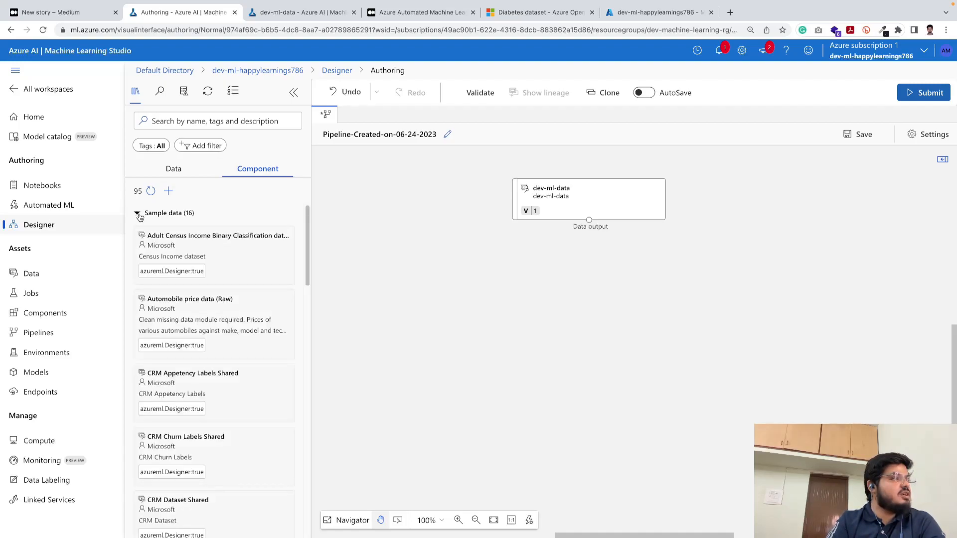
click(139, 215)
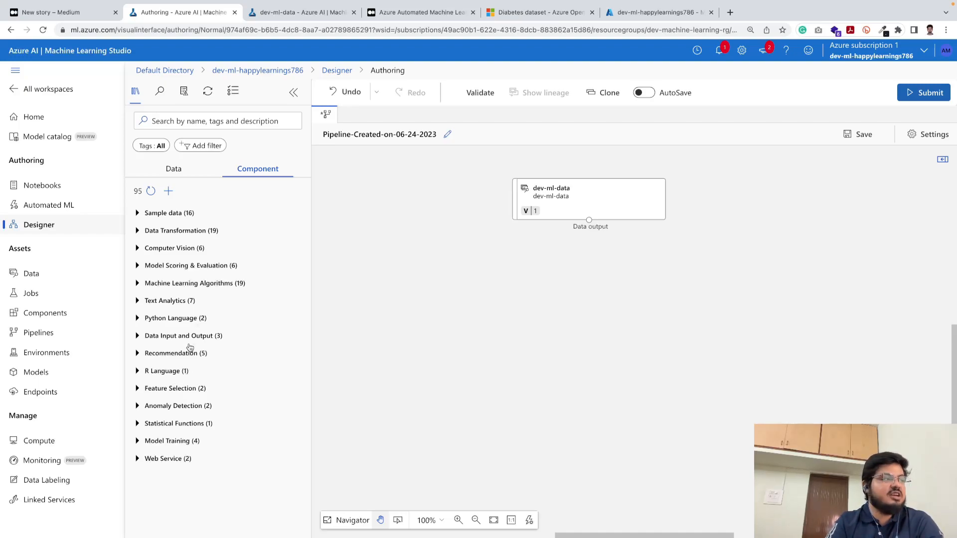
- Examine the Data Transformation components such as Add Columns and Apply Math Operation, relating them to the Diabetes dataset preview, and collapse the category
click(138, 232)
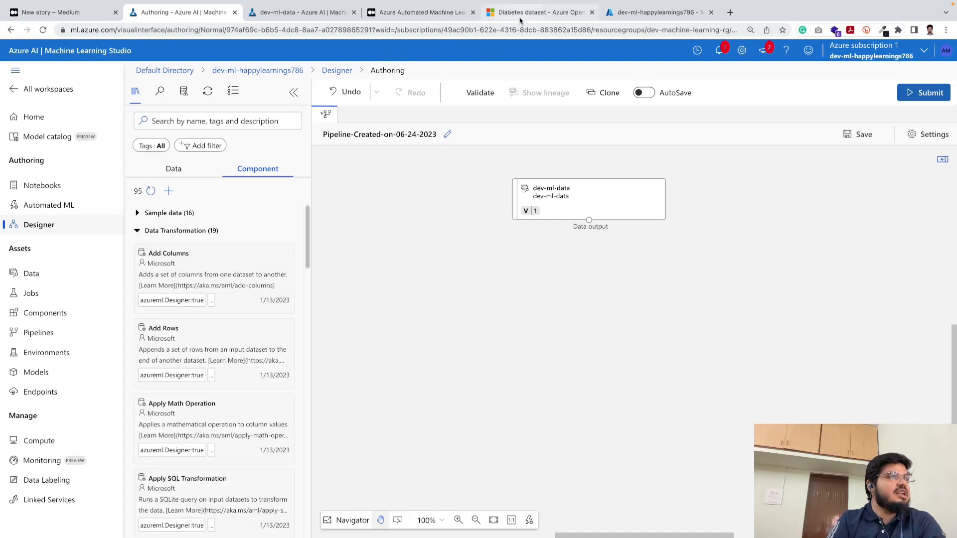
click(539, 11)
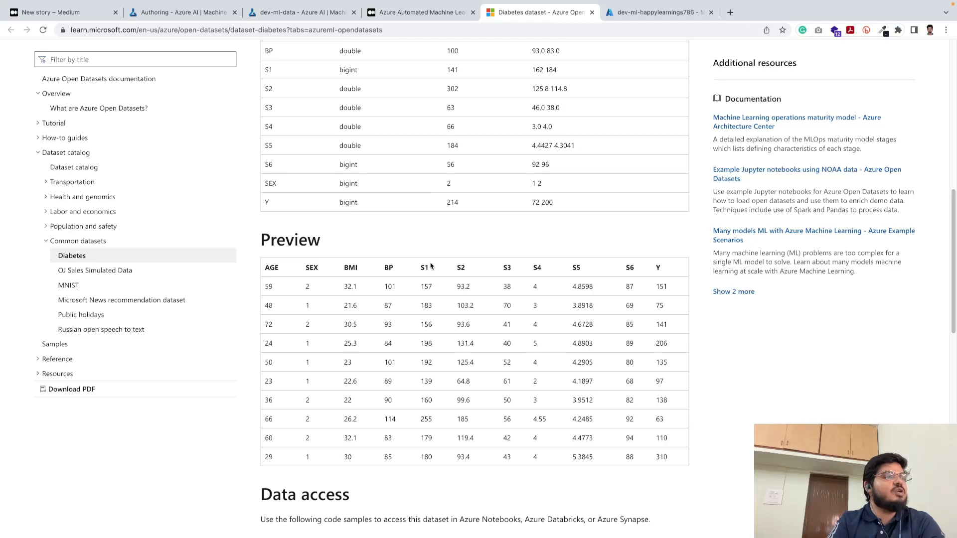
click(202, 14)
scroll(168, 384, down, 1)
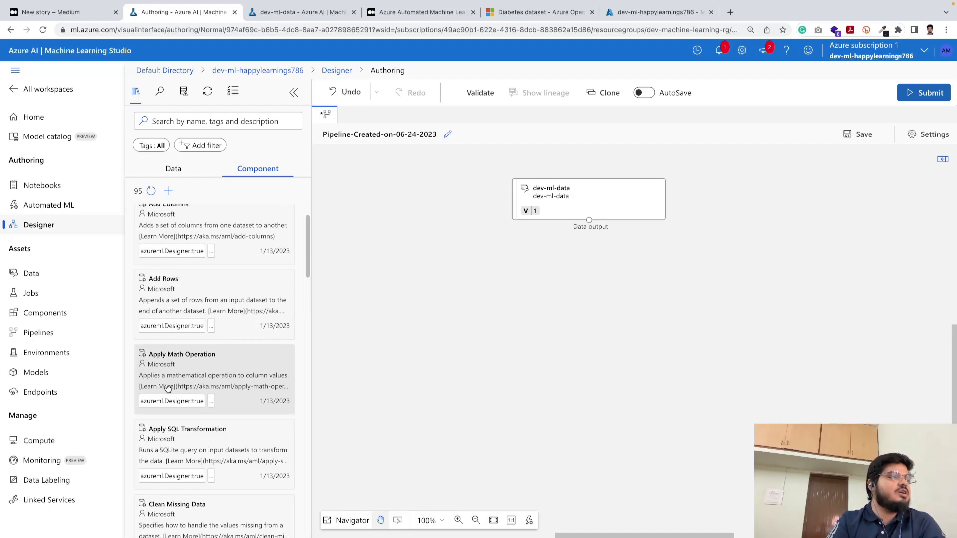
mouse_move(192, 353)
scroll(196, 355, down, 1)
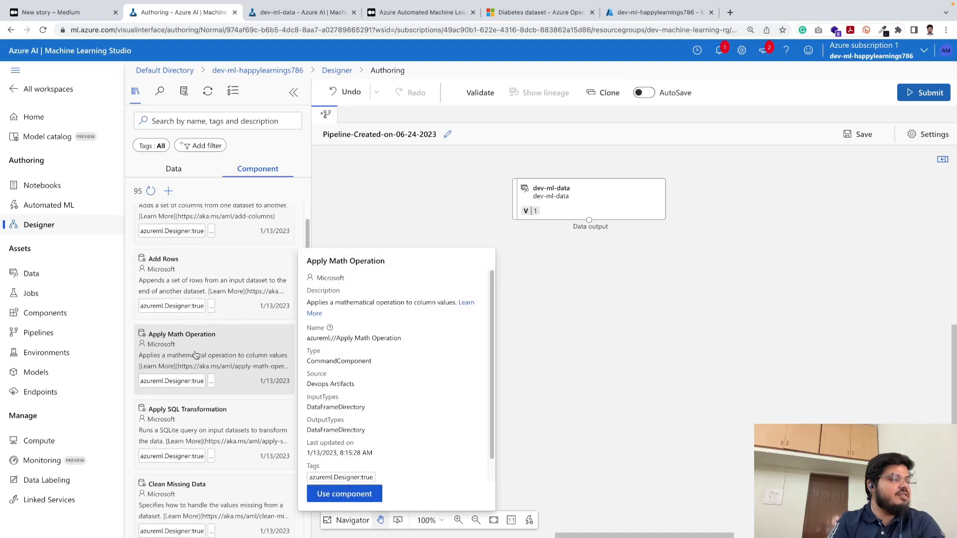
scroll(196, 355, up, 2)
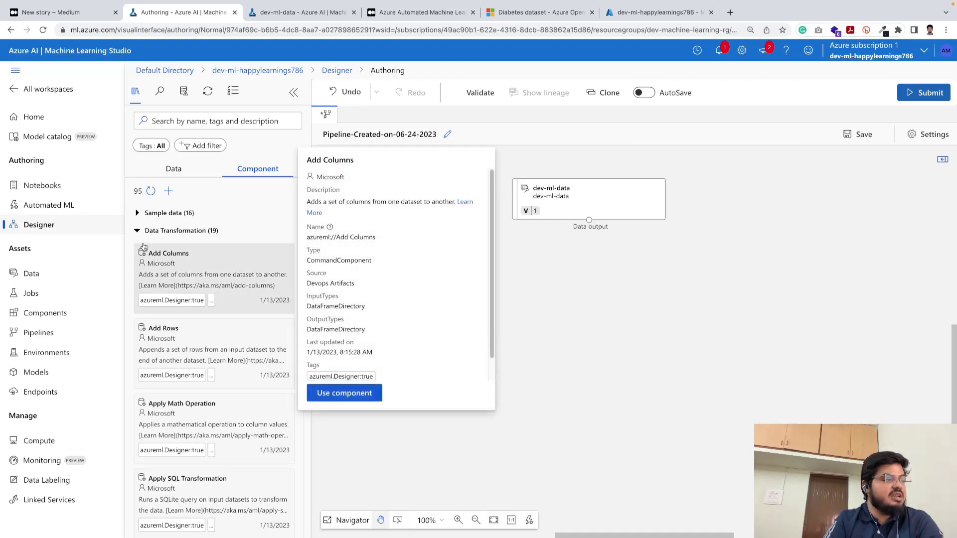
scroll(199, 389, down, 4)
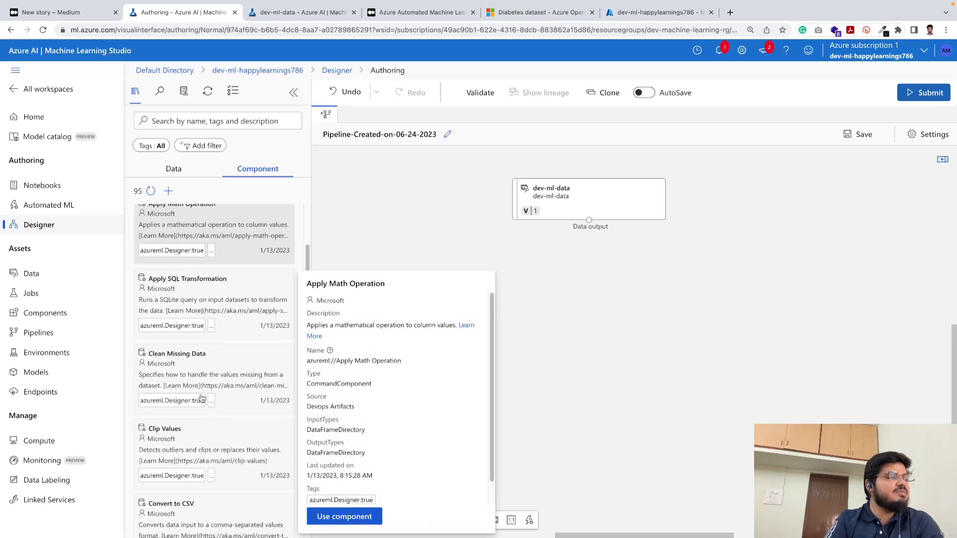
scroll(201, 397, up, 4)
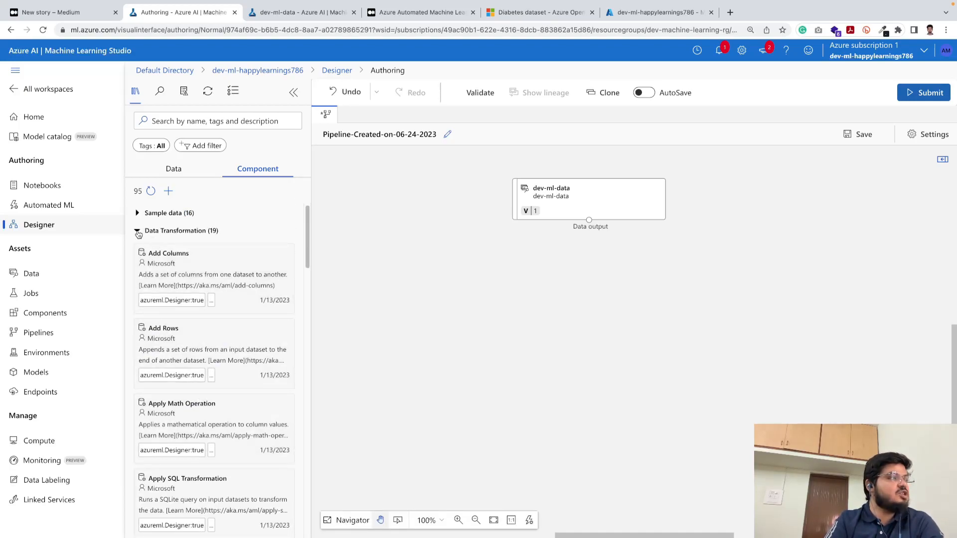
mouse_move(189, 276)
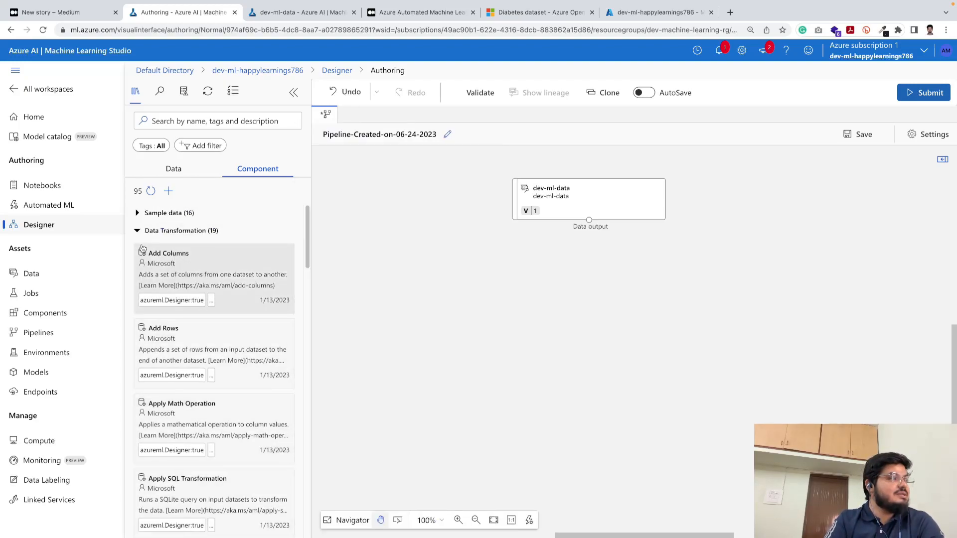
click(138, 231)
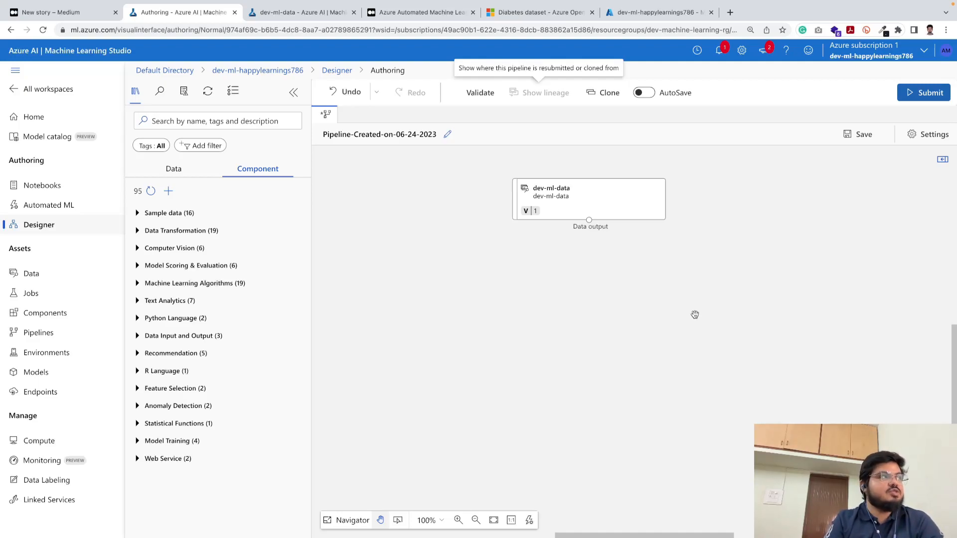
- Read the draft article's explanation of splitting data into a training part and an extraction/evaluation/prediction part
click(69, 14)
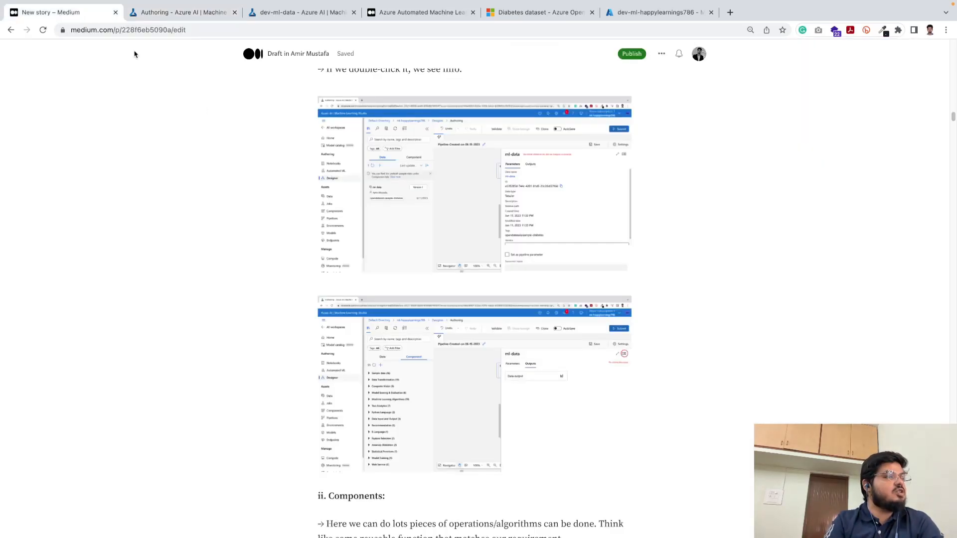
scroll(284, 181, down, 12)
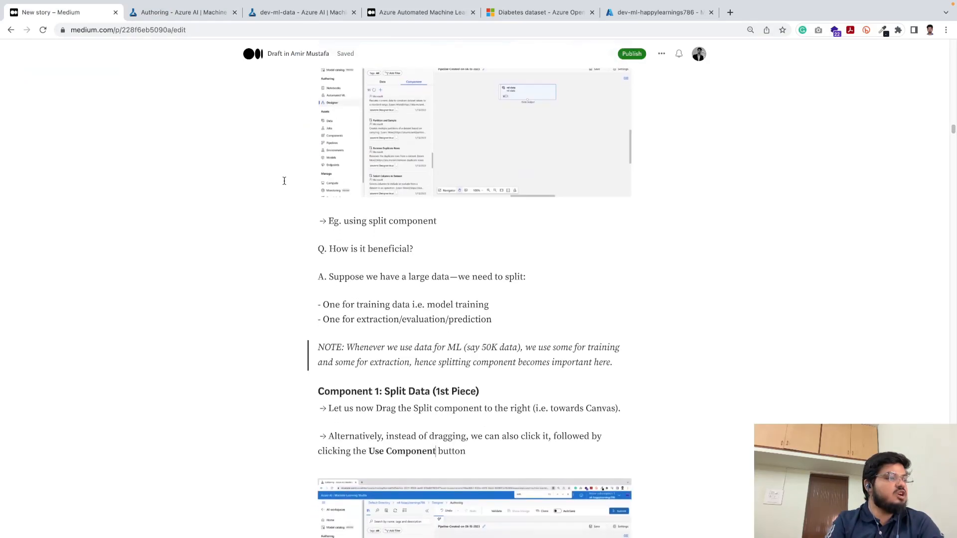
scroll(284, 181, down, 1)
click(322, 271)
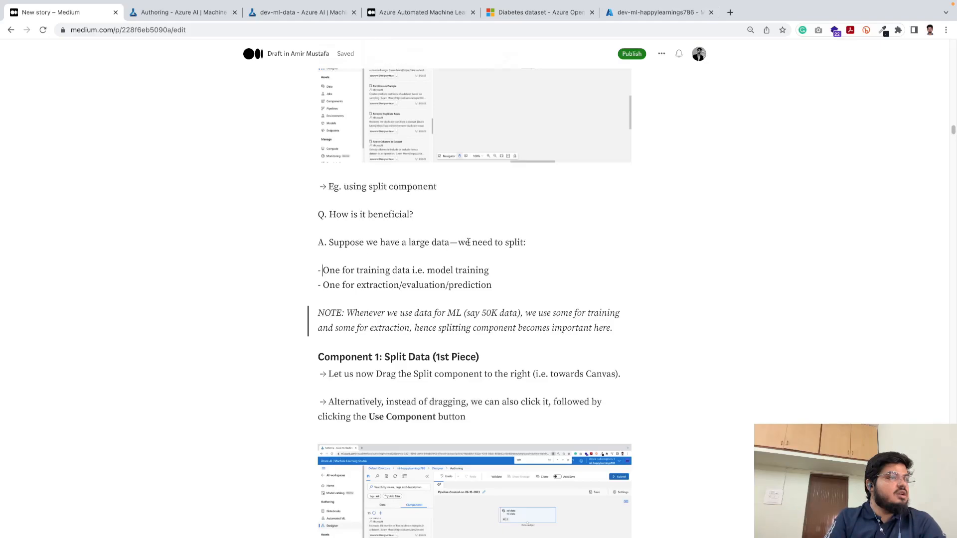
double_click(377, 271)
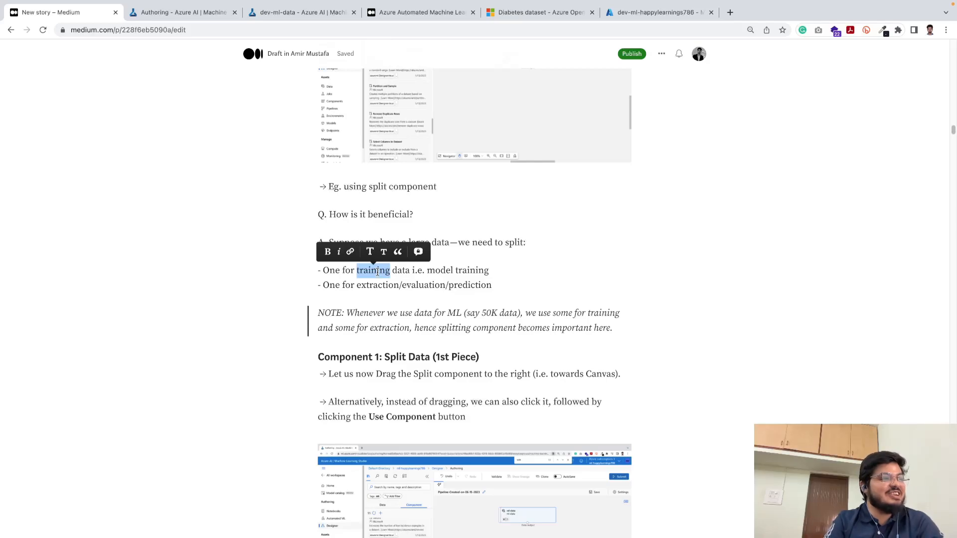
click(377, 272)
double_click(376, 287)
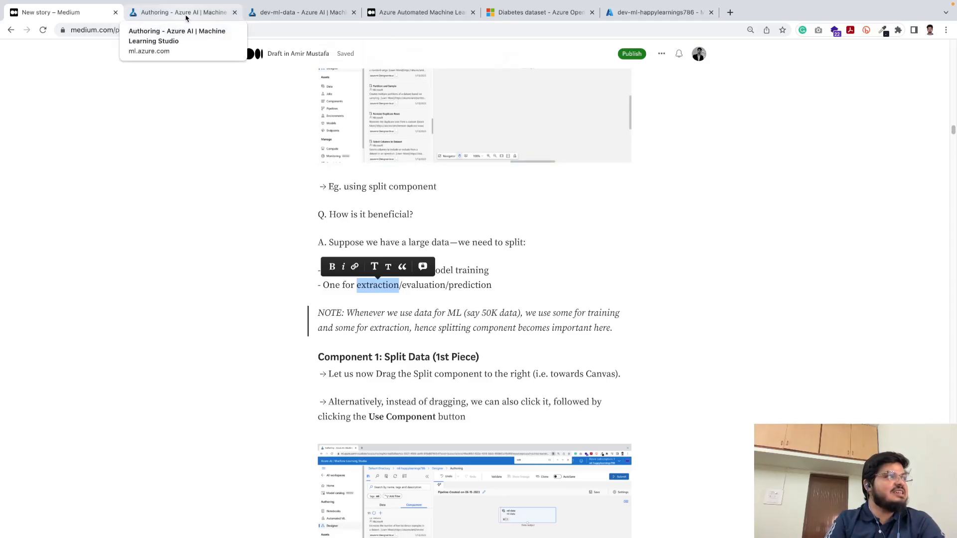
- Glance through the Data Transformation, Computer Vision and Machine Learning Algorithms categories, and read the article's instructions for Component 1: Split Data
click(183, 19)
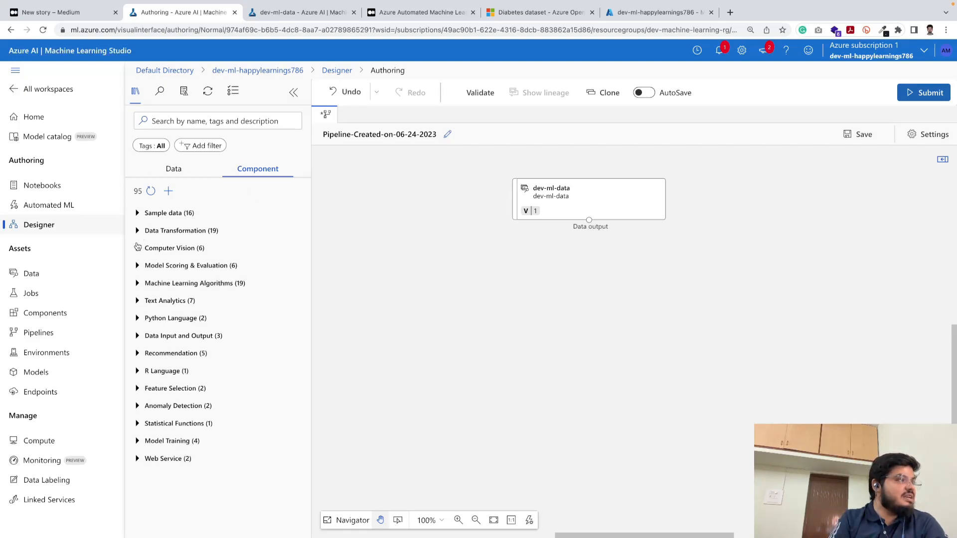
click(139, 231)
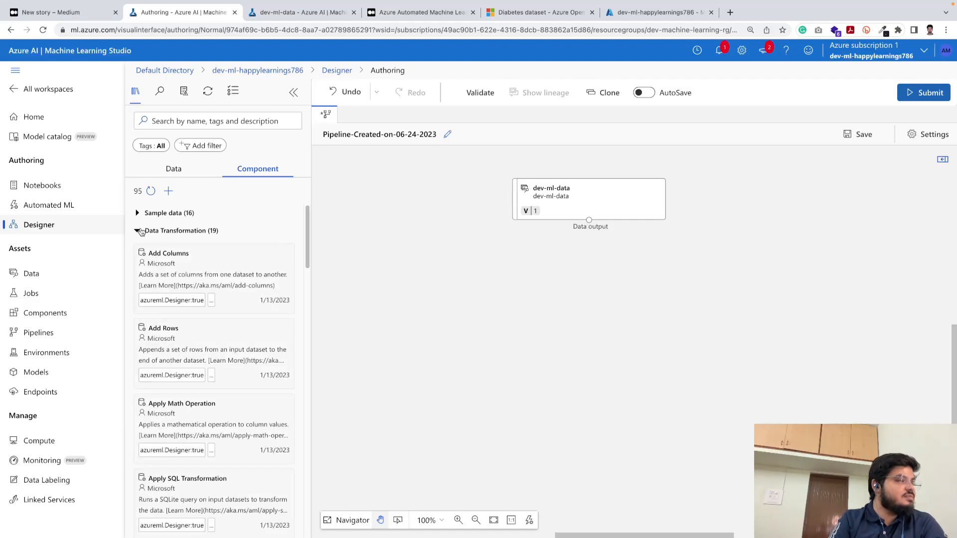
click(140, 231)
click(137, 248)
click(137, 249)
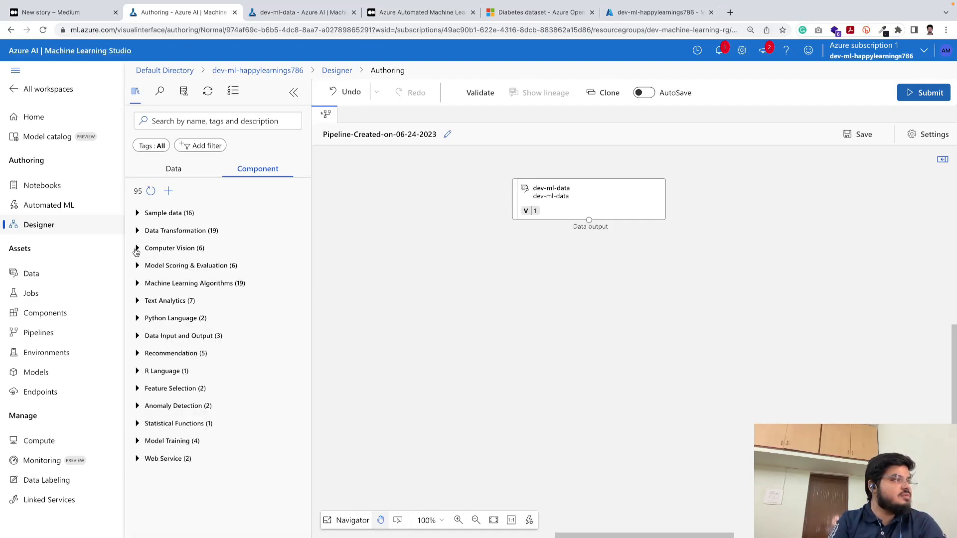
click(137, 283)
click(136, 284)
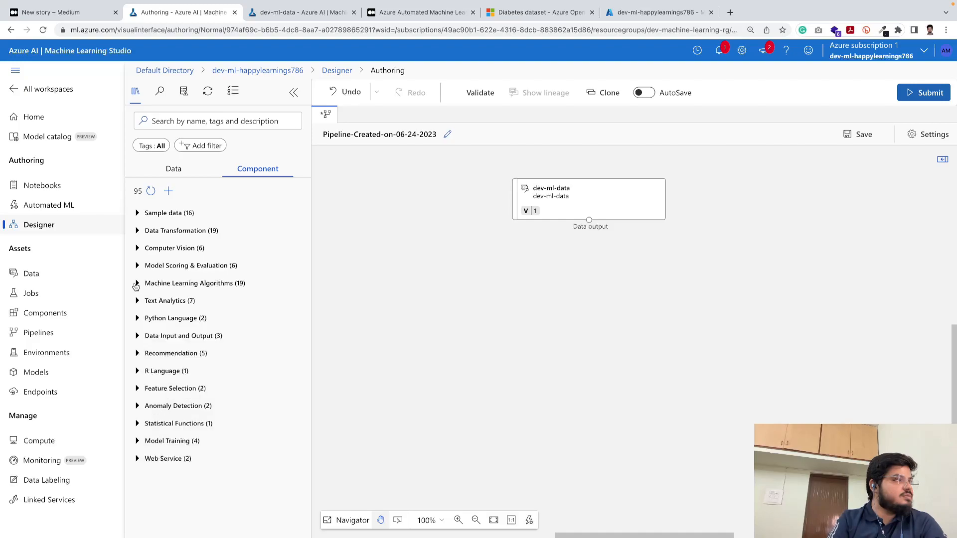
click(86, 13)
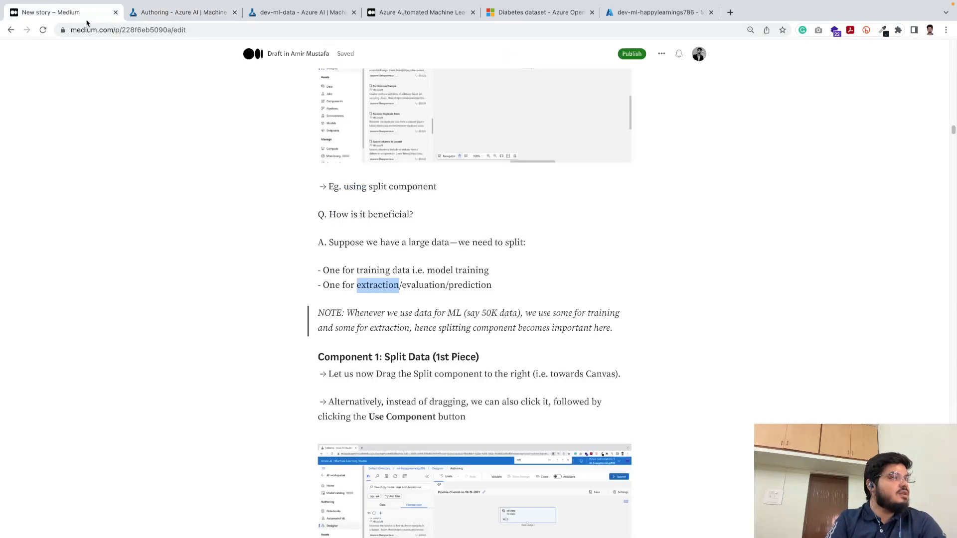
scroll(309, 239, down, 4)
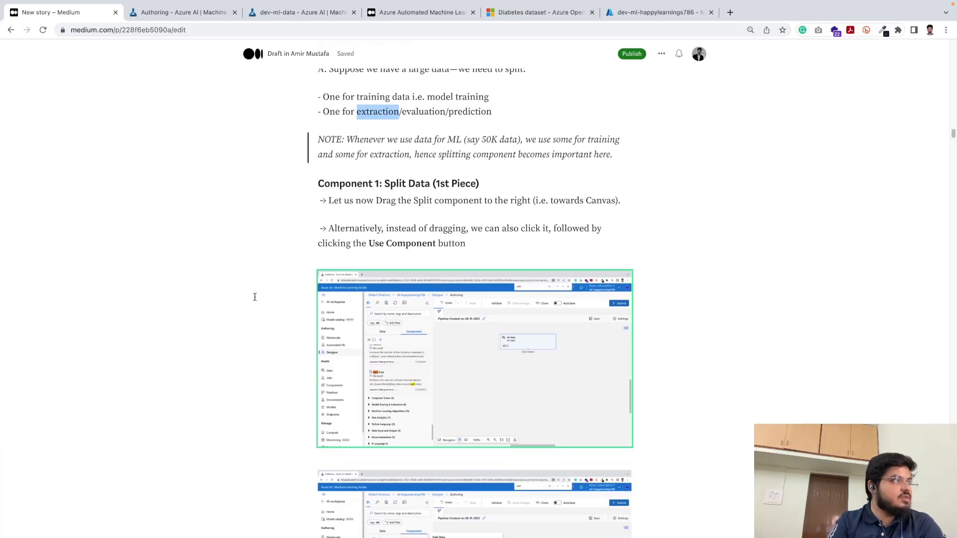
- Return to the authoring page and find the Split Data component under Data Transformation by searching for "split"
click(205, 13)
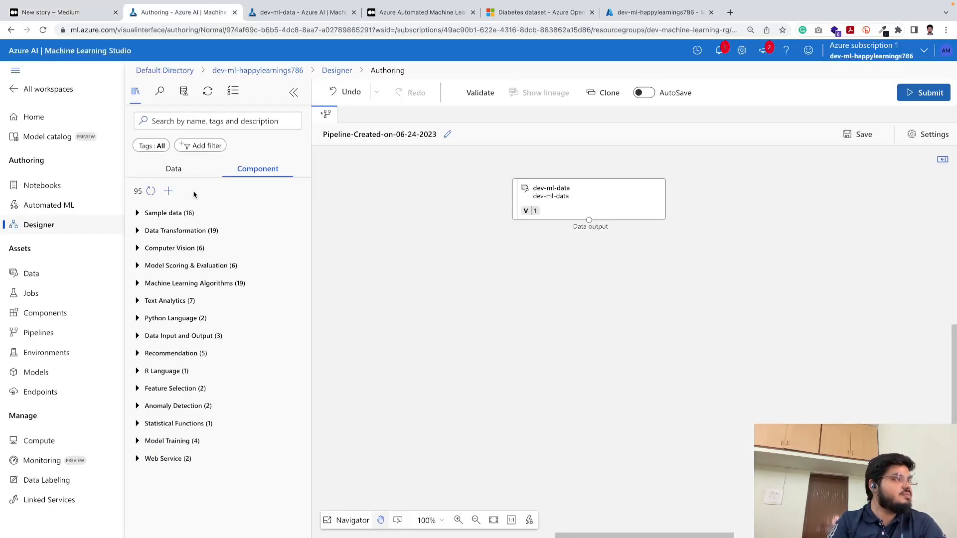
click(137, 230)
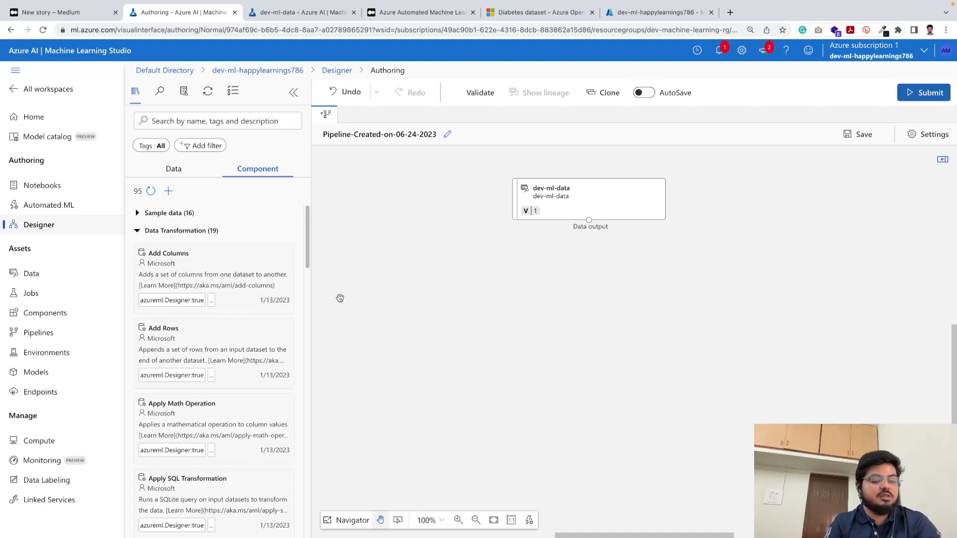
key(ctrl+f)
text(split)
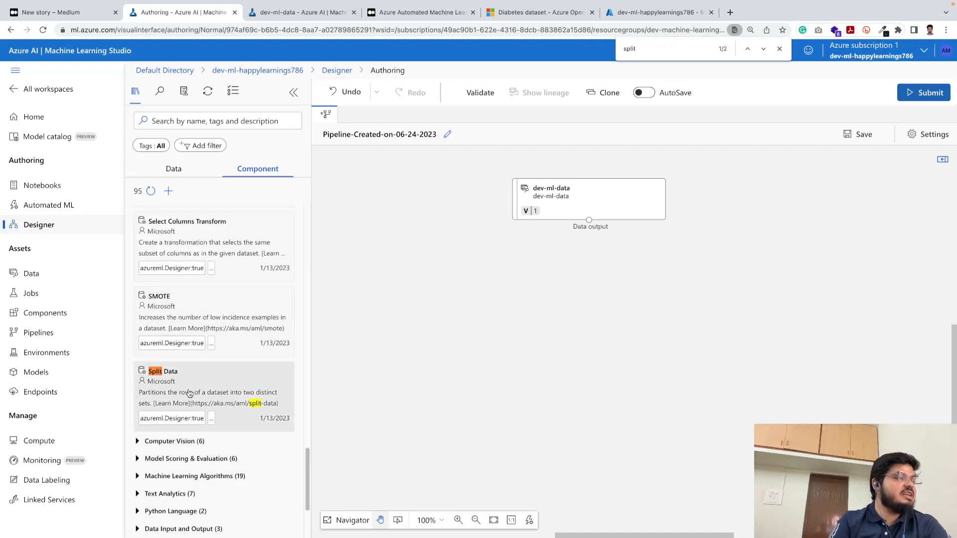
mouse_move(190, 383)
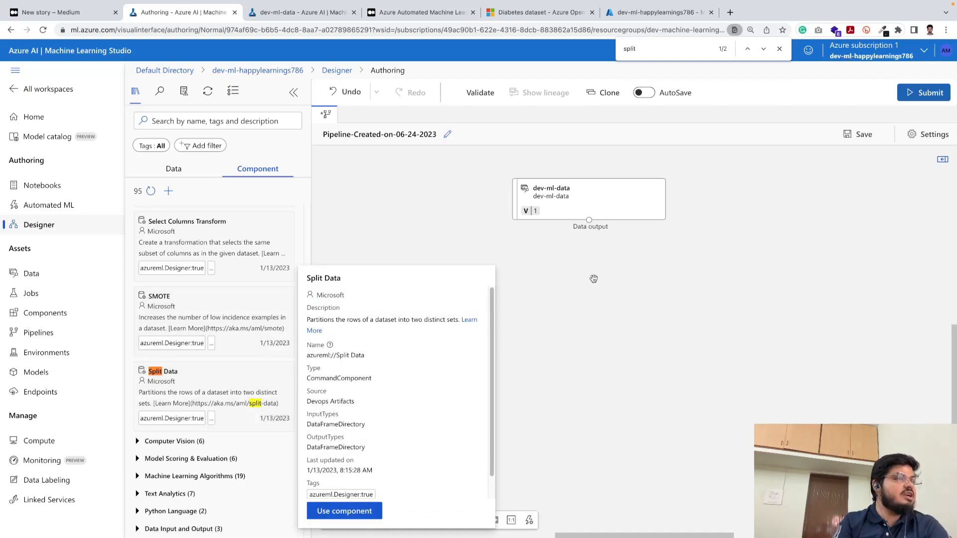
drag(249, 388, 605, 312)
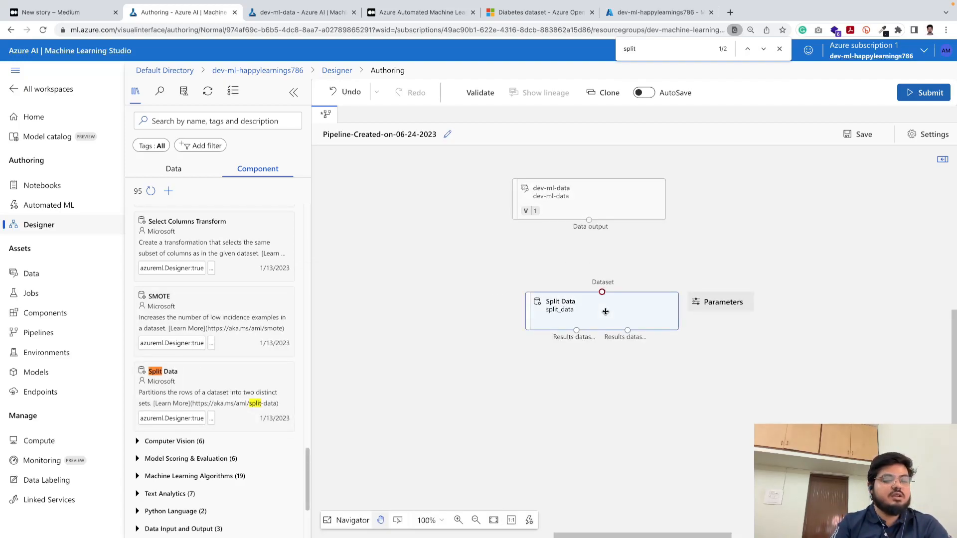
click(654, 309)
key(Delete)
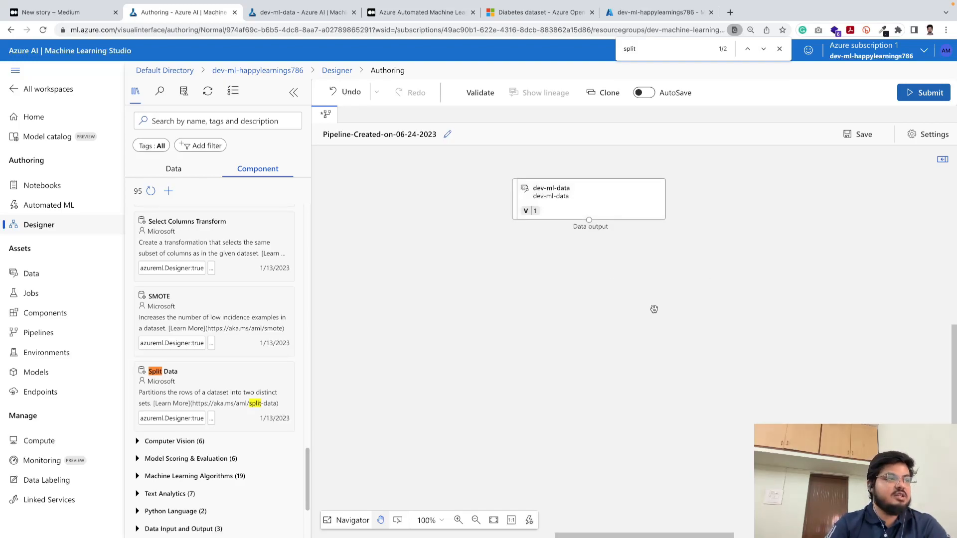
- Add the Split Data component to the pipeline with Use component and position its node directly below the dev-ml-data node
mouse_move(174, 373)
click(345, 513)
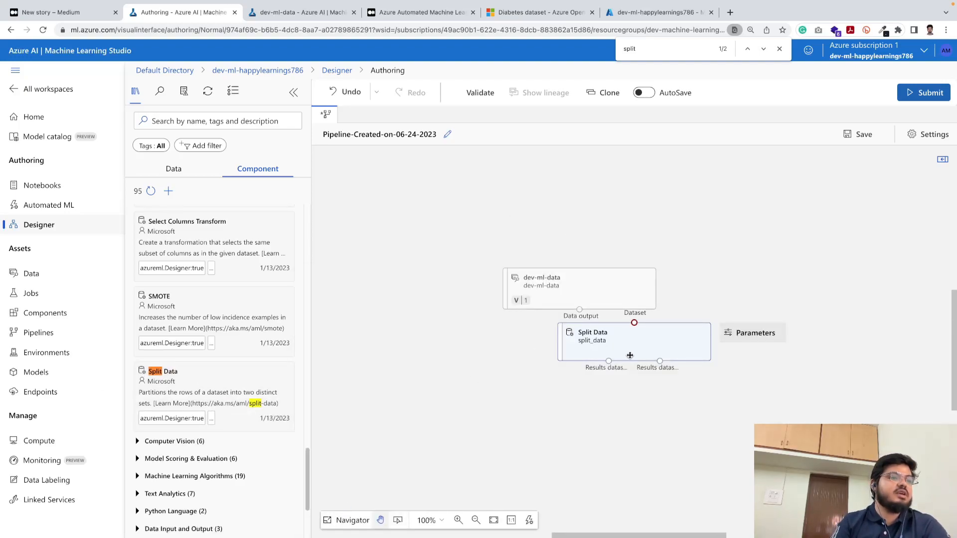
drag(622, 352, 573, 372)
scroll(634, 447, down, 3)
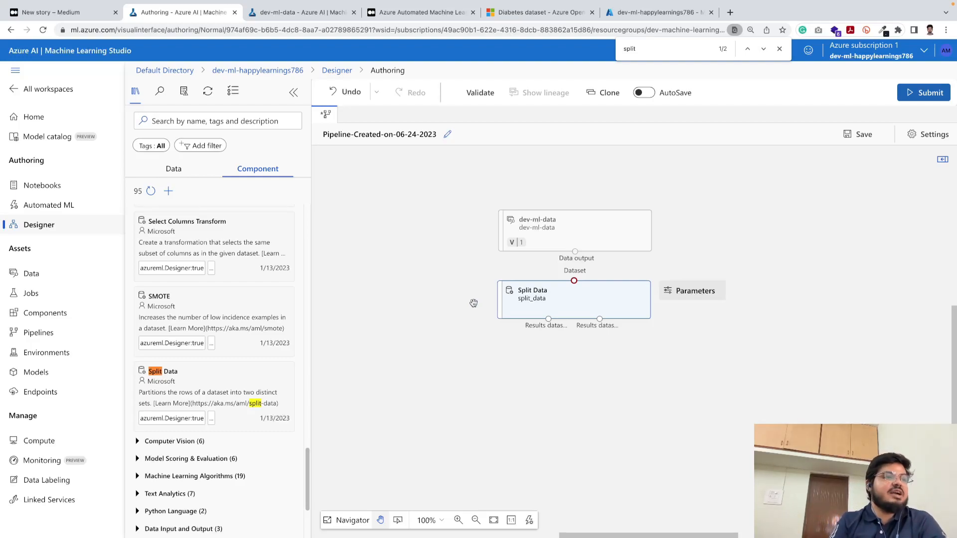
click(572, 236)
mouse_move(540, 13)
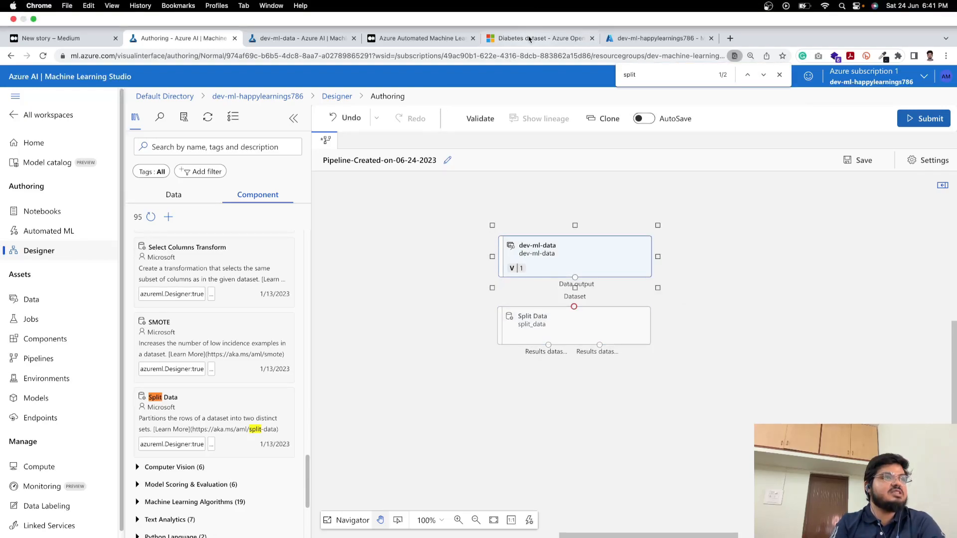
click(561, 320)
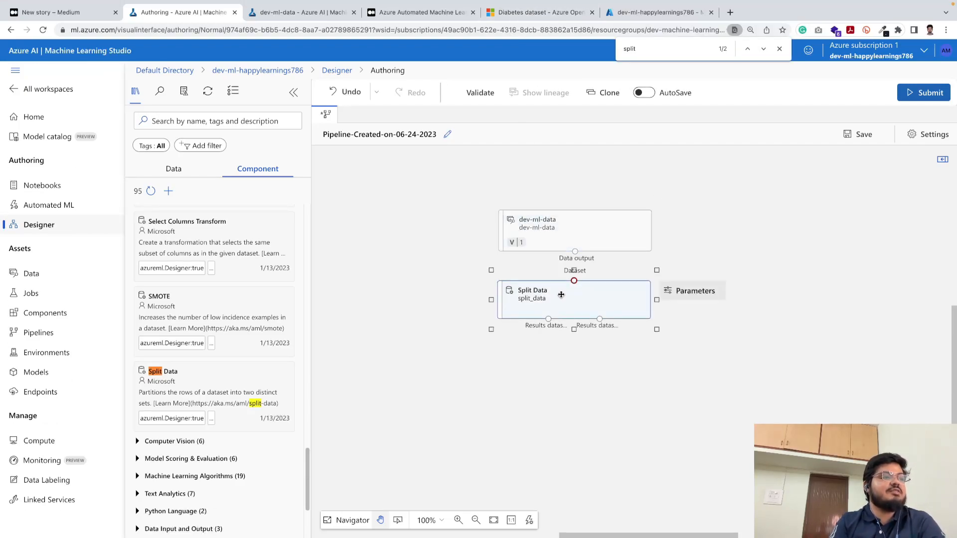
scroll(537, 372, down, 3)
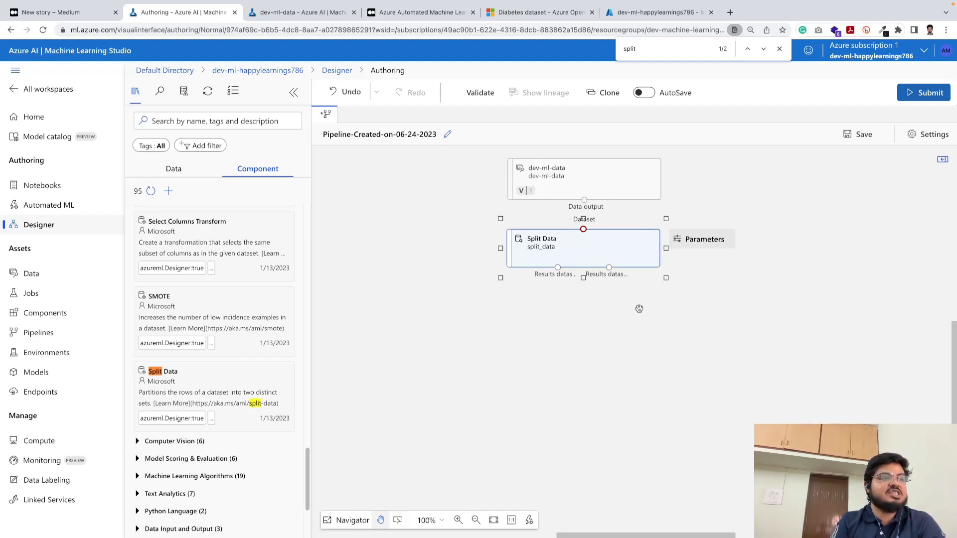
- Set the Split Data component's fraction of rows in the first output dataset to 0.8 and close its settings
click(593, 251)
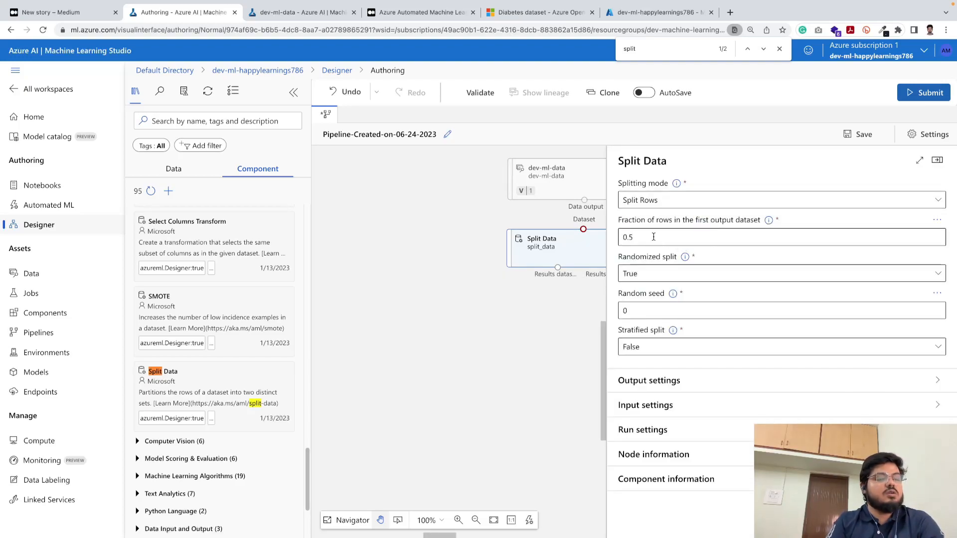
drag(653, 237, 615, 238)
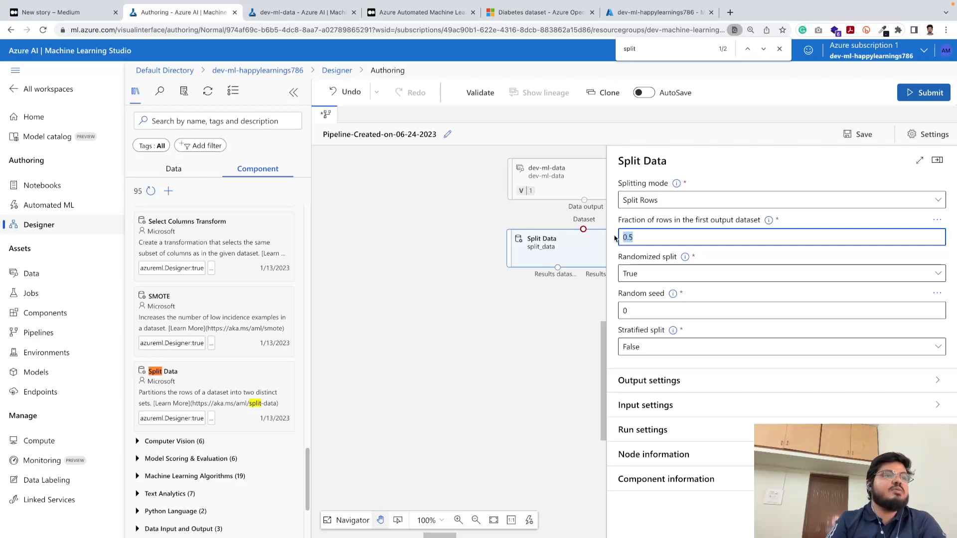
click(640, 235)
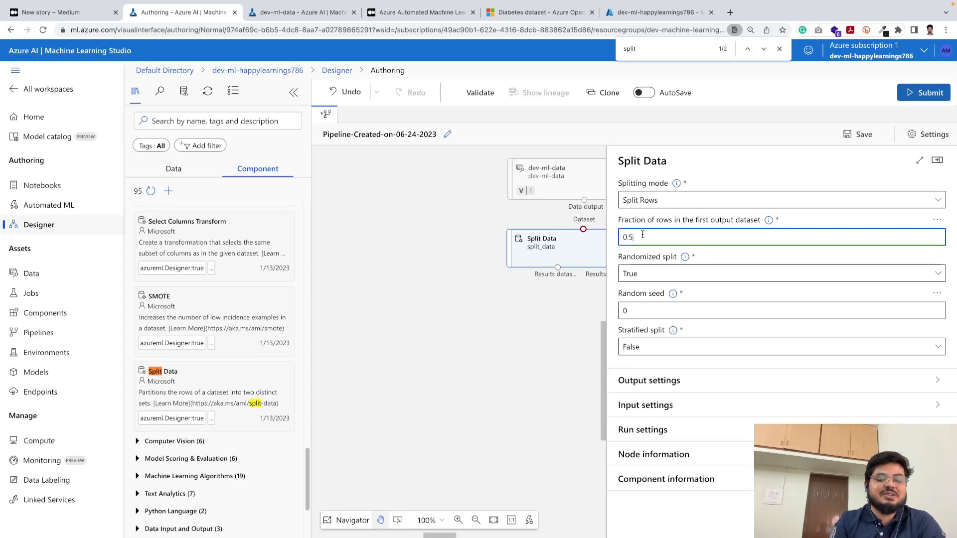
key(BackSpace)
key(BackSpace)
text(.8)
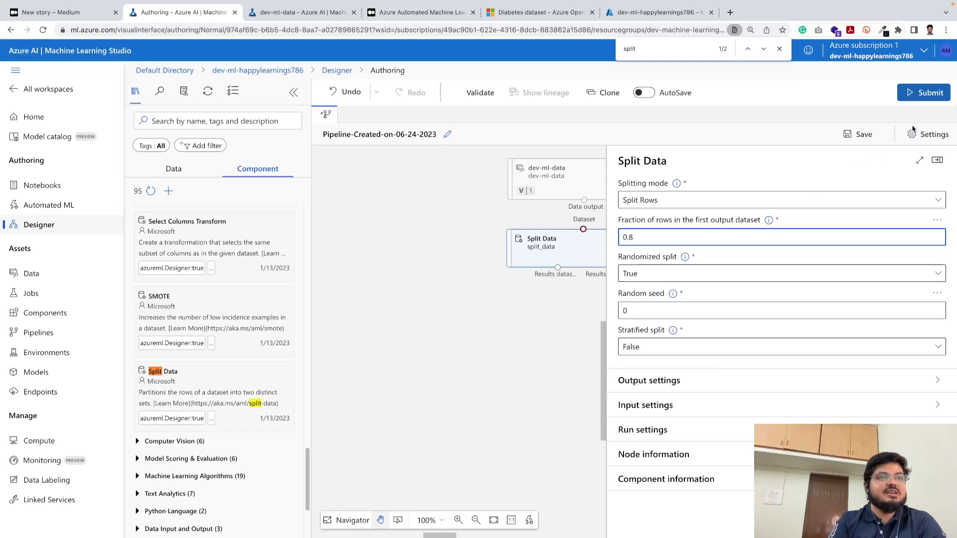
click(937, 161)
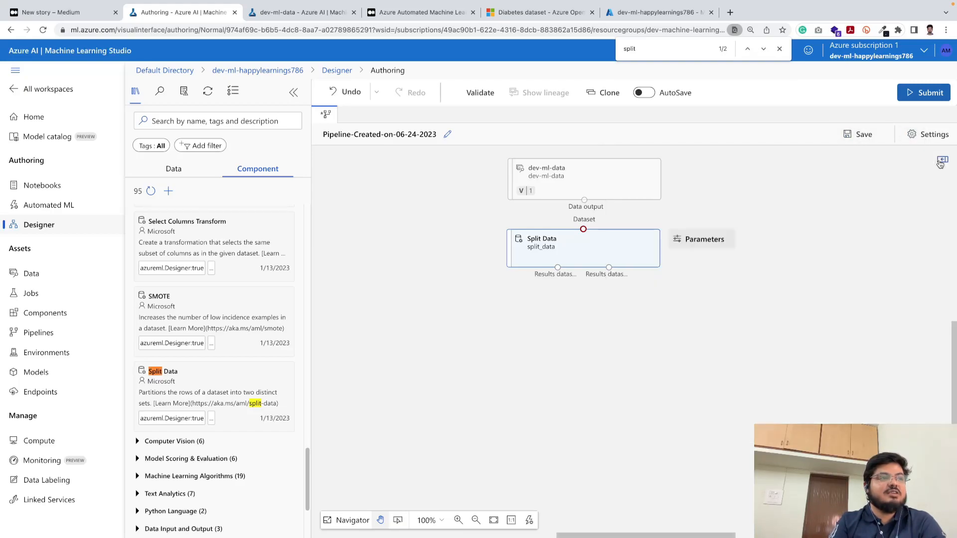
- Review the parameter summary beside the Split Data node, including the fraction of rows, and collapse it again
click(694, 250)
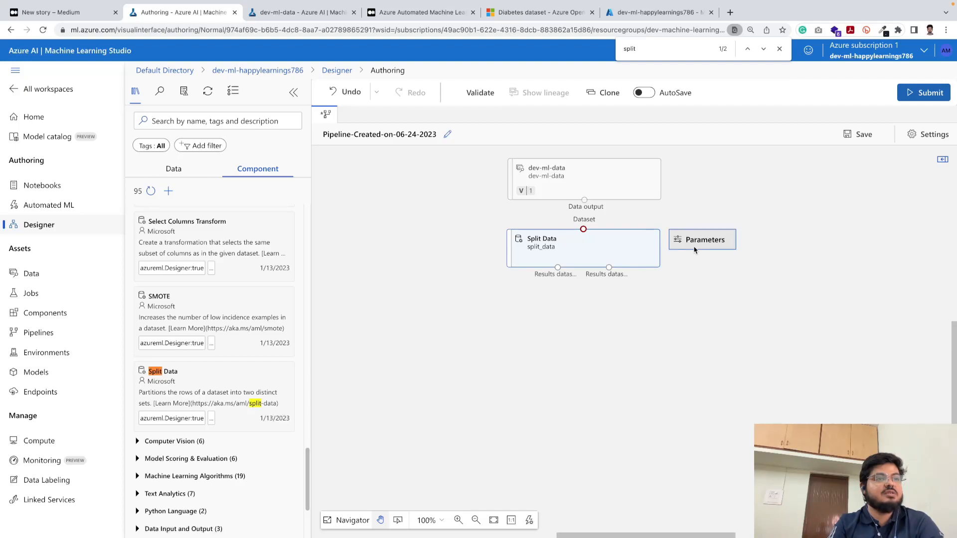
click(684, 284)
click(681, 248)
click(682, 249)
click(682, 249)
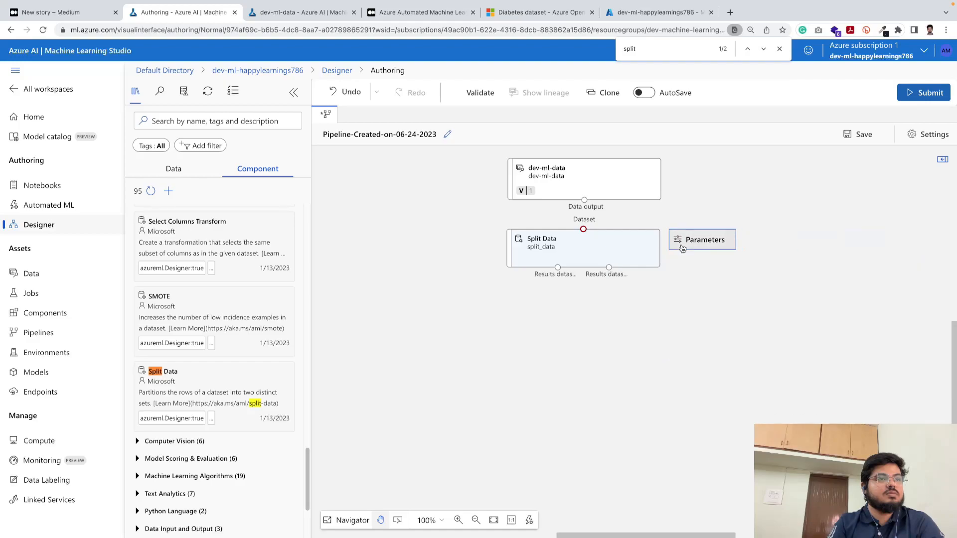
click(682, 248)
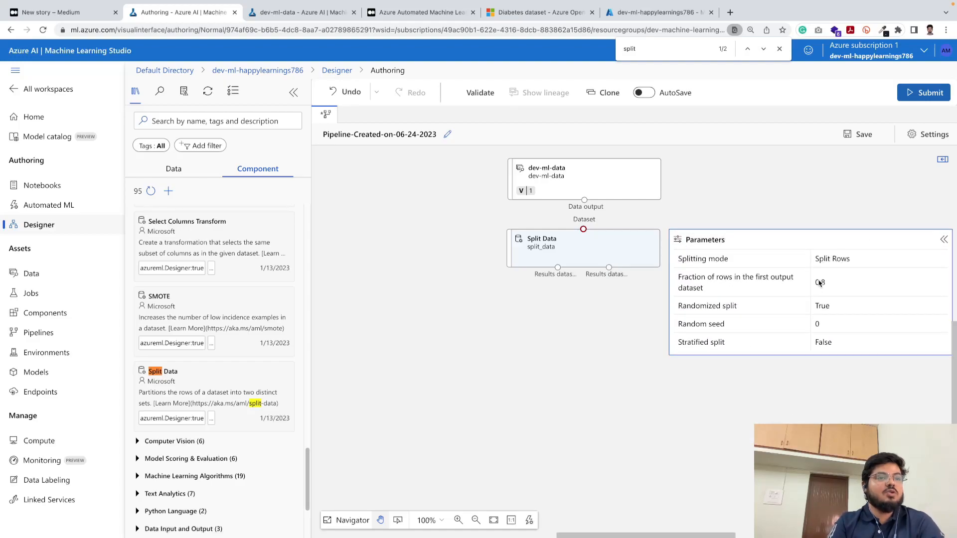
click(944, 240)
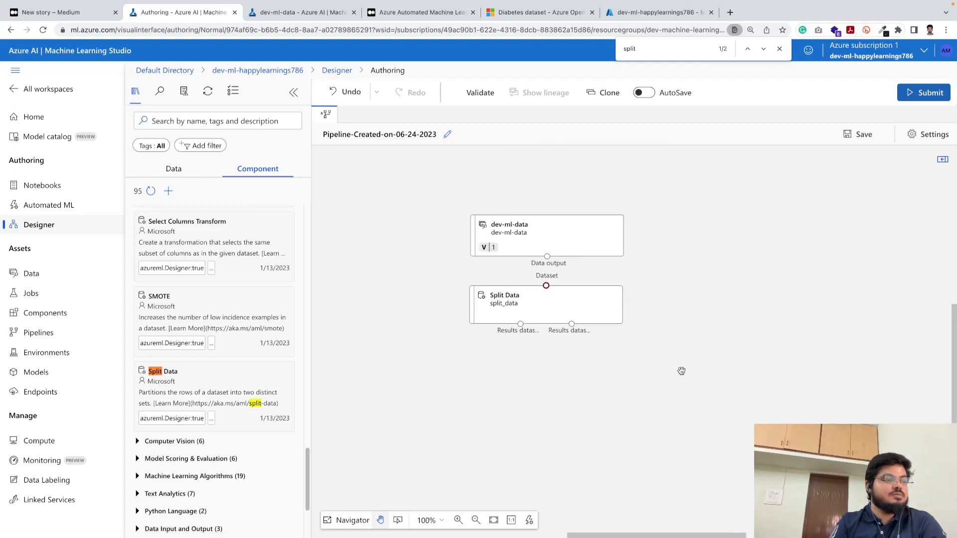
click(442, 522)
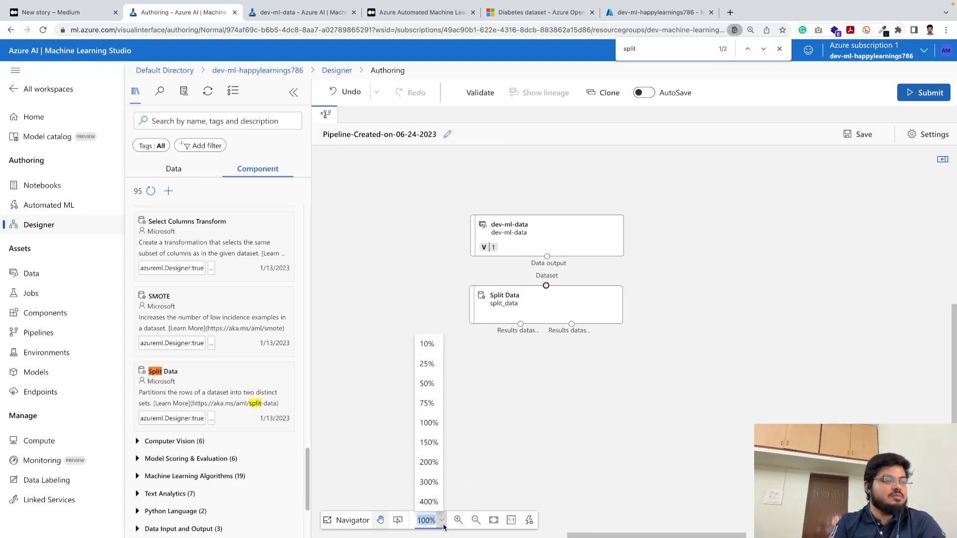
click(429, 400)
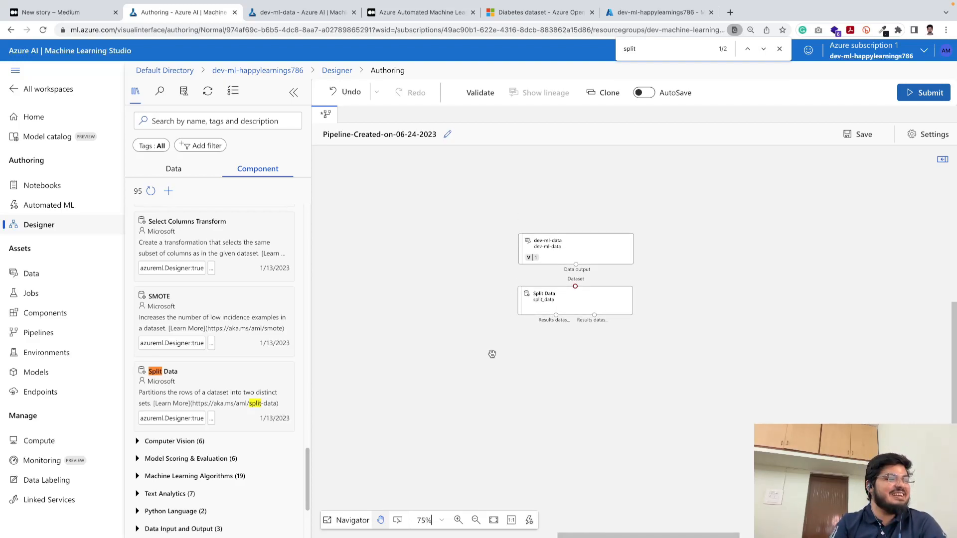
click(439, 520)
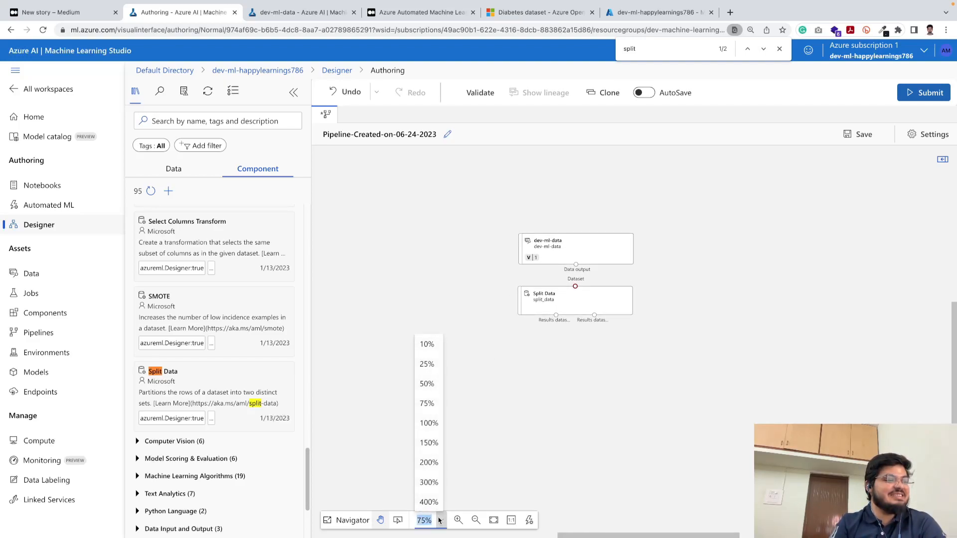
click(425, 423)
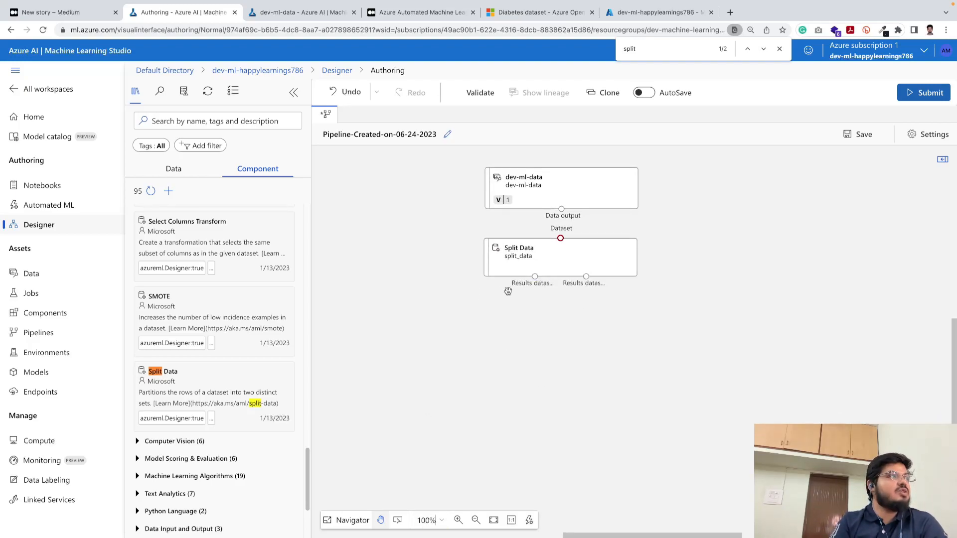
- Read the draft article's Component 2: ML Algorithm section on the three model types and return to the authoring page
click(72, 13)
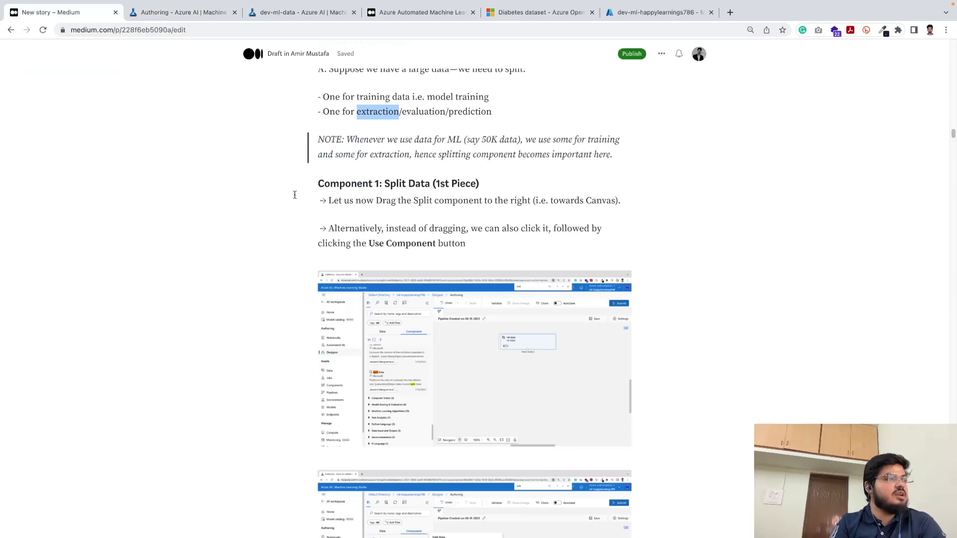
scroll(385, 322, down, 6)
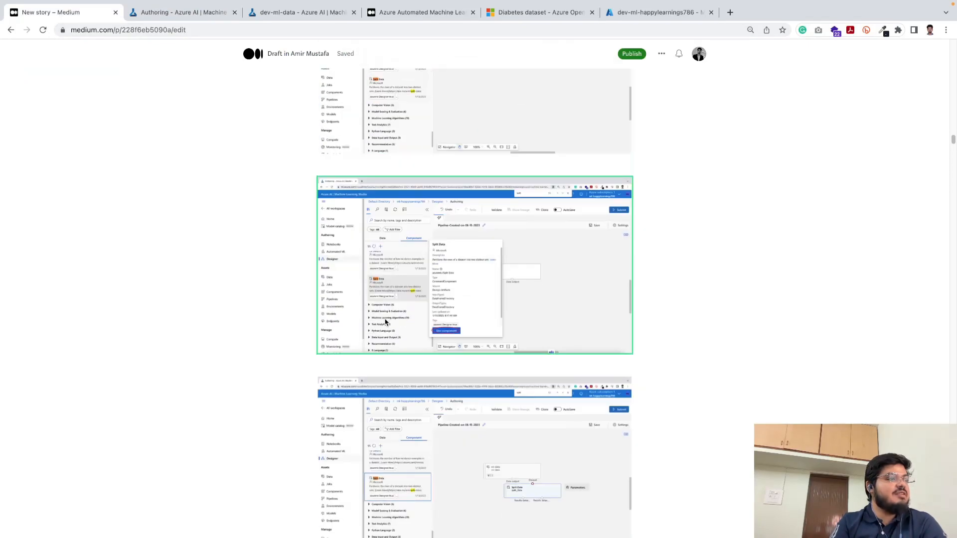
scroll(385, 321, down, 7)
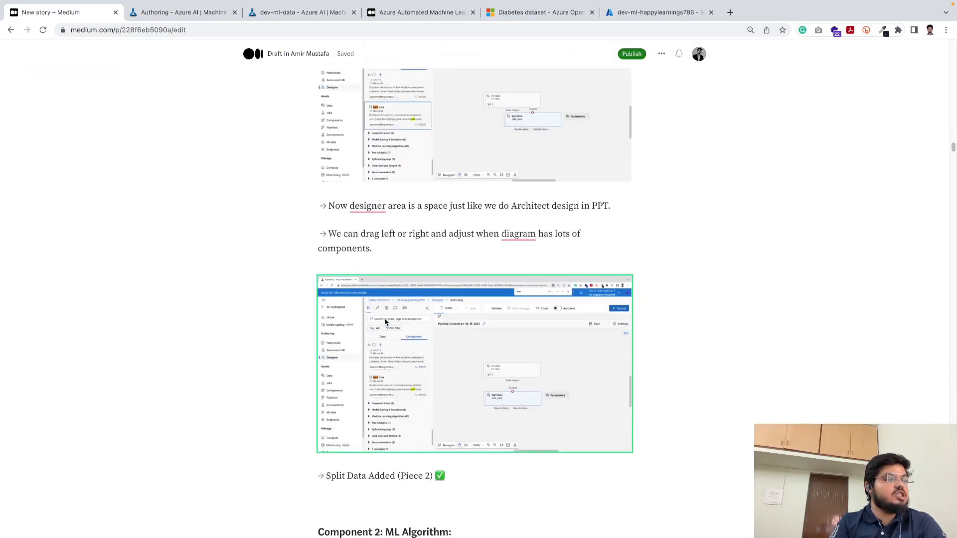
scroll(381, 400, down, 5)
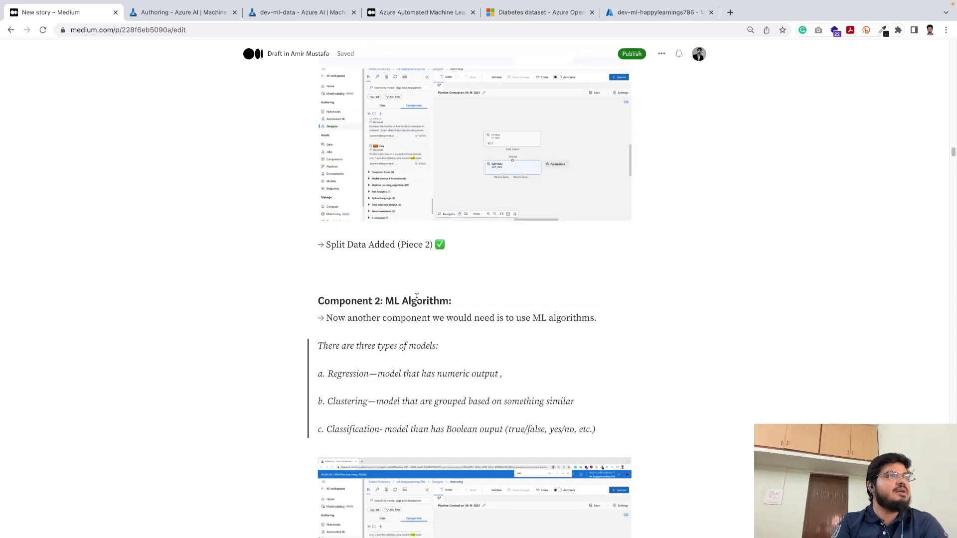
click(655, 12)
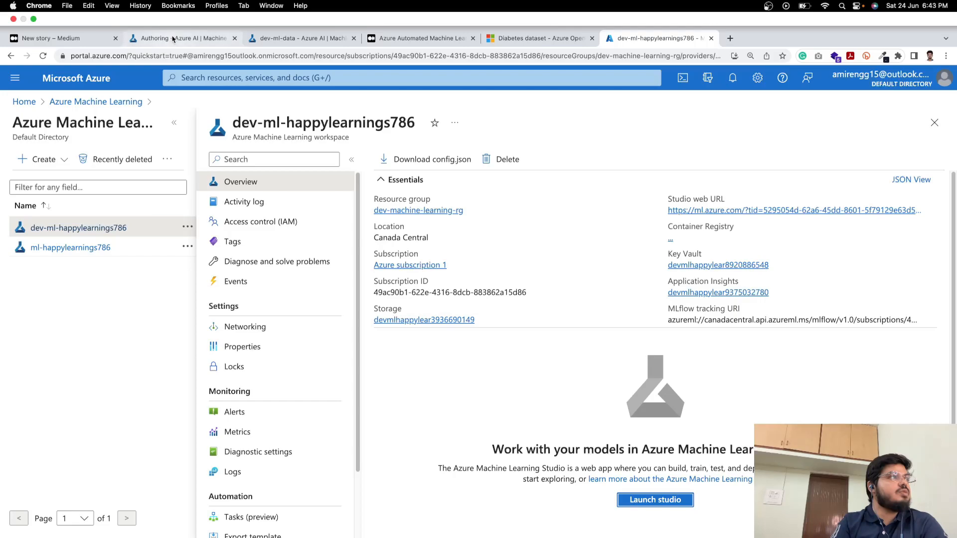
click(172, 40)
mouse_move(241, 341)
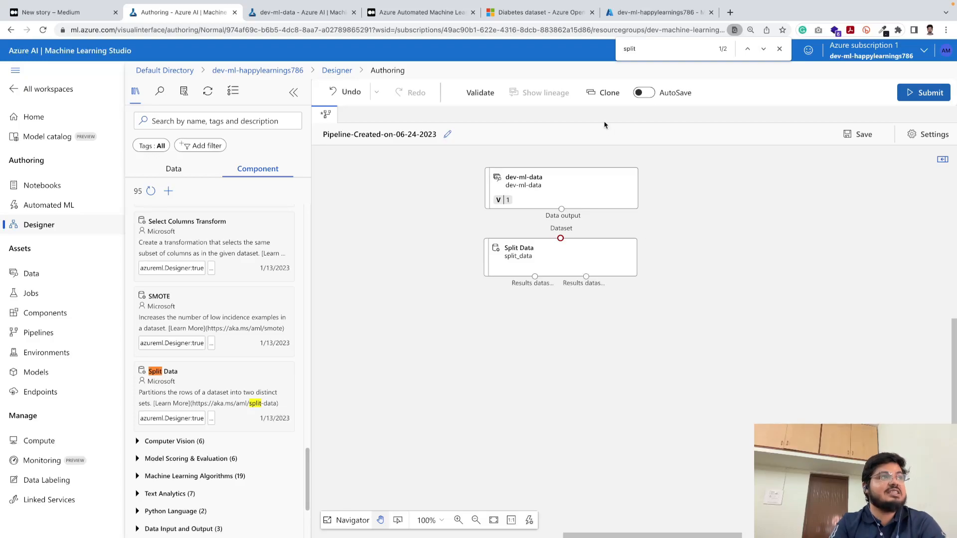
- Examine the Diabetes dataset's columns and preview rows in the Microsoft documentation, and return to the authoring page
click(558, 18)
scroll(488, 225, up, 1)
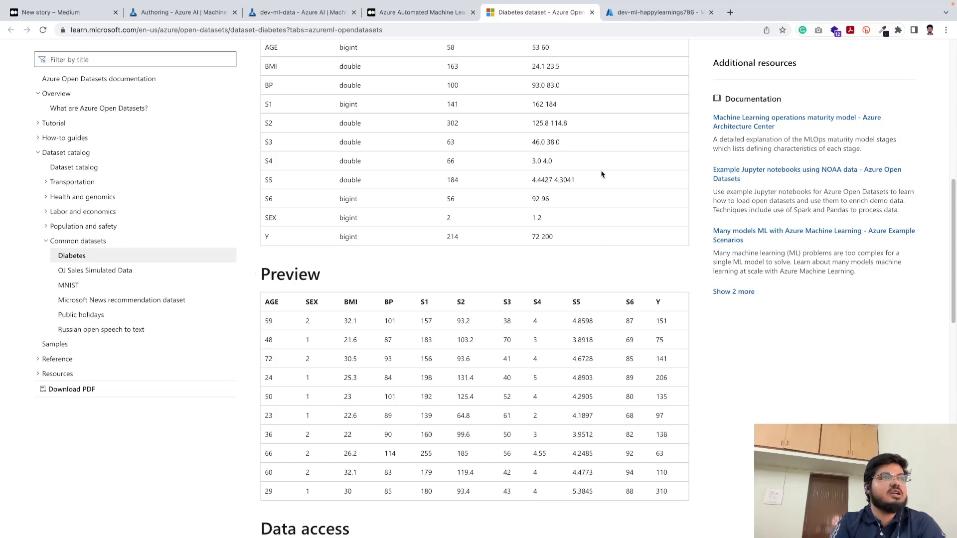
click(631, 15)
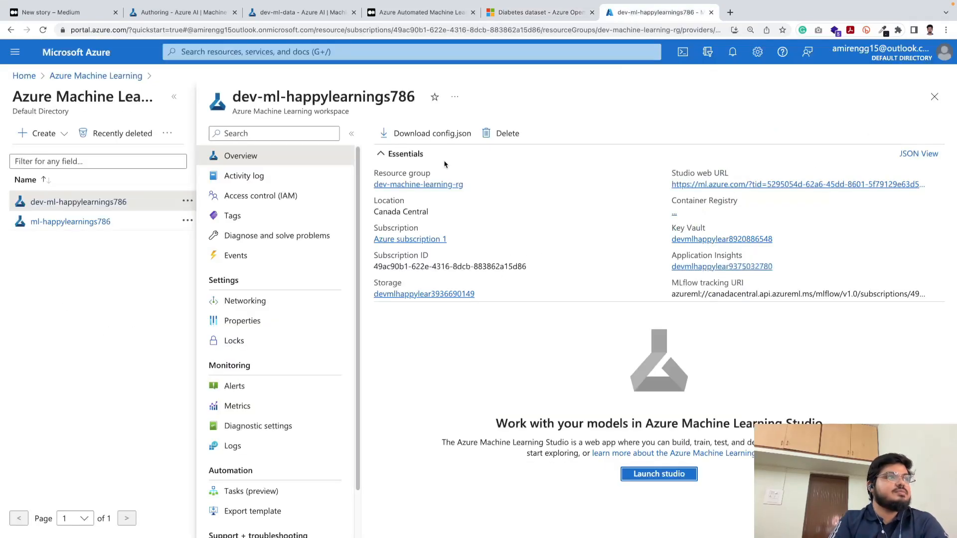
click(437, 15)
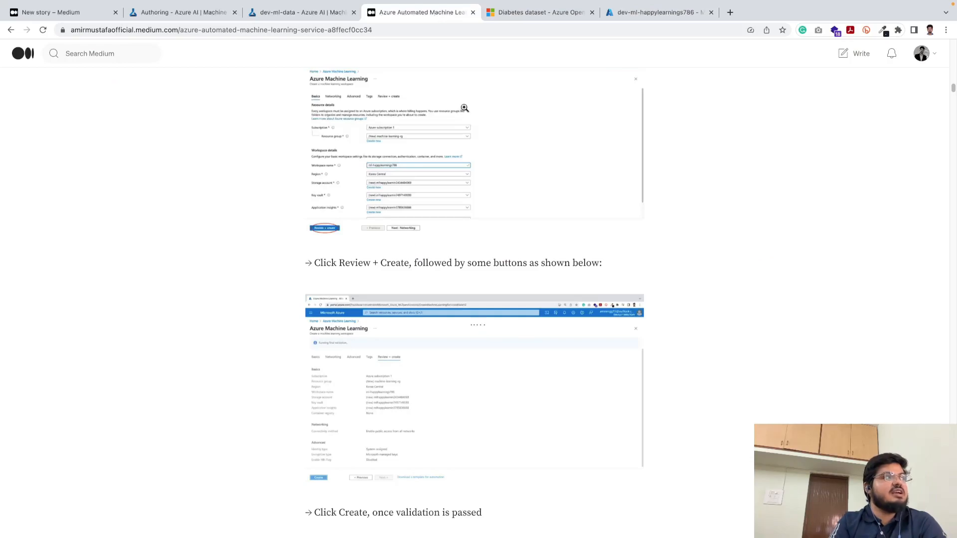
click(182, 12)
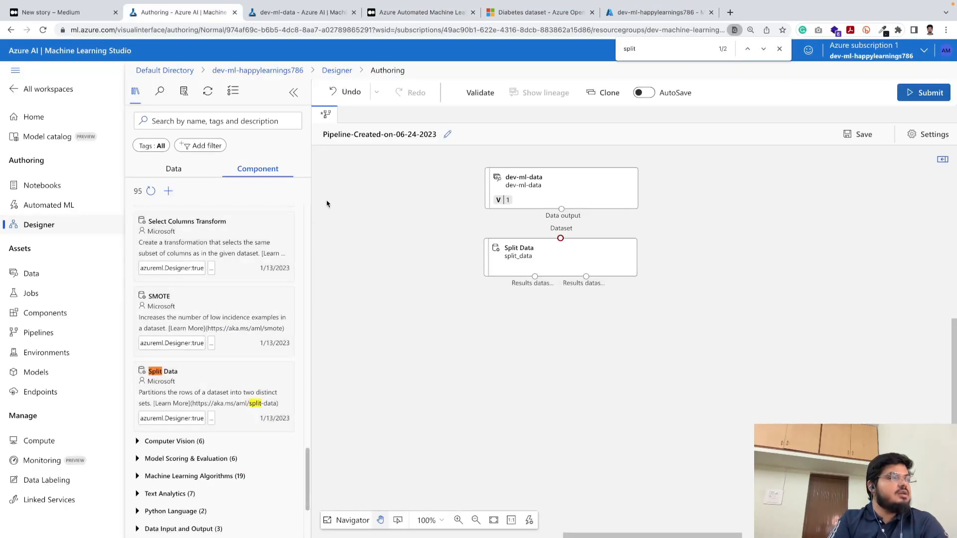
- Expand the Machine Learning Algorithms category in the component library
scroll(235, 222, down, 1)
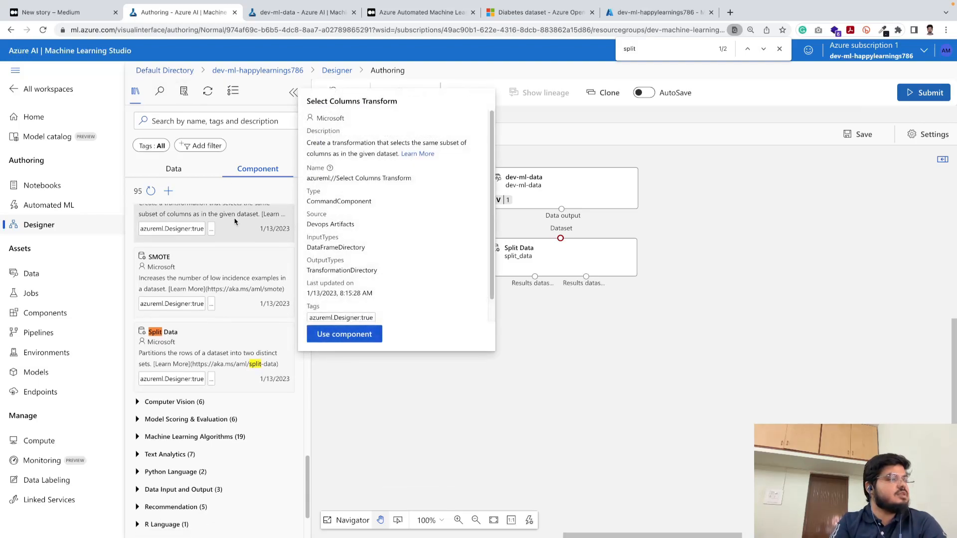
scroll(212, 338, up, 3)
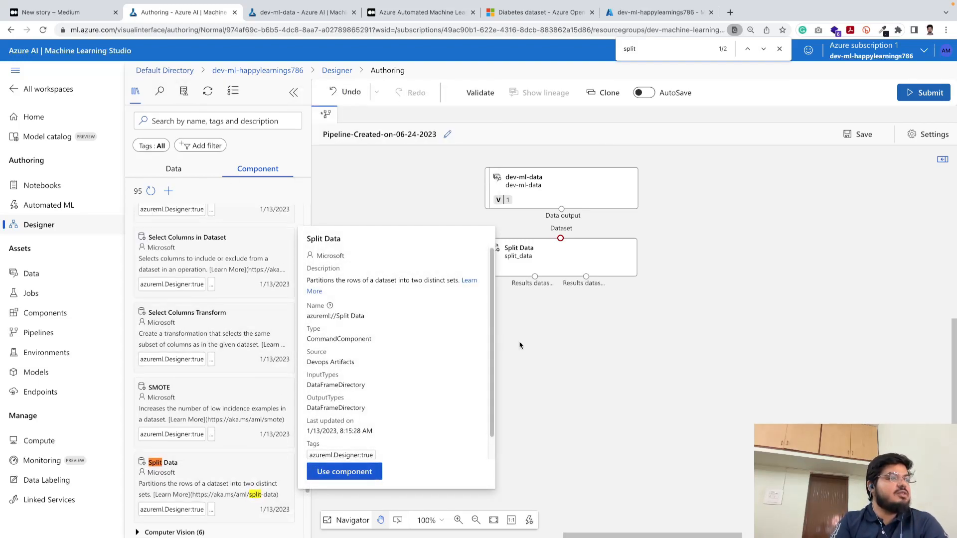
scroll(248, 418, down, 4)
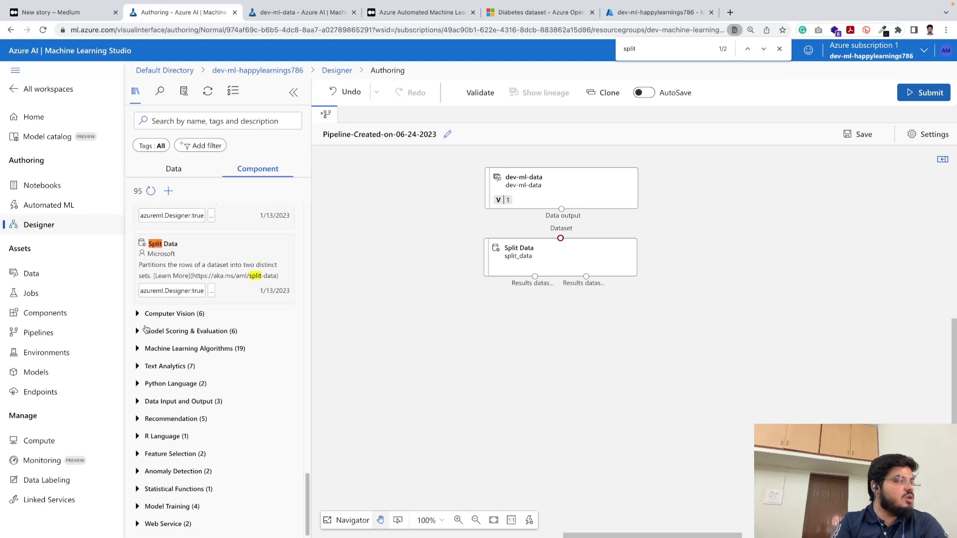
click(137, 351)
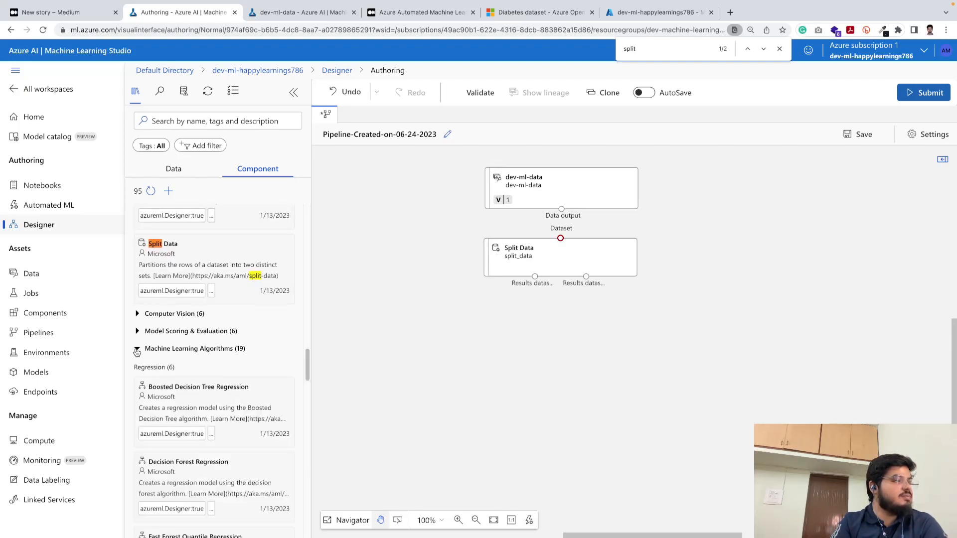
- Look through the Regression group of the Machine Learning Algorithms, such as Boosted Decision Tree Regression and Decision Forest Regression
mouse_move(187, 408)
scroll(187, 410, down, 1)
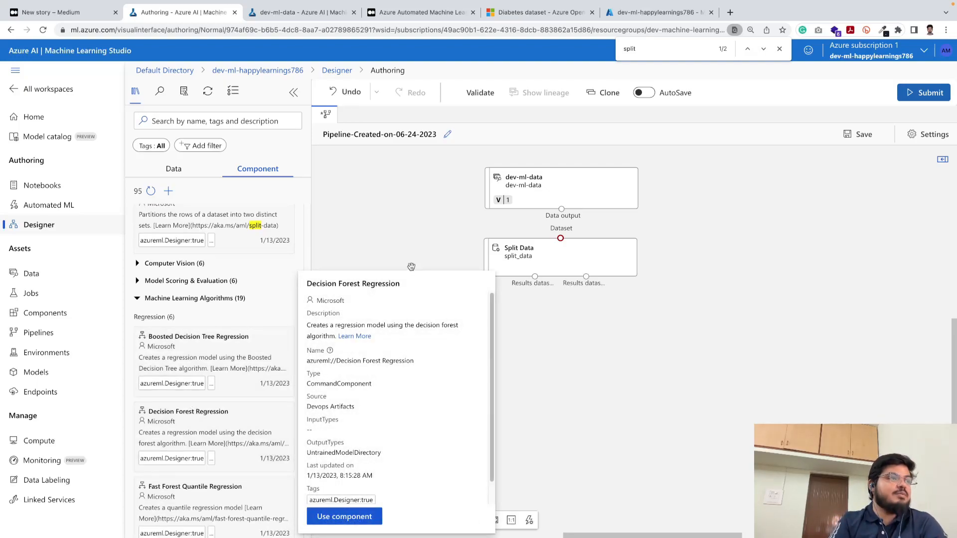
mouse_move(241, 394)
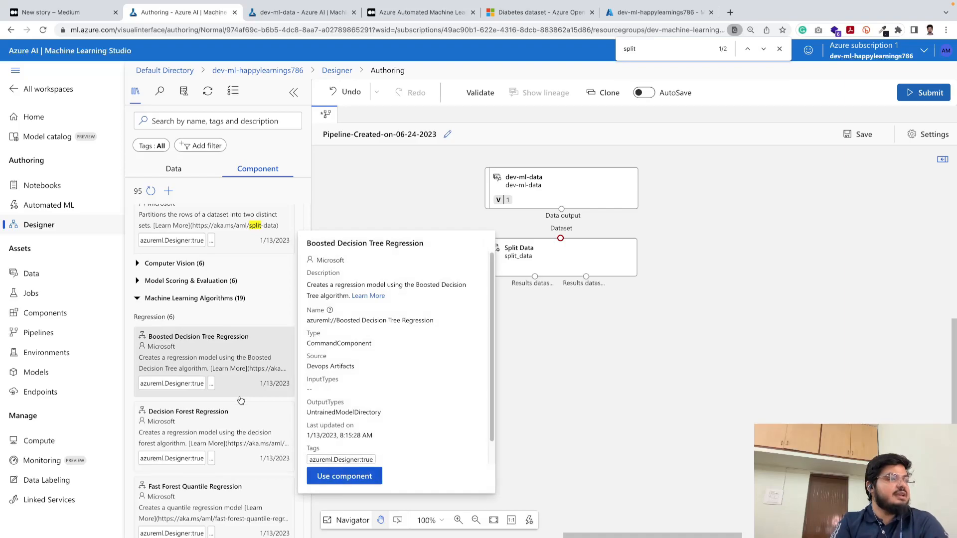
scroll(241, 400, down, 2)
scroll(240, 400, down, 1)
mouse_move(167, 498)
scroll(167, 498, up, 3)
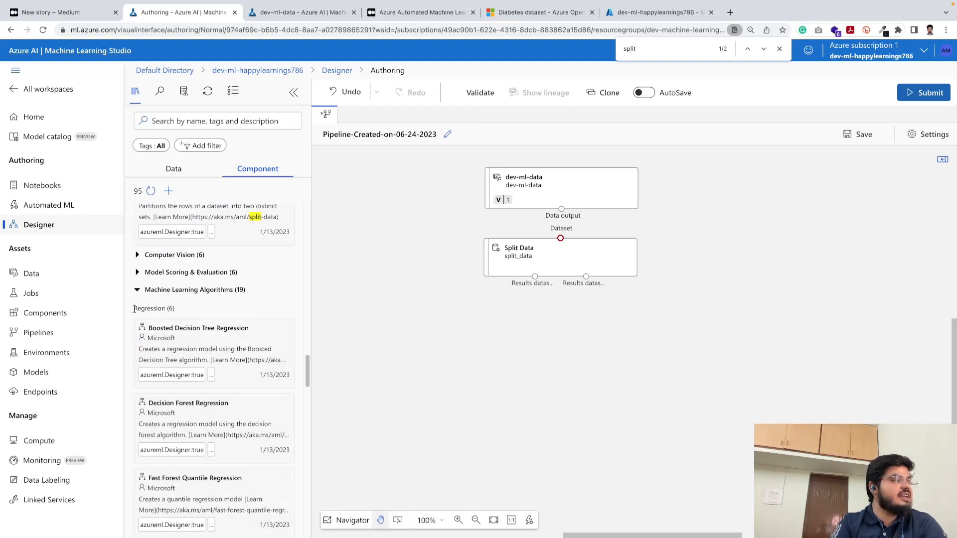
drag(133, 309, 177, 310)
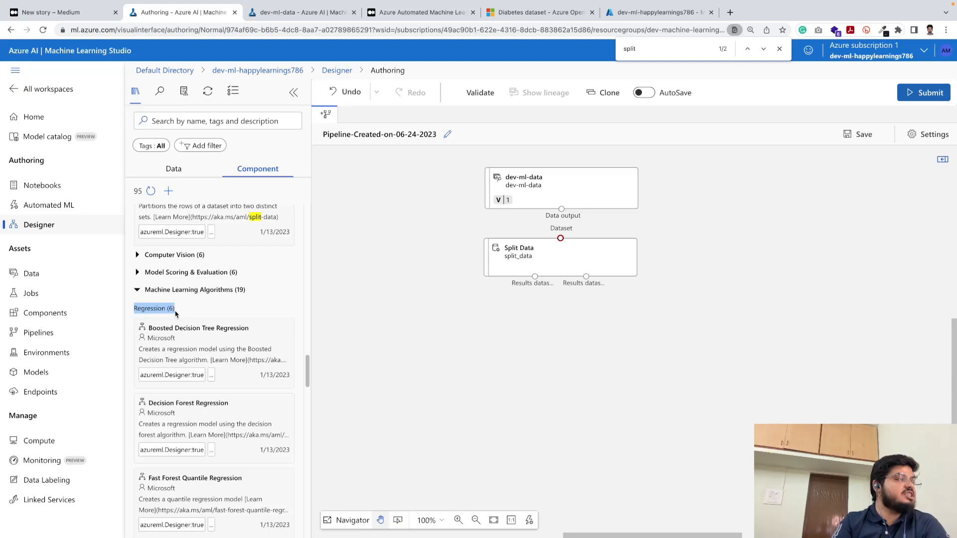
- Check the Diabetes dataset's preview table again to see what kind of values its Y column holds
click(498, 12)
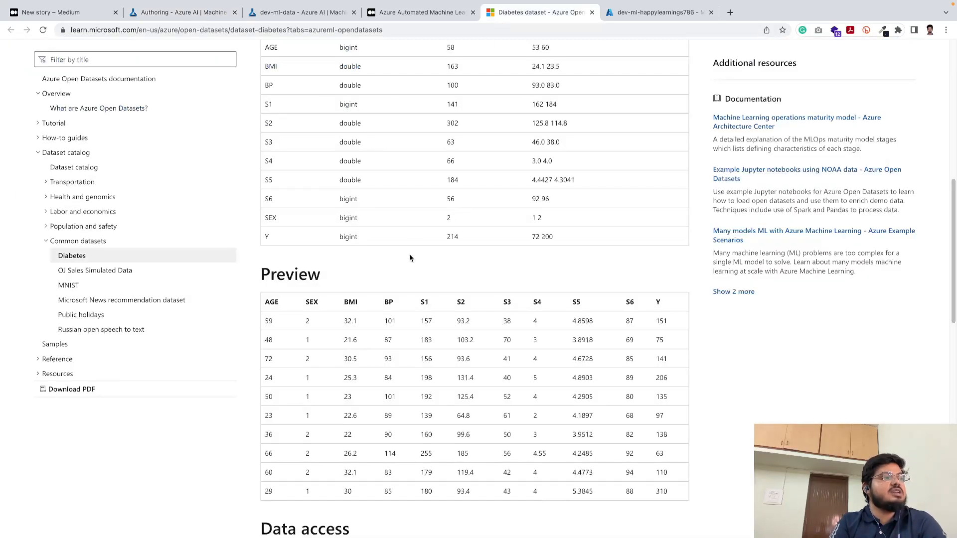
scroll(411, 249, down, 2)
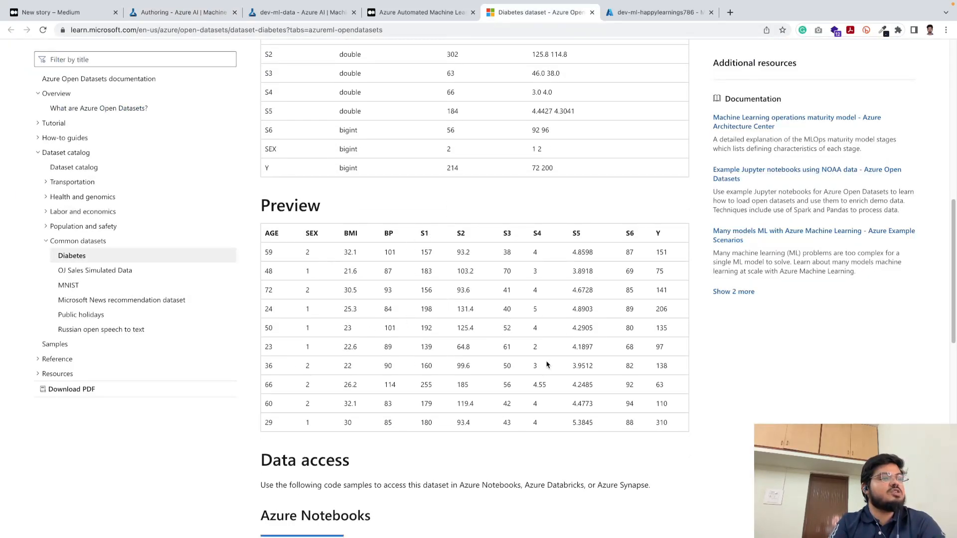
click(661, 13)
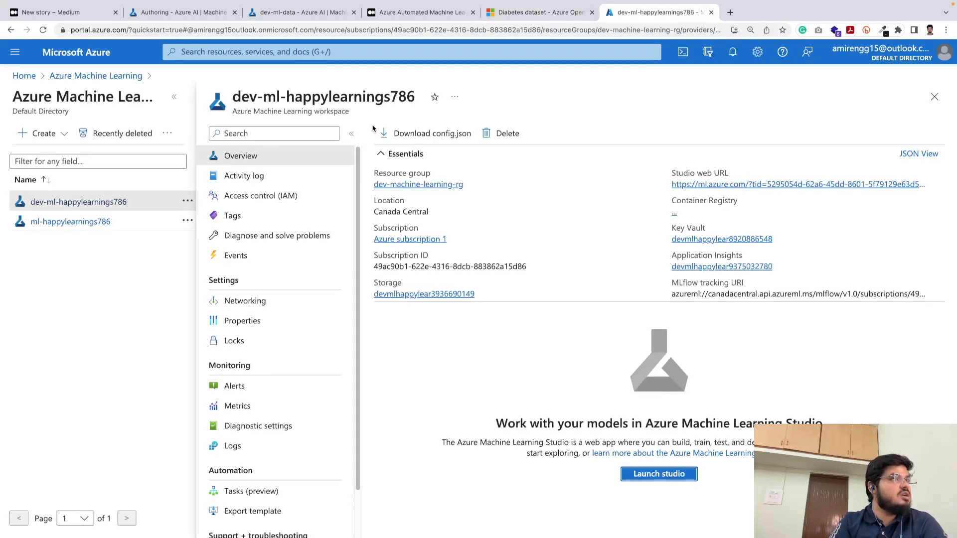
- Return to the authoring page and look through the Clustering and Classification groups of the Machine Learning Algorithms
click(169, 14)
mouse_move(174, 325)
scroll(176, 324, down, 5)
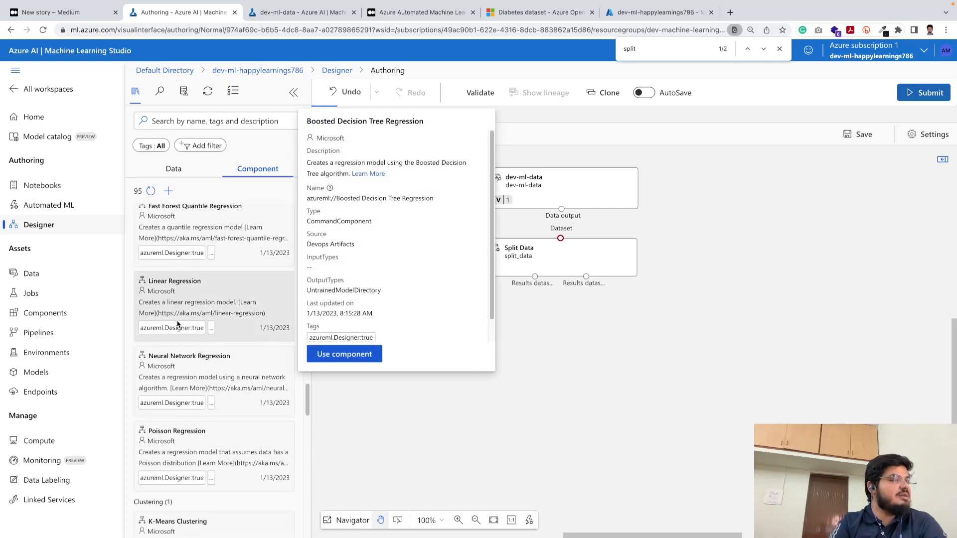
scroll(177, 325, down, 4)
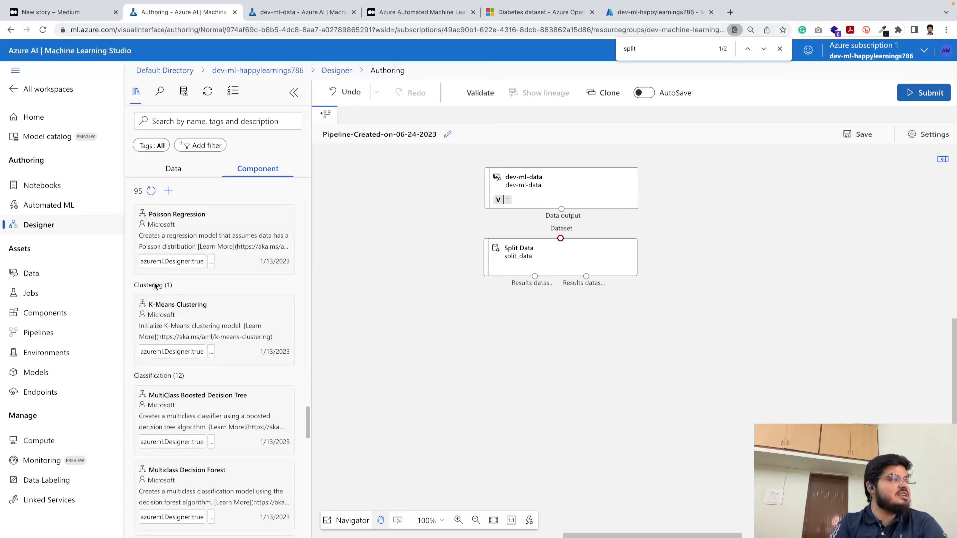
double_click(154, 287)
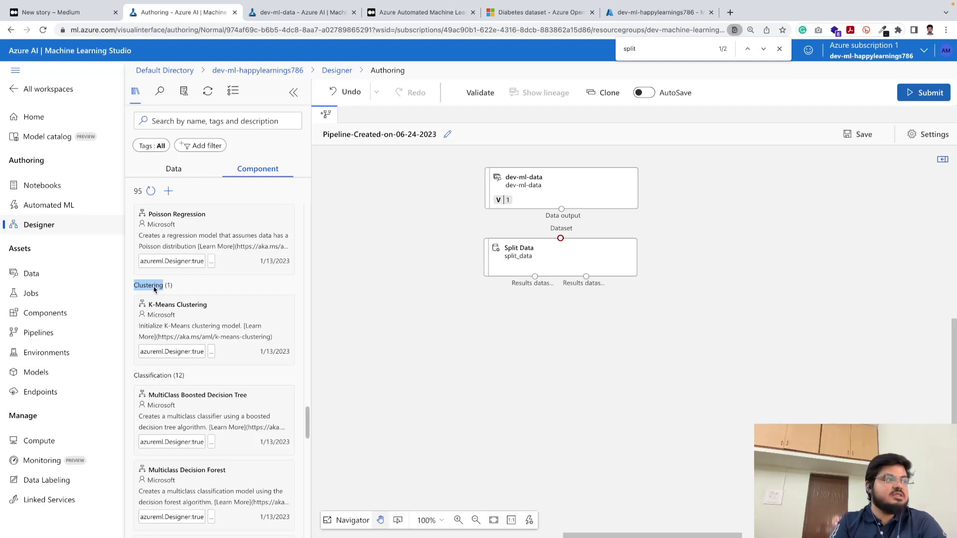
double_click(166, 377)
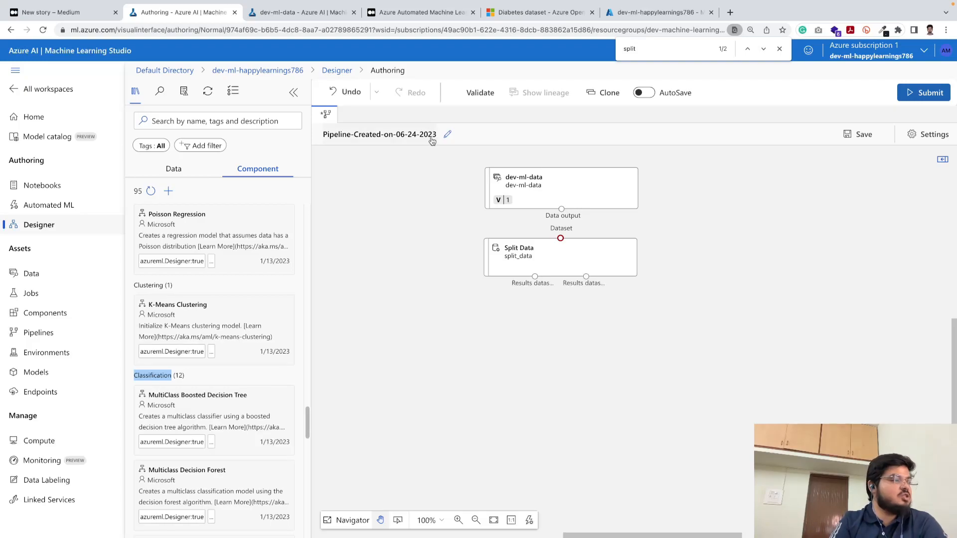
- Add the Linear Regression component from the Regression group to the canvas, below the Split Data block
mouse_move(278, 251)
scroll(278, 251, up, 3)
scroll(278, 251, up, 6)
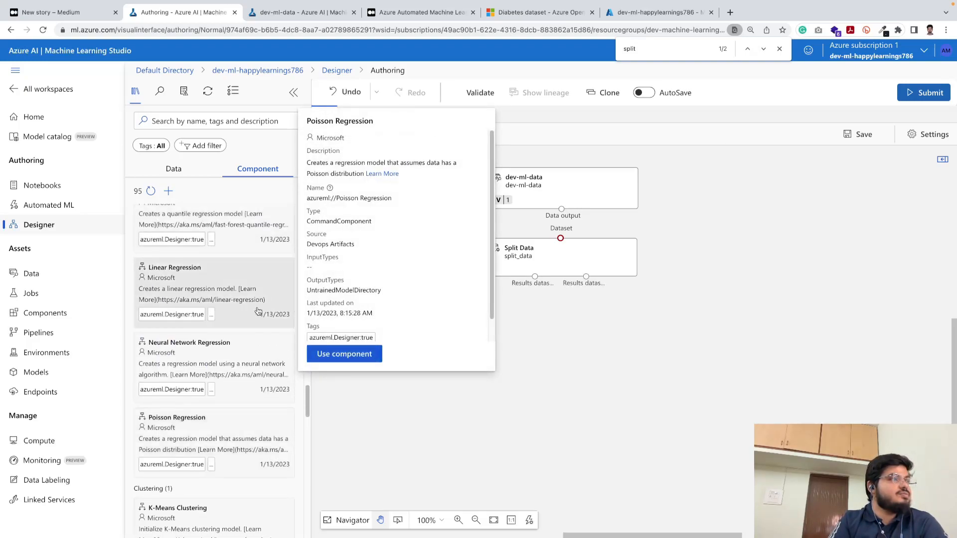
mouse_move(246, 317)
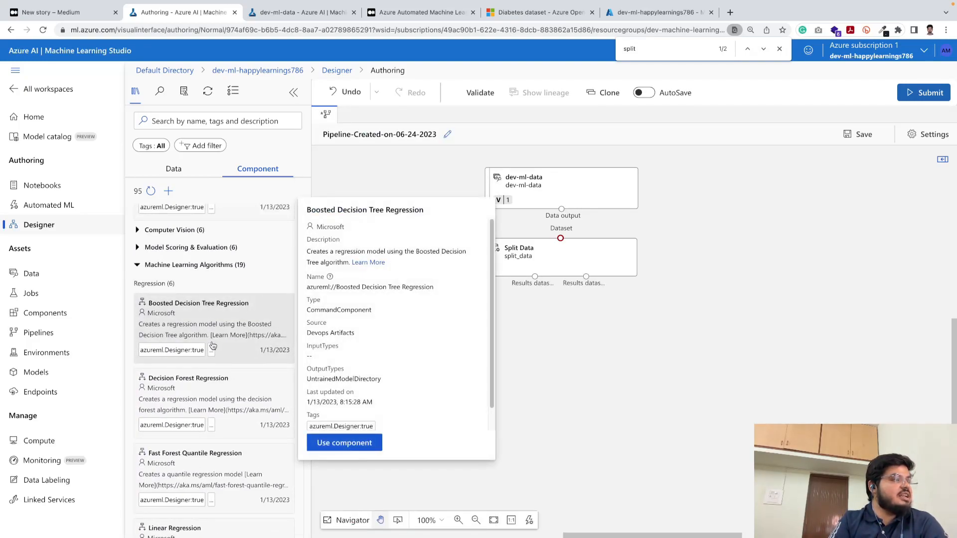
scroll(245, 317, down, 3)
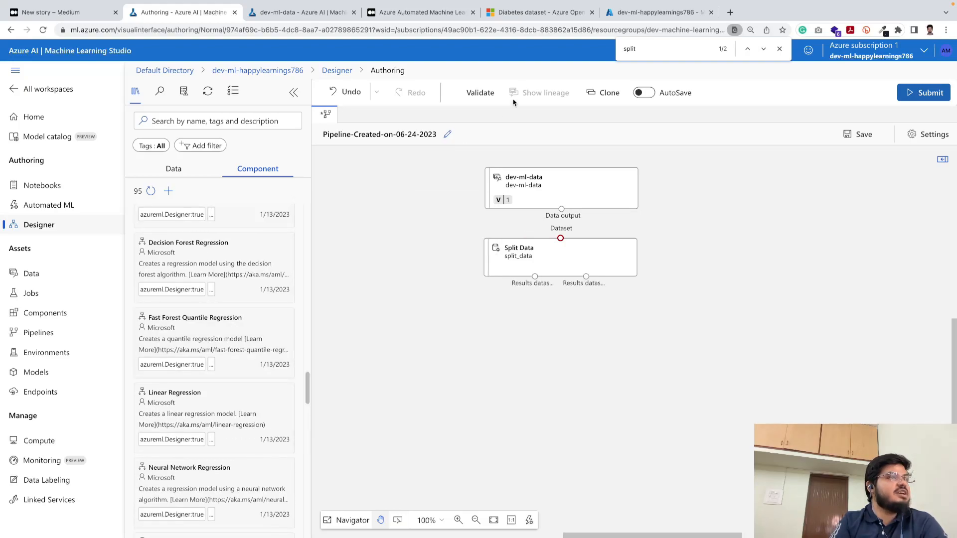
mouse_move(218, 332)
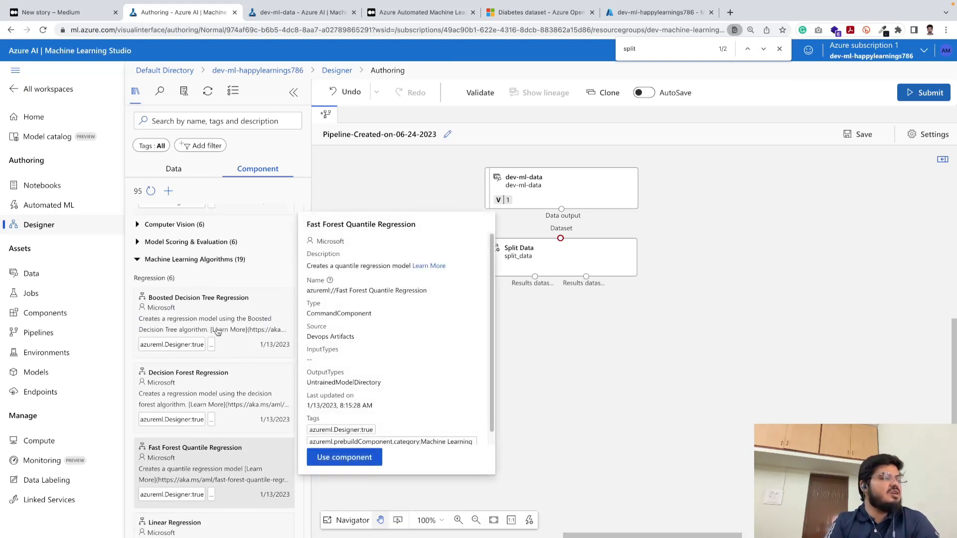
scroll(218, 332, up, 2)
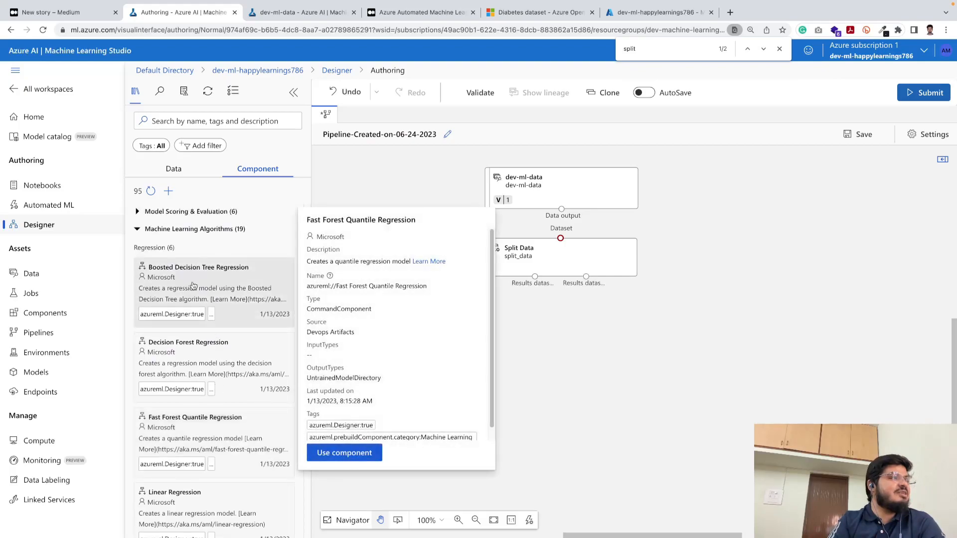
mouse_move(189, 361)
scroll(189, 361, down, 3)
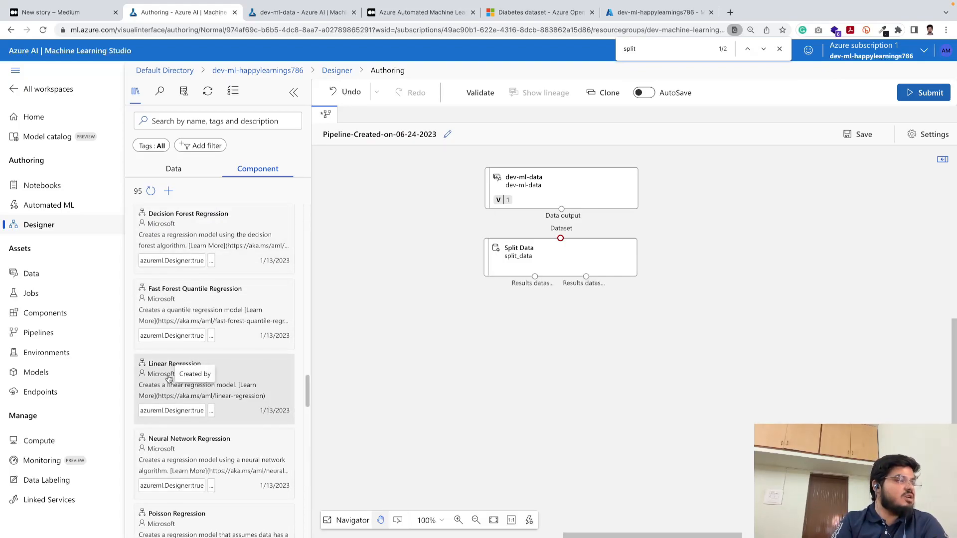
drag(198, 383, 565, 339)
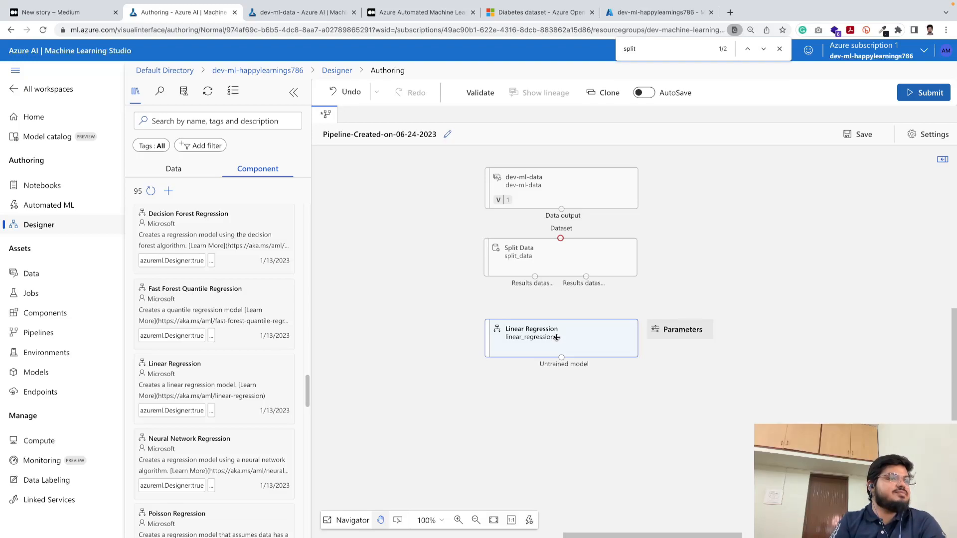
- Read the draft article's Component 3: Models section on which training model suits each type of data
click(79, 13)
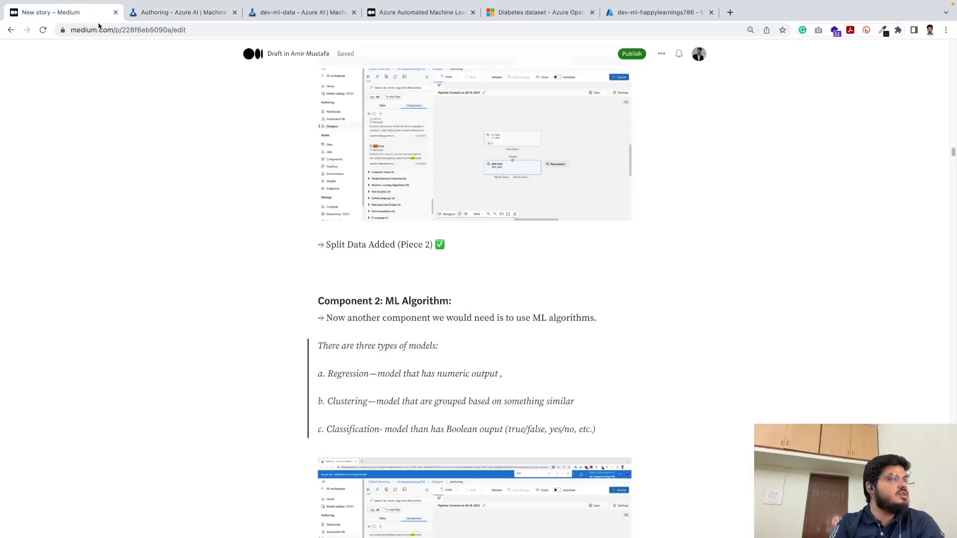
scroll(220, 178, down, 15)
scroll(222, 178, down, 20)
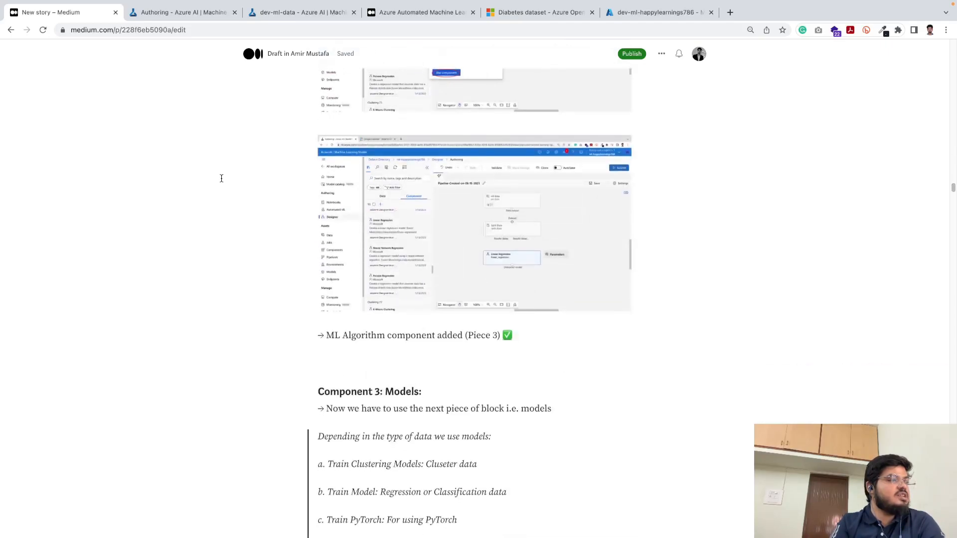
scroll(220, 177, down, 5)
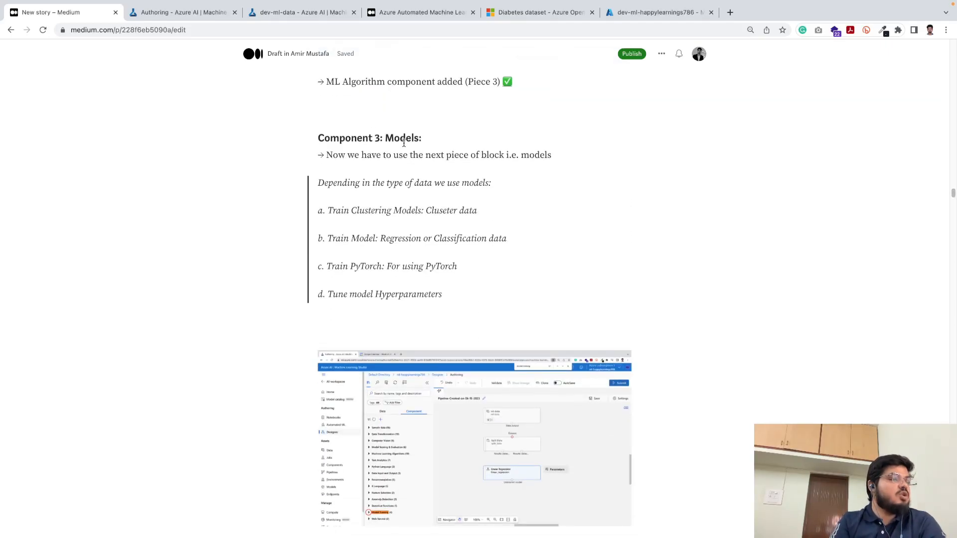
scroll(404, 148, down, 7)
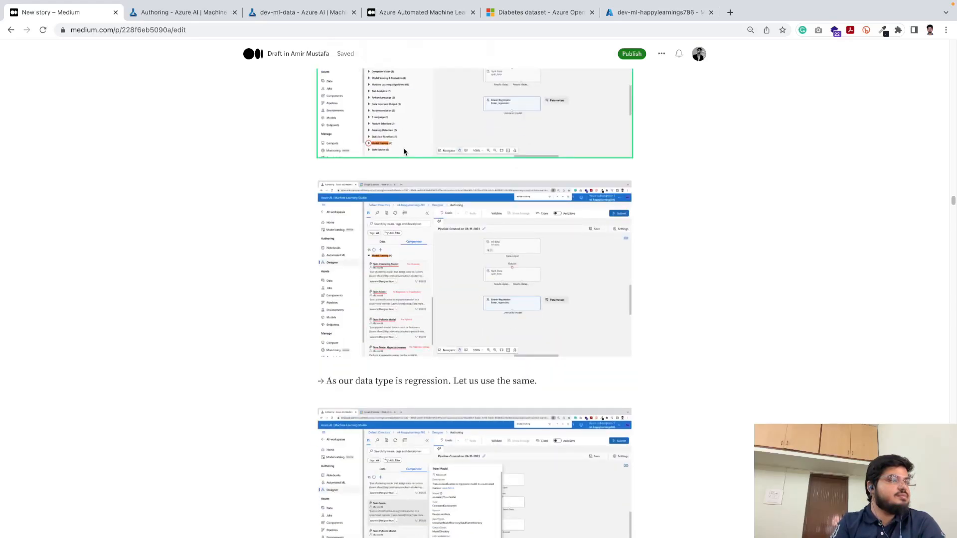
mouse_move(616, 15)
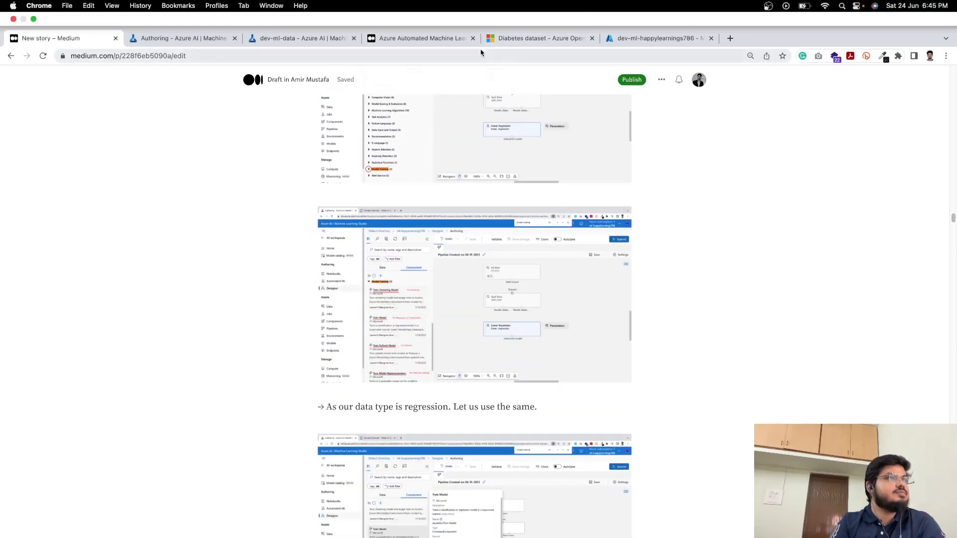
- On the authoring page, collapse the Machine Learning Algorithms category and expand Model Training to show its components
click(169, 38)
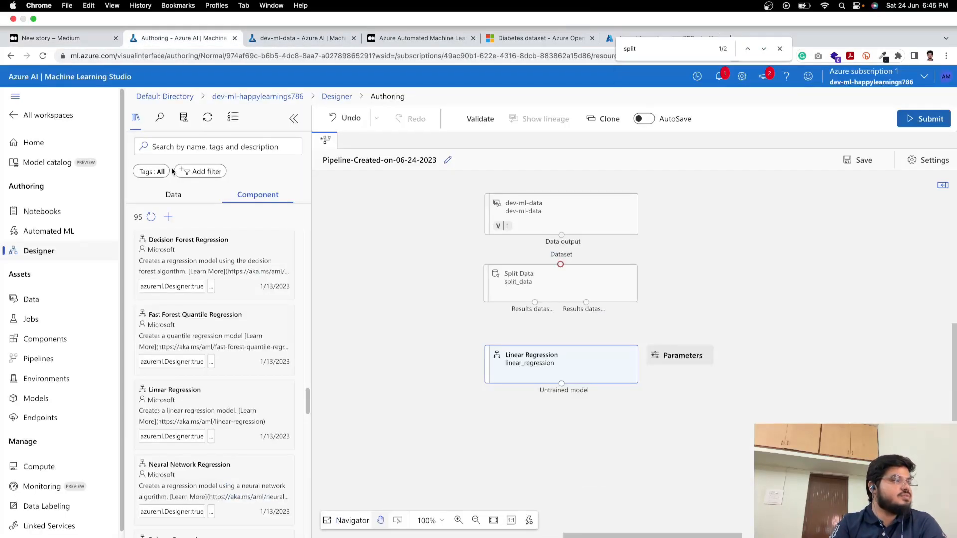
scroll(150, 379, up, 5)
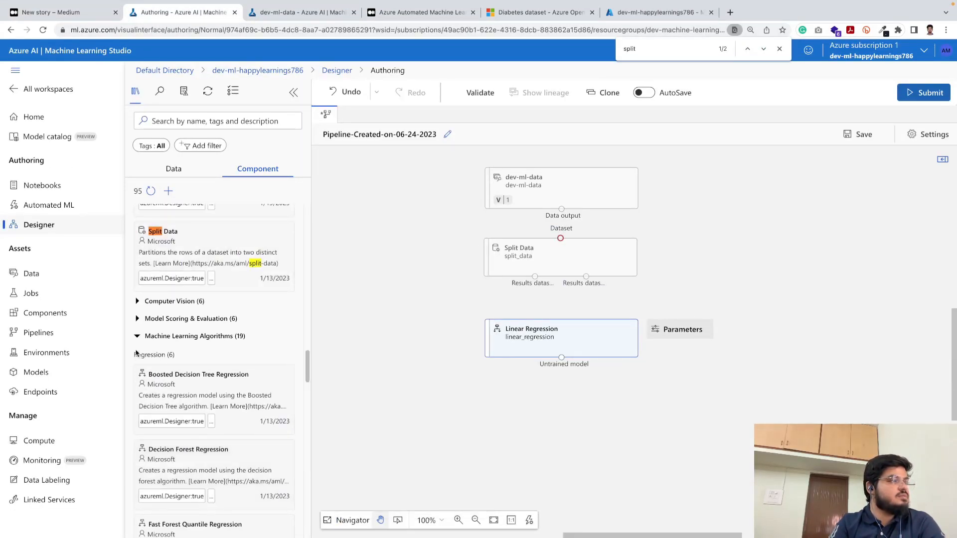
click(136, 338)
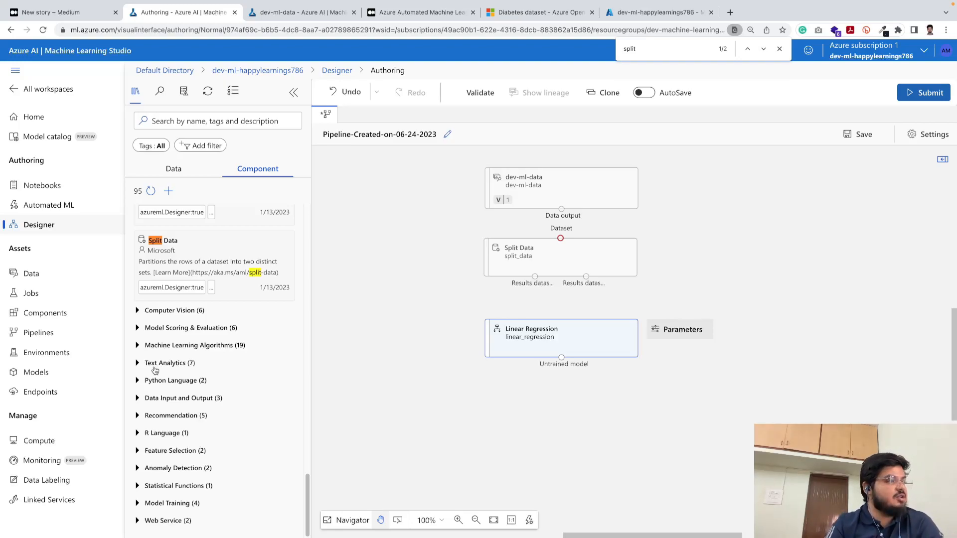
click(139, 504)
scroll(194, 489, down, 3)
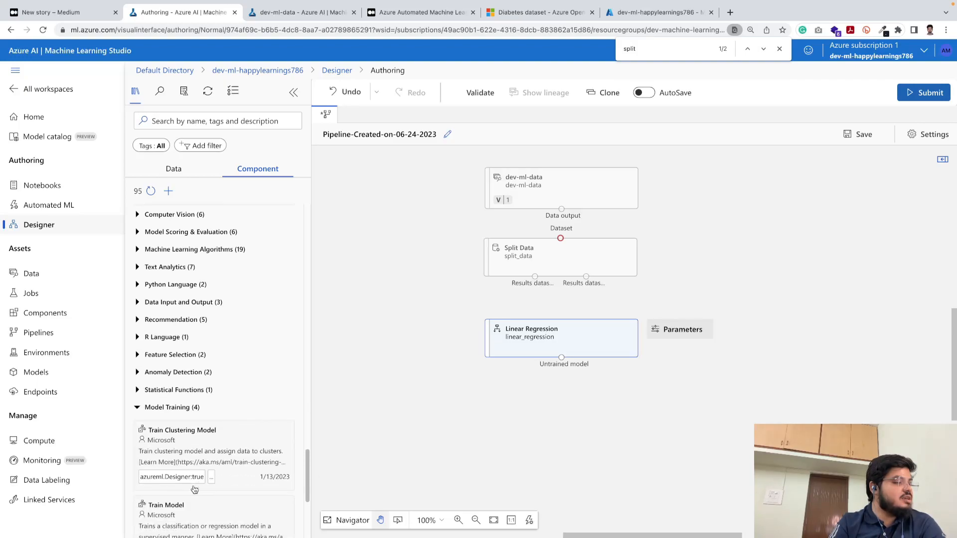
scroll(194, 489, down, 3)
scroll(194, 493, up, 2)
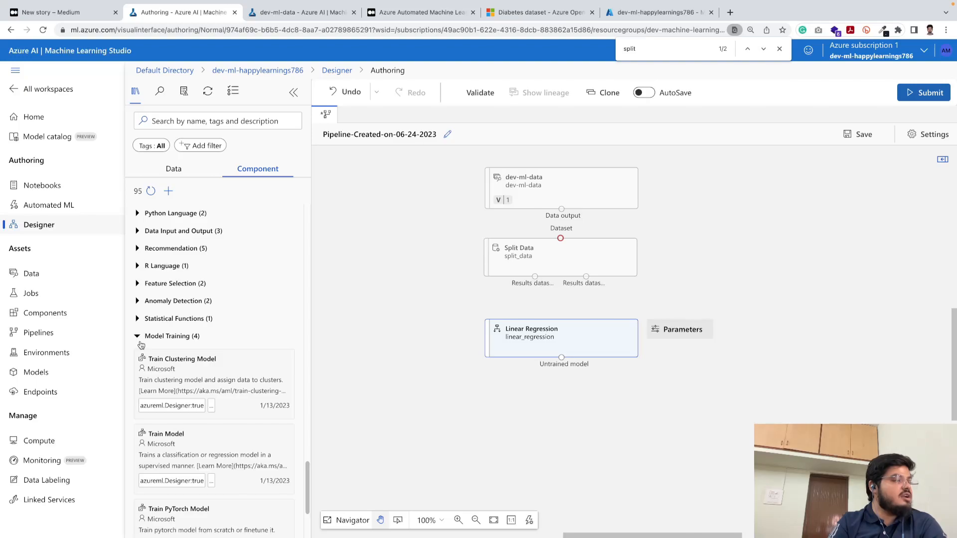
mouse_move(183, 318)
scroll(184, 319, down, 2)
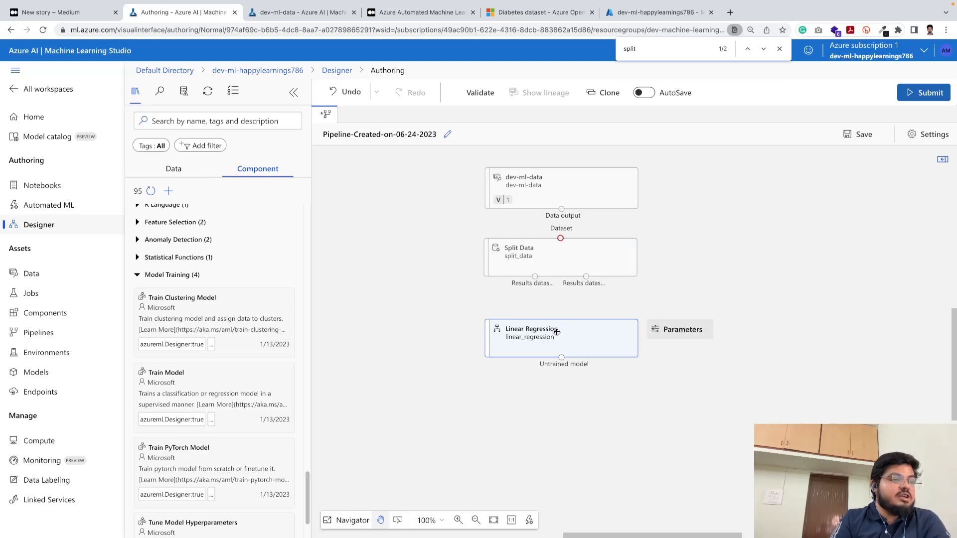
- Move Linear Regression to the left below Split Data and place a Train Model component beside it on the canvas
drag(557, 335, 444, 333)
drag(435, 331, 435, 331)
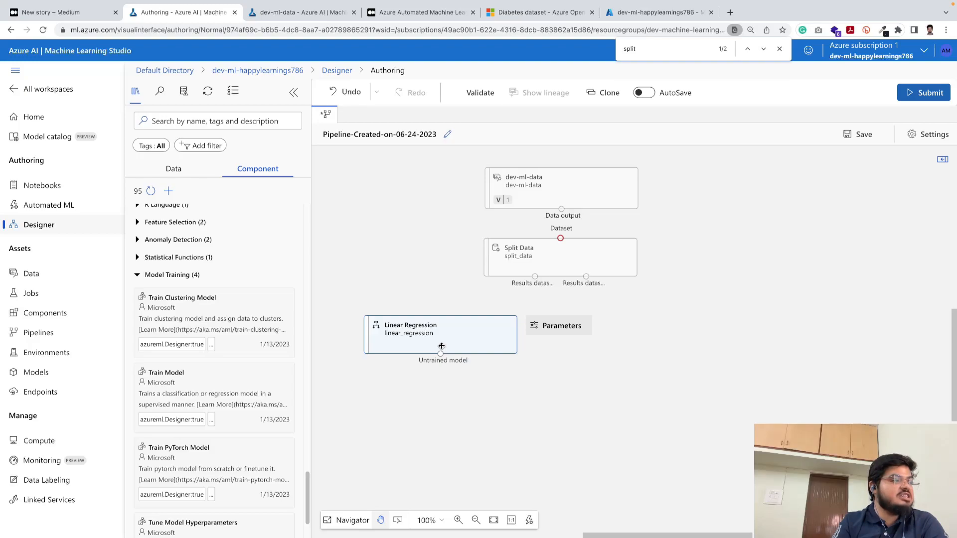
drag(185, 384, 649, 335)
drag(616, 380, 675, 335)
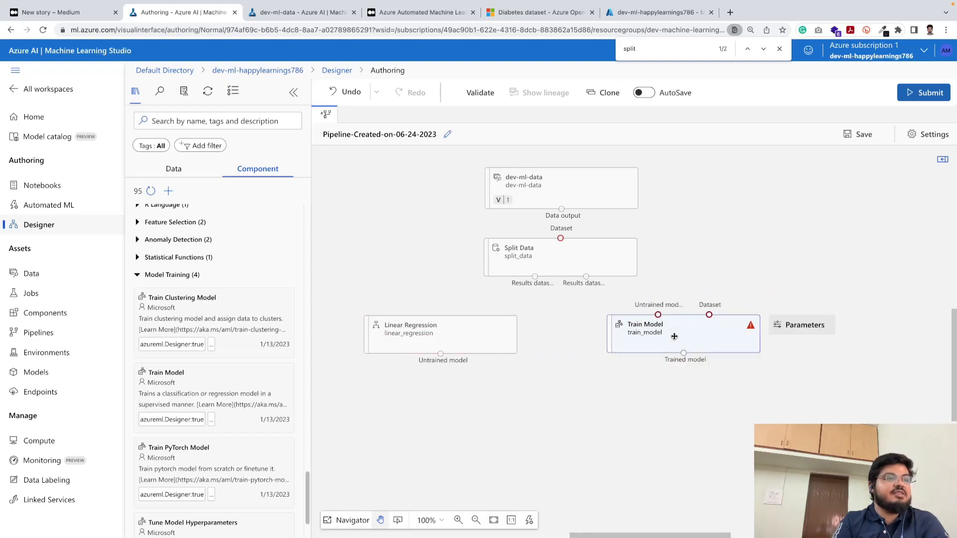
click(607, 393)
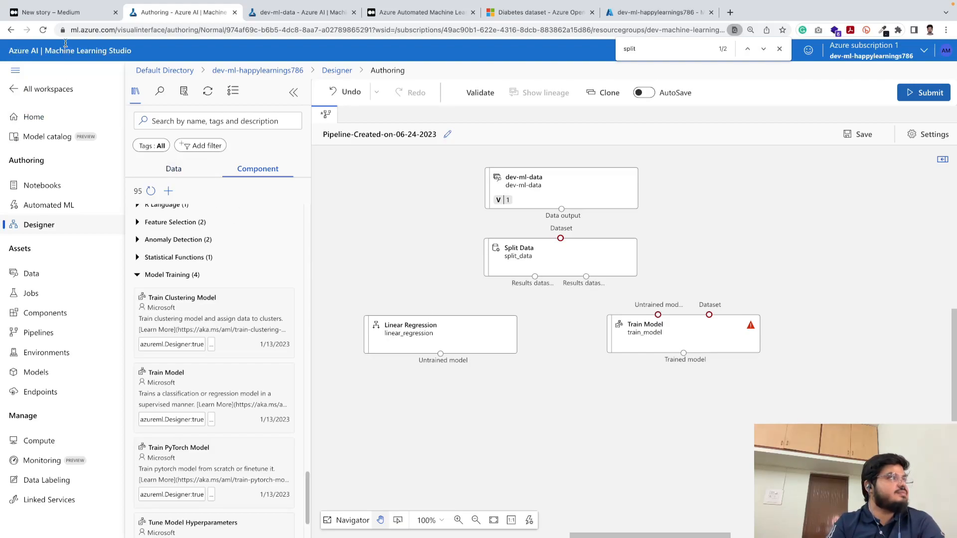
- Read the draft article's note on the model block warning and the start of its Score Model, Evaluation Model section
click(72, 18)
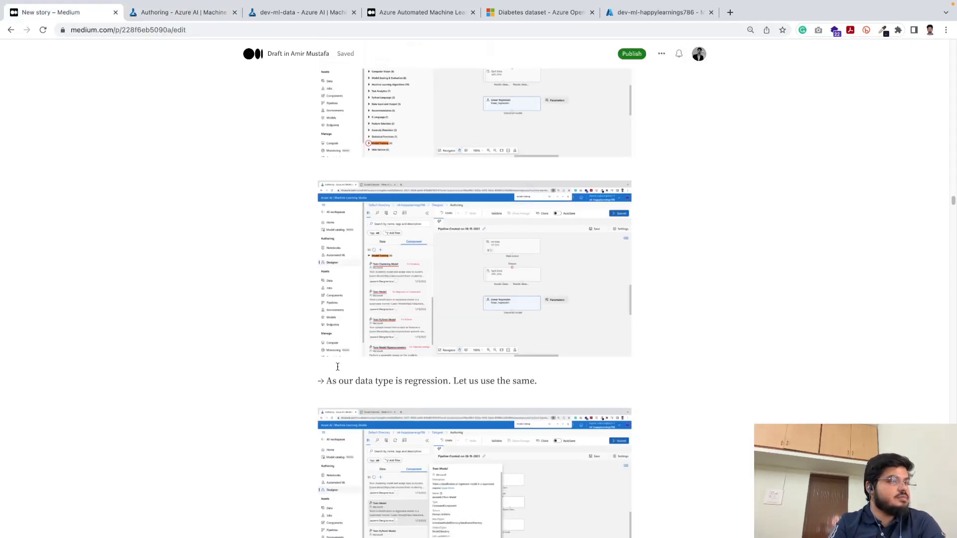
scroll(337, 367, down, 10)
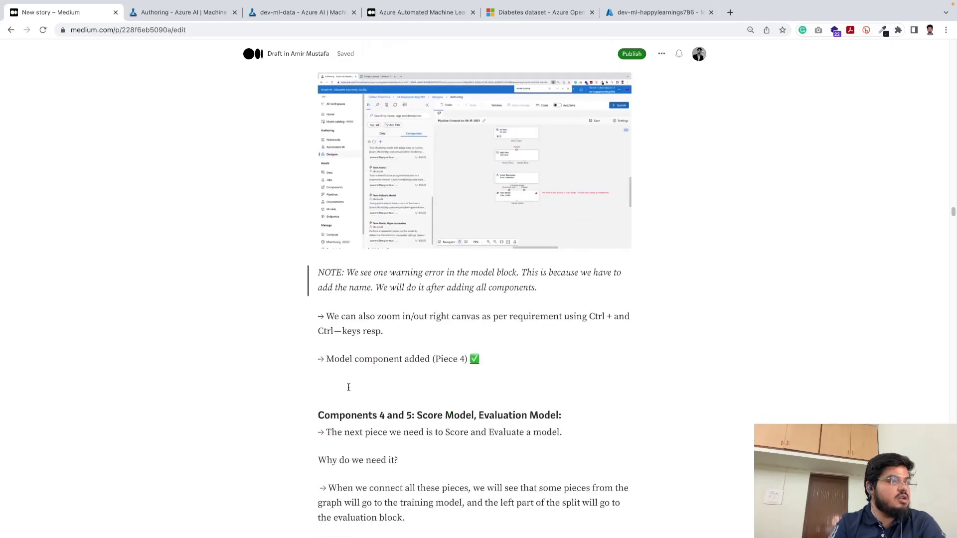
scroll(424, 339, up, 1)
click(495, 286)
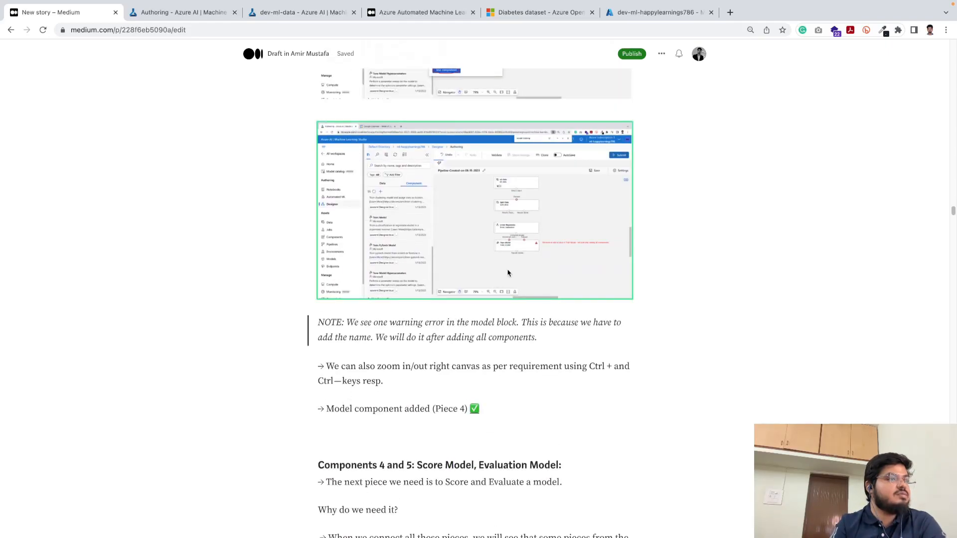
scroll(506, 279, down, 4)
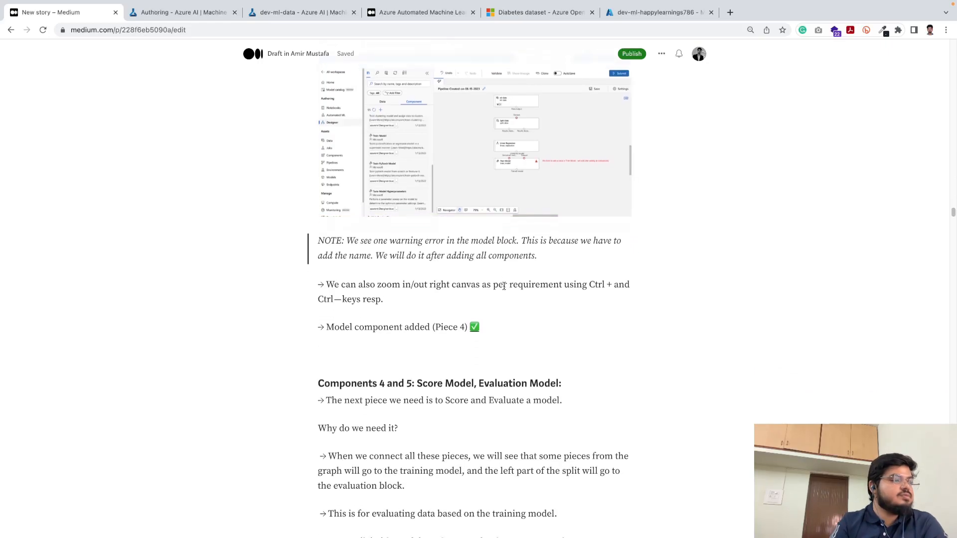
click(655, 14)
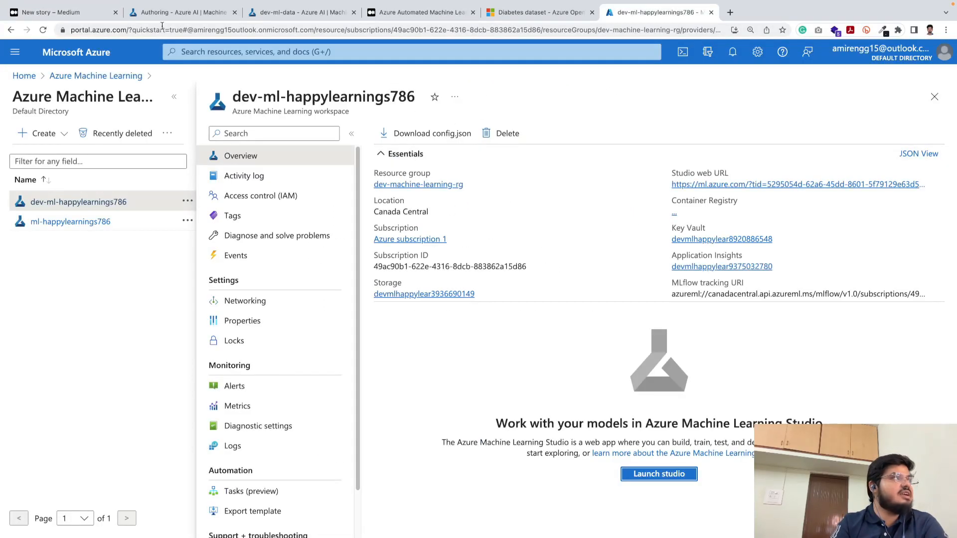
click(90, 19)
- Rearrange the canvas on the authoring page, placing Train Model below Linear Regression and shifting Split Data and Linear Regression sideways
click(174, 19)
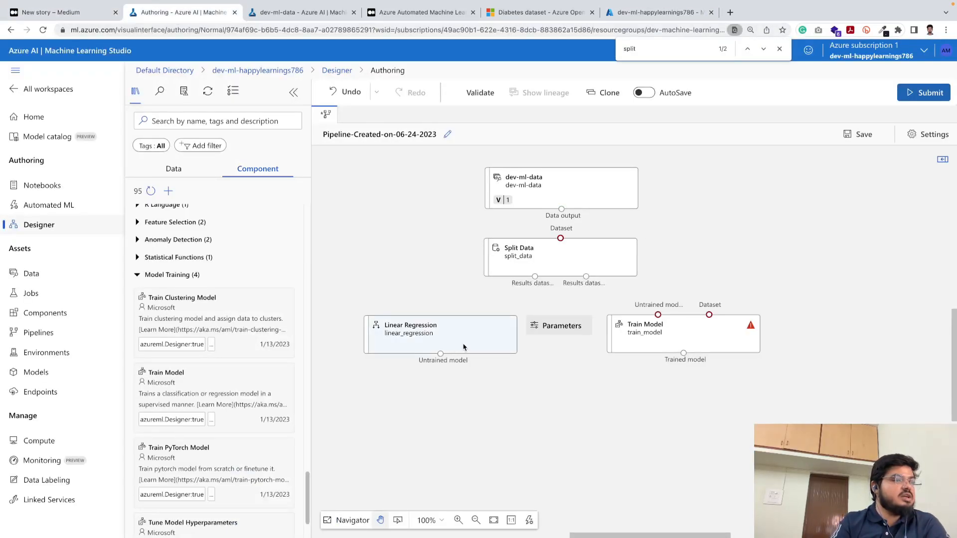
click(703, 339)
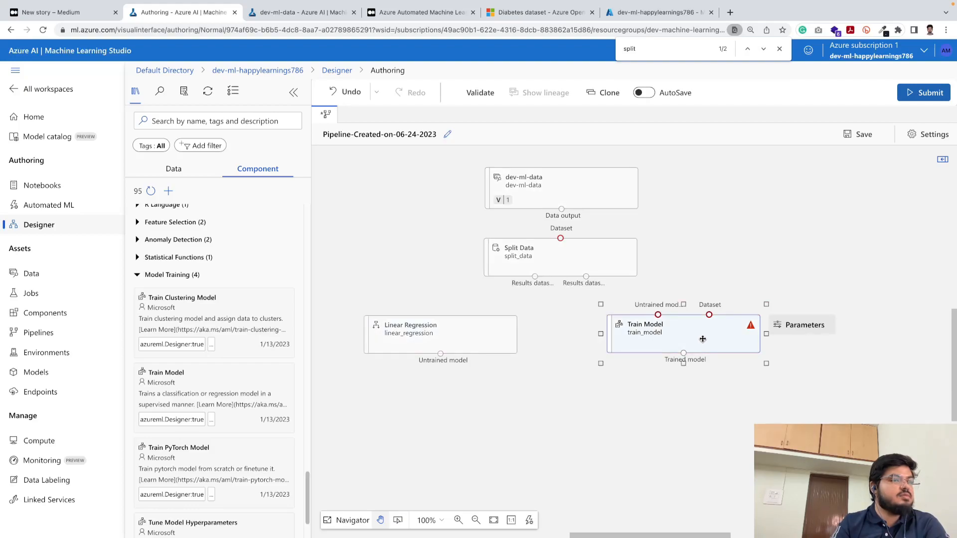
drag(703, 339, 600, 392)
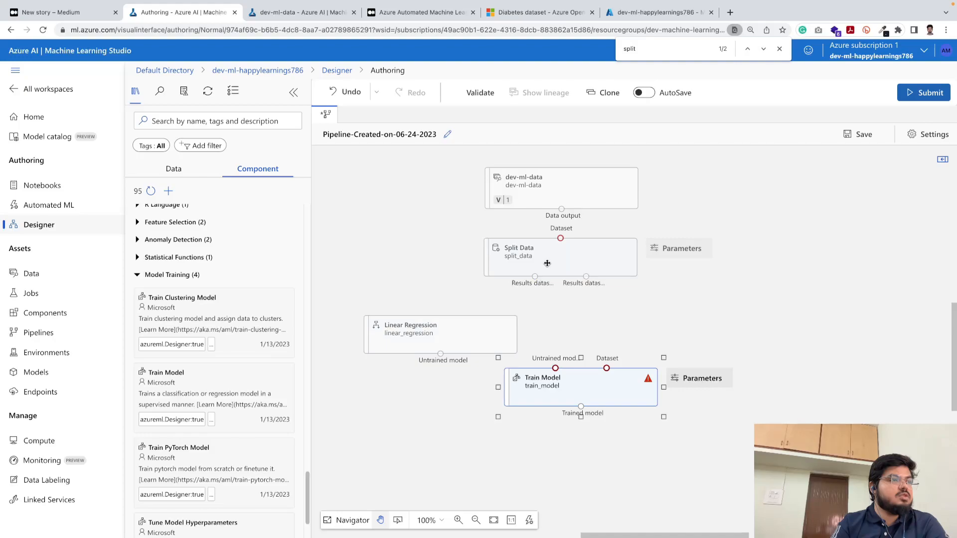
drag(548, 263, 508, 263)
drag(465, 336, 481, 335)
click(581, 468)
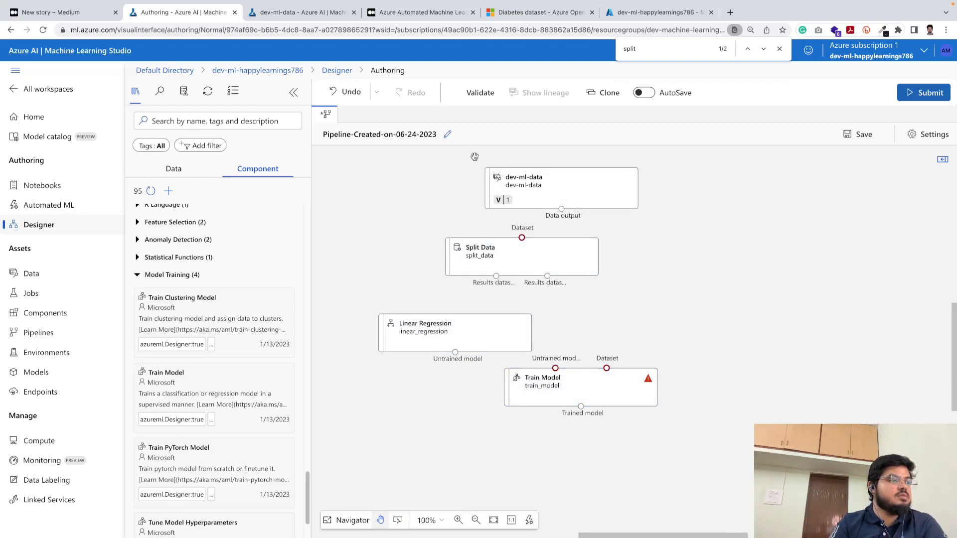
scroll(413, 217, down, 1)
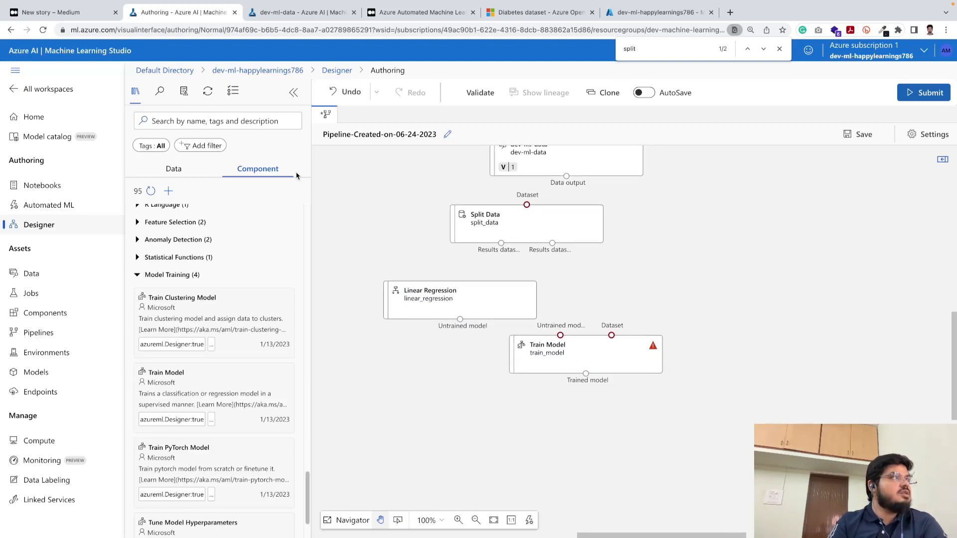
- Read the draft article's Components 4 and 5 section on why Score Model and Evaluation Model are needed
click(71, 19)
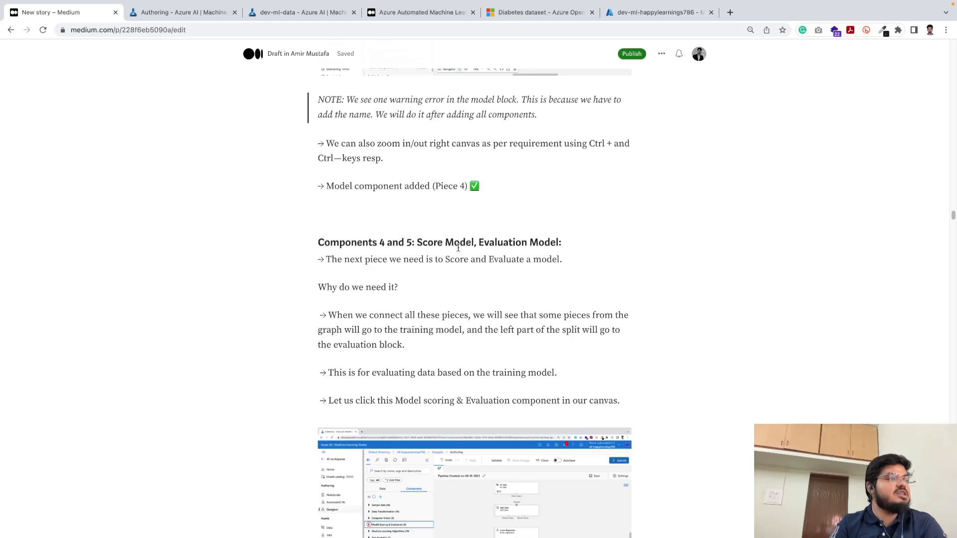
drag(418, 242, 552, 244)
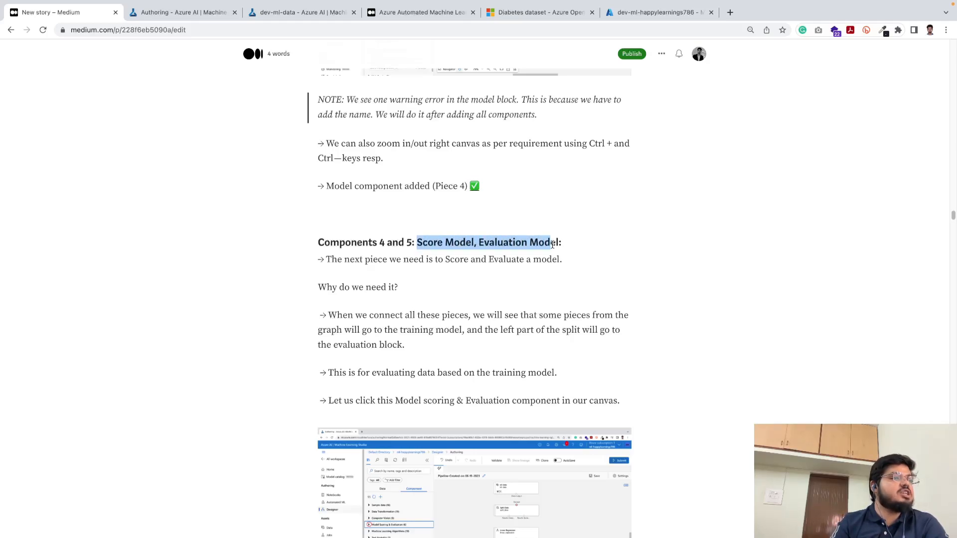
click(570, 261)
scroll(523, 358, down, 4)
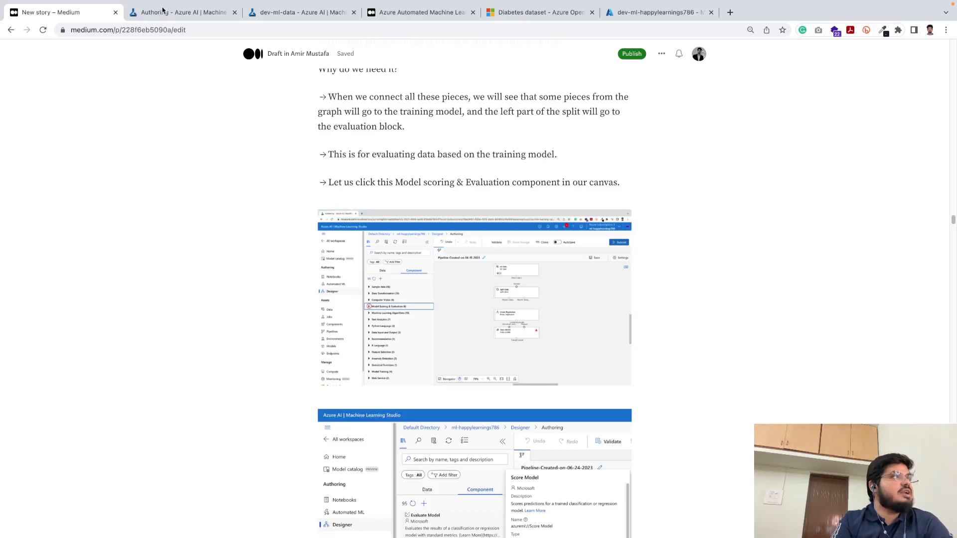
- On the authoring page, collapse the Model Training and Data Transformation categories in the component library
mouse_move(167, 10)
click(183, 40)
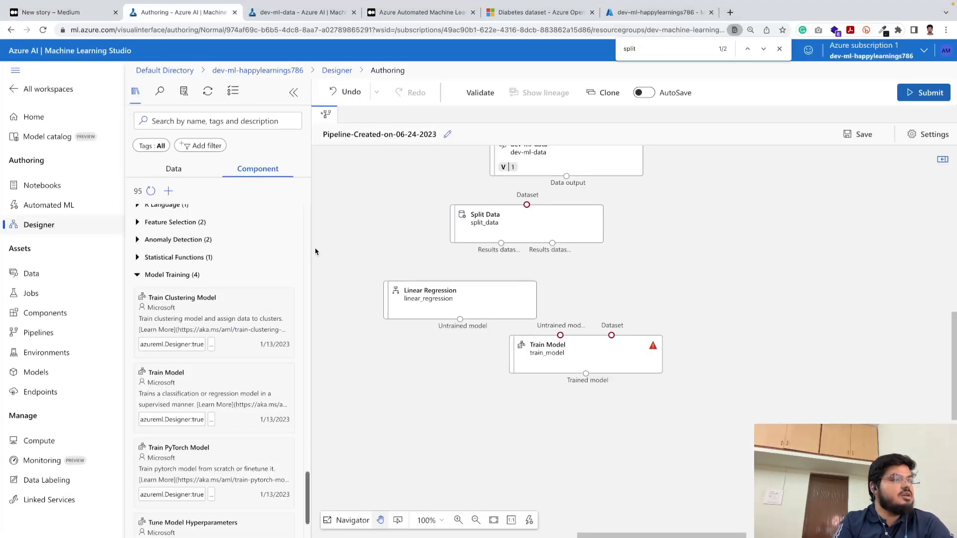
scroll(195, 365, down, 1)
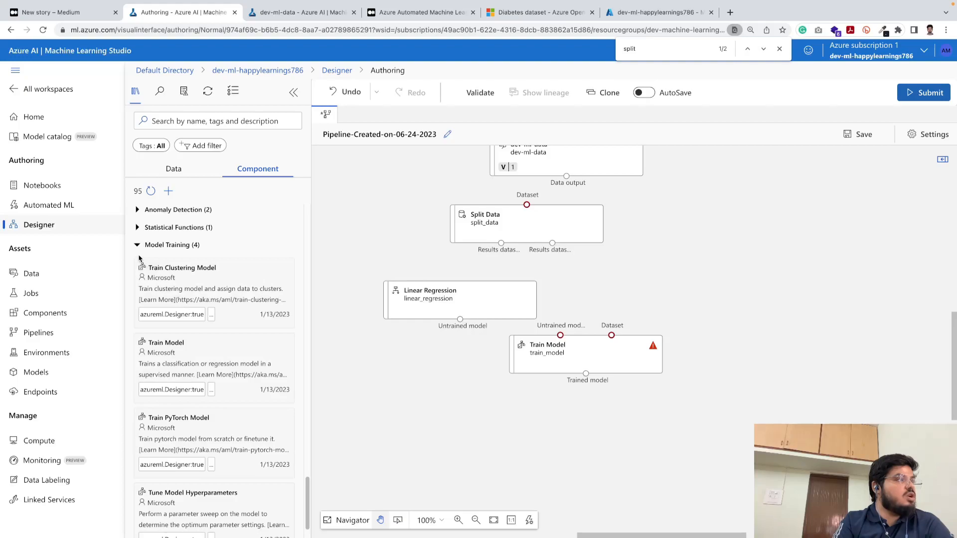
click(139, 245)
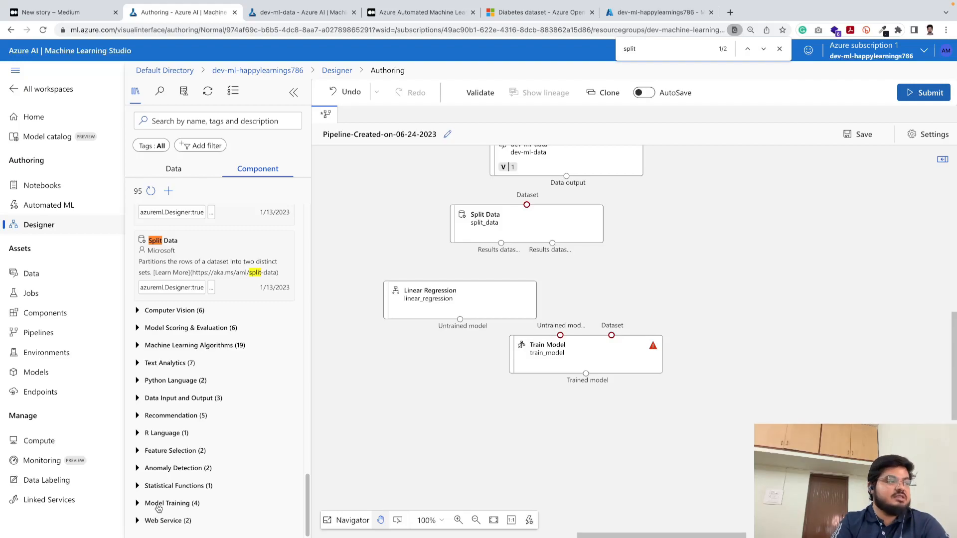
scroll(160, 464, up, 4)
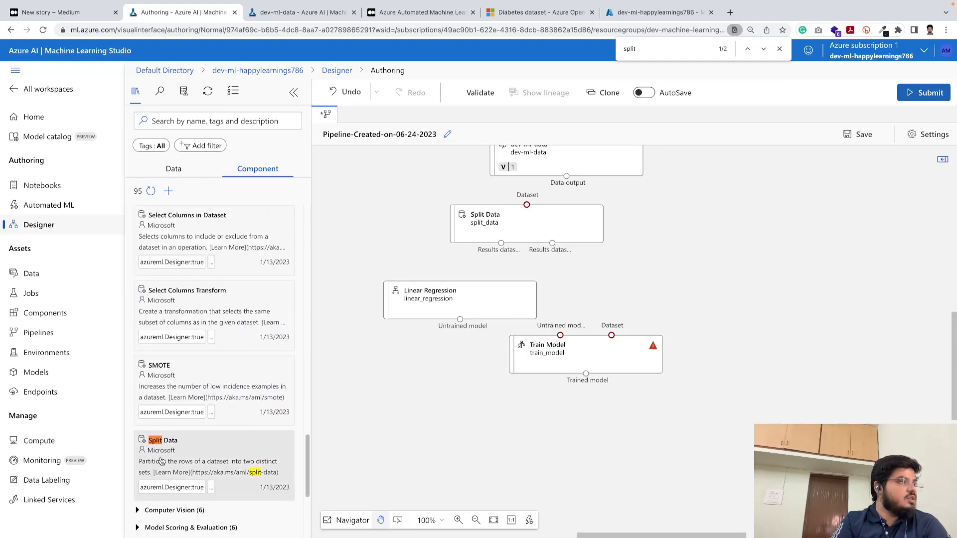
scroll(149, 299, up, 13)
scroll(147, 286, up, 10)
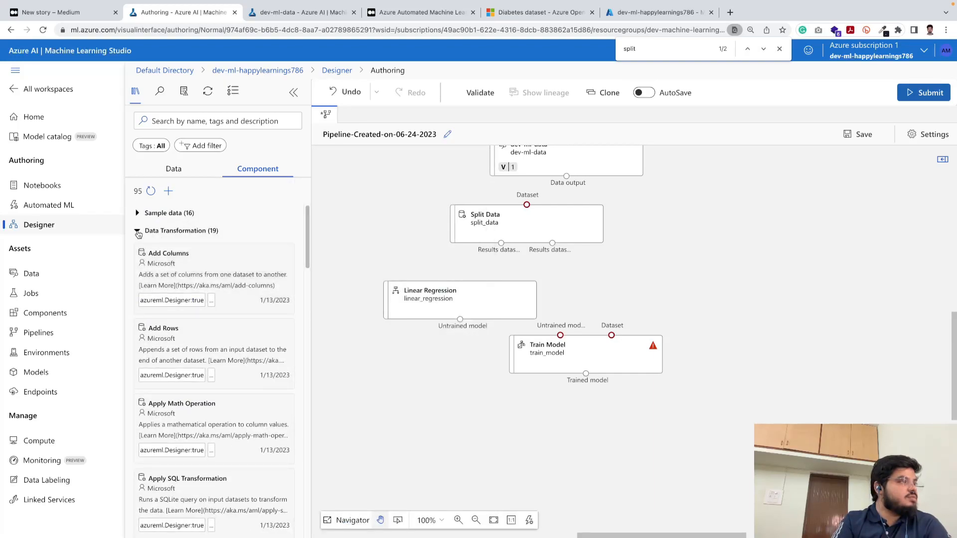
click(138, 233)
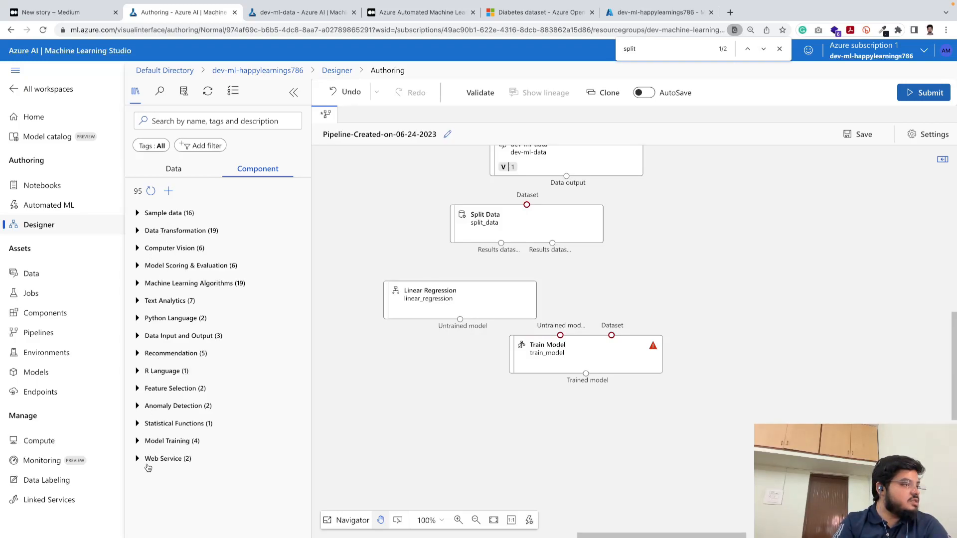
- Check the draft article's screenshots for adding the Score Model and Evaluate Model components
click(55, 12)
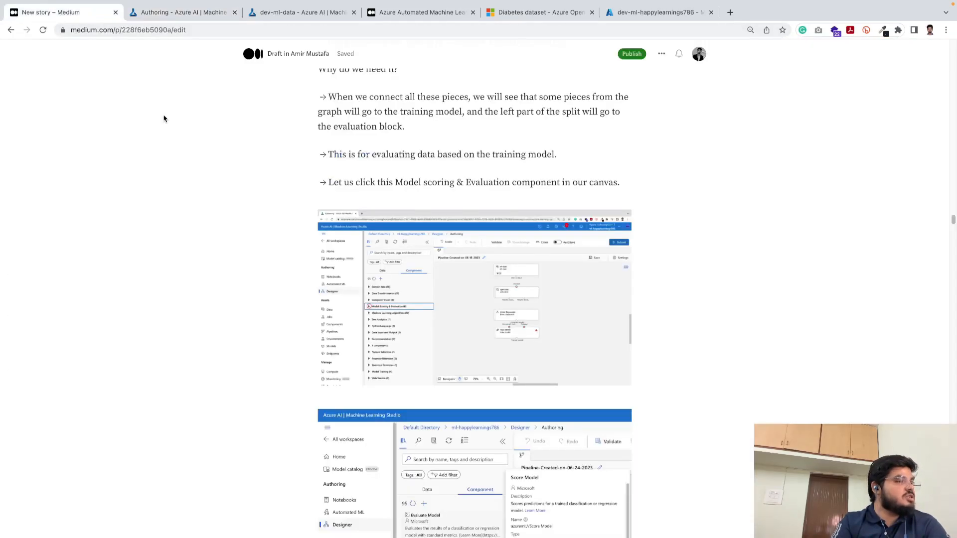
scroll(322, 406, down, 7)
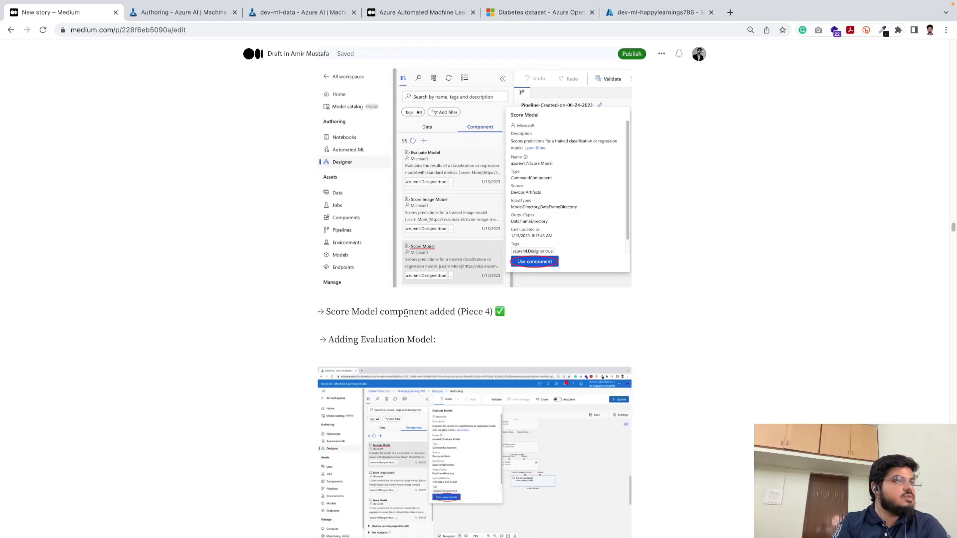
scroll(425, 277, down, 1)
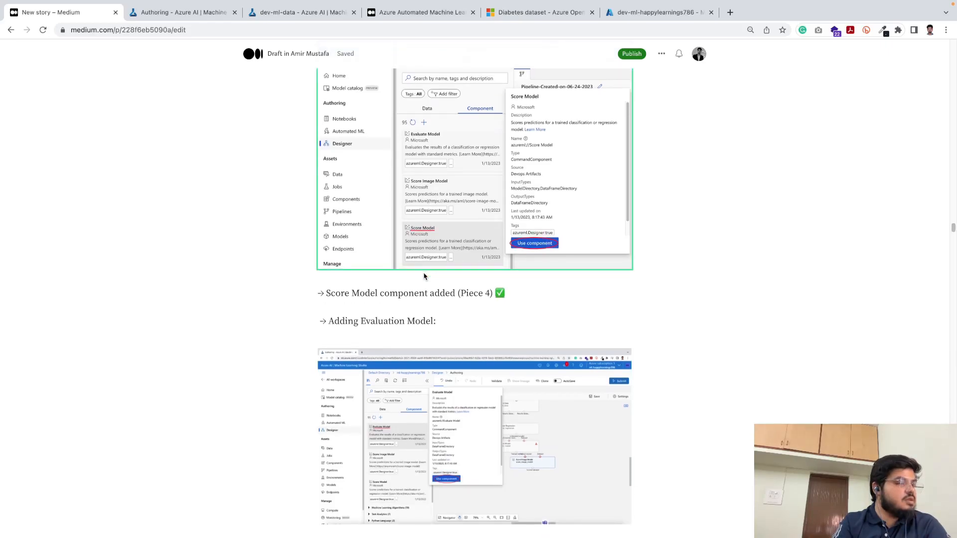
scroll(425, 277, up, 2)
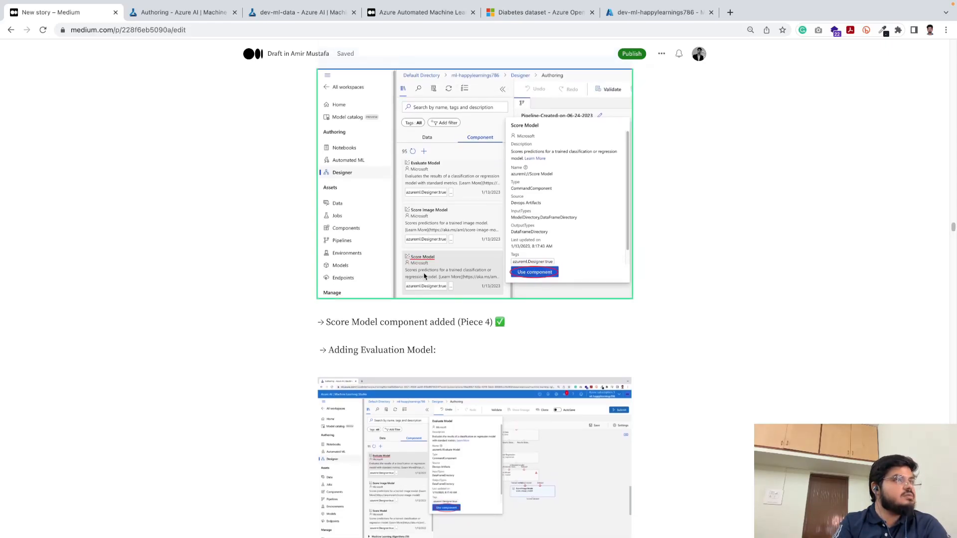
- On the authoring page, expand Model Scoring & Evaluation and place Score Model below Train Model, with Evaluate Model beneath it
click(177, 15)
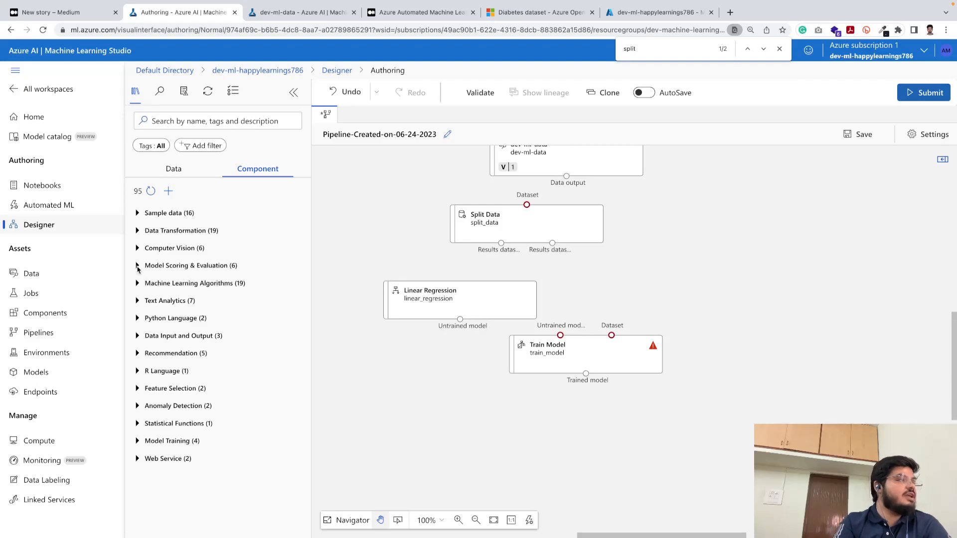
click(139, 266)
scroll(162, 383, down, 3)
scroll(162, 383, down, 3)
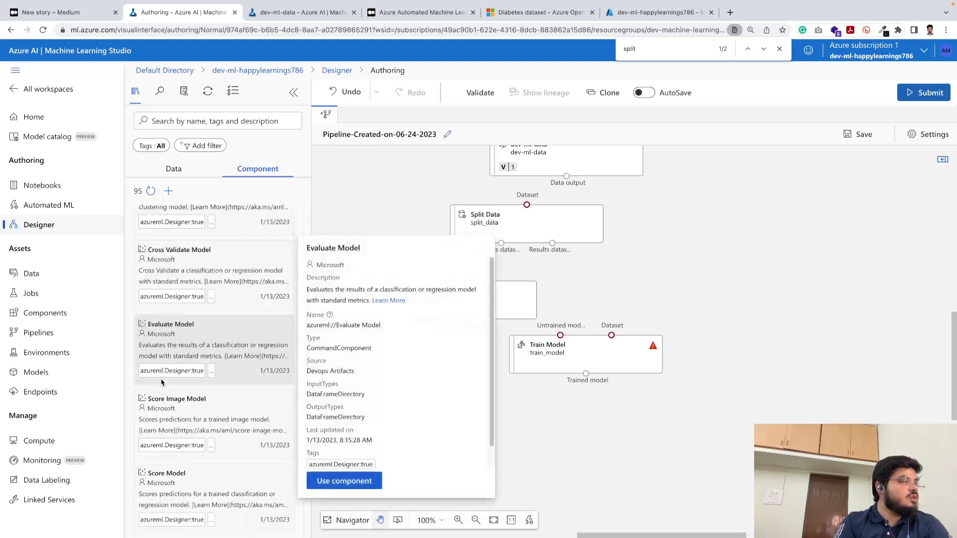
drag(188, 401, 583, 429)
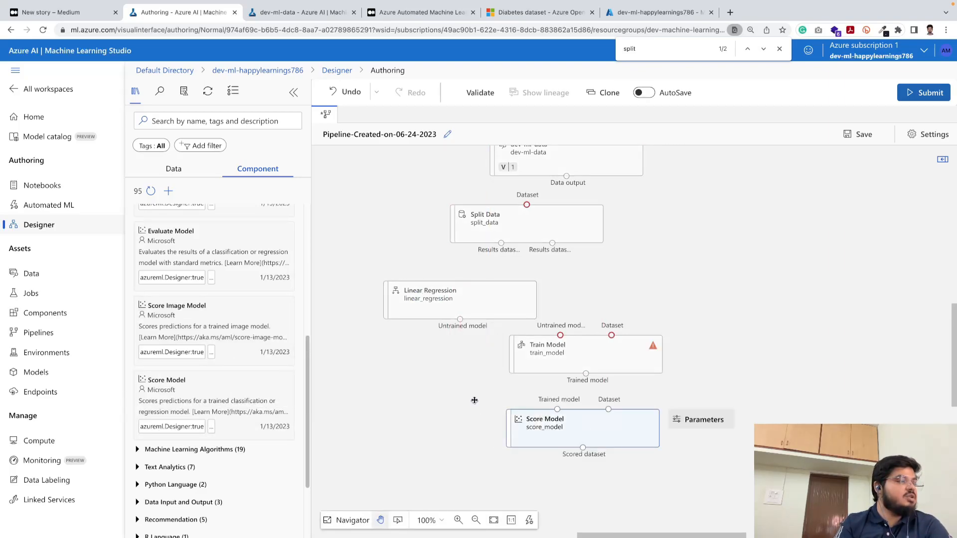
mouse_move(199, 244)
drag(199, 244, 586, 486)
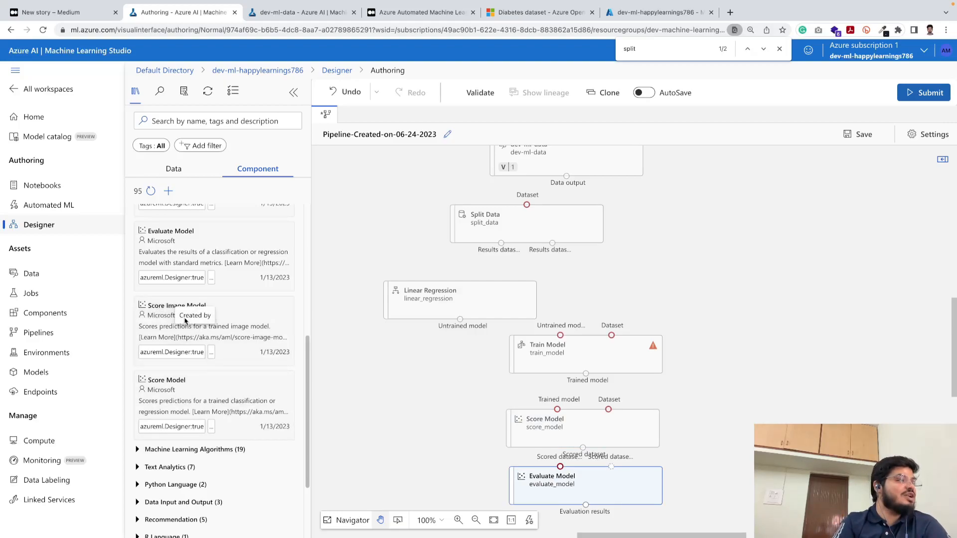
click(207, 378)
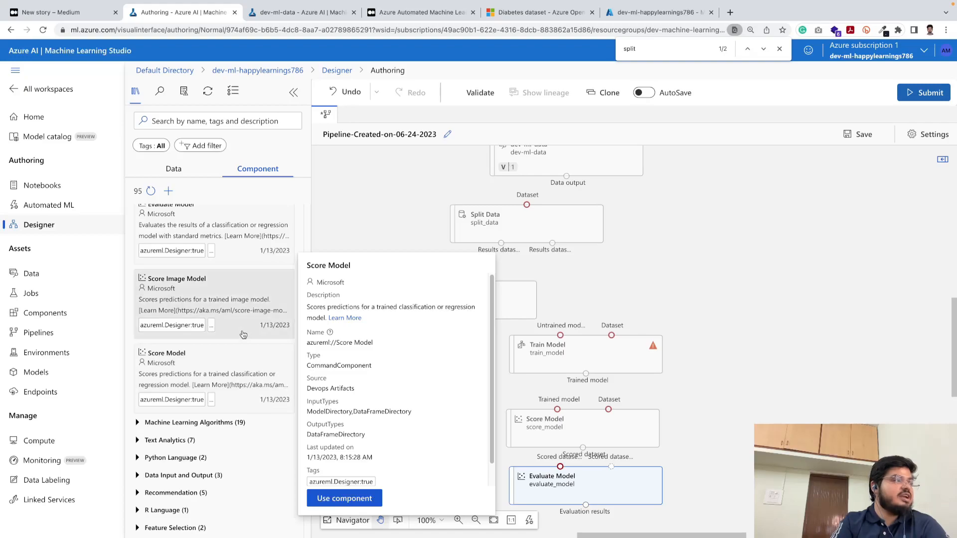
mouse_move(266, 339)
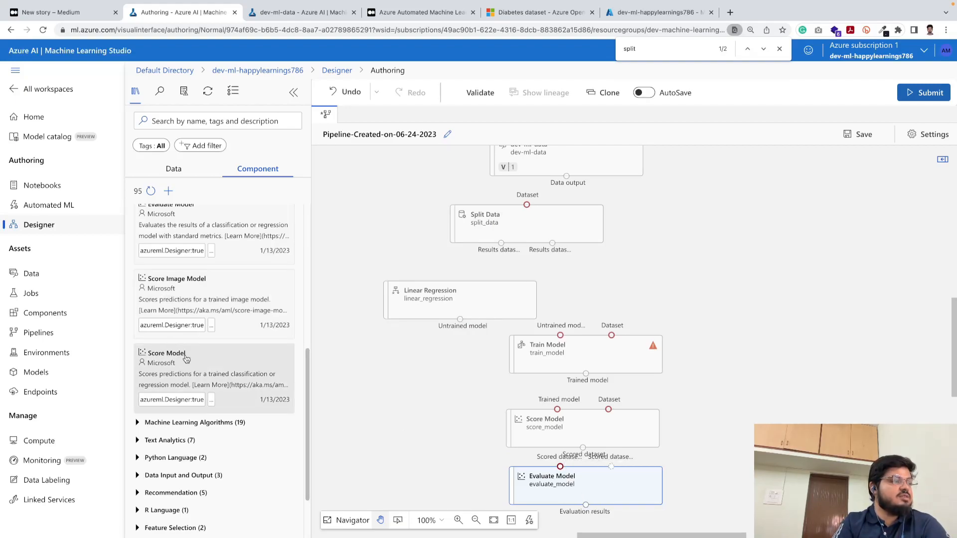
- Set the canvas zoom to 75% and bring all pipeline components from dev-ml-data to Evaluate Model into view
scroll(754, 266, up, 5)
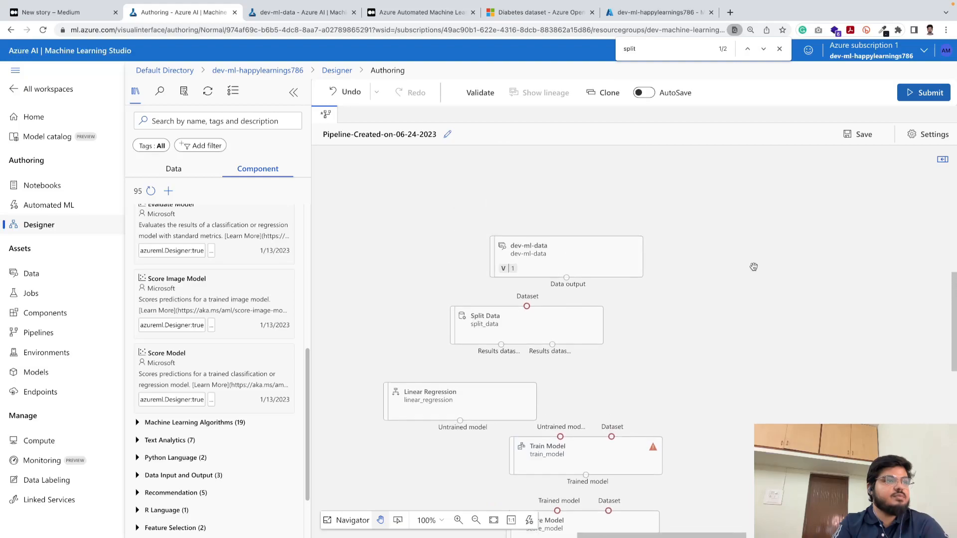
scroll(753, 266, down, 3)
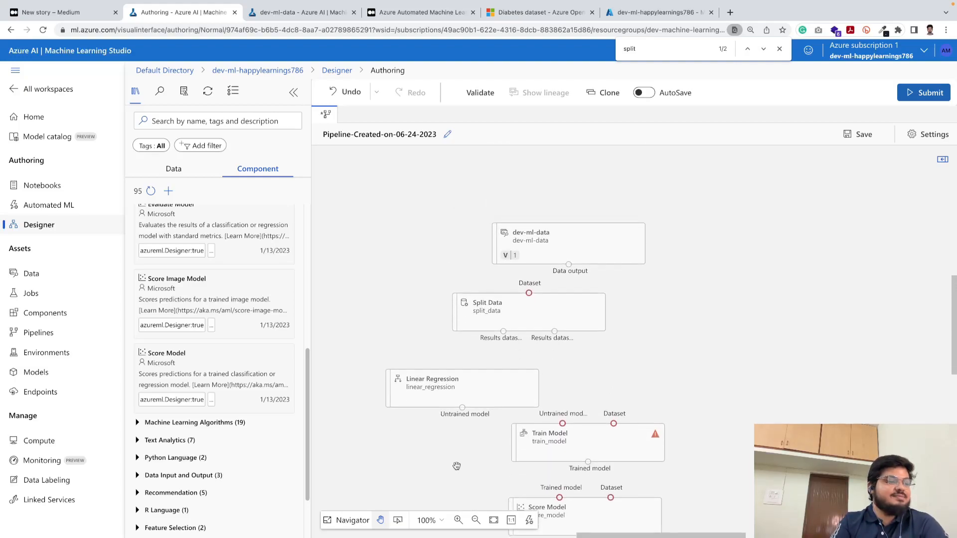
click(440, 524)
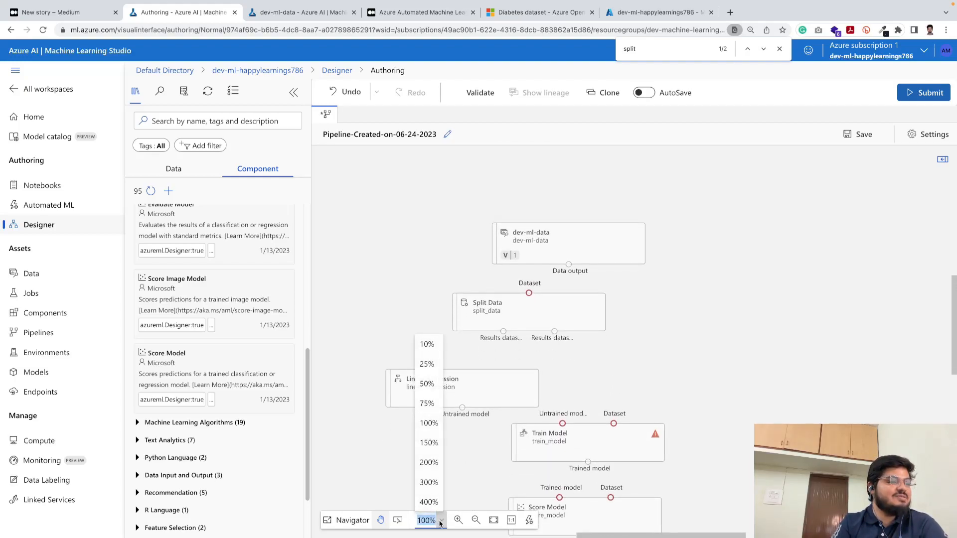
click(438, 400)
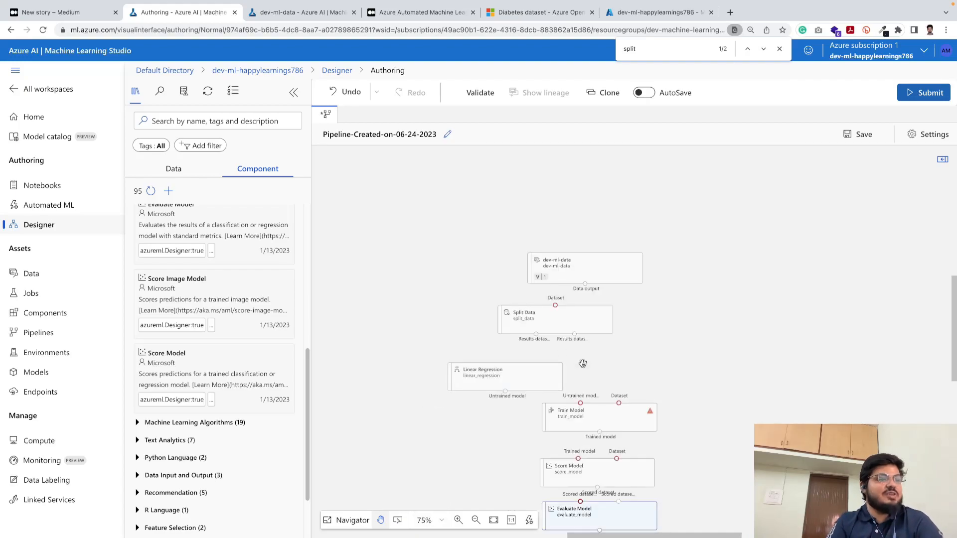
scroll(740, 381, down, 1)
scroll(739, 381, down, 1)
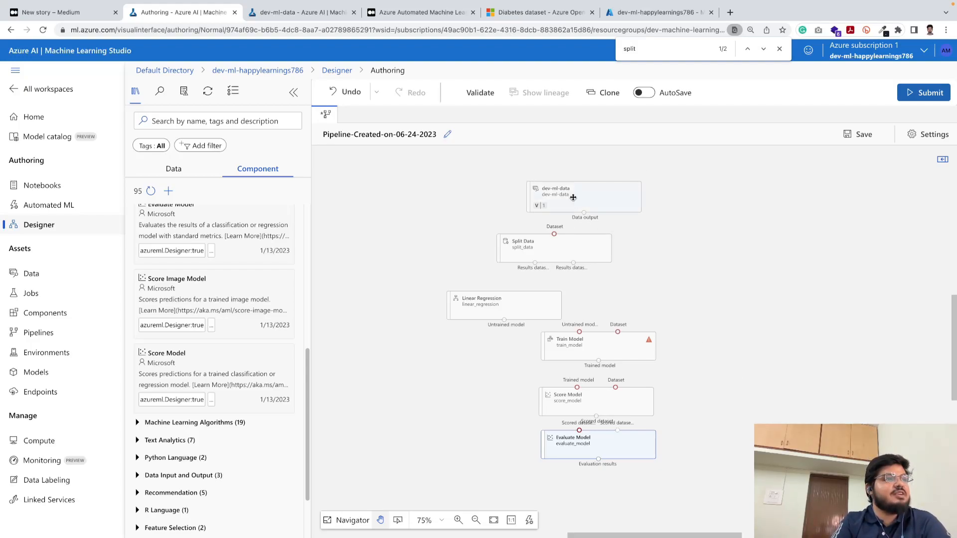
- Review the dev-ml-data asset, the Split Data, Linear Regression and Train Model blocks, and the Diabetes dataset preview on Microsoft Learn
click(181, 174)
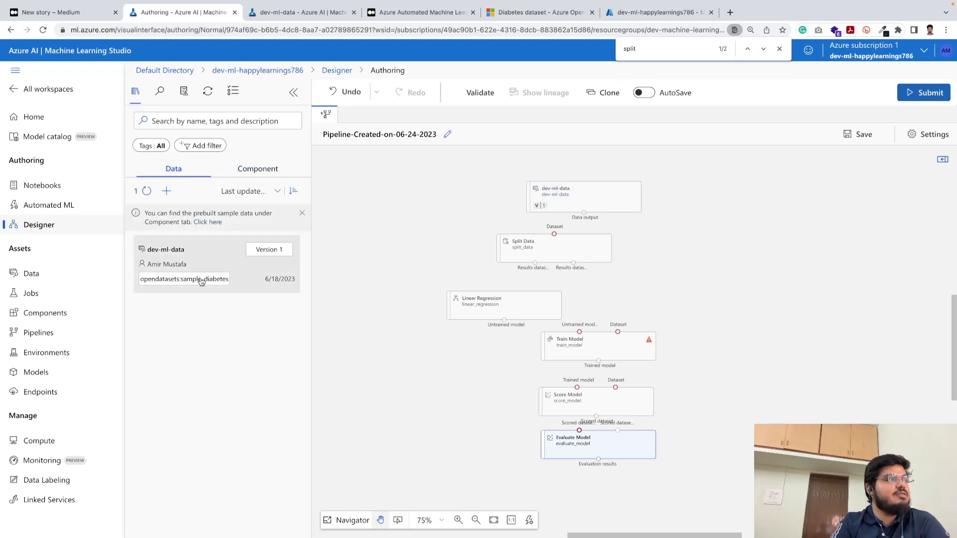
mouse_move(202, 256)
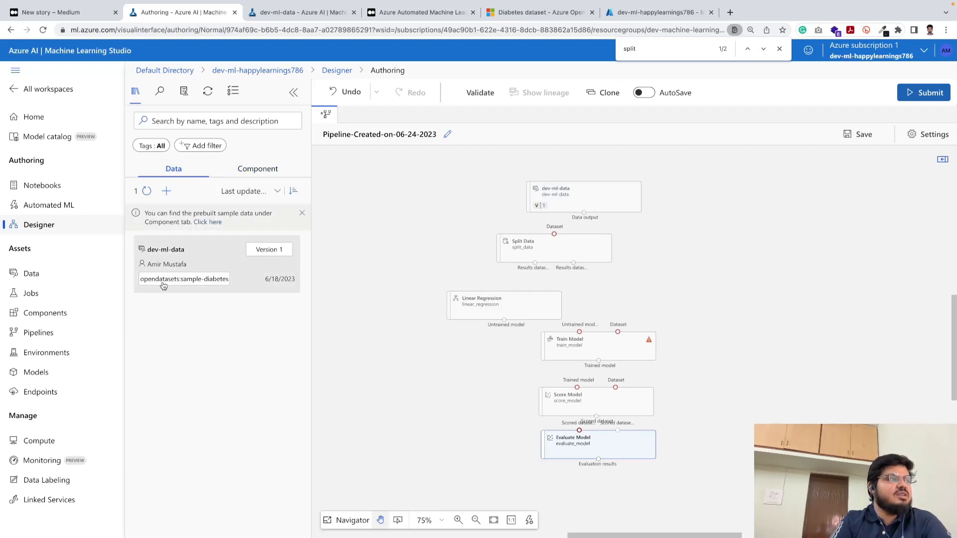
click(249, 277)
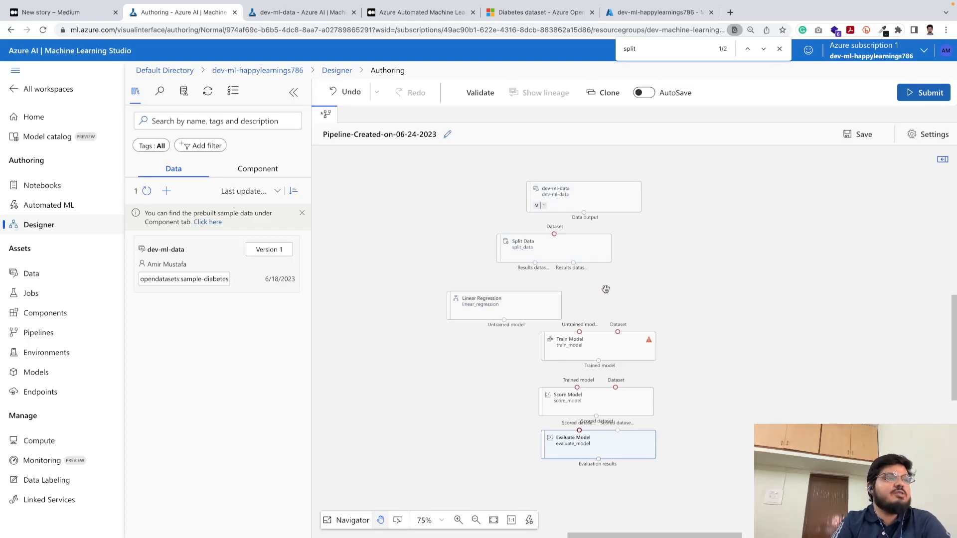
mouse_move(545, 246)
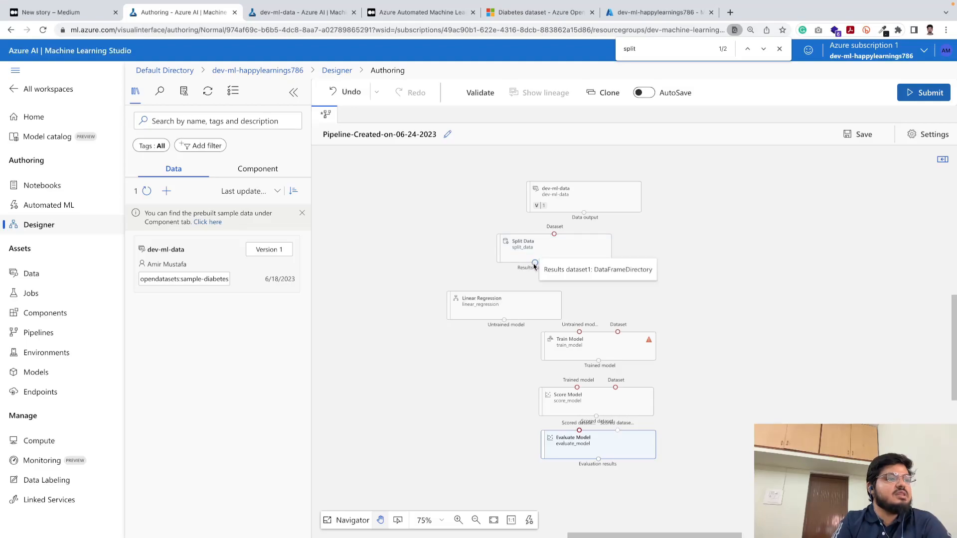
mouse_move(497, 303)
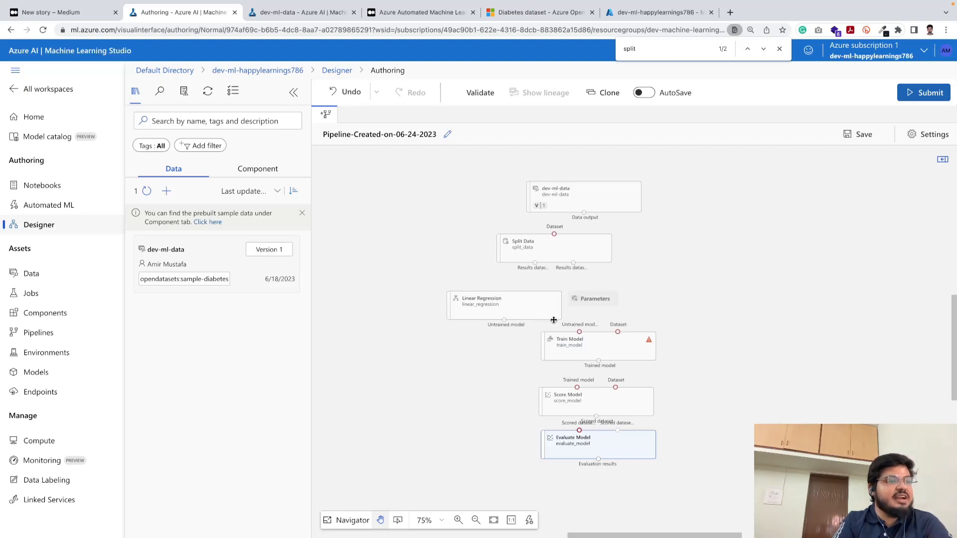
mouse_move(581, 358)
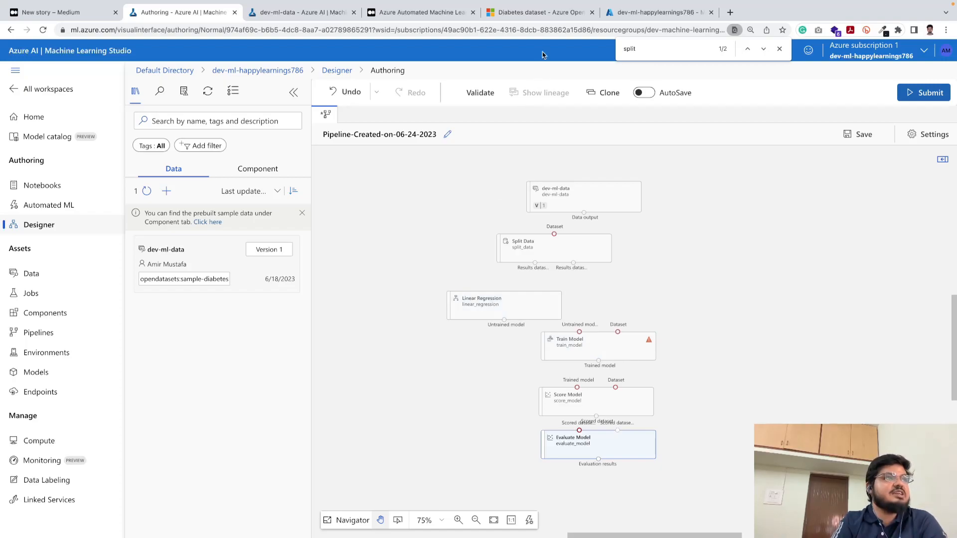
click(556, 12)
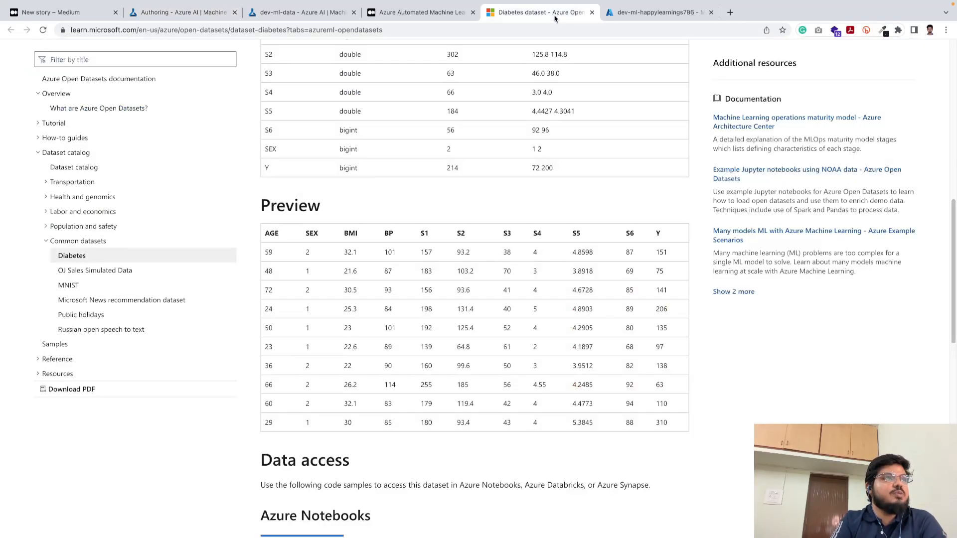
click(184, 15)
mouse_move(506, 312)
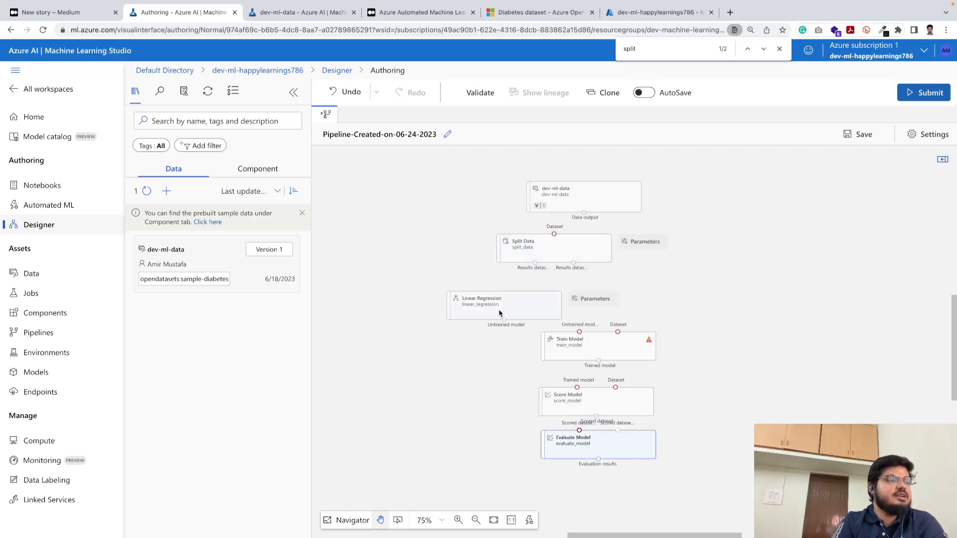
- Read the draft article's Connections section on linking ml-data to split data
click(71, 15)
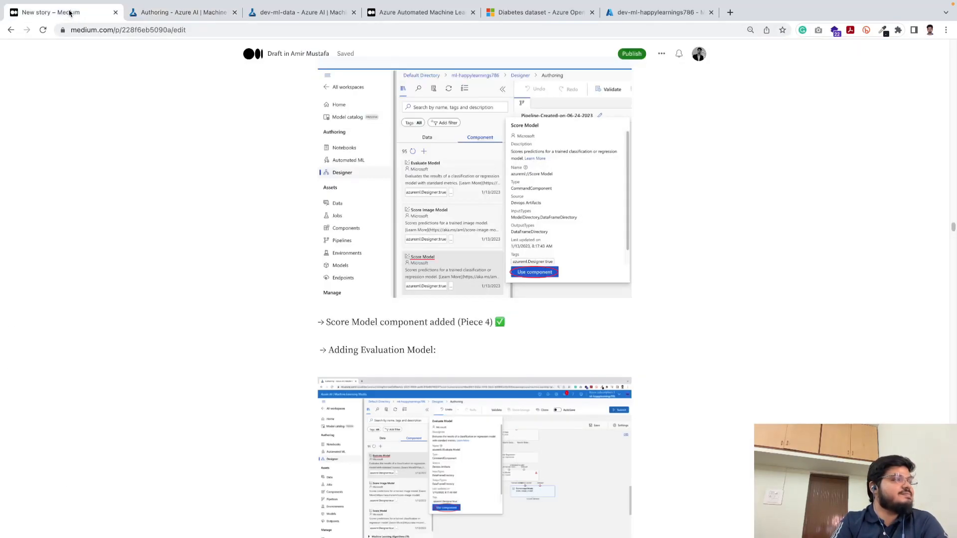
scroll(325, 214, down, 10)
scroll(323, 214, down, 14)
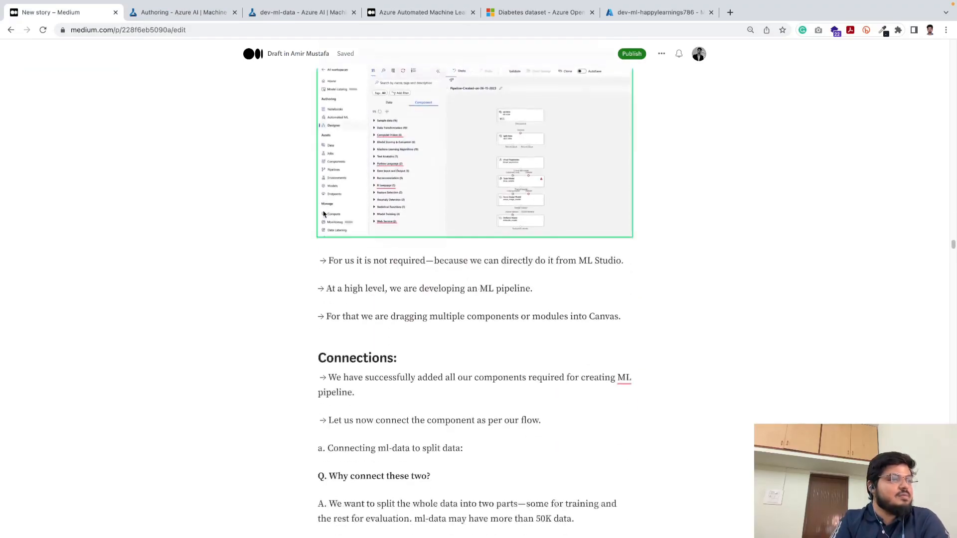
scroll(323, 210, up, 2)
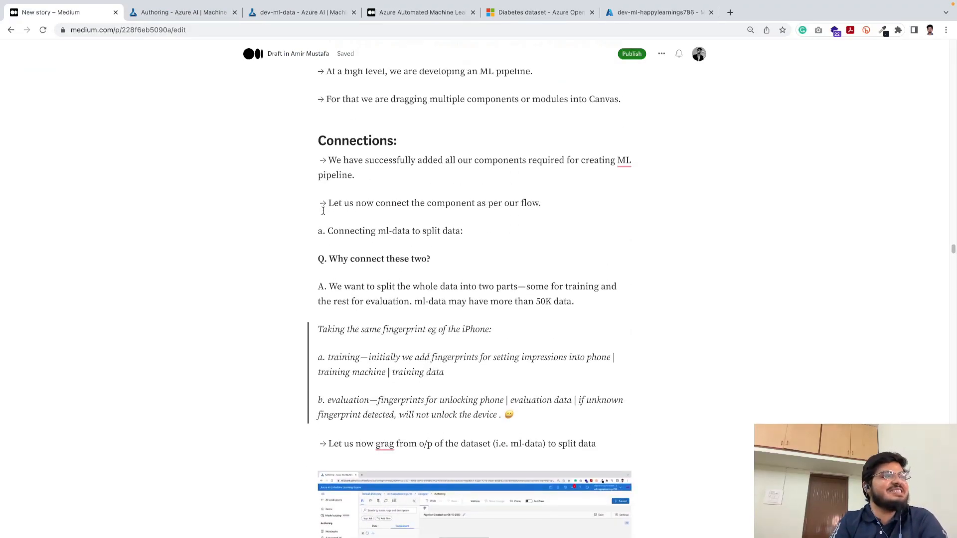
- Return to the authoring page and connect the Data output of dev-ml-data to the Dataset input of Split Data
scroll(323, 211, up, 3)
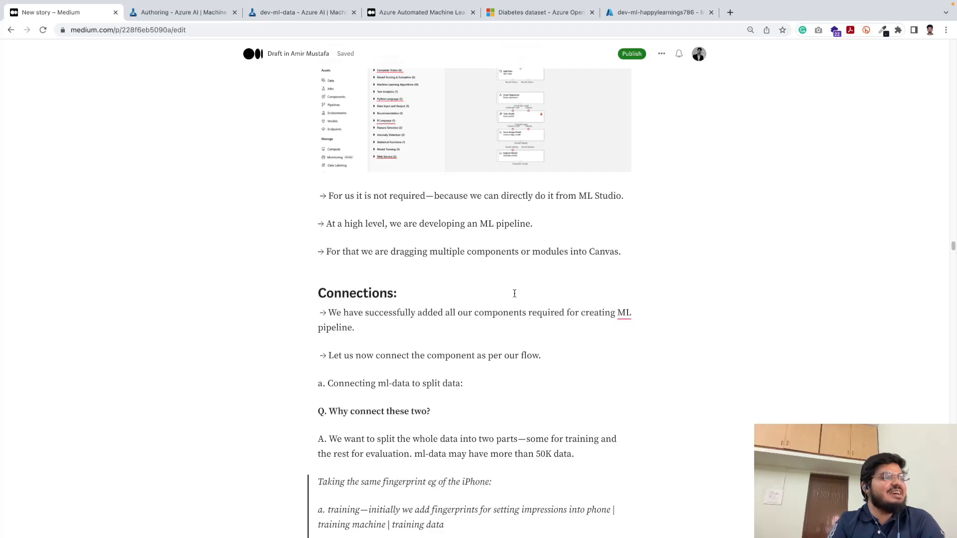
scroll(514, 293, up, 1)
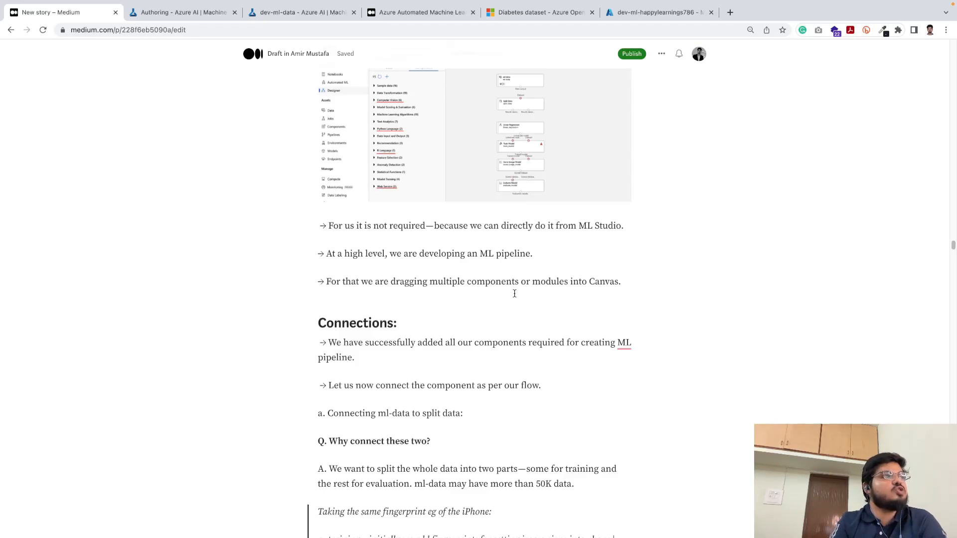
scroll(514, 293, down, 3)
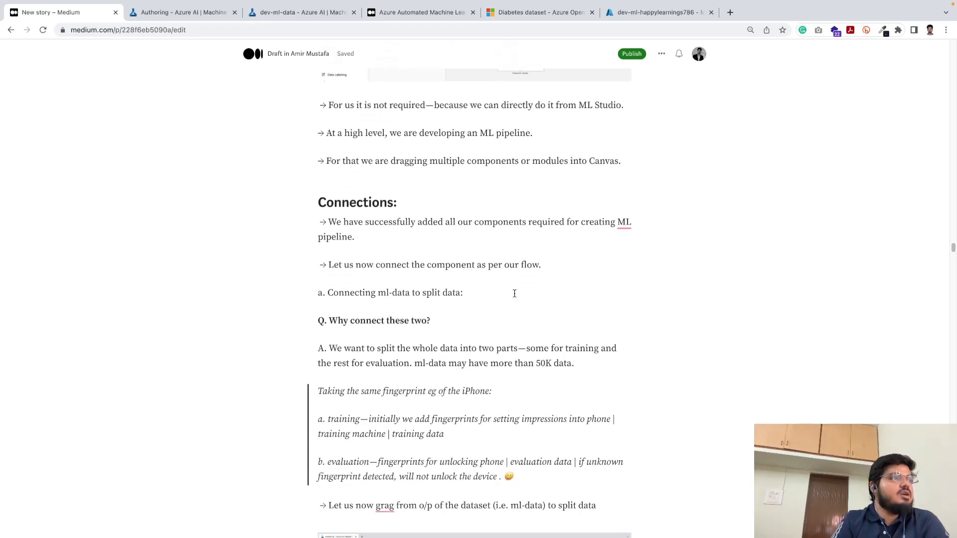
scroll(512, 292, down, 1)
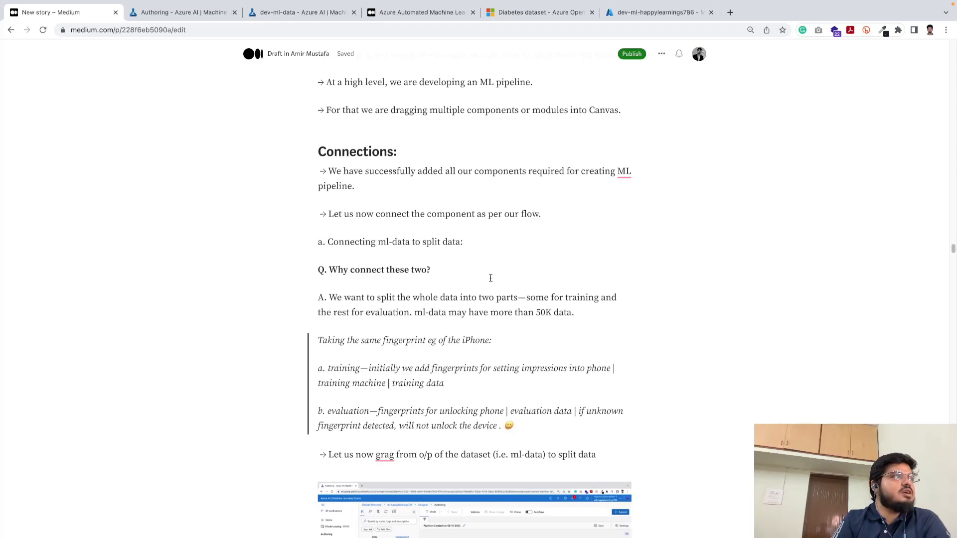
click(178, 15)
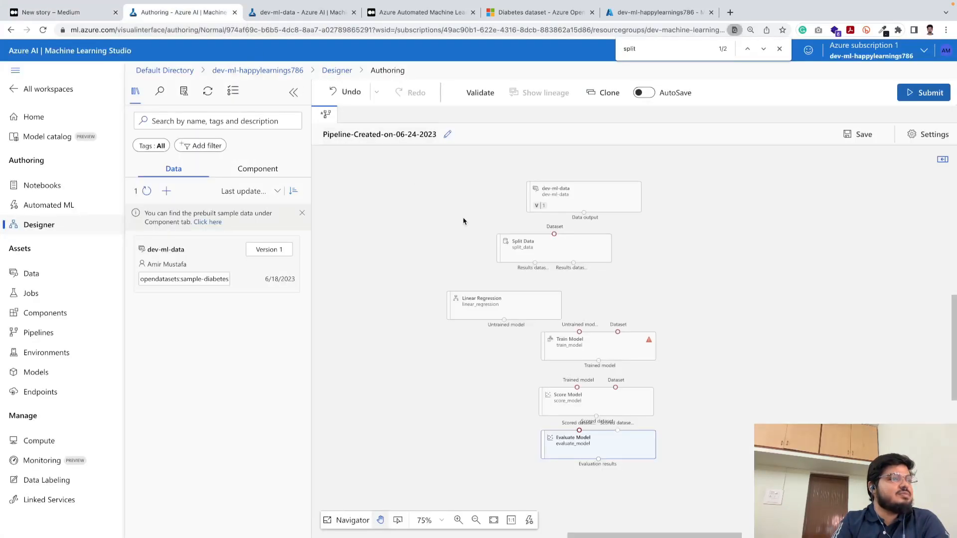
mouse_move(575, 250)
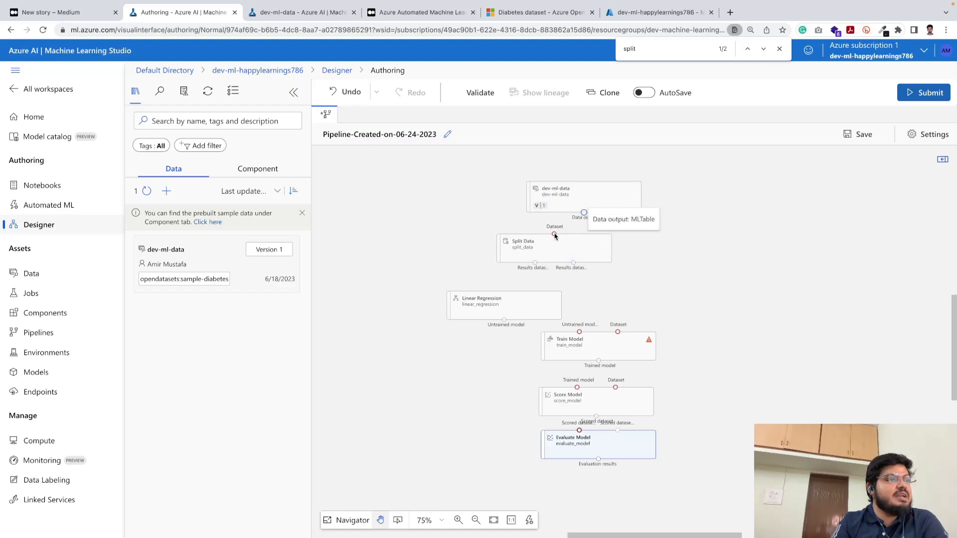
click(582, 215)
drag(583, 215, 554, 234)
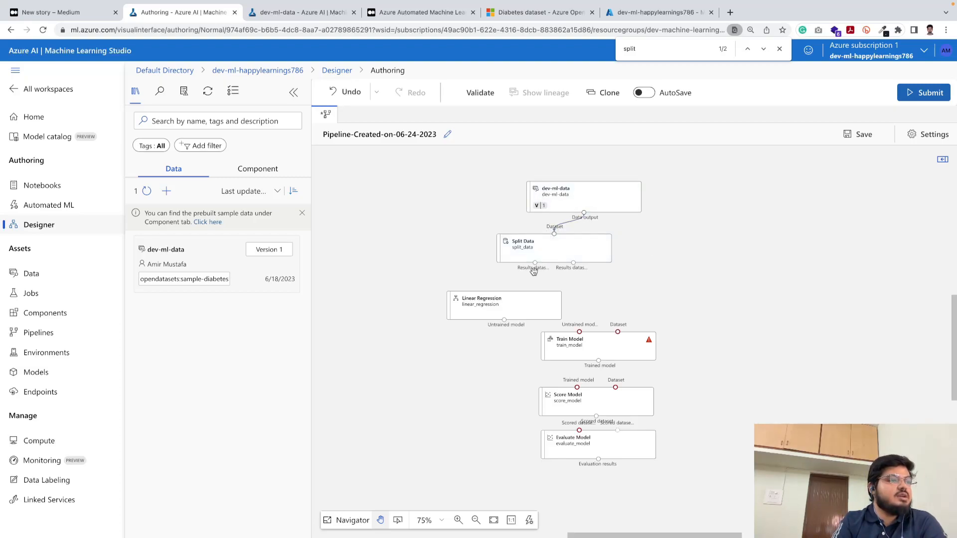
- Spread the blocks above Train Model apart by moving Linear Regression further left and Split Data further right
click(507, 305)
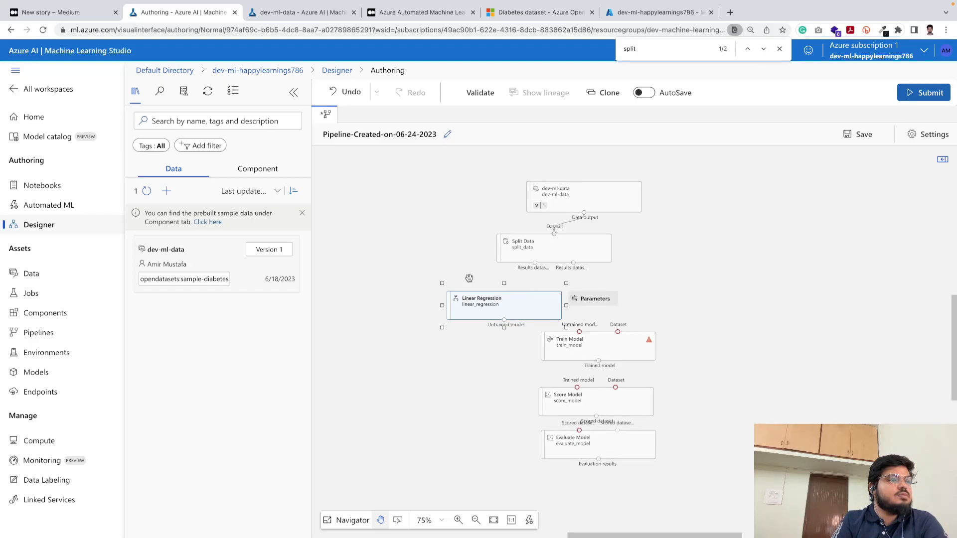
click(429, 251)
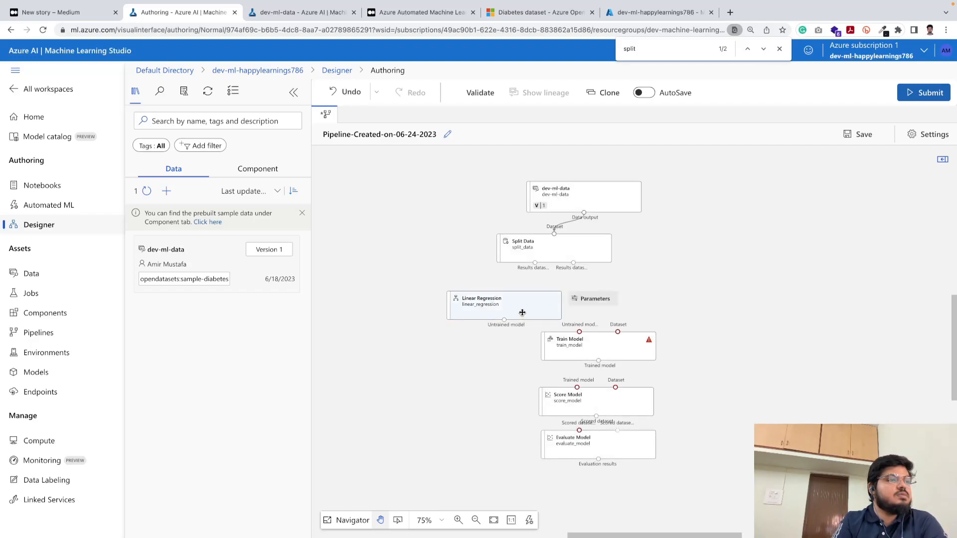
drag(523, 309, 467, 305)
click(568, 260)
drag(581, 257, 659, 260)
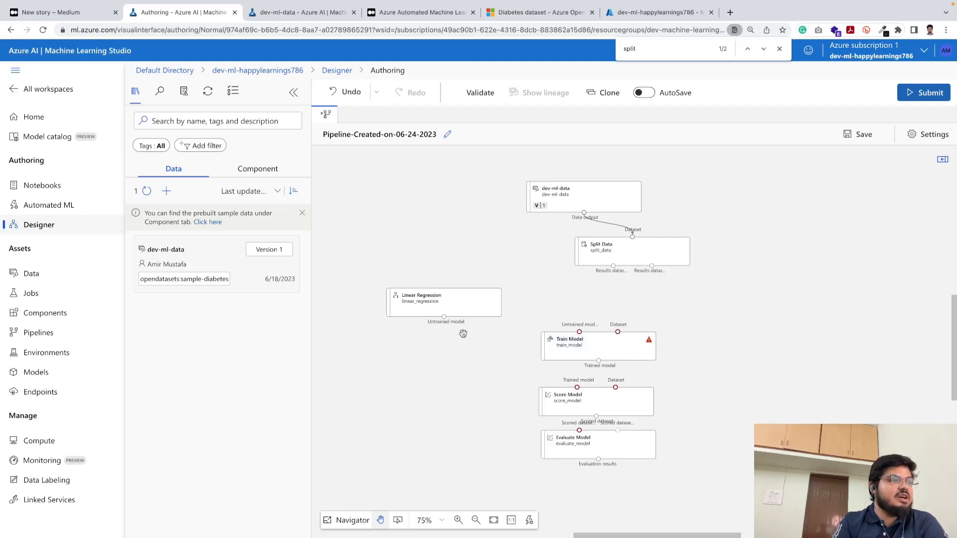
- Connect Linear Regression to Train Model's Untrained model input and Split Data's first results output to its Dataset input
drag(459, 300, 578, 331)
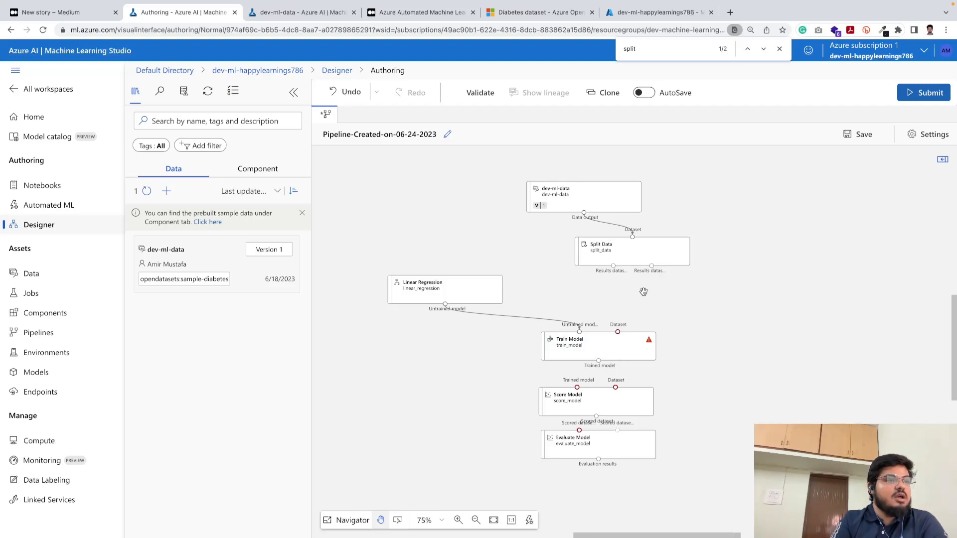
drag(613, 266, 617, 330)
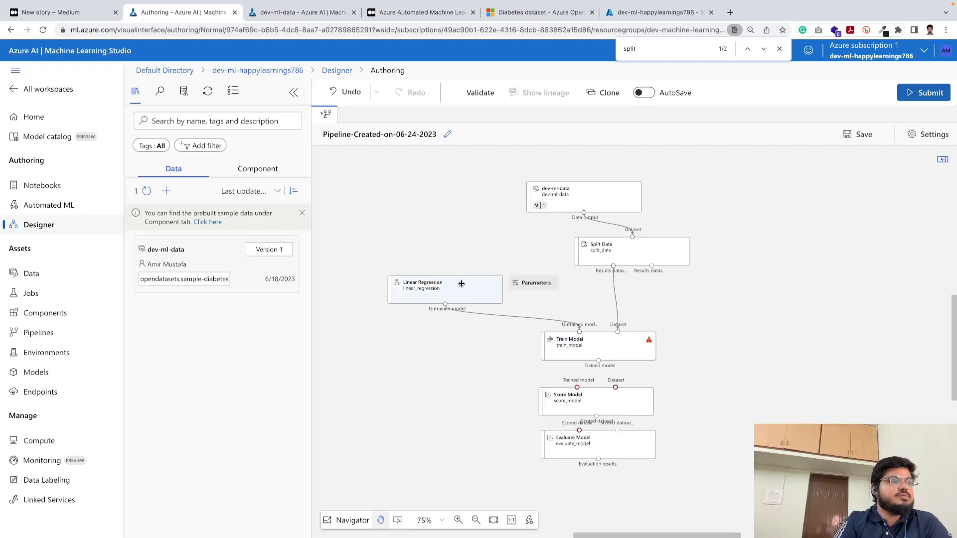
drag(463, 286, 470, 282)
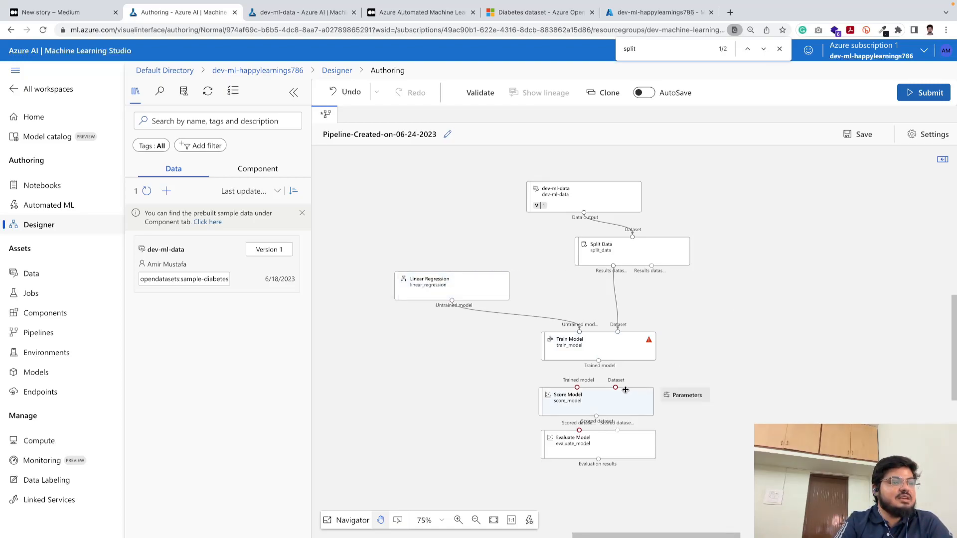
- Move Score Model and Evaluate Model to the lower right of Train Model, leaving a vertical gap between them
drag(606, 407, 707, 399)
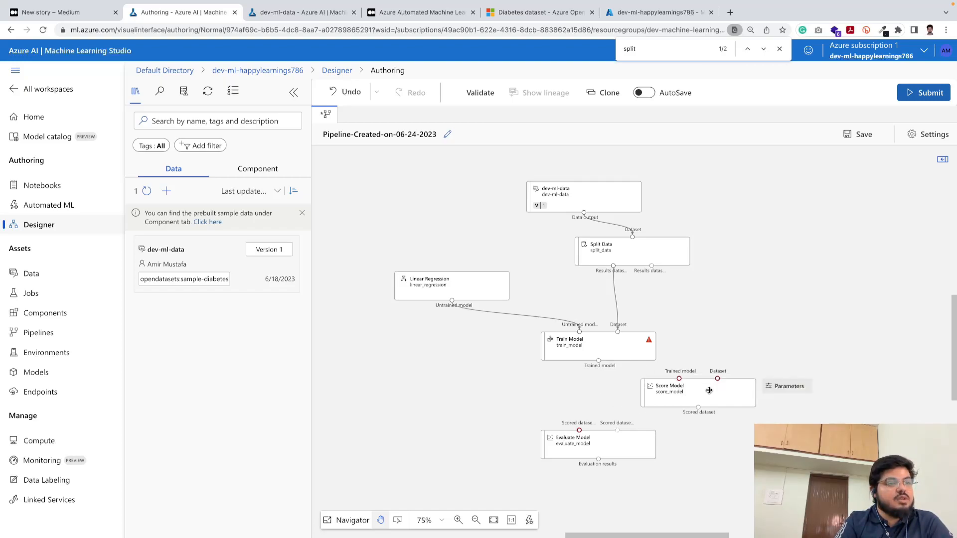
drag(618, 443, 718, 439)
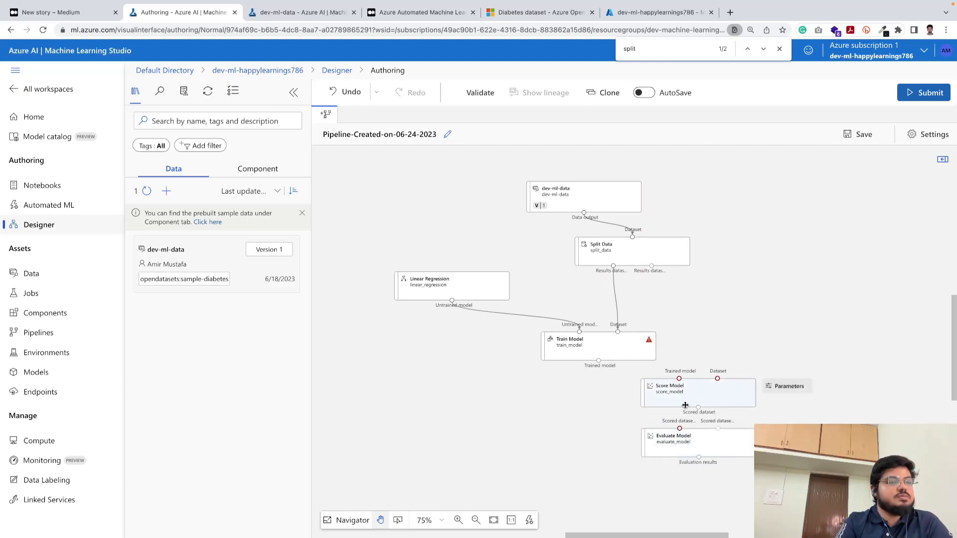
drag(693, 441, 694, 478)
drag(702, 404, 703, 423)
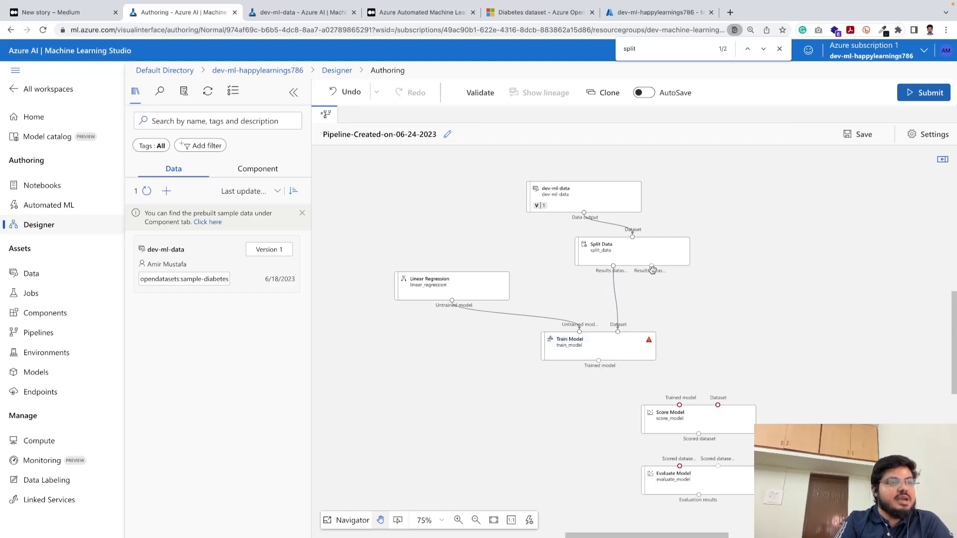
- Connect Split Data's second results output to Score Model's Dataset input, and Train Model's output to its Trained model input
drag(652, 269, 716, 400)
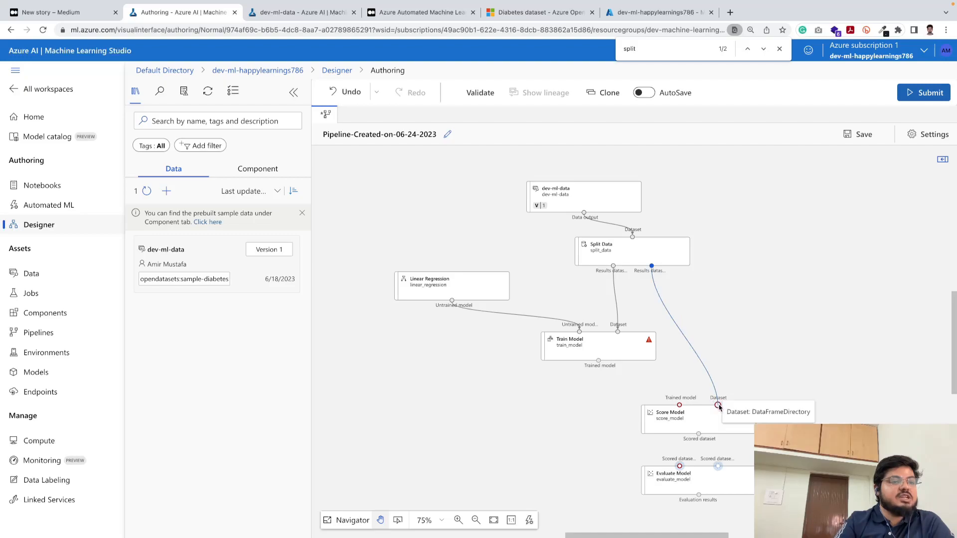
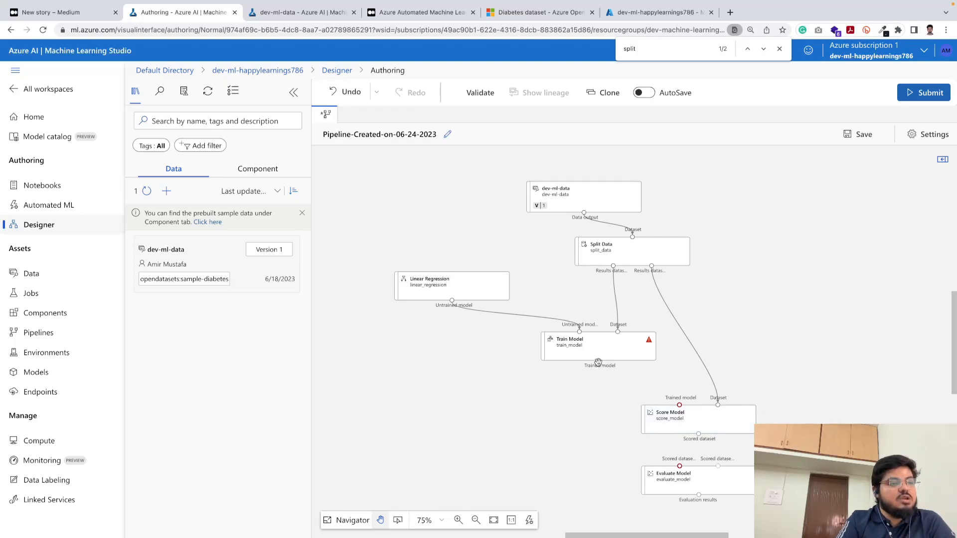
drag(598, 363, 681, 404)
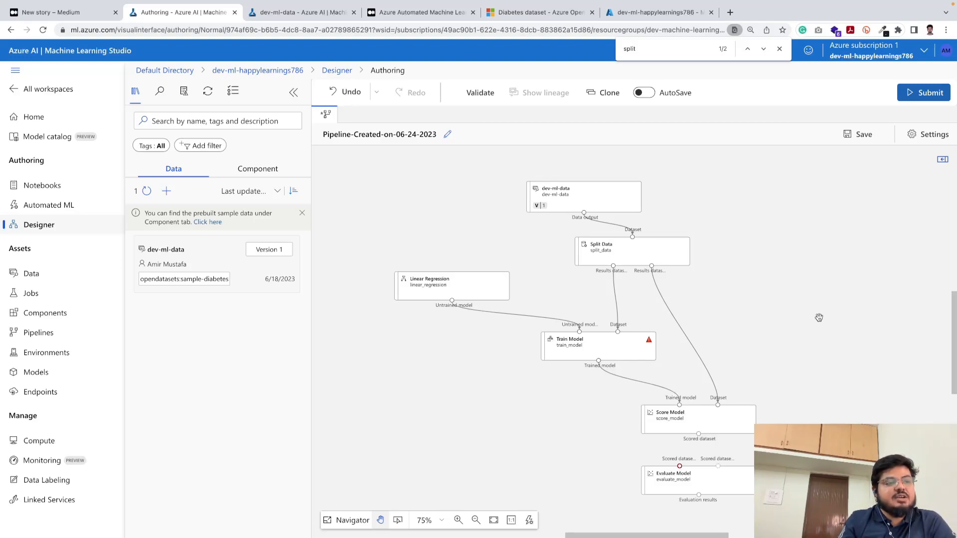
- Shift Evaluate Model slightly down and connect Score Model's Scored dataset output to its first Scored dataset input
mouse_move(672, 412)
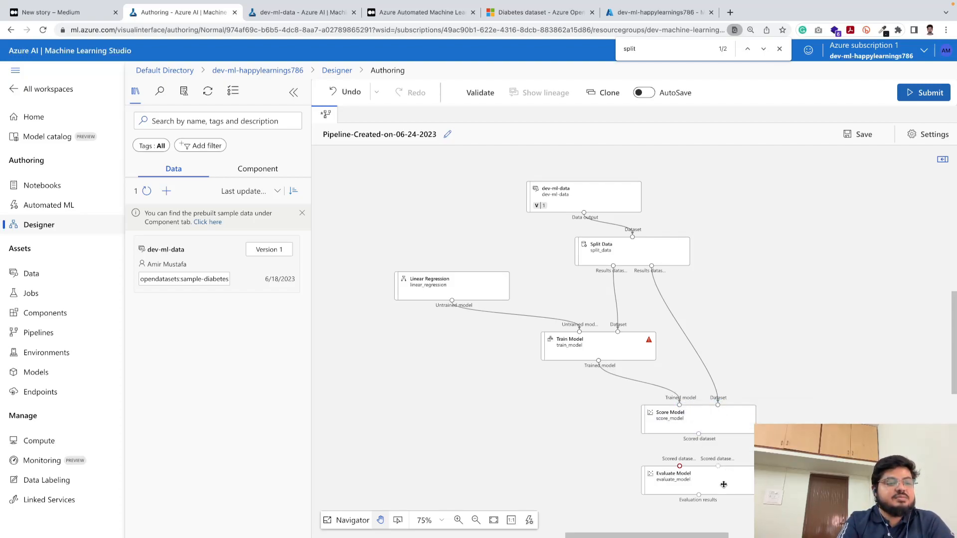
drag(724, 484, 731, 488)
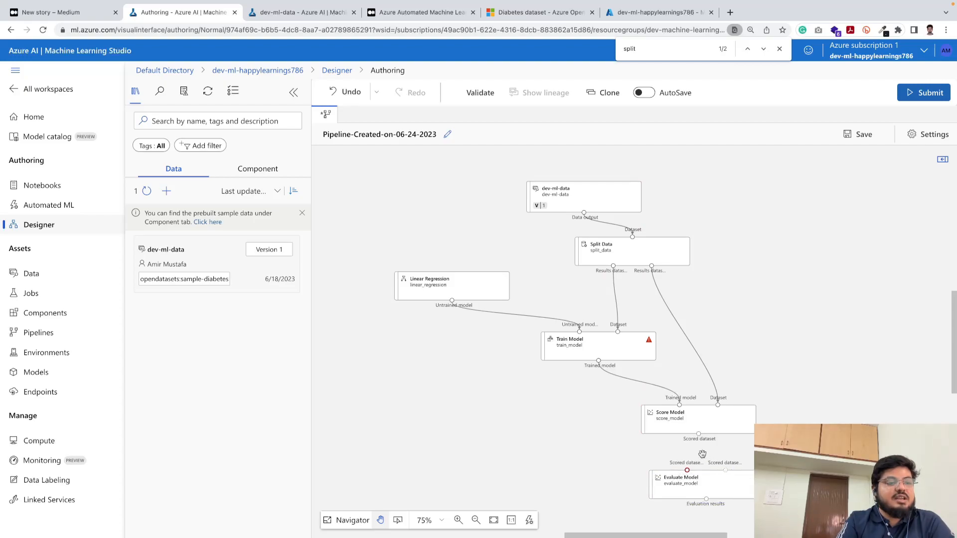
drag(699, 435, 688, 471)
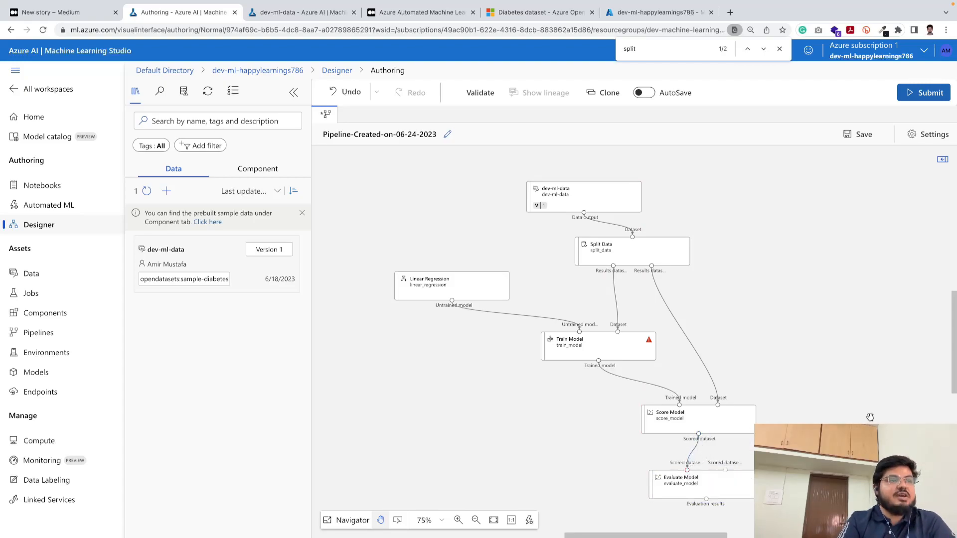
scroll(870, 417, down, 1)
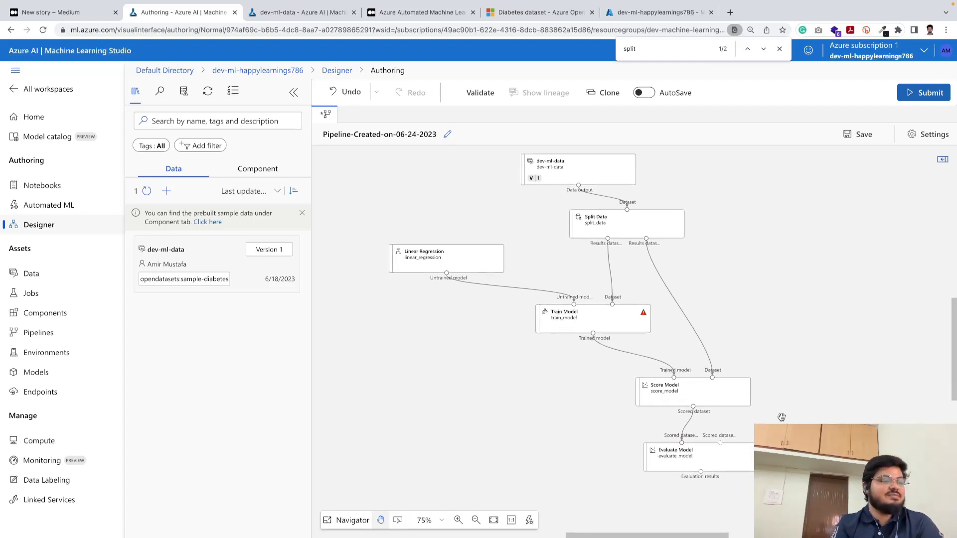
click(458, 519)
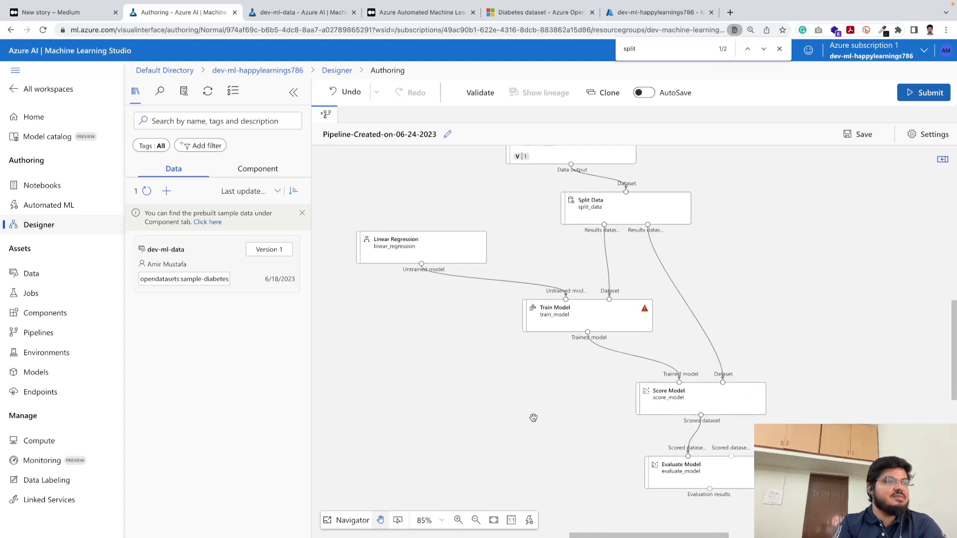
- Examine the pipeline graph's connections from the dev-ml-data dataset down to the Evaluate Model component
scroll(534, 418, up, 1)
scroll(533, 418, down, 3)
scroll(533, 417, up, 1)
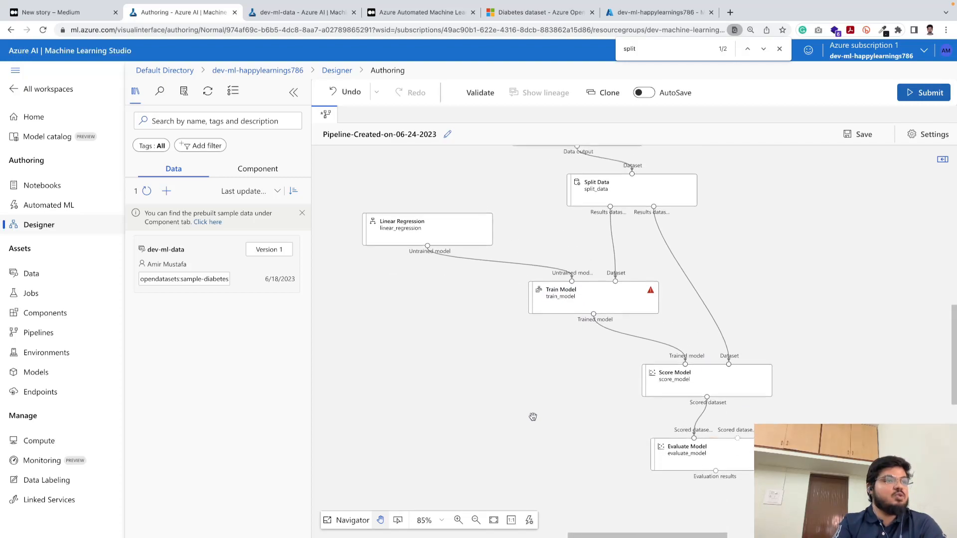
scroll(532, 416, up, 1)
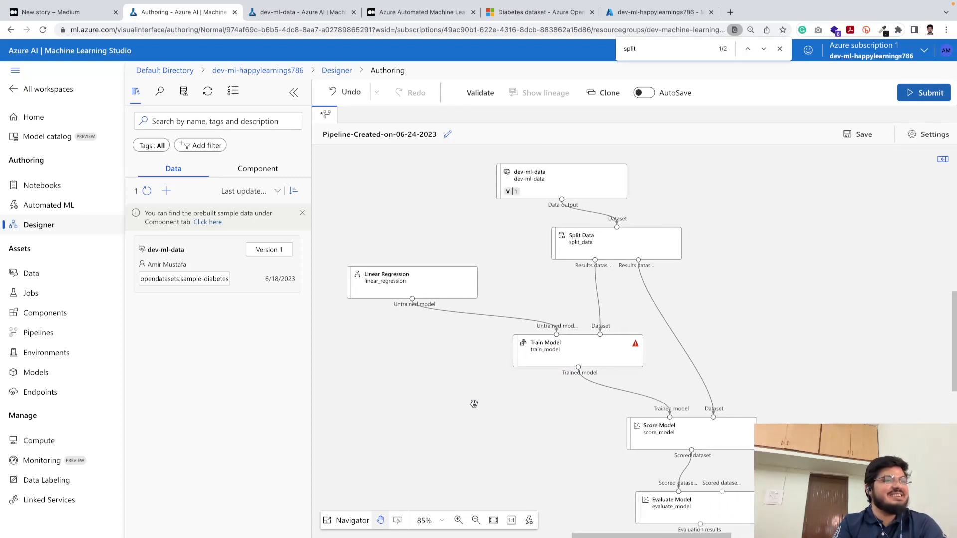
scroll(473, 404, down, 1)
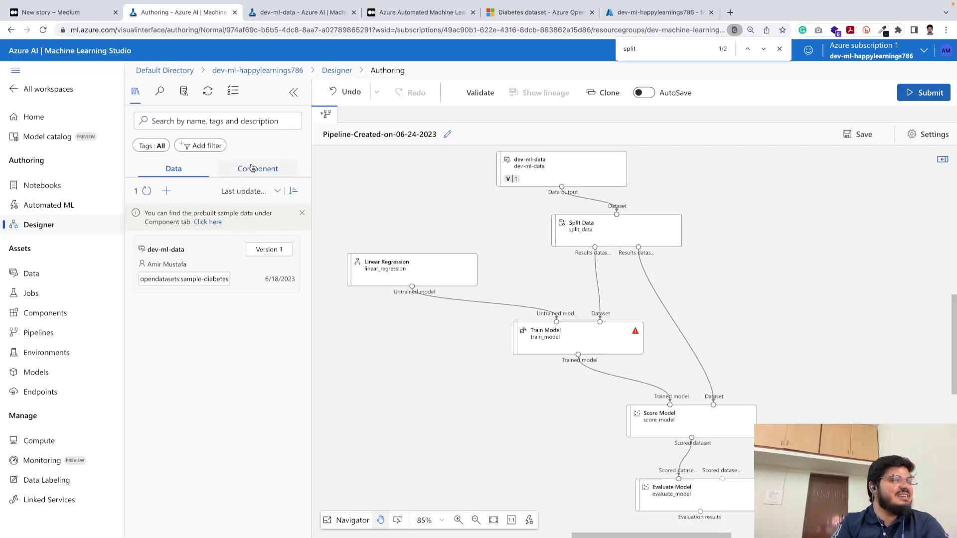
scroll(400, 257, up, 1)
scroll(400, 257, down, 2)
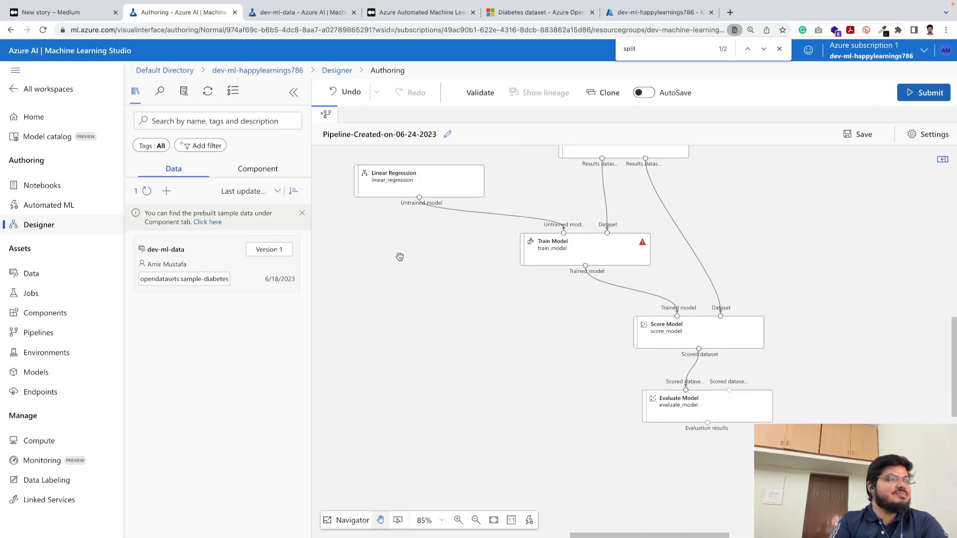
scroll(399, 257, up, 1)
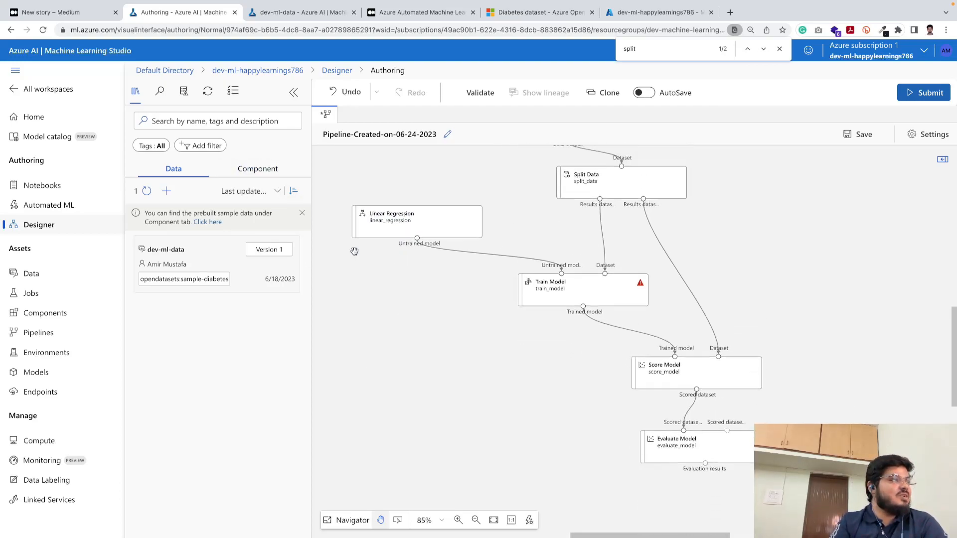
- Switch to the Medium draft and read from the Split Data instructions through the note on choosing algorithms, features and labels
click(68, 13)
scroll(307, 287, down, 15)
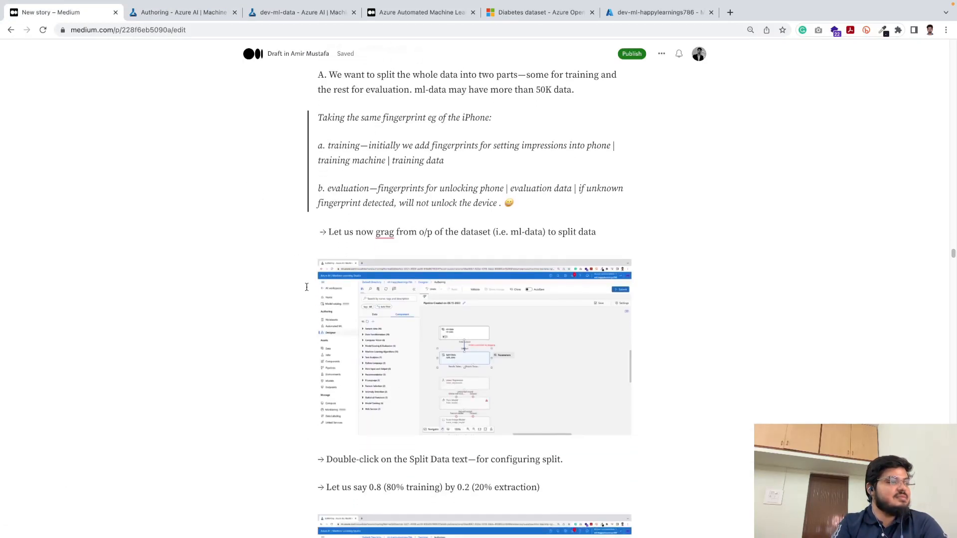
scroll(306, 287, down, 4)
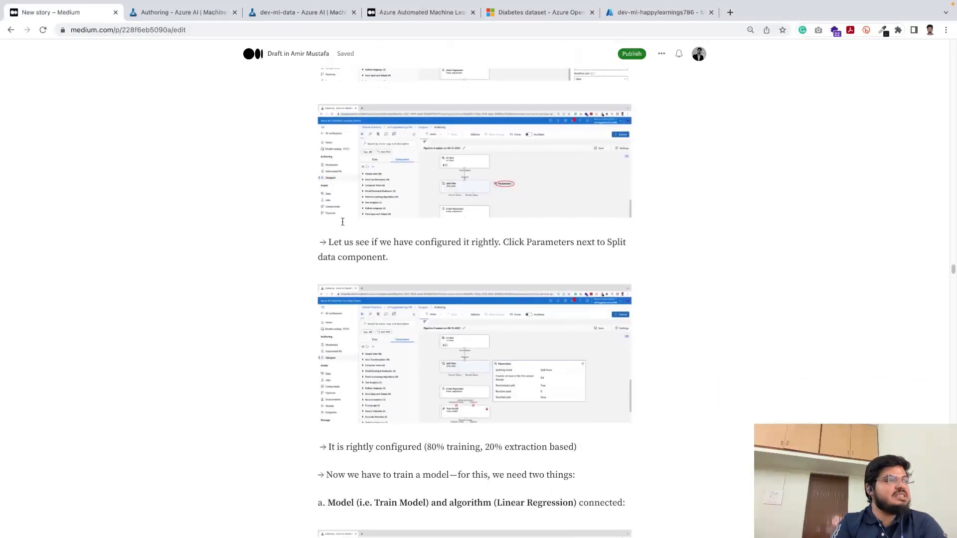
scroll(436, 376, down, 20)
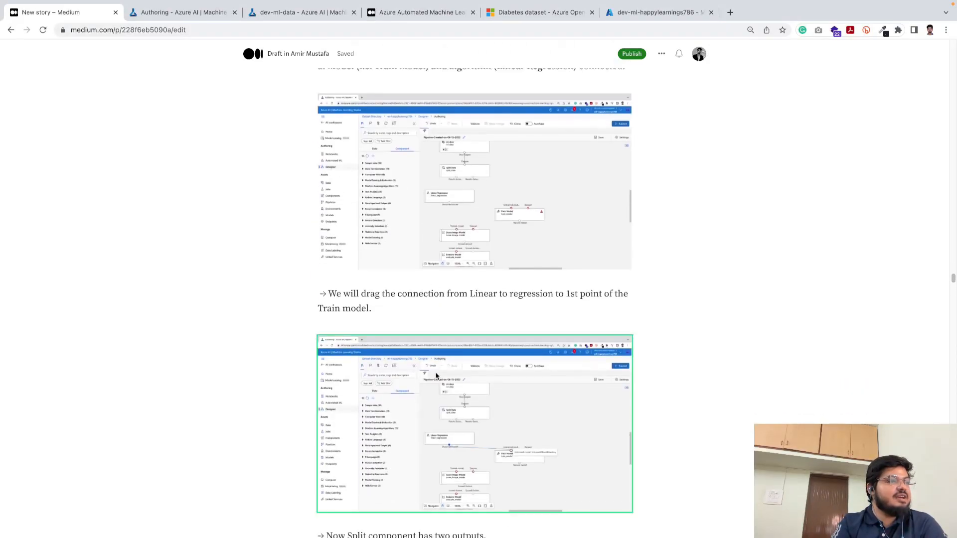
scroll(436, 374, down, 9)
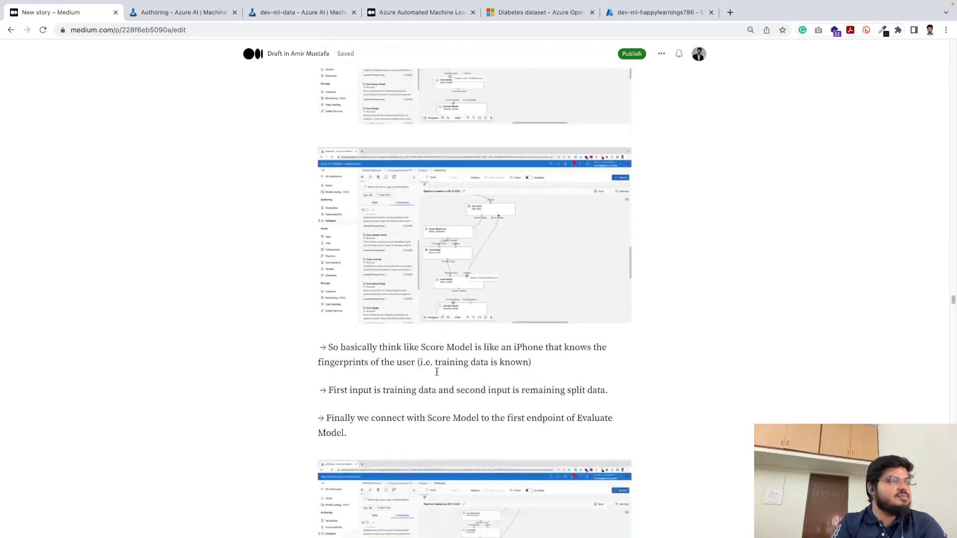
scroll(437, 372, down, 7)
scroll(438, 373, up, 4)
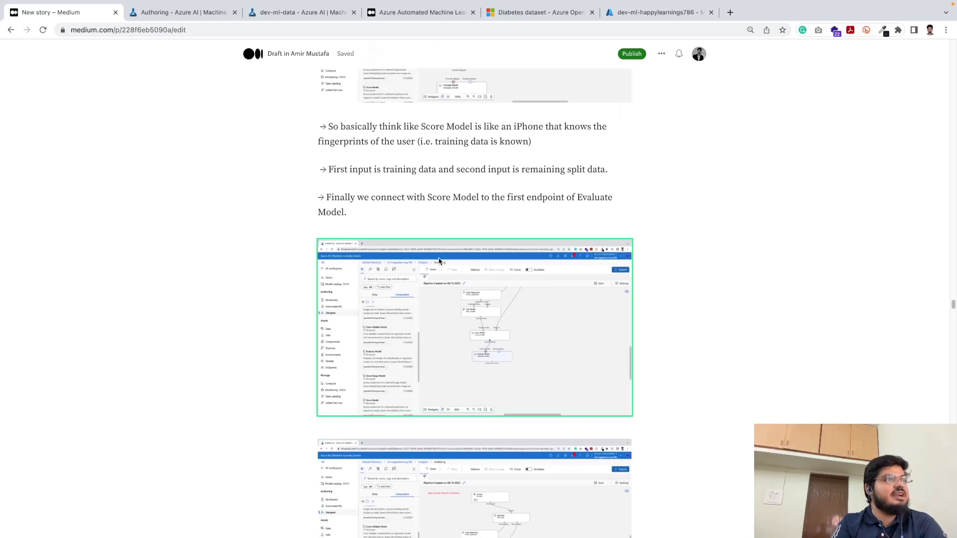
scroll(443, 262, up, 1)
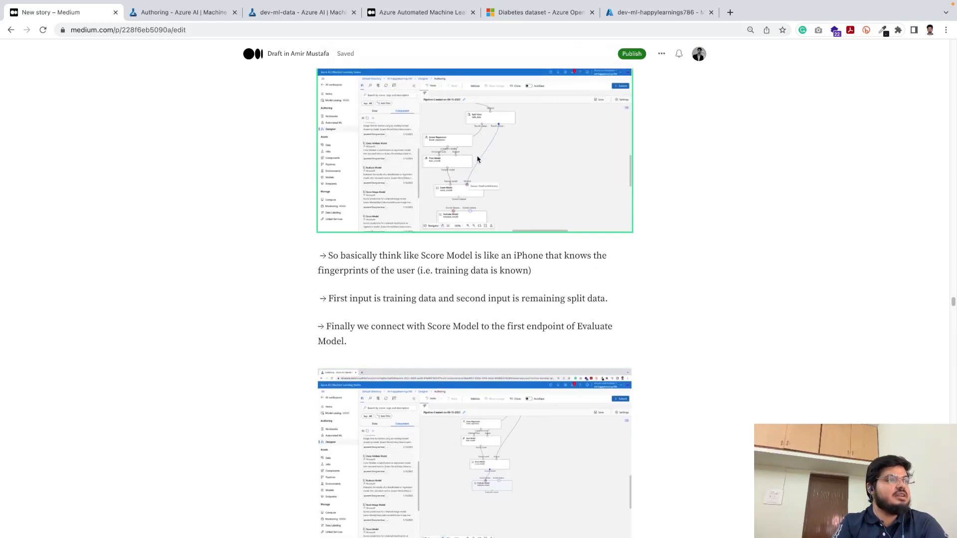
scroll(446, 274, down, 10)
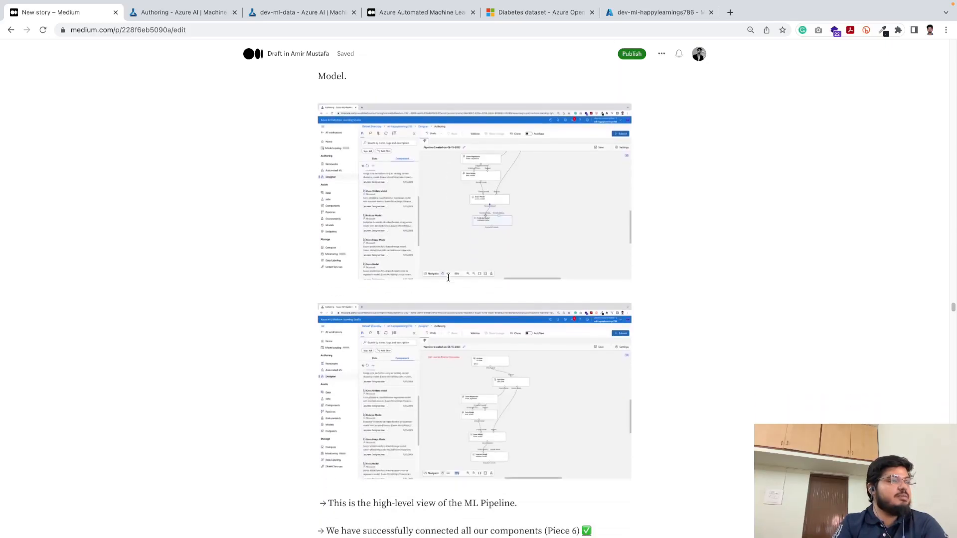
scroll(448, 277, down, 1)
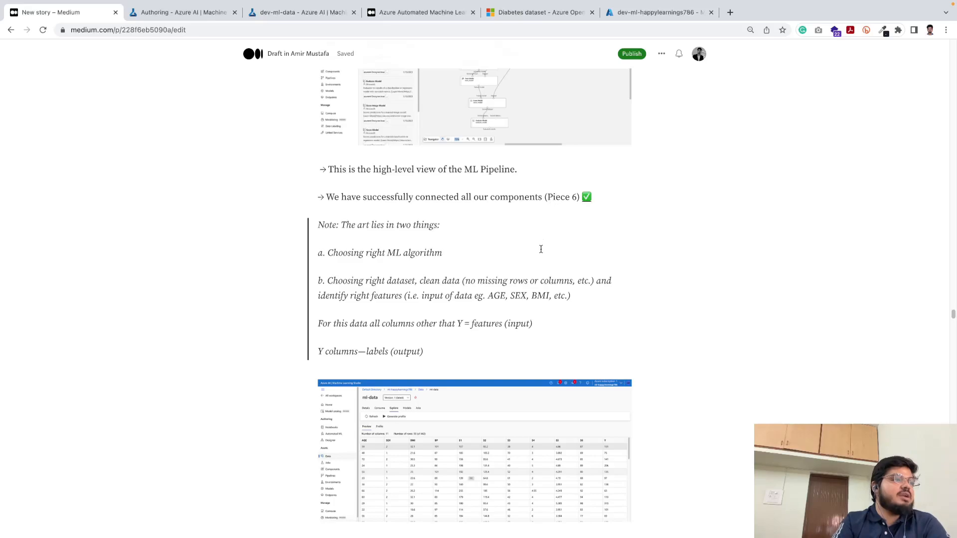
scroll(540, 249, down, 3)
scroll(541, 249, up, 4)
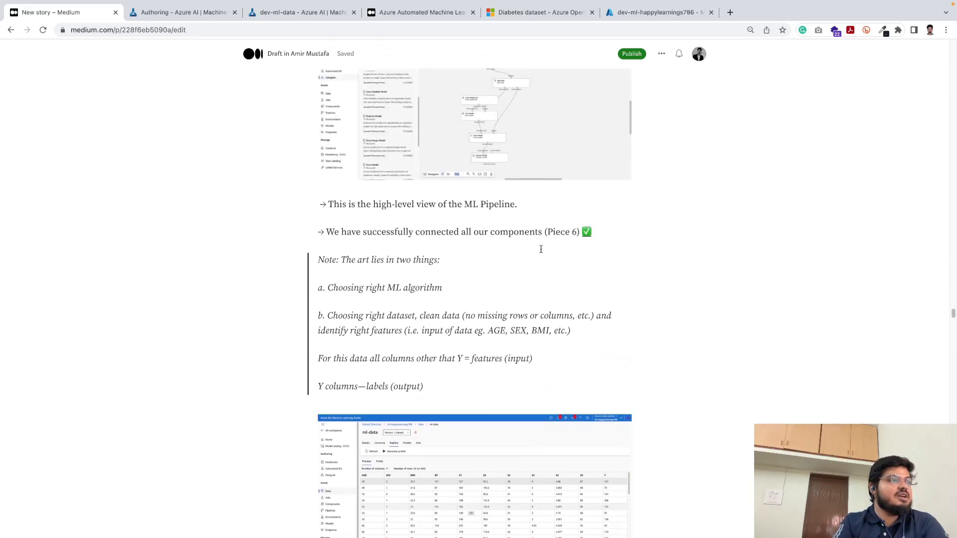
scroll(475, 223, up, 1)
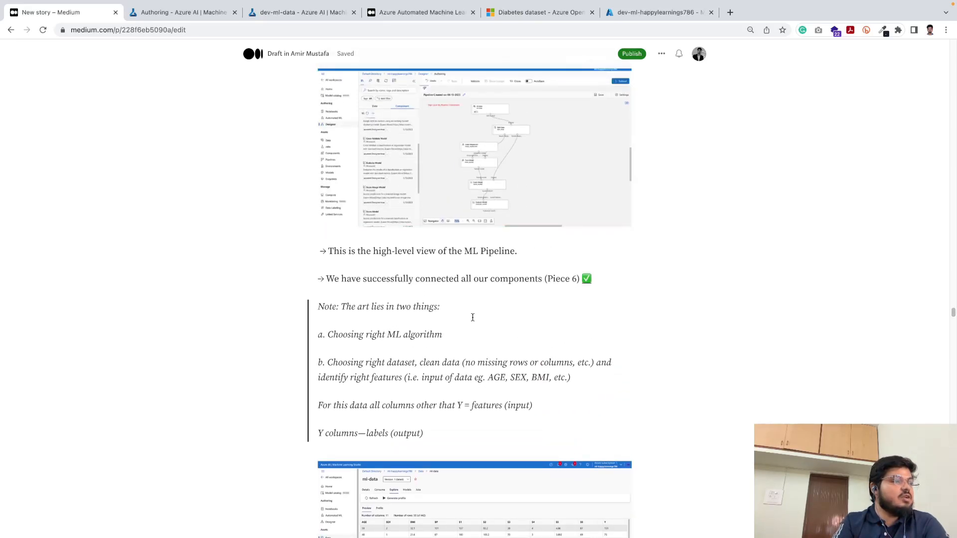
scroll(473, 317, down, 2)
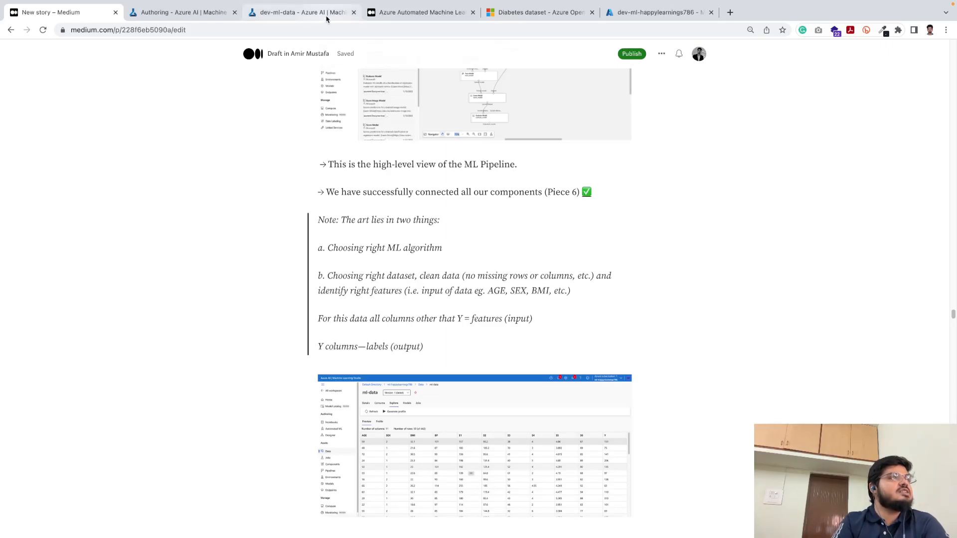
- Compare the draft's features and labels note with the Diabetes dataset preview, highlighting the AGE to S6 column headers and the Y header
click(529, 15)
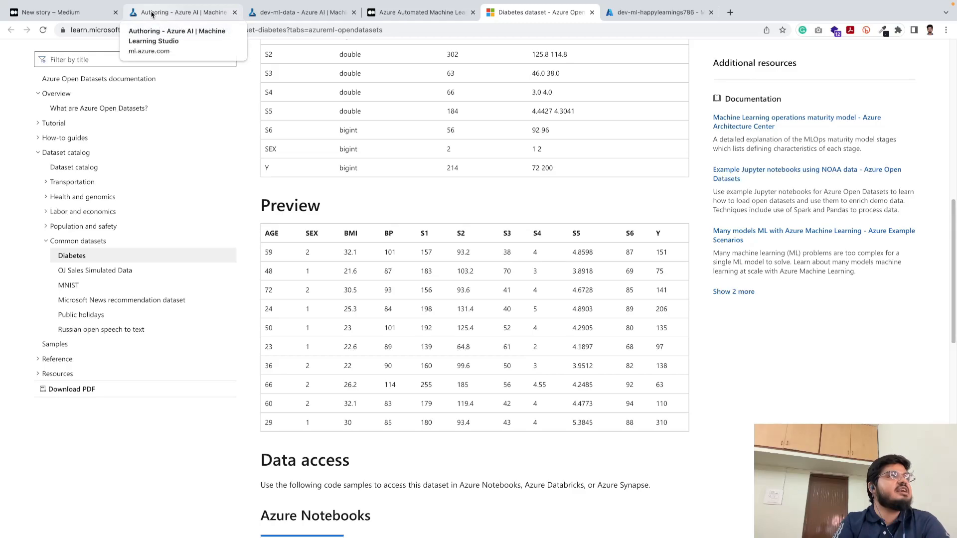
click(83, 15)
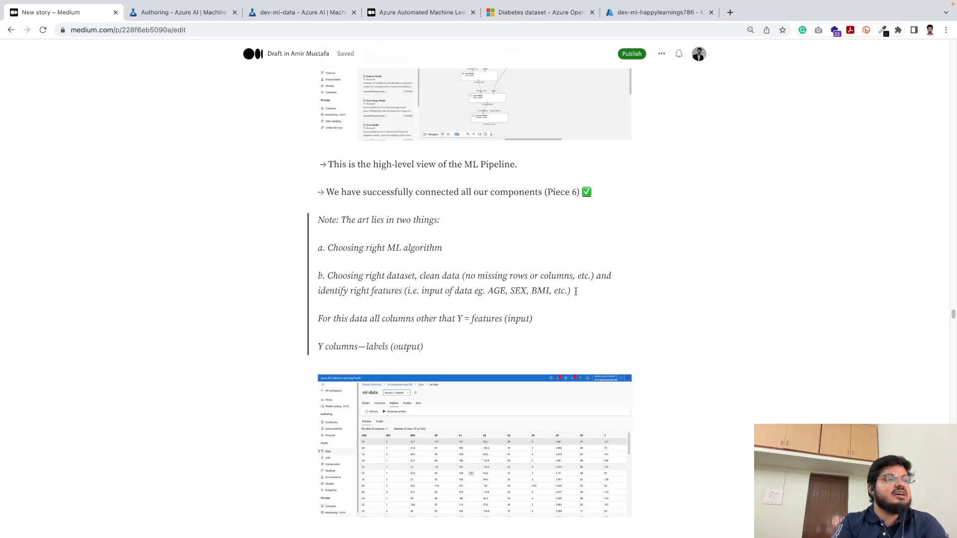
click(542, 15)
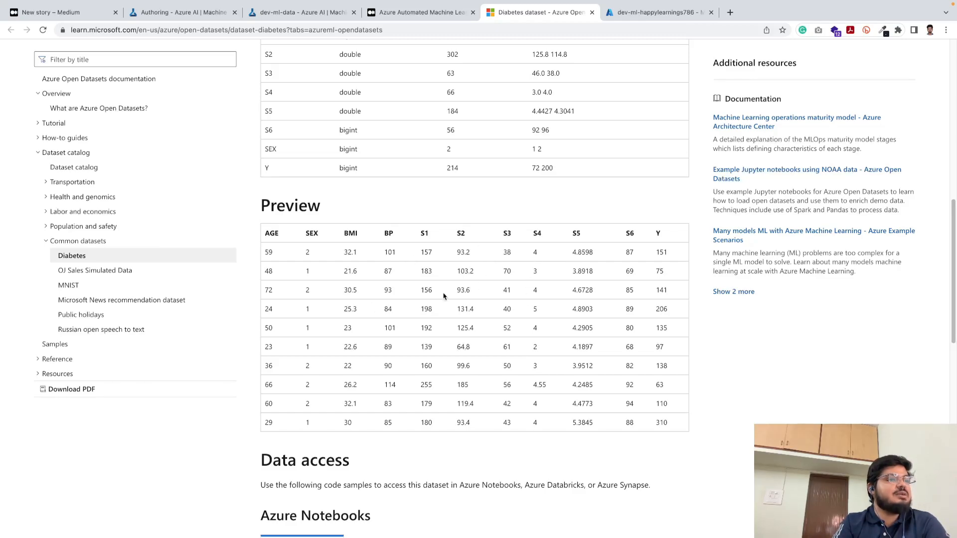
click(61, 12)
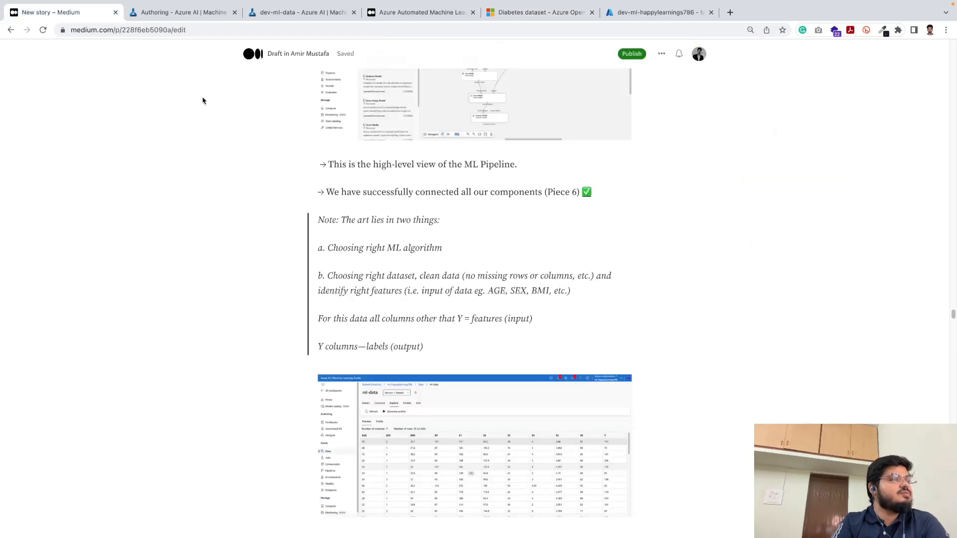
scroll(381, 286, down, 1)
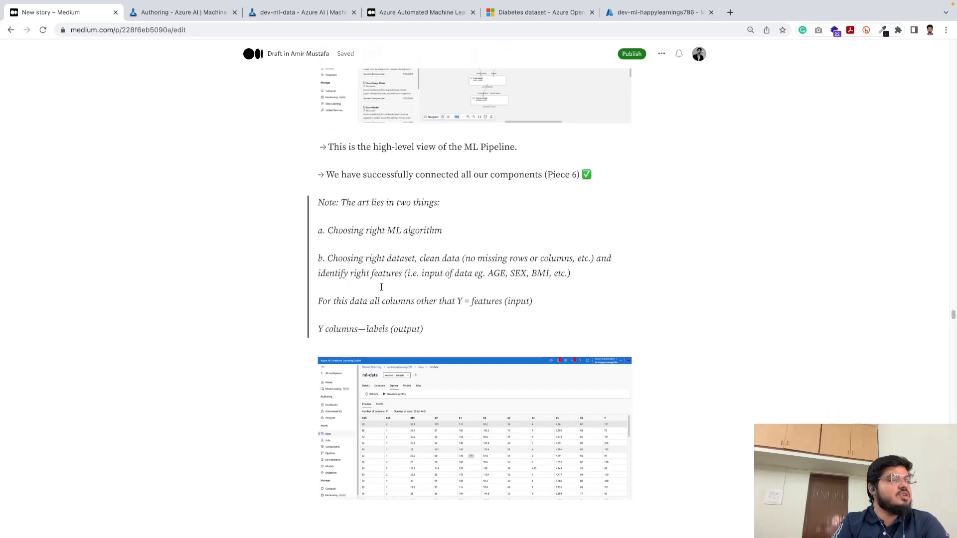
click(538, 16)
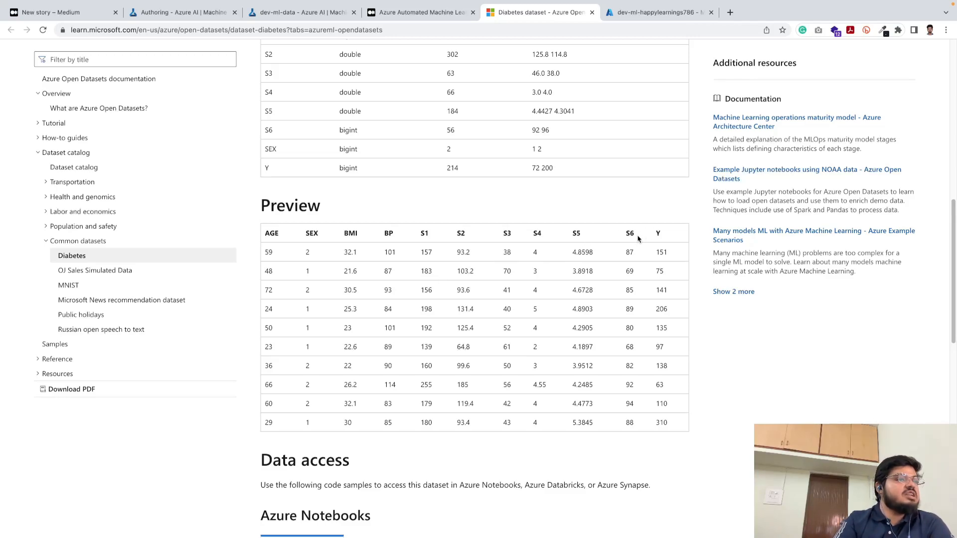
drag(637, 239, 253, 241)
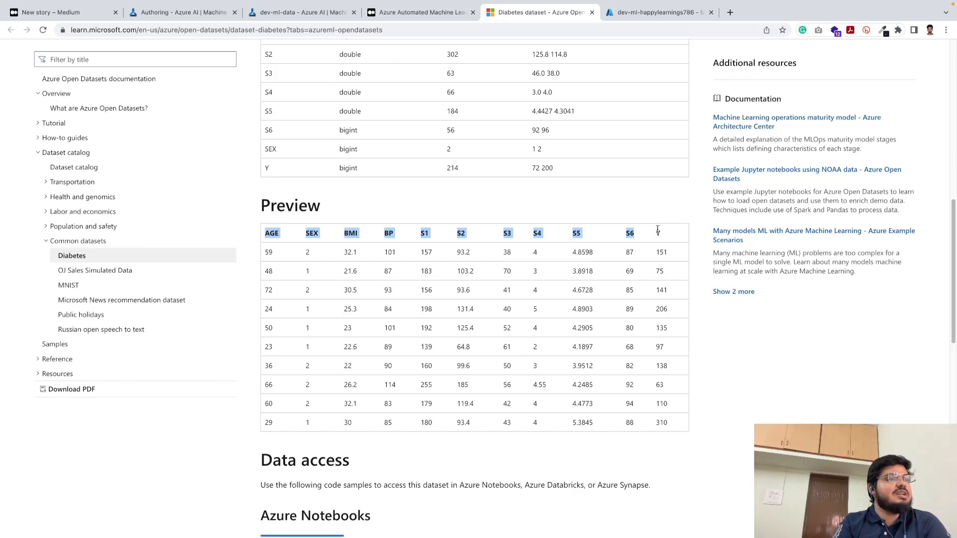
click(629, 234)
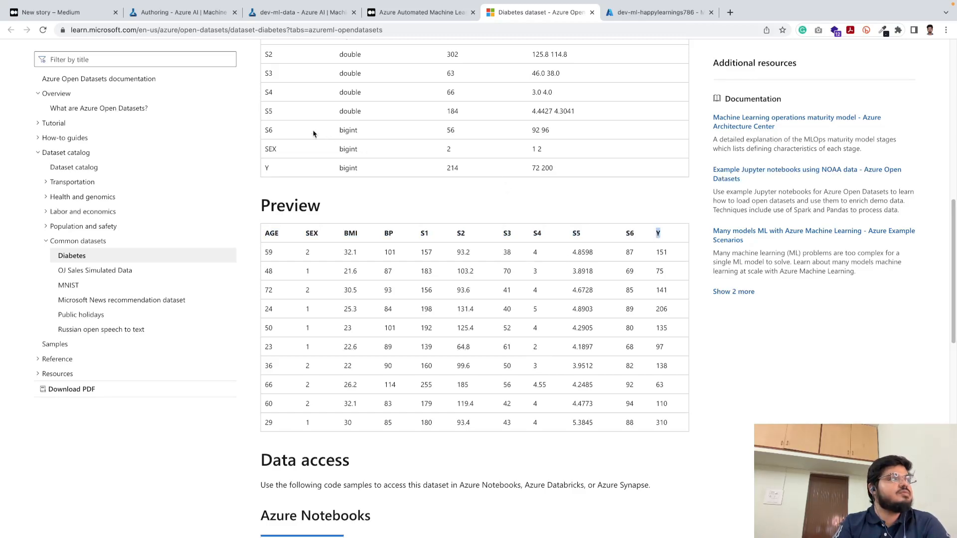
- Return to the Medium draft and read on to the Submitting Pipeline section
click(88, 15)
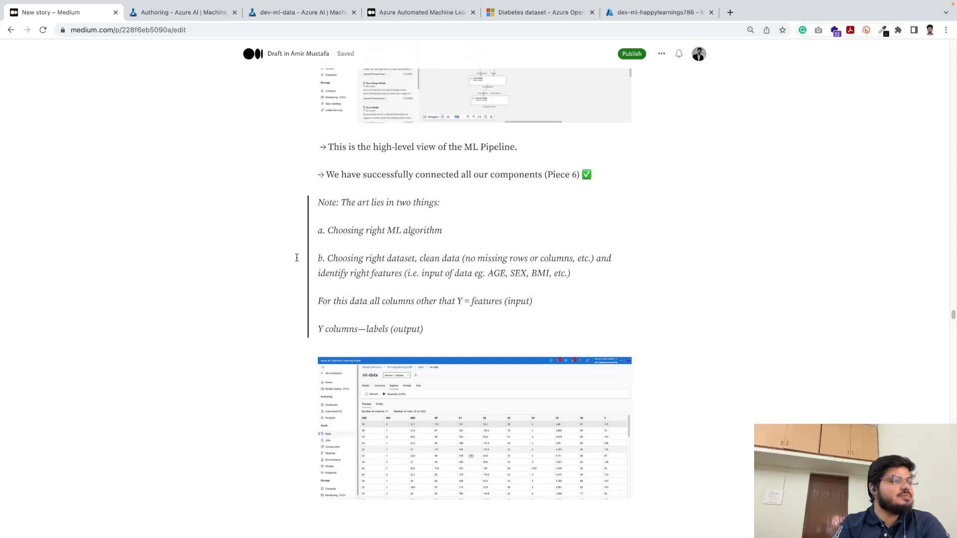
scroll(297, 257, down, 5)
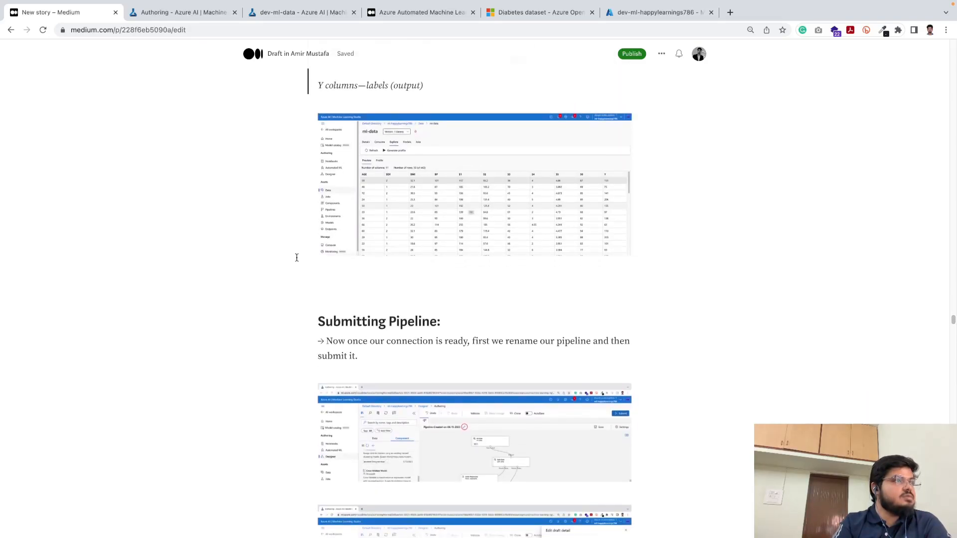
scroll(296, 258, up, 1)
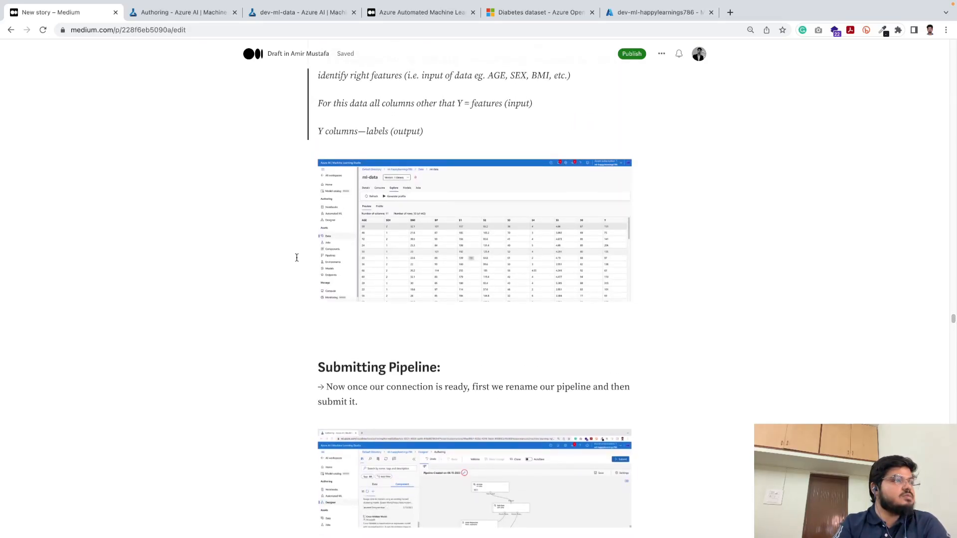
- In the Azure ML designer, inspect the Train Model component's parameters and Label column editor, and check the Diabetes dataset page again
click(194, 14)
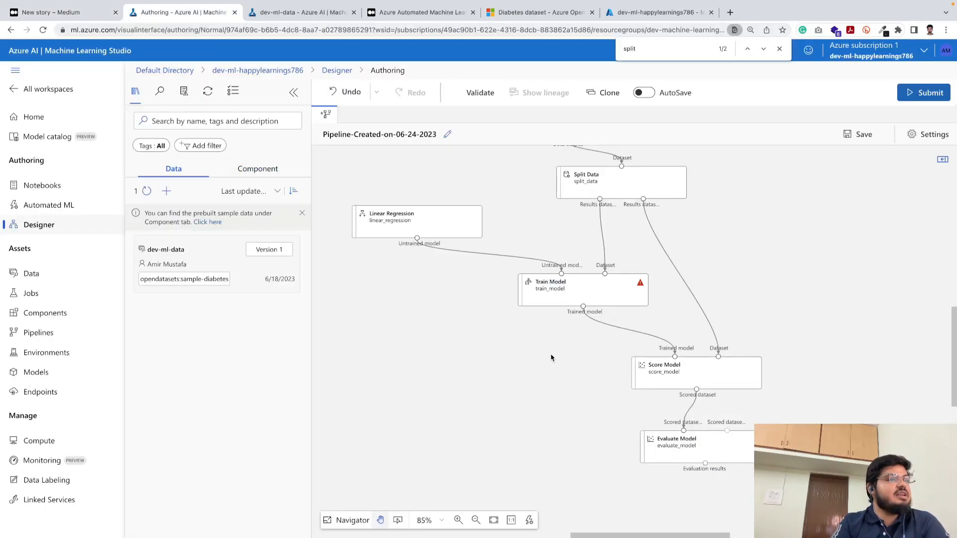
mouse_move(640, 284)
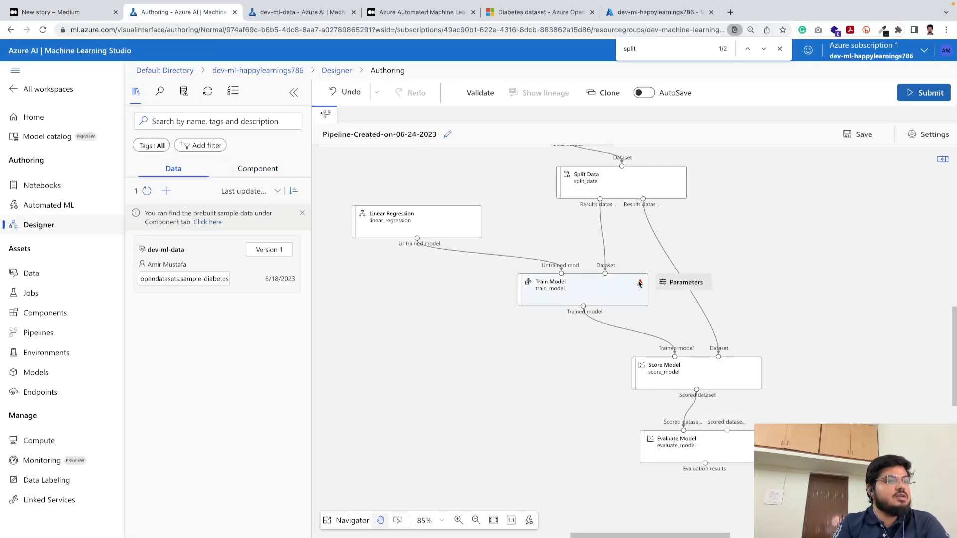
click(675, 282)
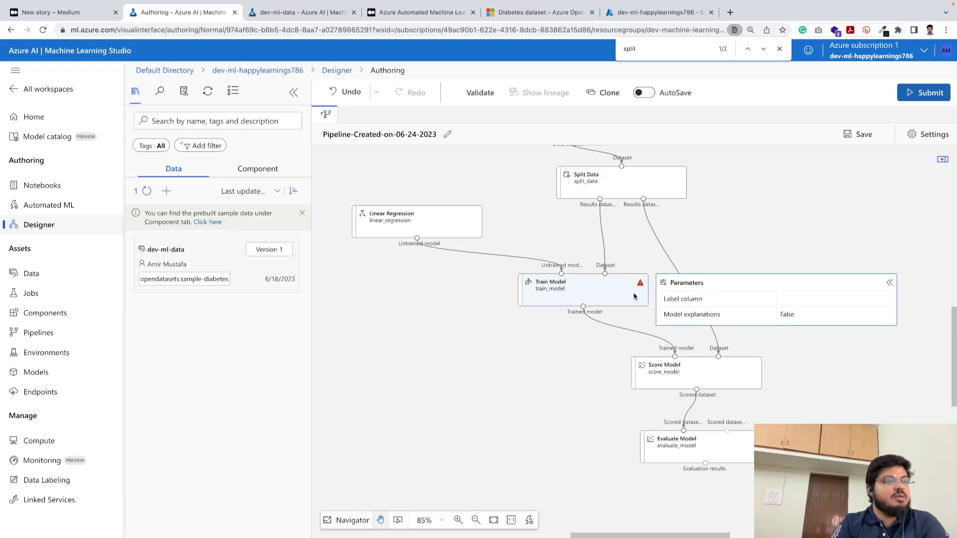
click(579, 292)
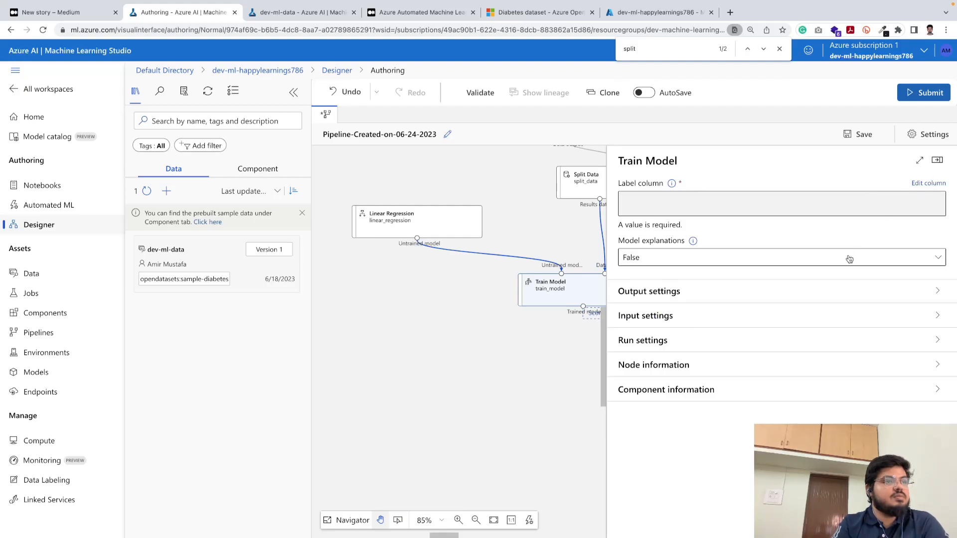
click(927, 184)
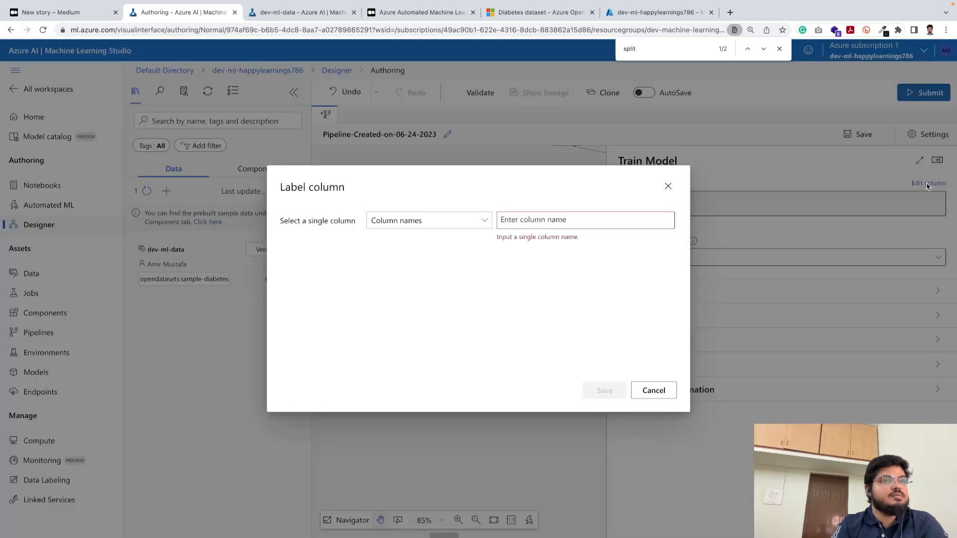
click(668, 186)
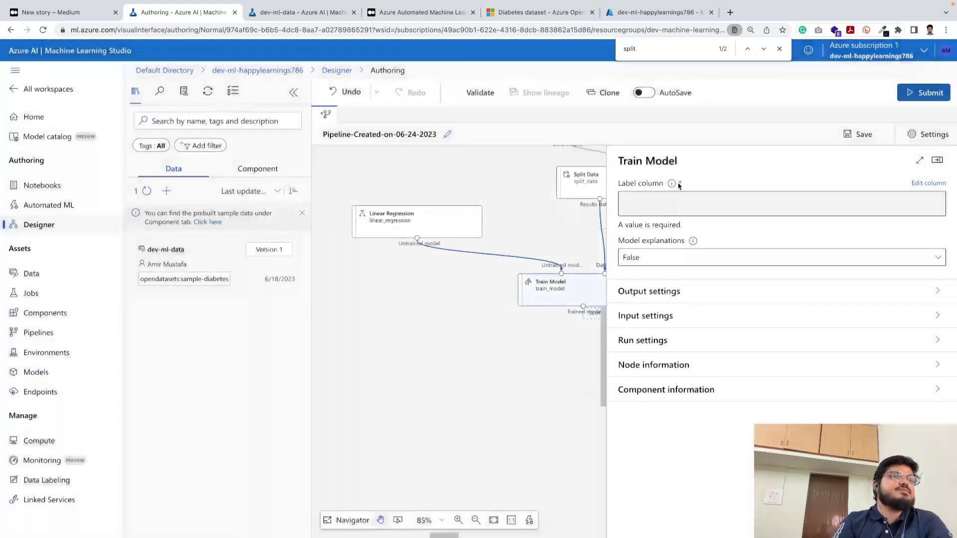
click(937, 160)
scroll(760, 259, up, 1)
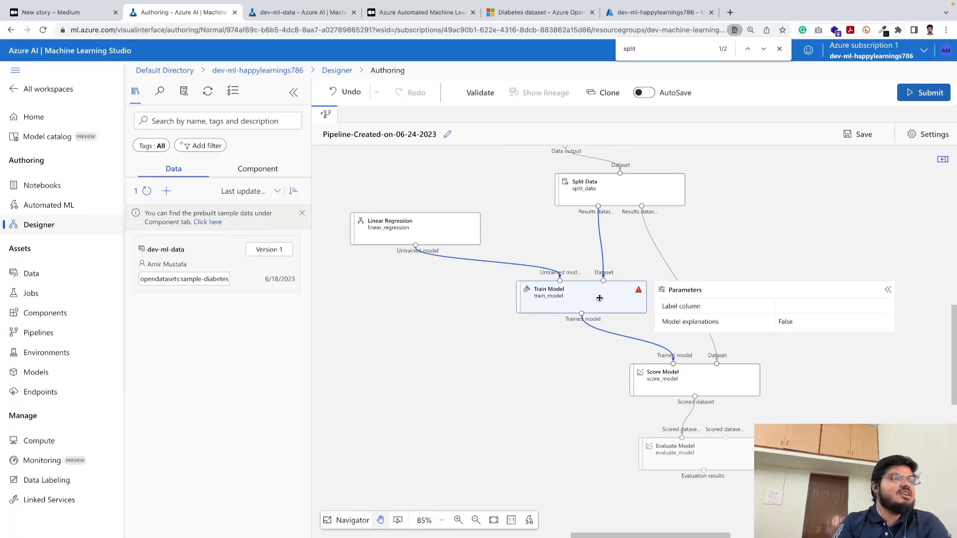
click(541, 14)
click(199, 12)
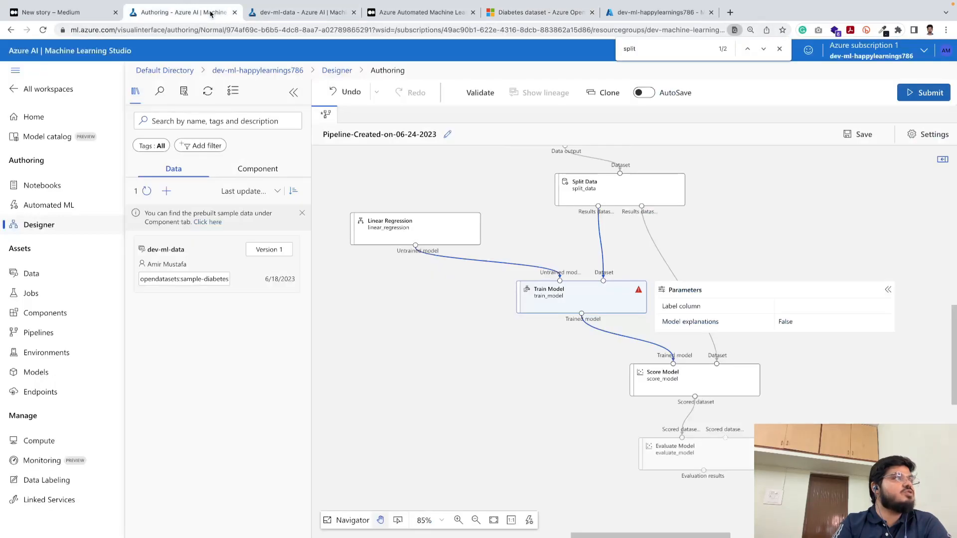
- Check the dev-ml-data preview, set the Train Model's label column to the column name Y, and save the pipeline
click(289, 12)
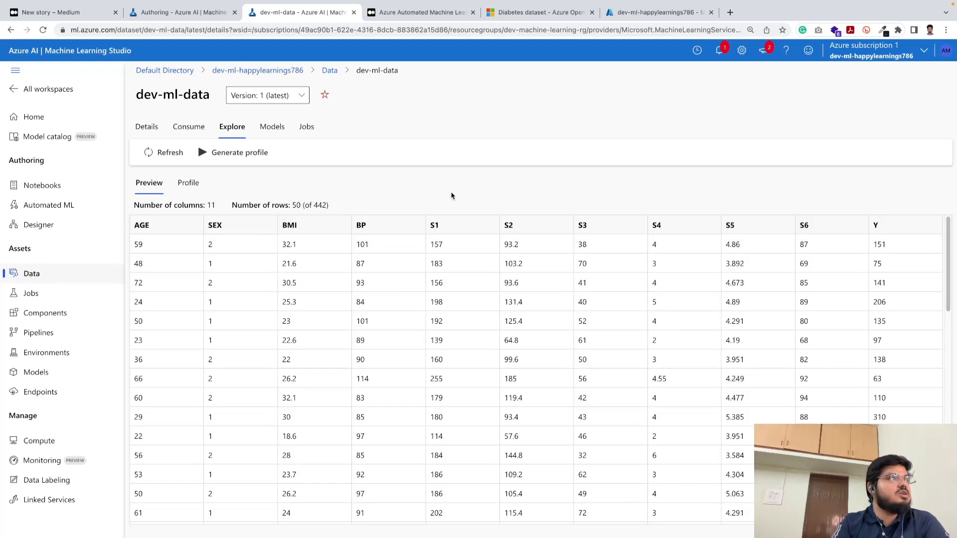
click(186, 13)
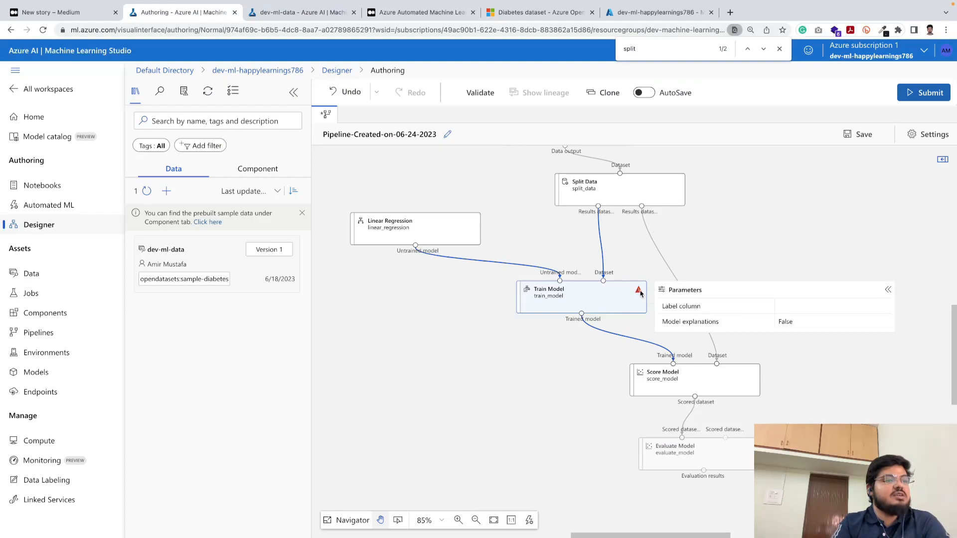
click(622, 298)
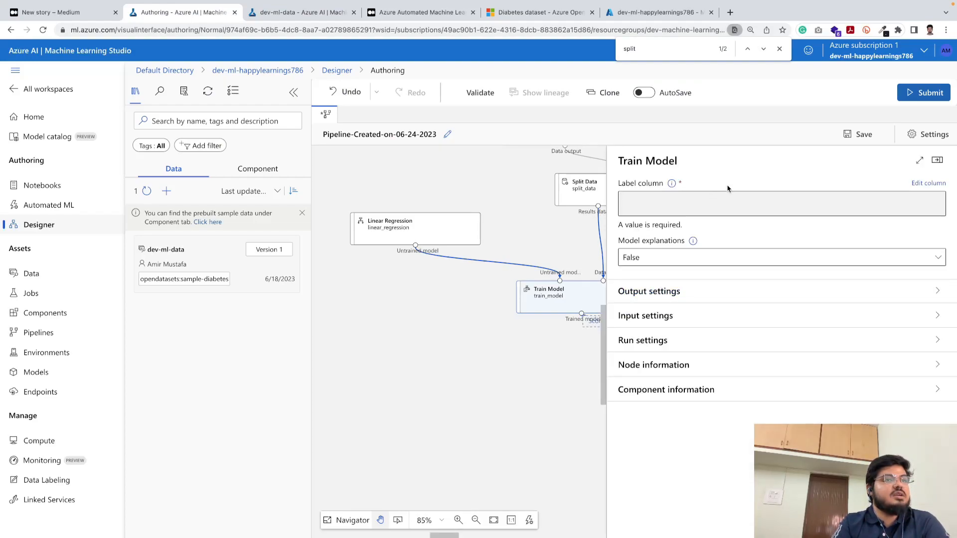
click(930, 184)
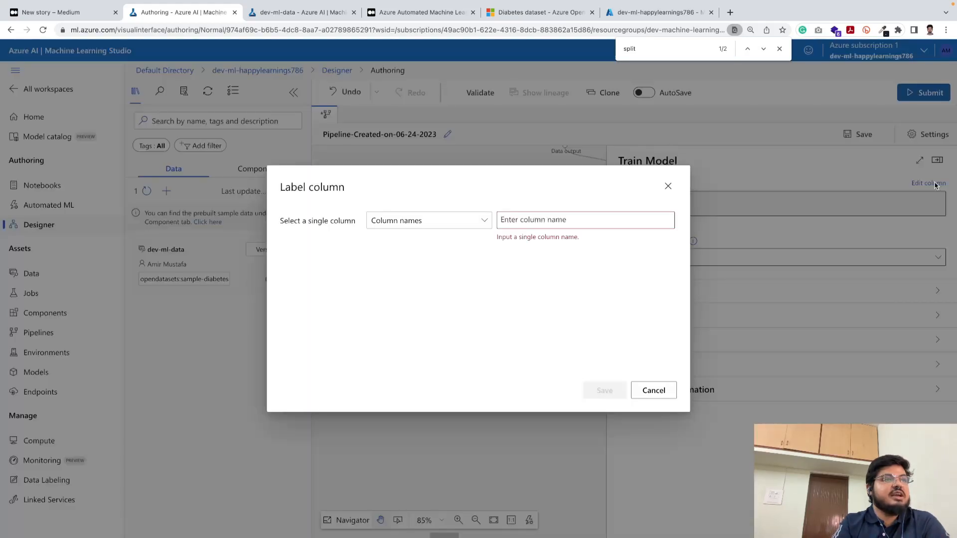
click(587, 221)
text(Y)
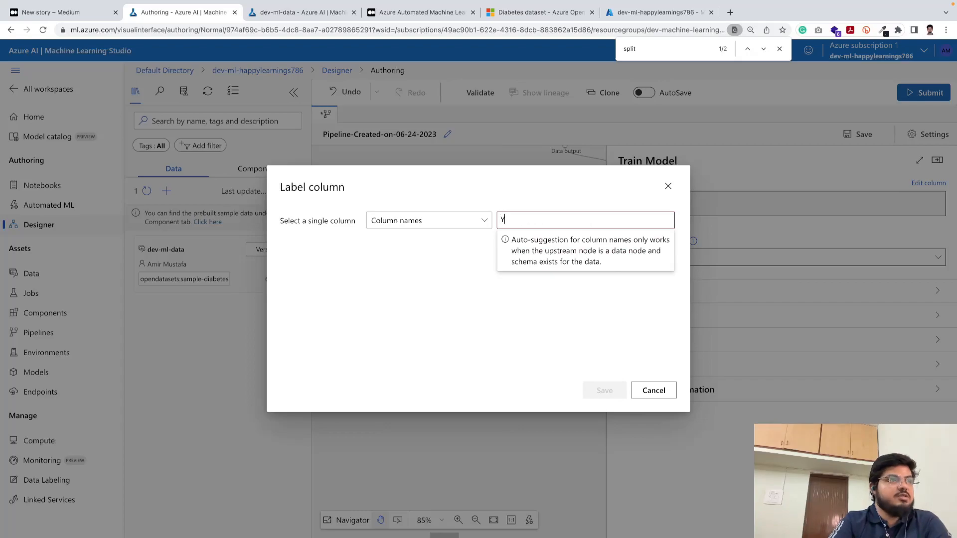
key(Return)
click(604, 391)
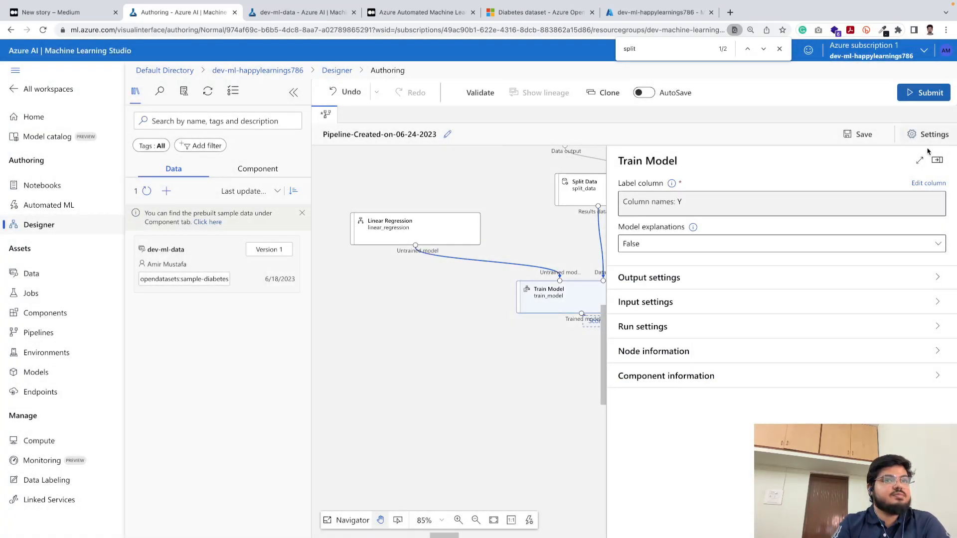
click(937, 160)
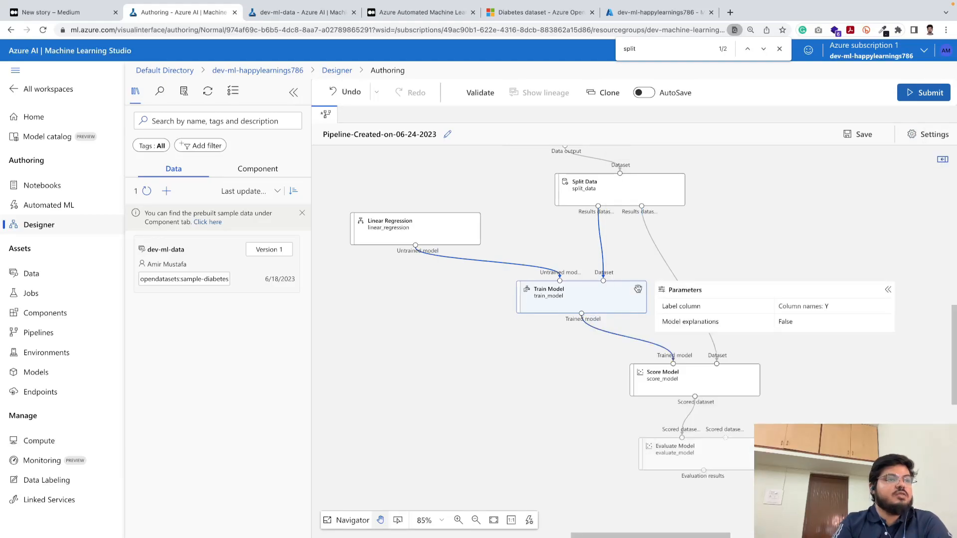
click(523, 386)
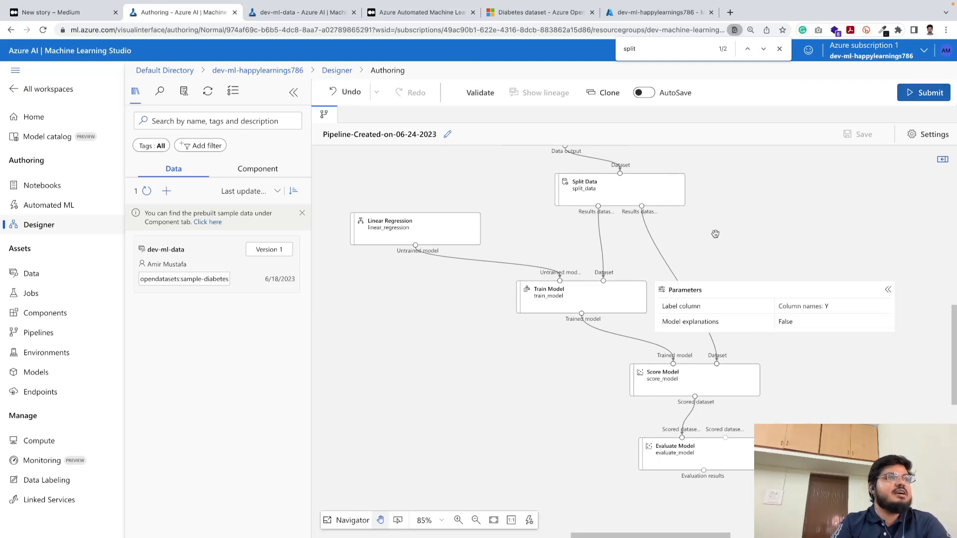
- Submit the pipeline for graph validation and open the settings from the compute target error
scroll(697, 233, up, 5)
scroll(693, 234, down, 5)
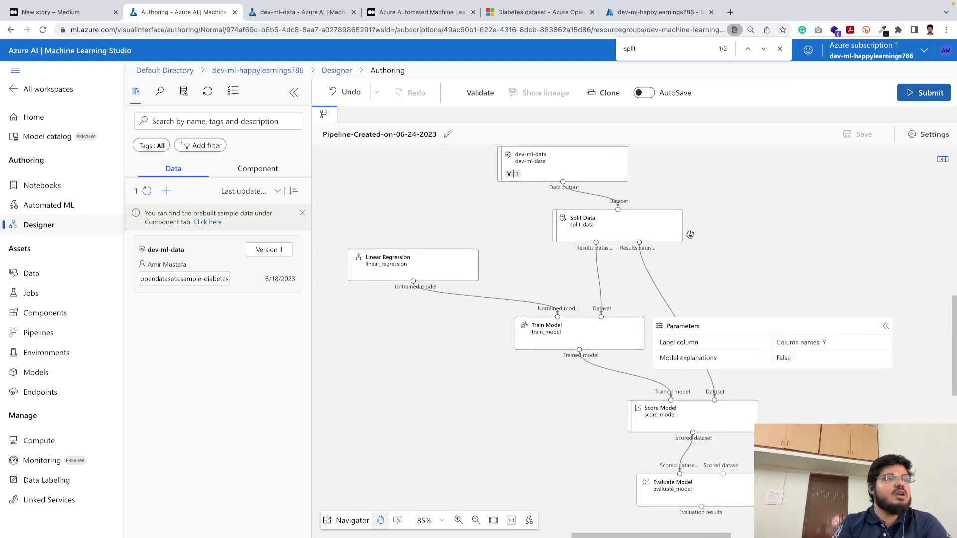
scroll(689, 235, up, 1)
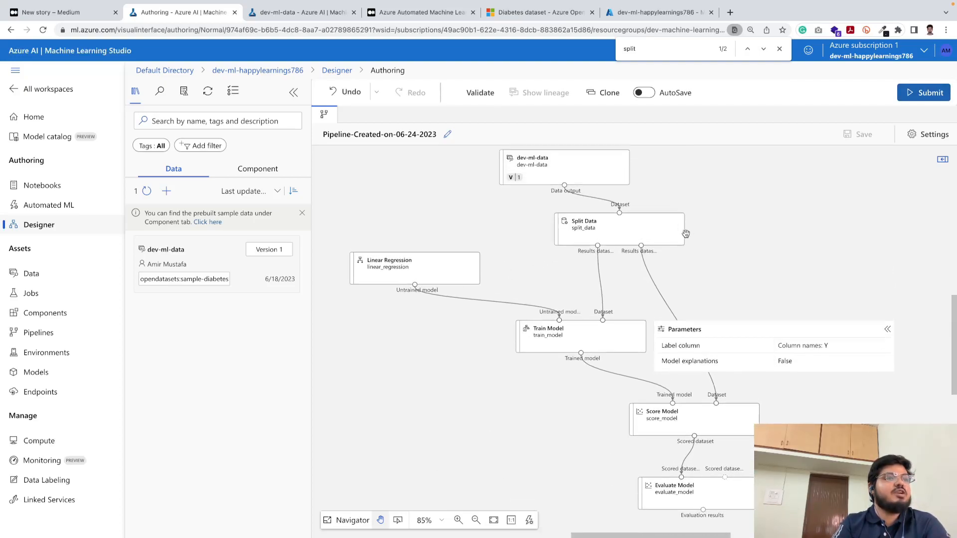
click(664, 336)
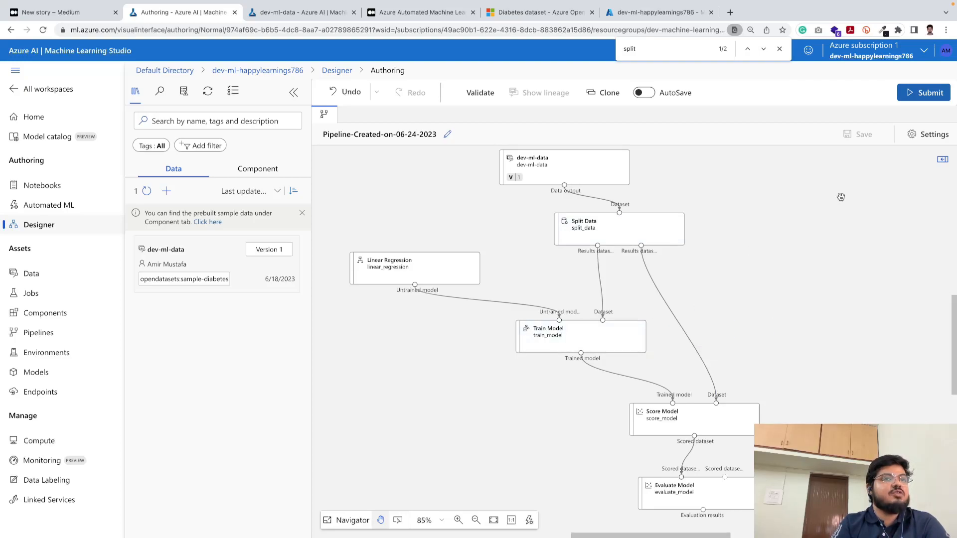
click(922, 92)
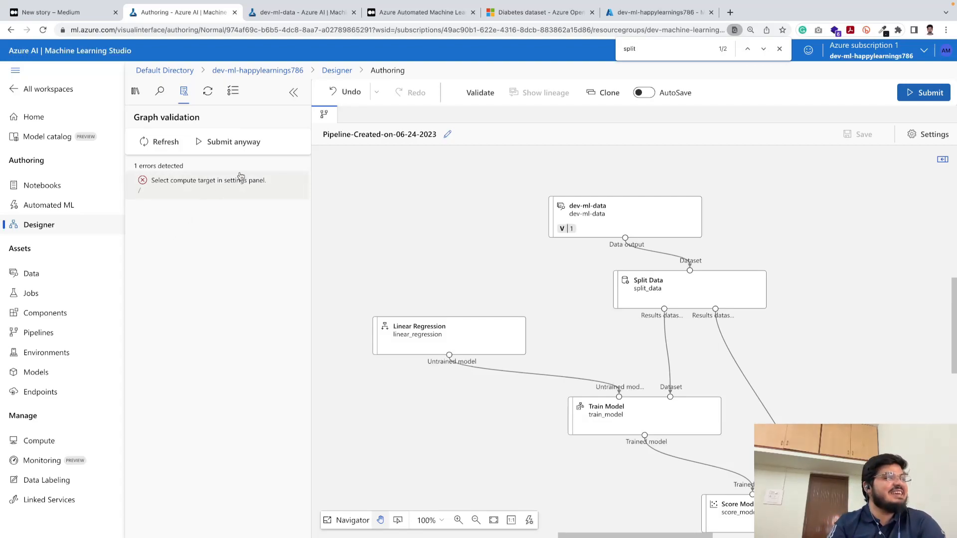
click(176, 186)
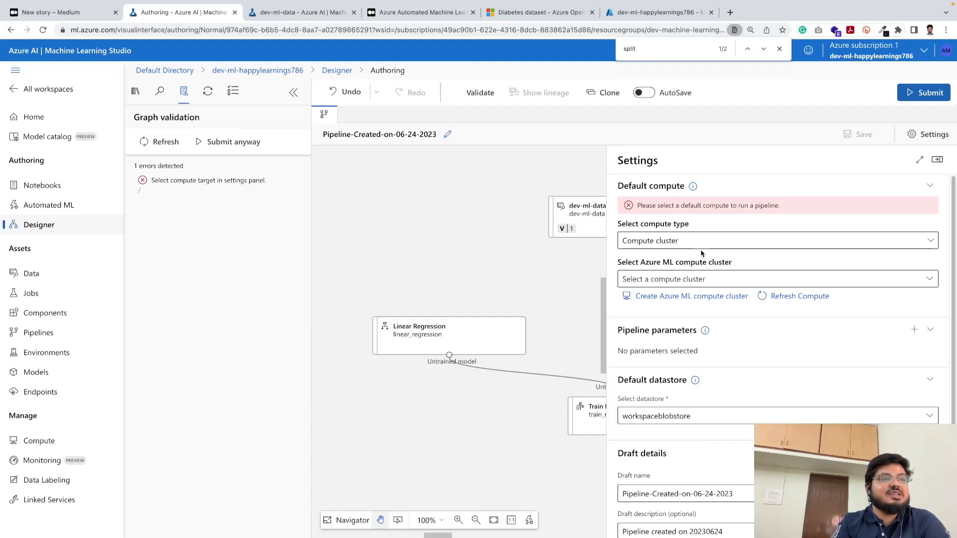
- Review the default compute type and cluster choices, and check the workspace's existing compute clusters and the Medium draft
click(725, 238)
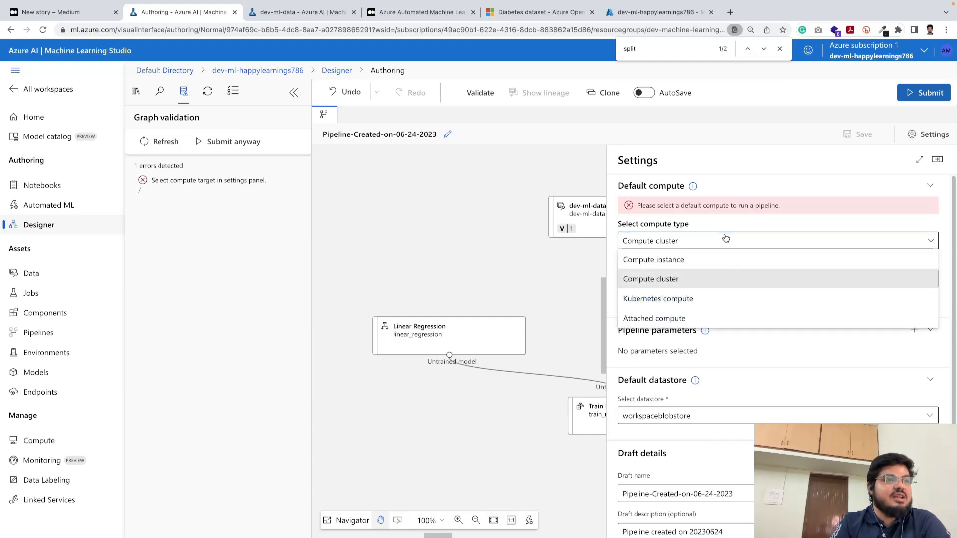
click(725, 238)
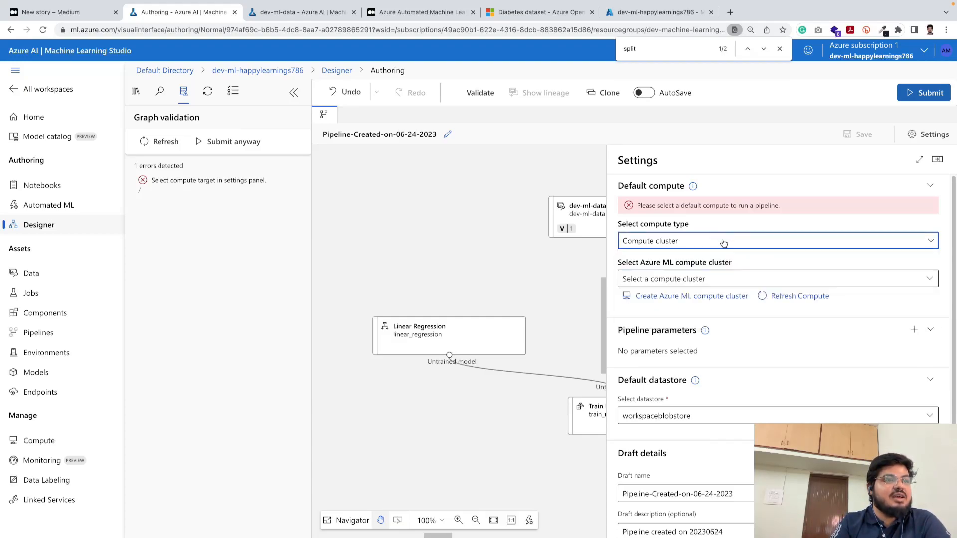
click(705, 280)
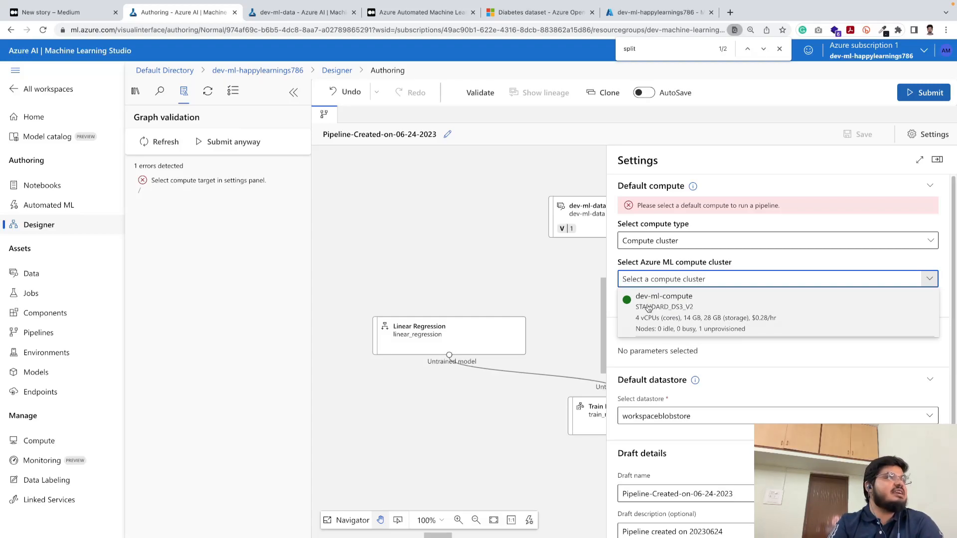
click(287, 12)
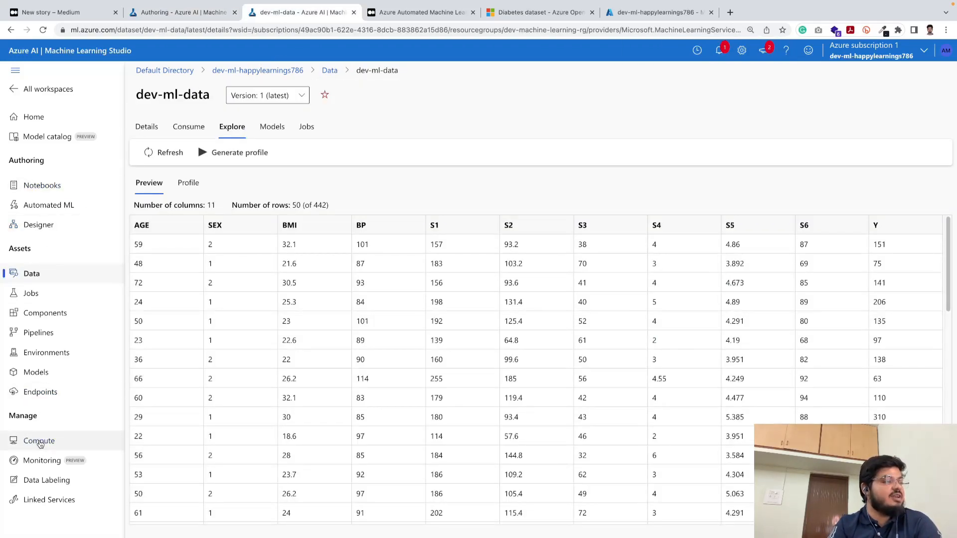
click(40, 443)
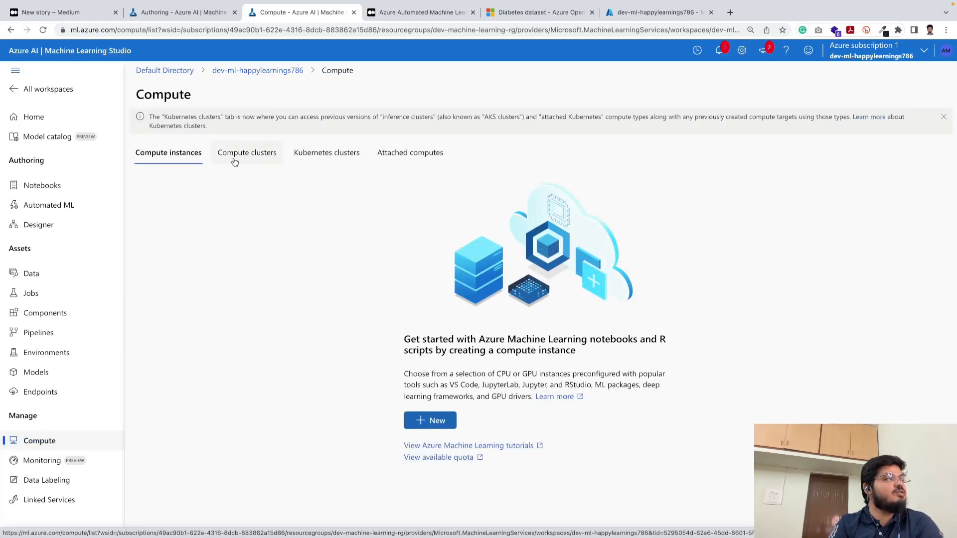
click(234, 162)
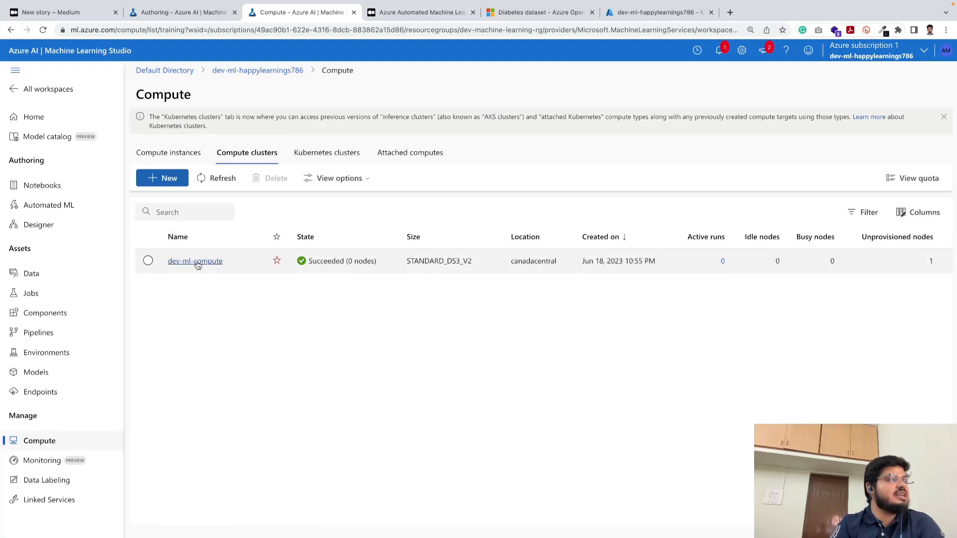
click(72, 13)
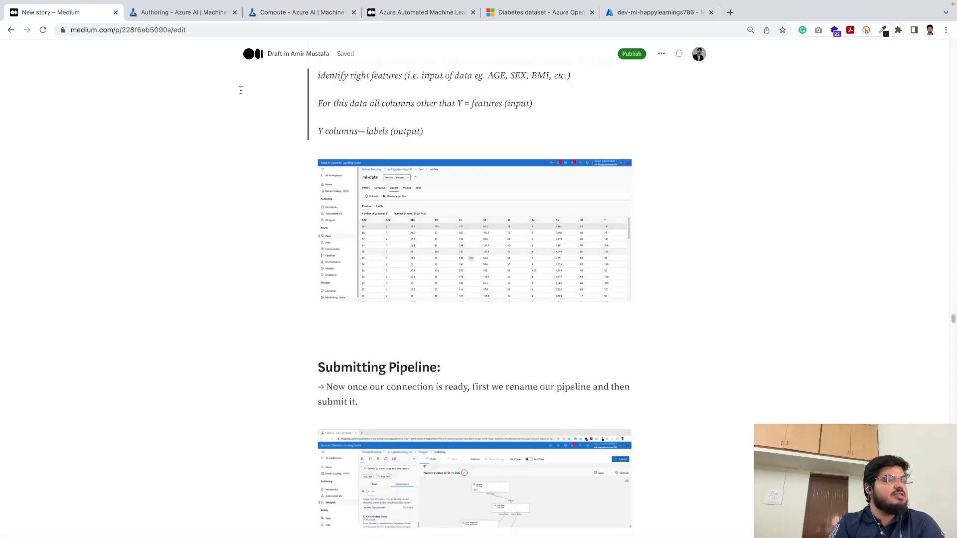
- Back in the designer, select dev-ml-compute as the pipeline's default compute cluster and save the pipeline
click(192, 12)
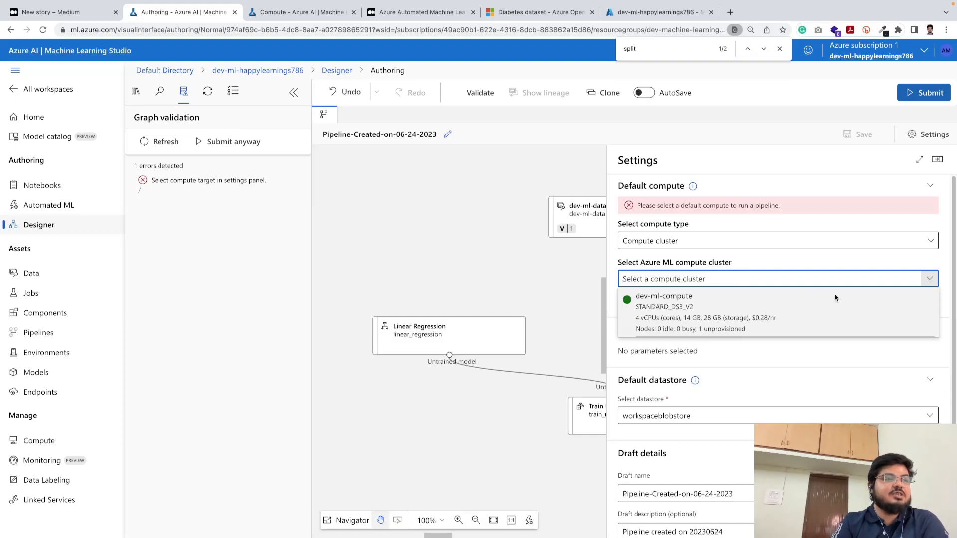
click(831, 319)
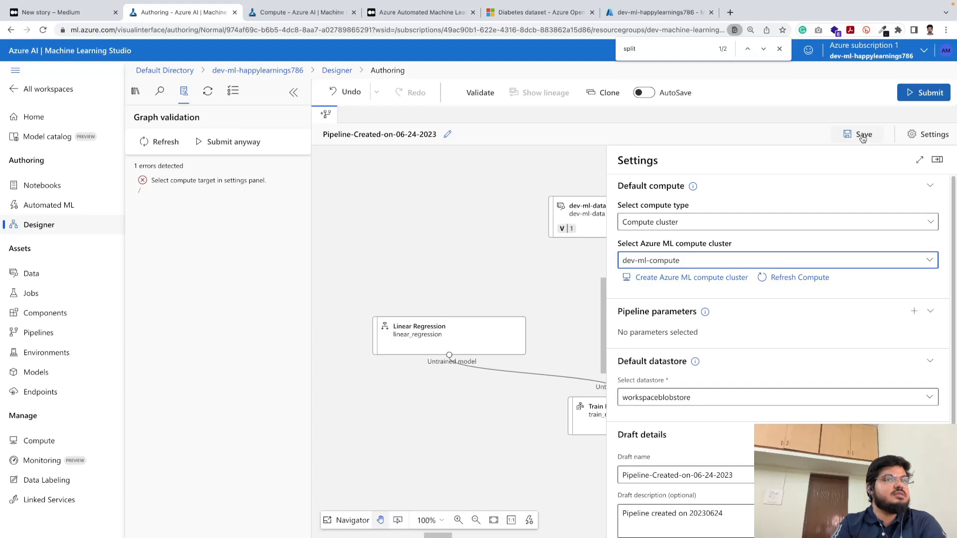
click(941, 160)
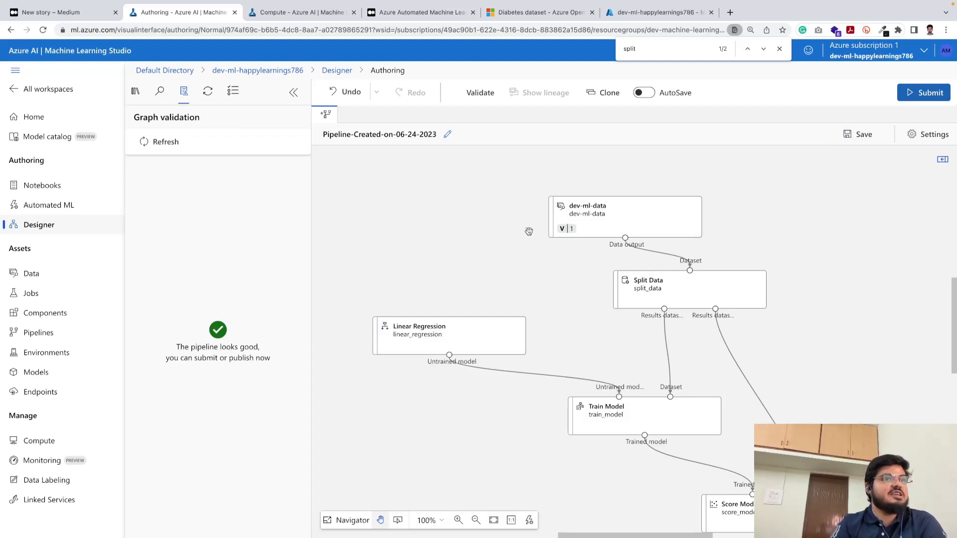
click(852, 135)
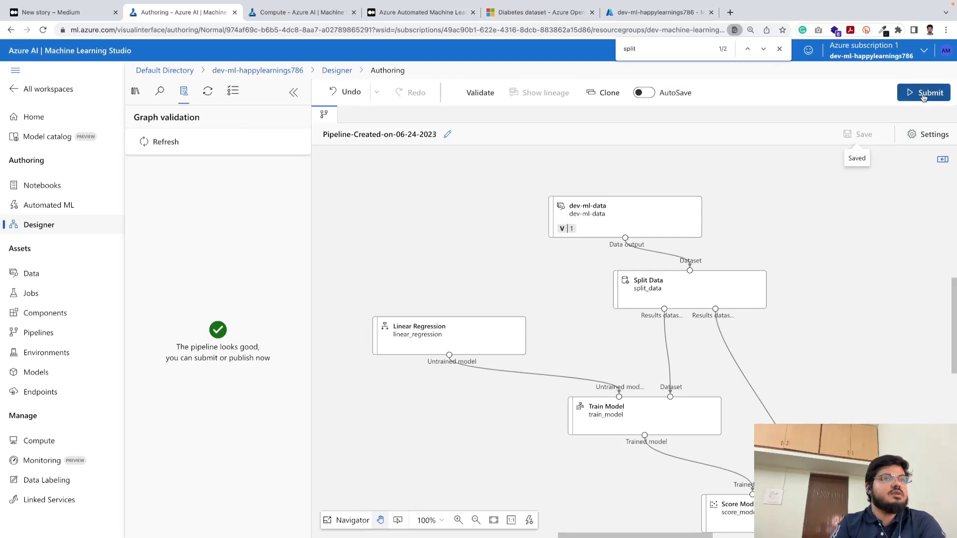
- Dismiss the page search and look at the workspace notifications and the preview features
click(779, 48)
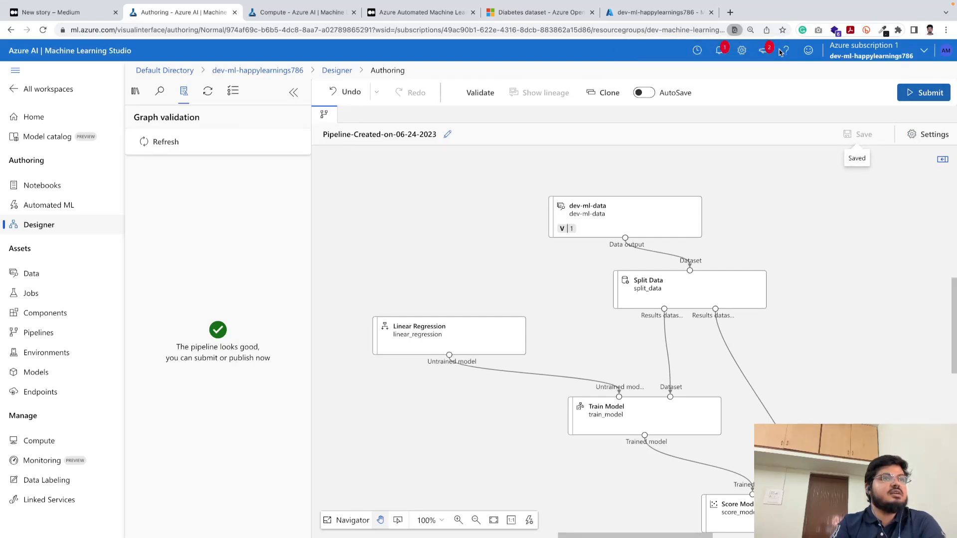
click(719, 50)
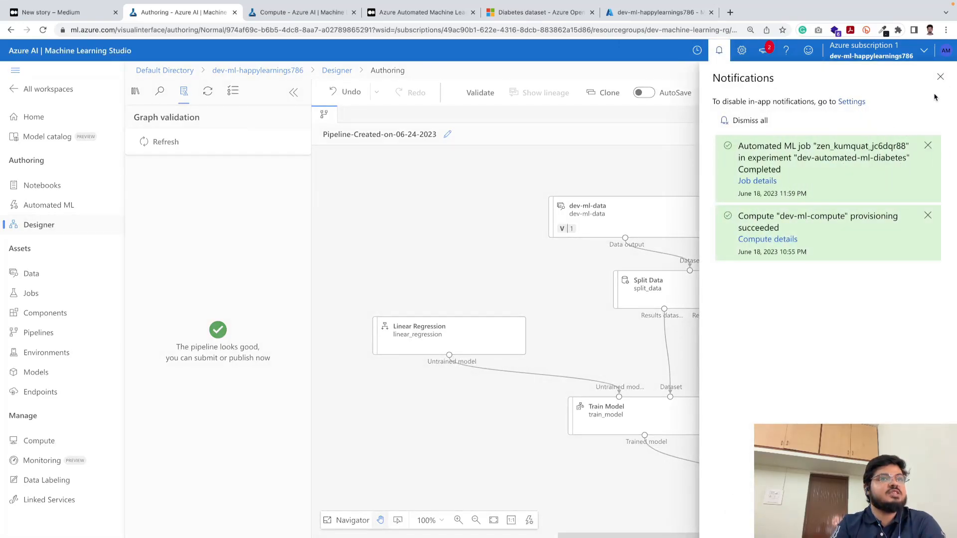
click(940, 77)
click(766, 51)
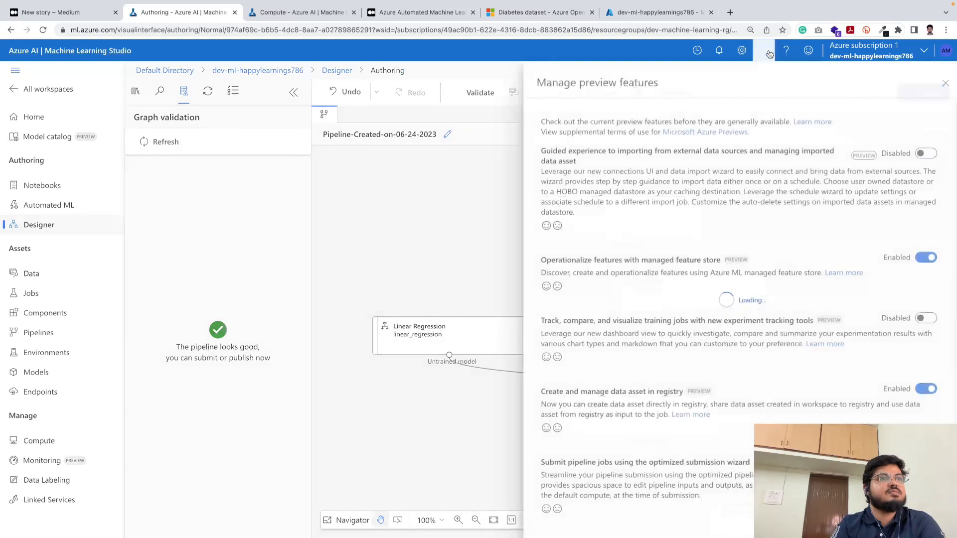
click(768, 52)
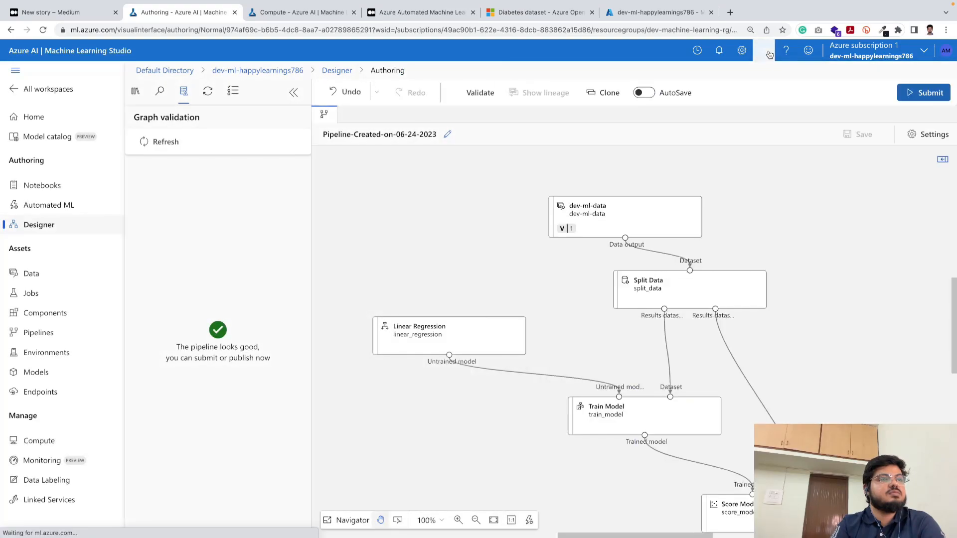
- Submit the pipeline again and choose to create a new experiment in the pipeline job setup
click(923, 95)
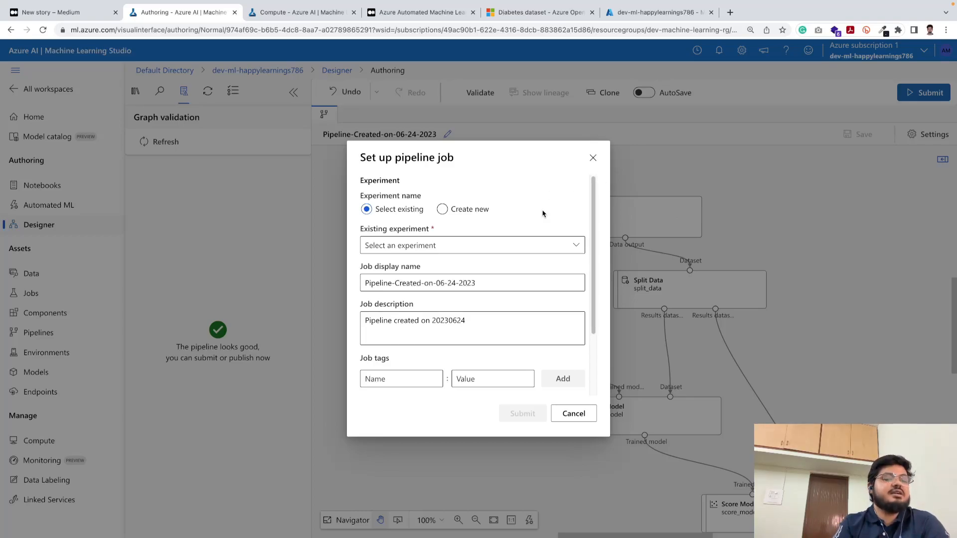
click(443, 210)
click(433, 246)
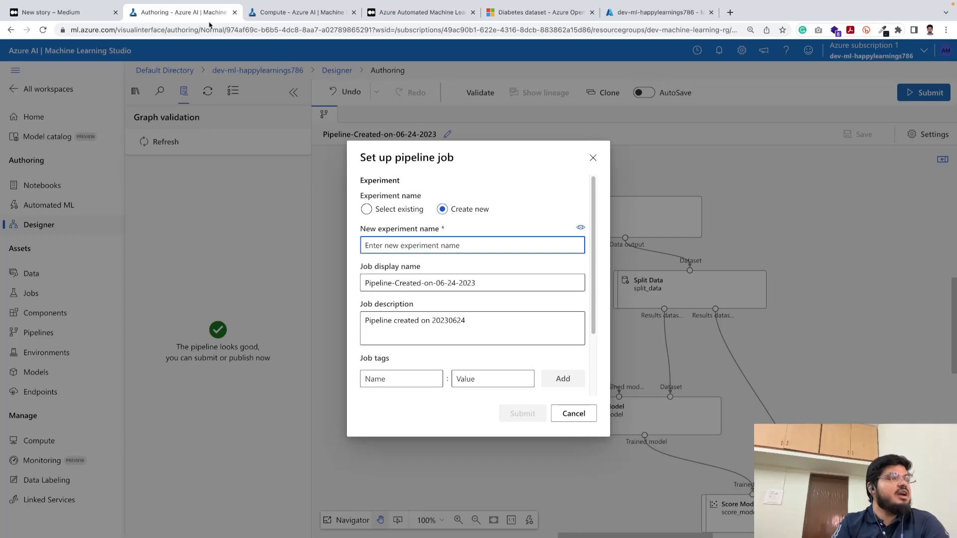
- Switch to the Medium draft and review its sections on renaming the pipeline, submitting it and the graph validation error
click(74, 12)
scroll(303, 187, down, 4)
scroll(303, 188, down, 4)
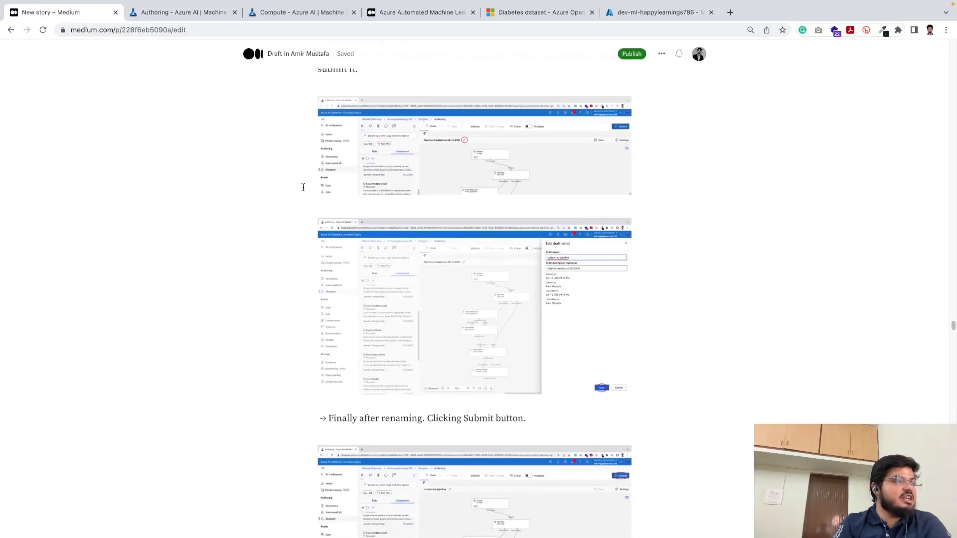
click(356, 214)
scroll(386, 246, down, 4)
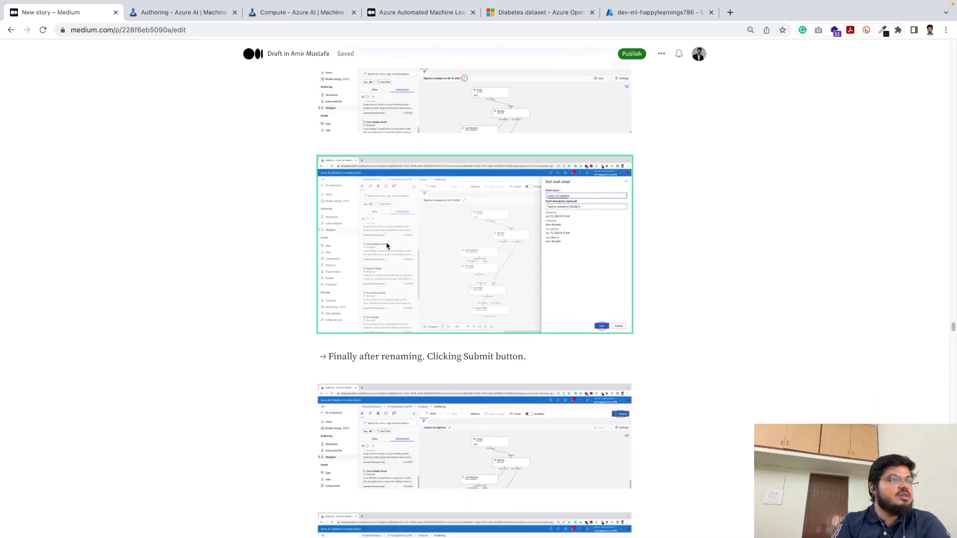
scroll(386, 264, down, 2)
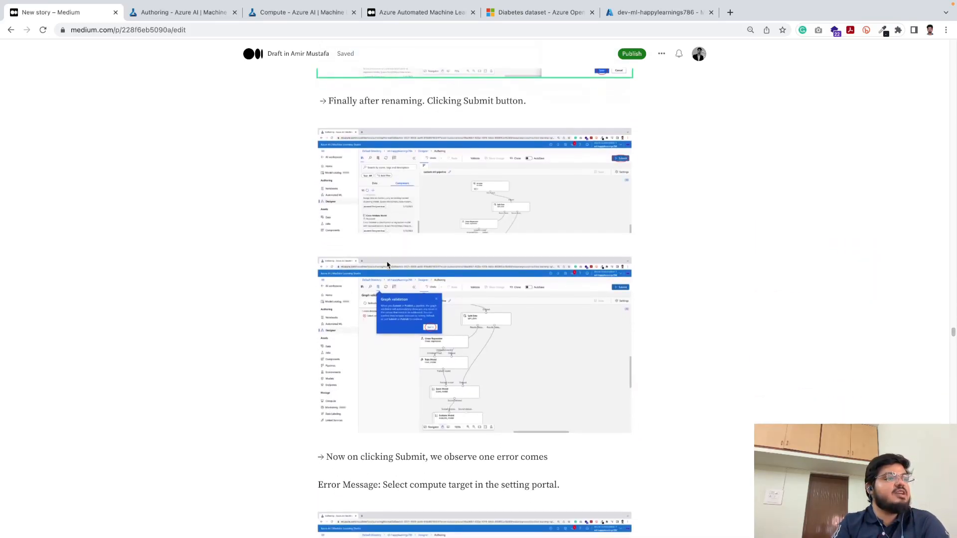
click(387, 265)
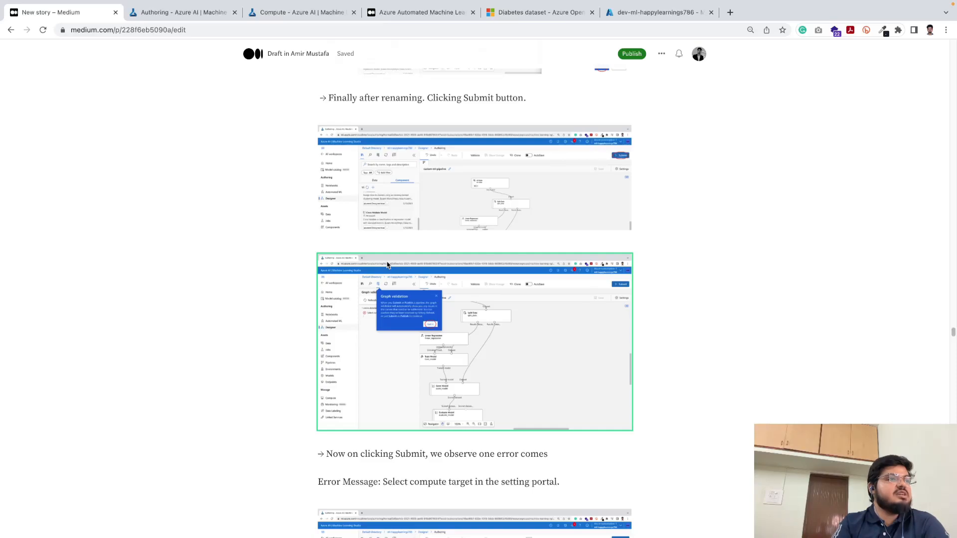
scroll(387, 265, up, 2)
click(401, 270)
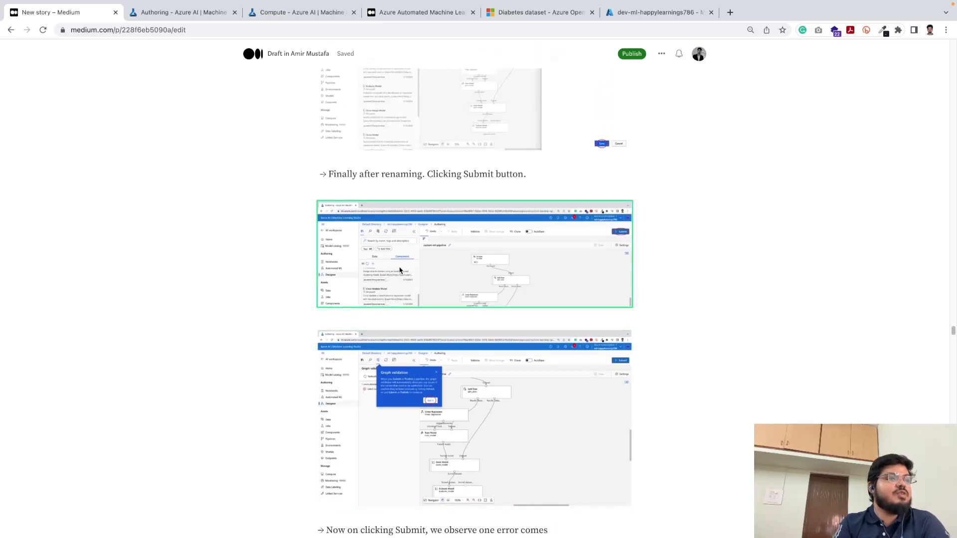
scroll(444, 300, down, 6)
click(444, 301)
scroll(444, 301, down, 1)
scroll(444, 301, up, 5)
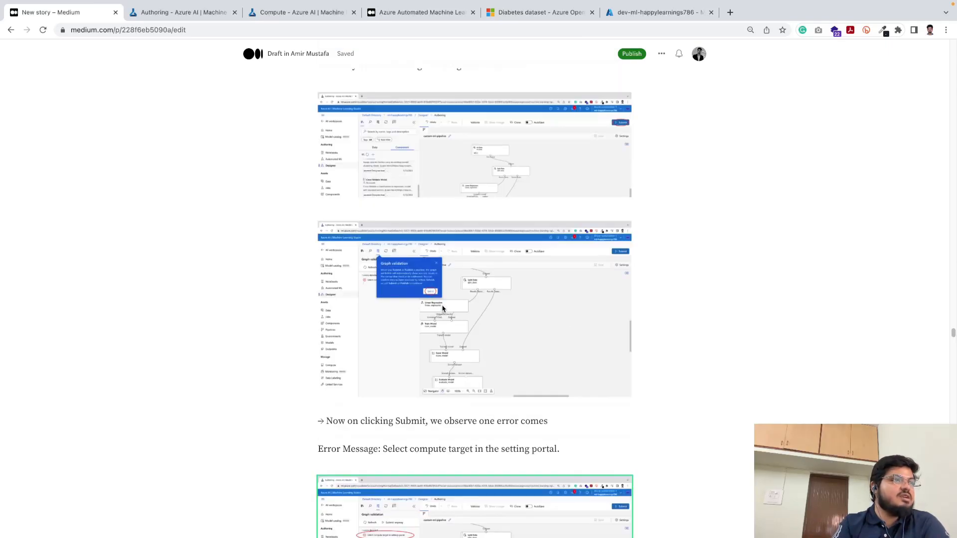
click(442, 308)
scroll(443, 308, down, 6)
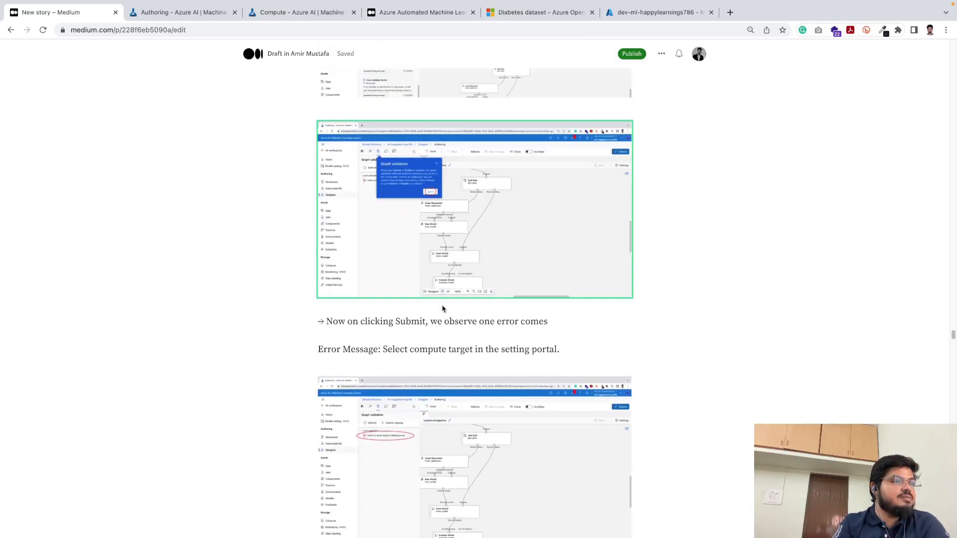
click(442, 308)
scroll(442, 308, up, 5)
click(442, 308)
scroll(443, 308, down, 6)
click(443, 308)
scroll(395, 254, down, 2)
- Read the draft's sections on compute selection and the pipeline job setup with its example experiment name, and glance at the Azure portal workspace
scroll(389, 190, down, 10)
click(389, 190)
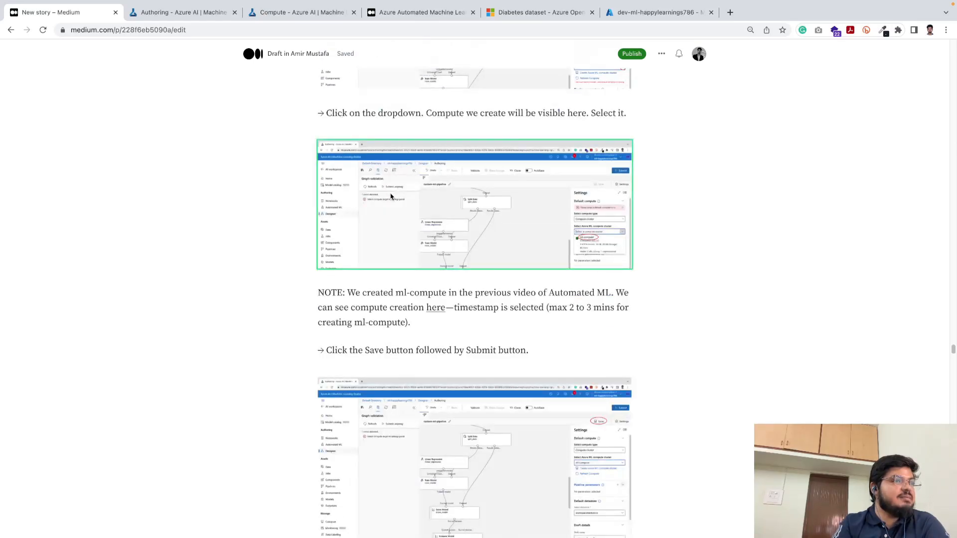
scroll(408, 261, down, 9)
click(407, 261)
scroll(408, 262, down, 5)
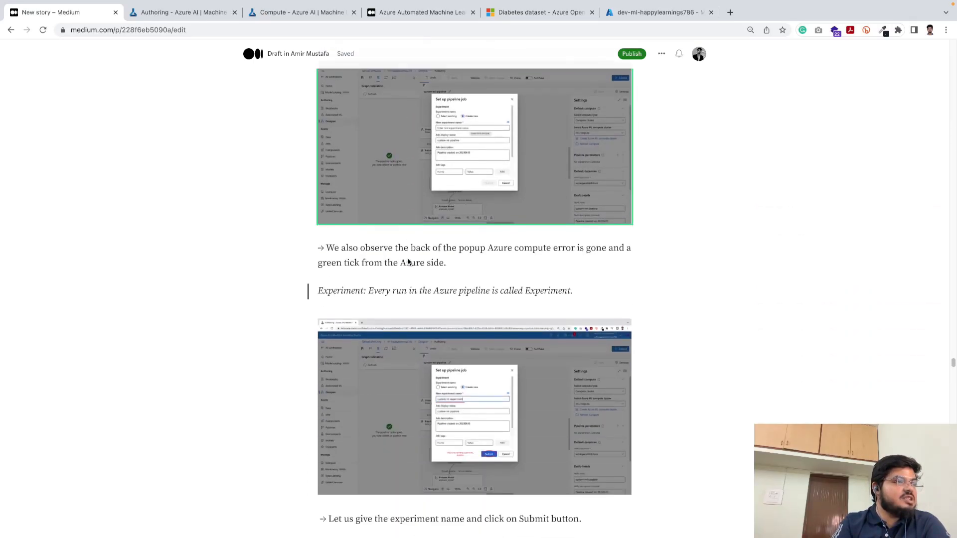
click(407, 262)
scroll(453, 329, up, 3)
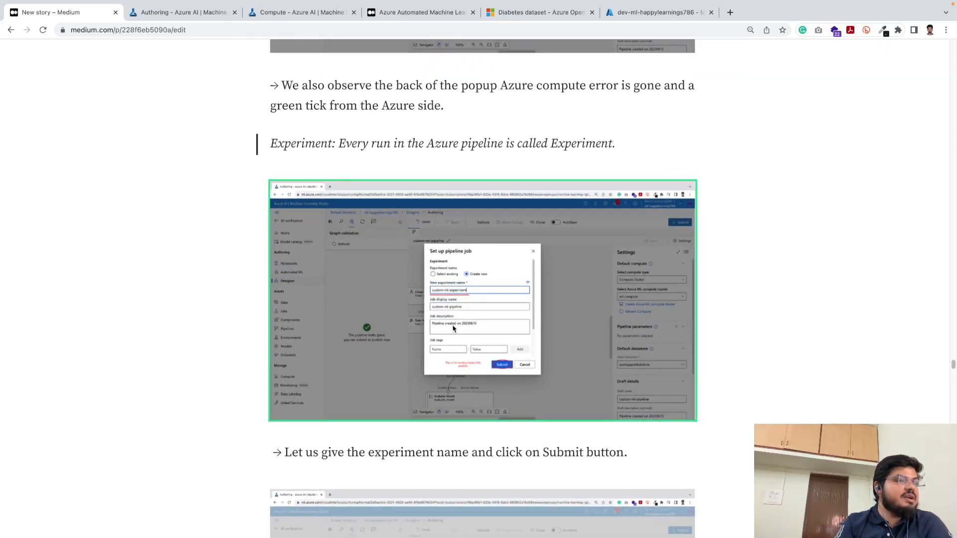
click(656, 19)
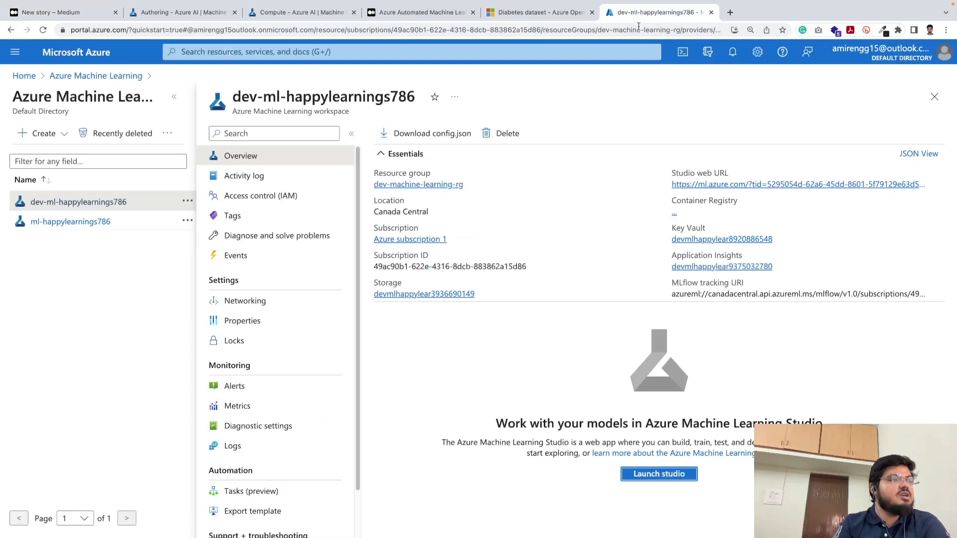
click(40, 14)
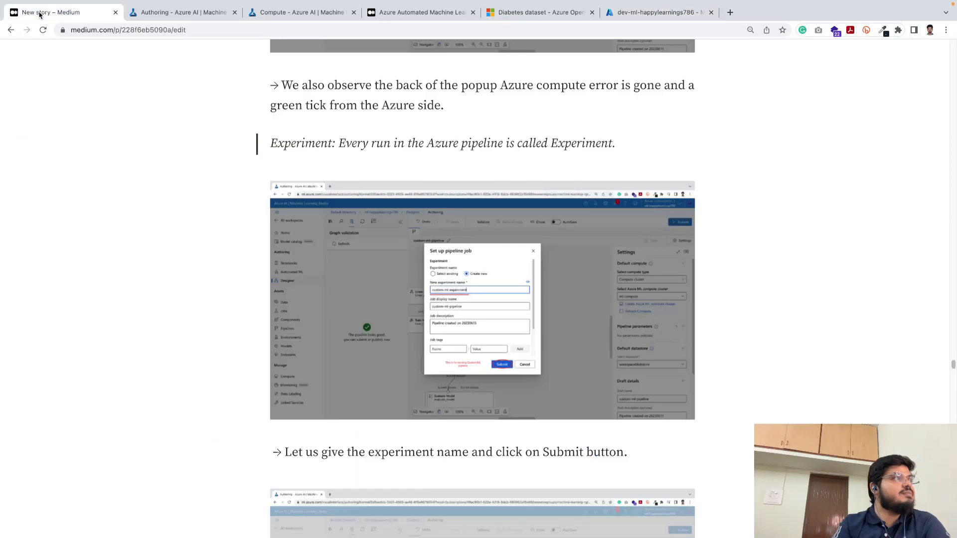
- Back in the designer's pipeline job setup, name the new experiment custom_ml_run_dev
click(184, 12)
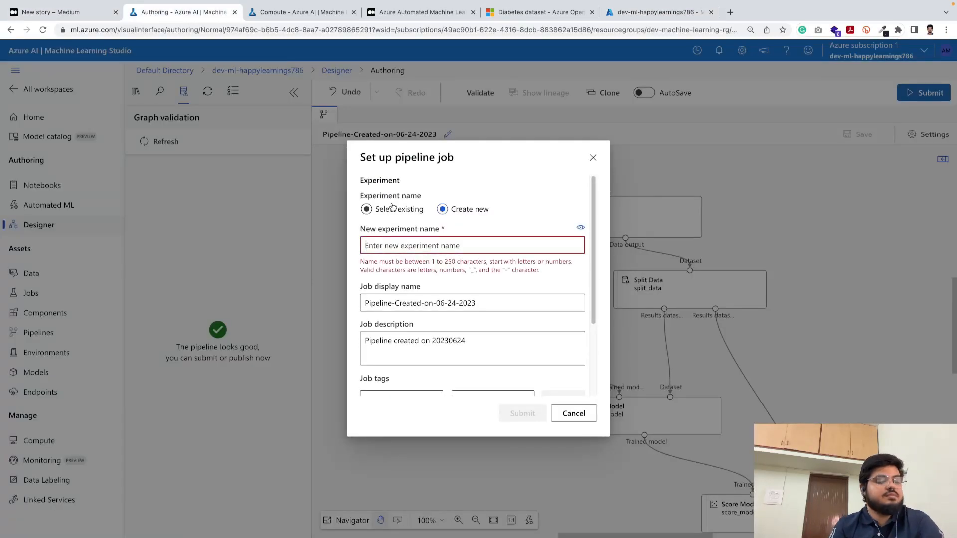
text(cistom)
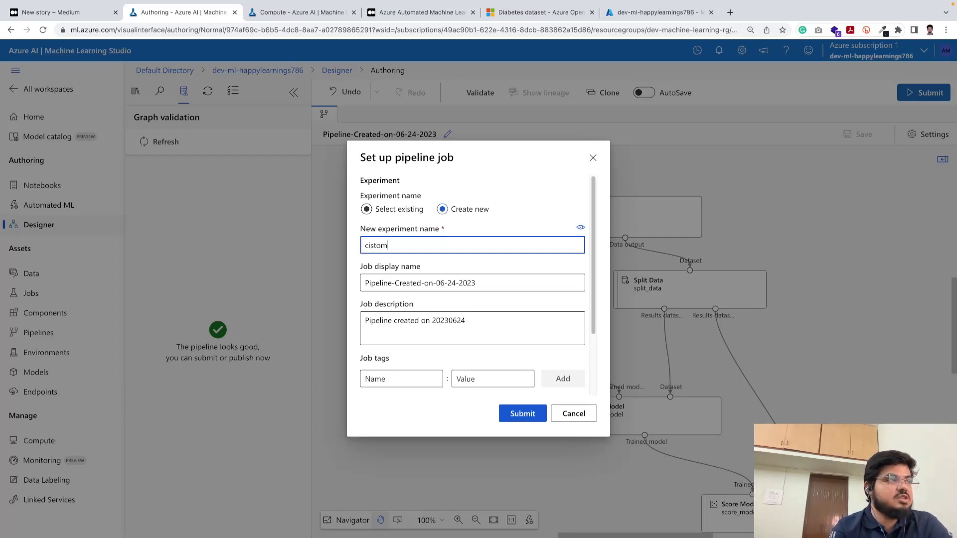
key(BackSpace)
key(BackSpace)
key(BackSpace)
text(c)
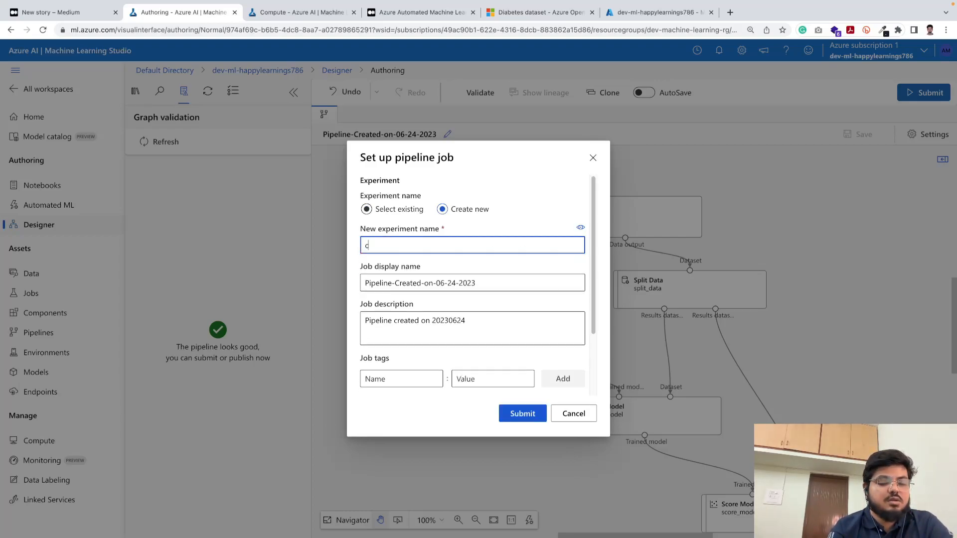
text(usto,)
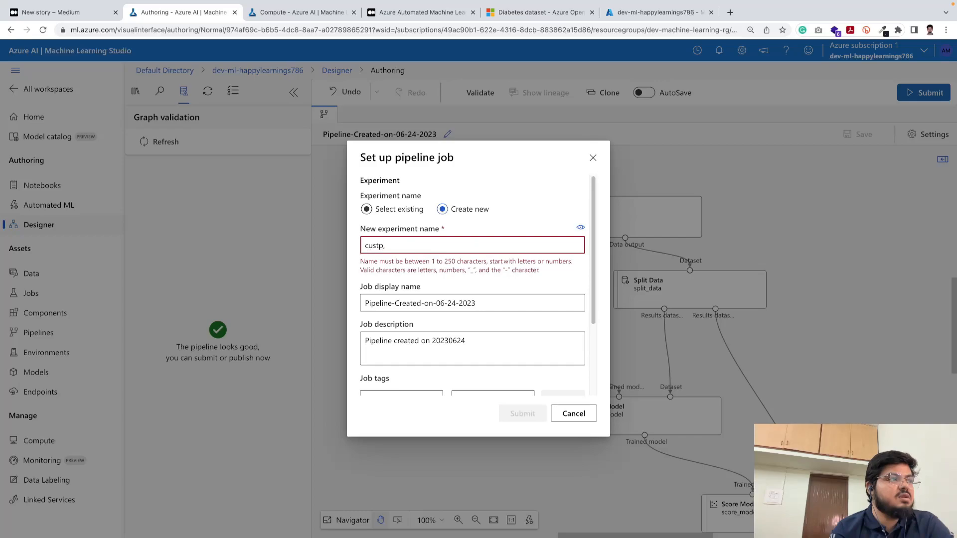
key(BackSpace)
key(BackSpace)
text(om)
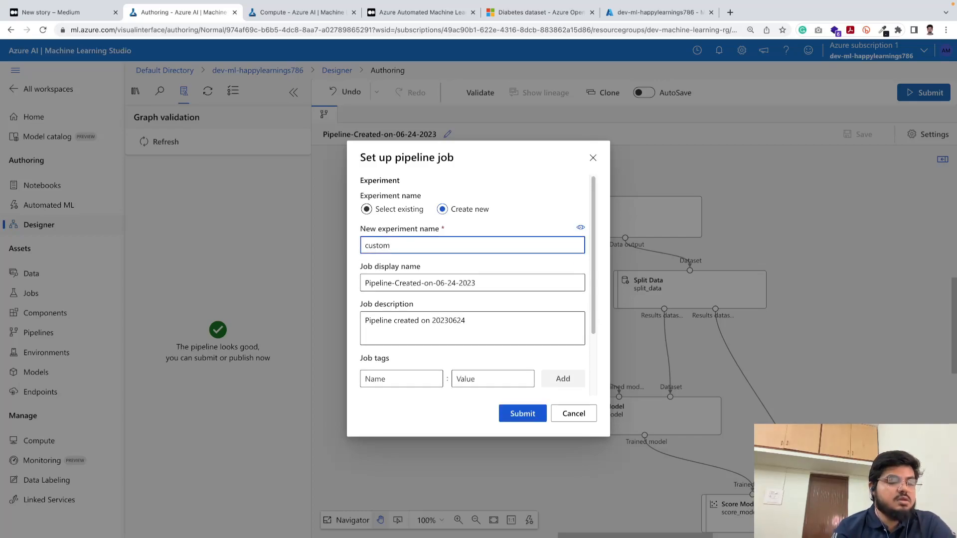
text(_ml_run_dev)
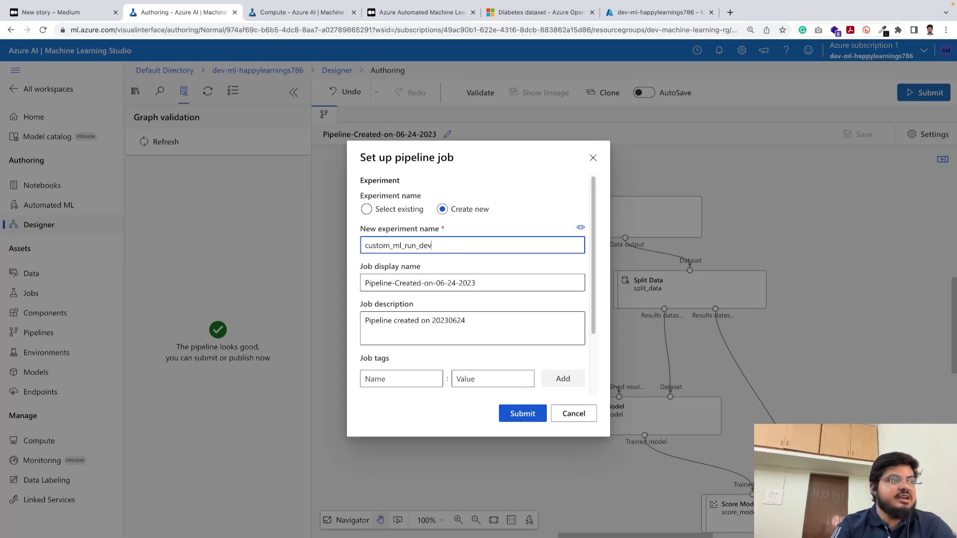
- Change the new experiment name to custom_ml_experiment_dev and submit the pipeline job
click(416, 245)
key(BackSpace)
key(BackSpace)
key(BackSpace)
text(expe)
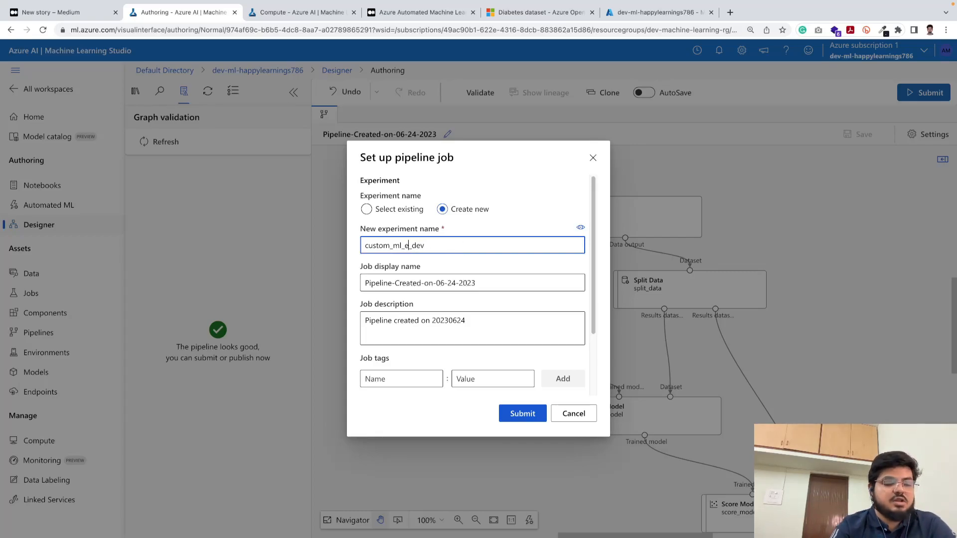
text(riment)
key(BackSpace)
text(t)
key(ctrl+a)
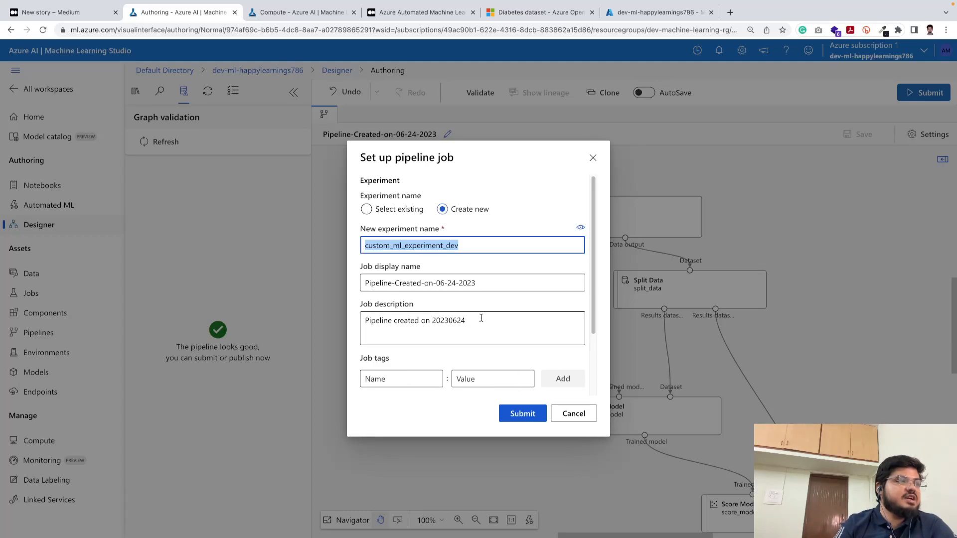
click(522, 416)
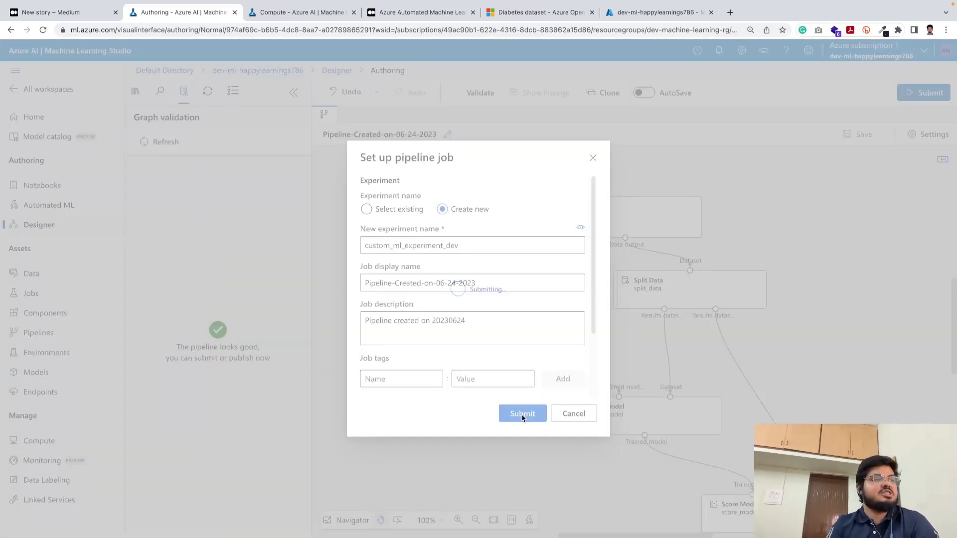
- Look at the recording software briefly, return to the designer and check the workspace notifications for the submitted pipeline job
key(super+Tab)
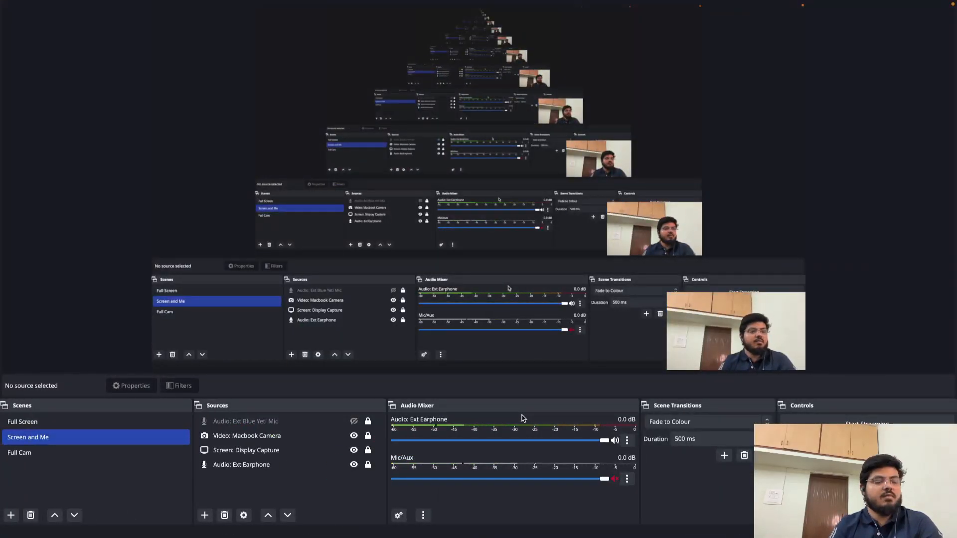
key(super+Tab)
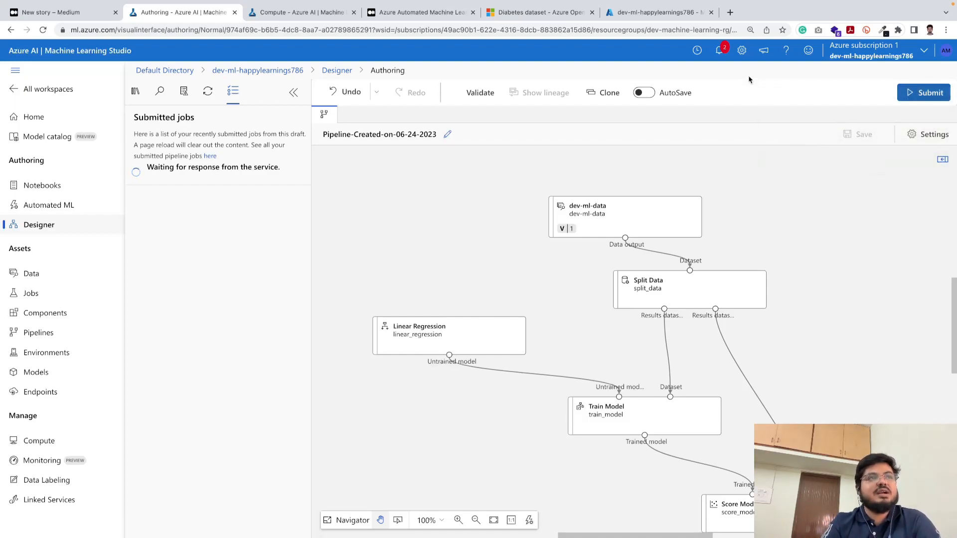
click(726, 55)
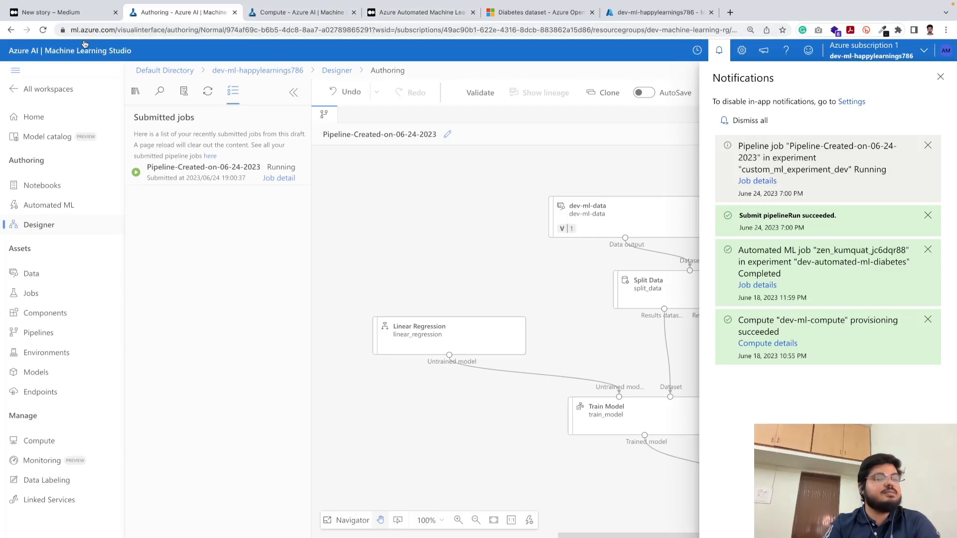
- Review the Medium draft's sections on the running pipeline, the experiment completion notifications and the submitted job's status
click(55, 14)
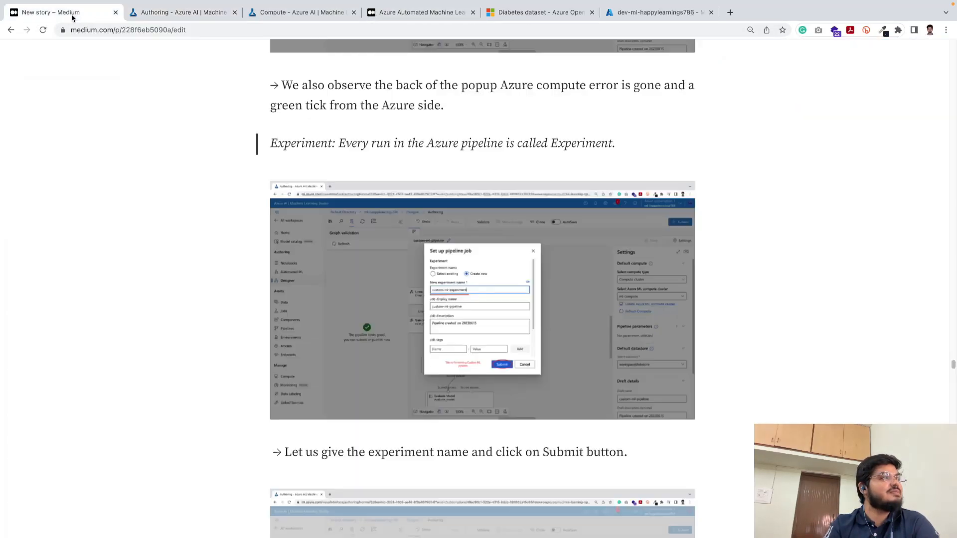
scroll(268, 256, down, 9)
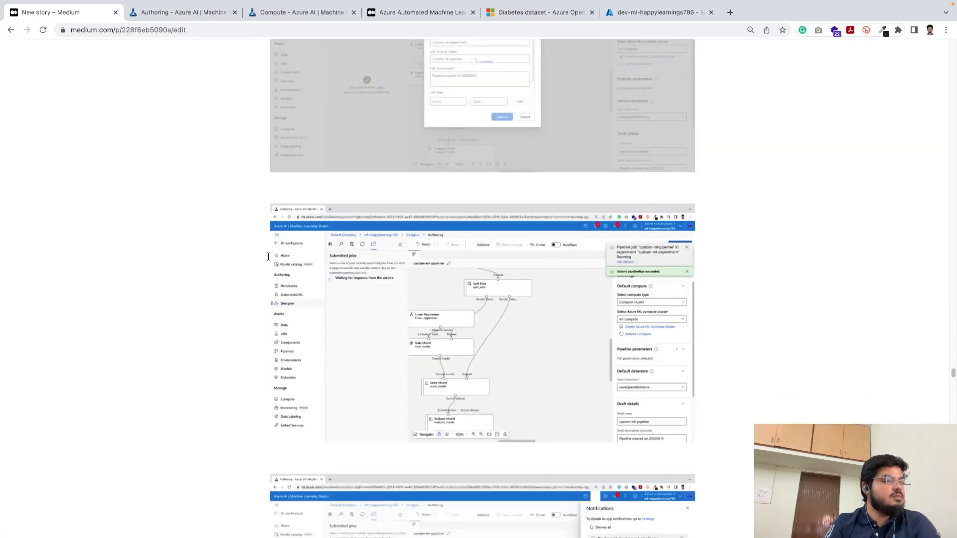
click(296, 332)
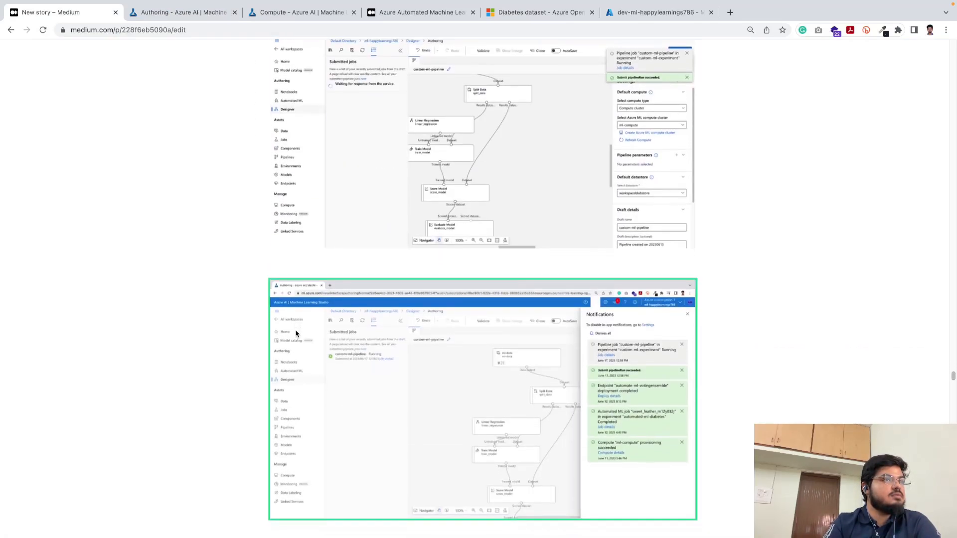
click(531, 111)
scroll(572, 298, down, 11)
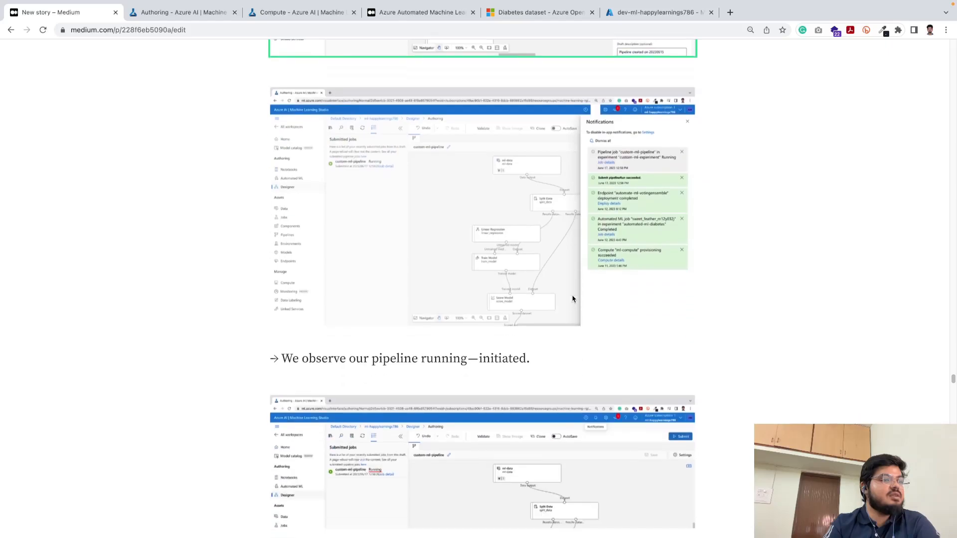
click(380, 241)
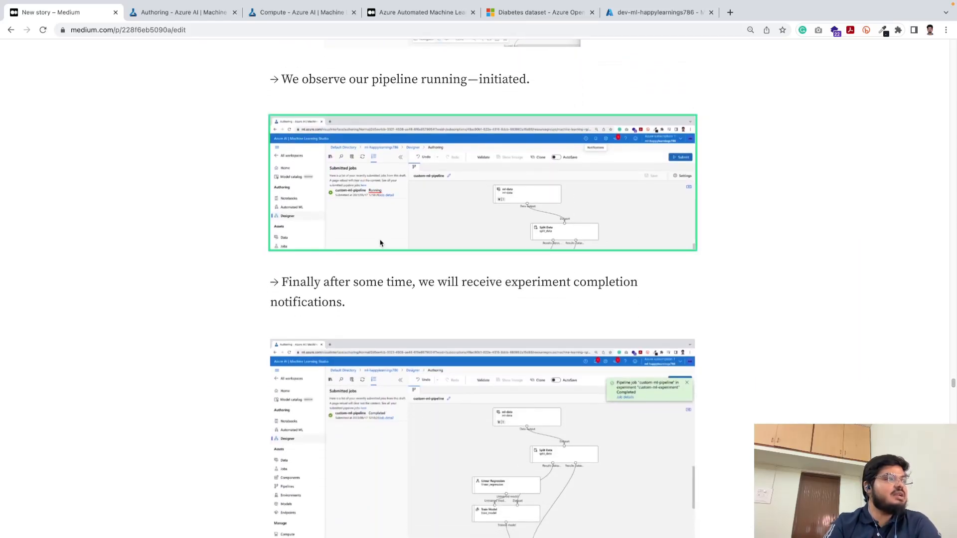
click(385, 362)
scroll(386, 362, down, 2)
scroll(385, 362, down, 3)
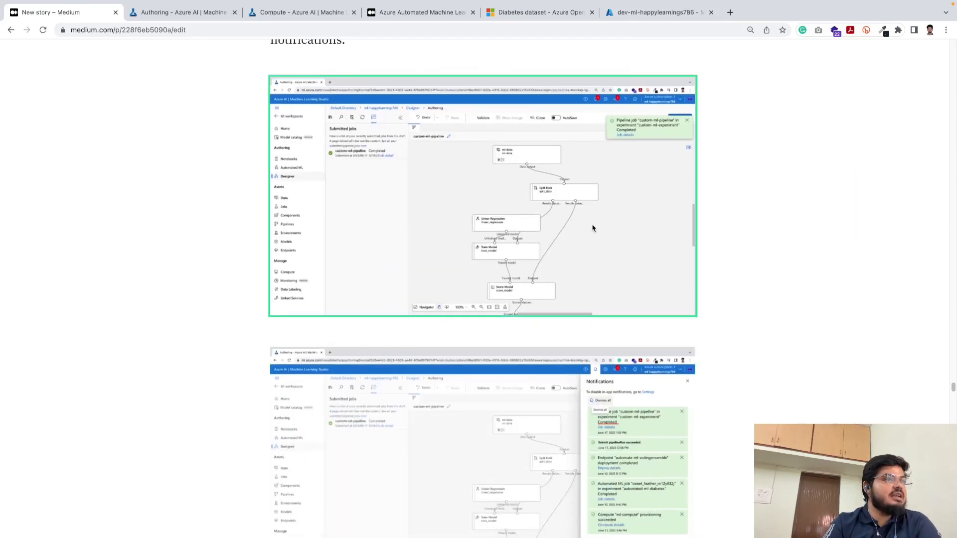
scroll(606, 301, down, 5)
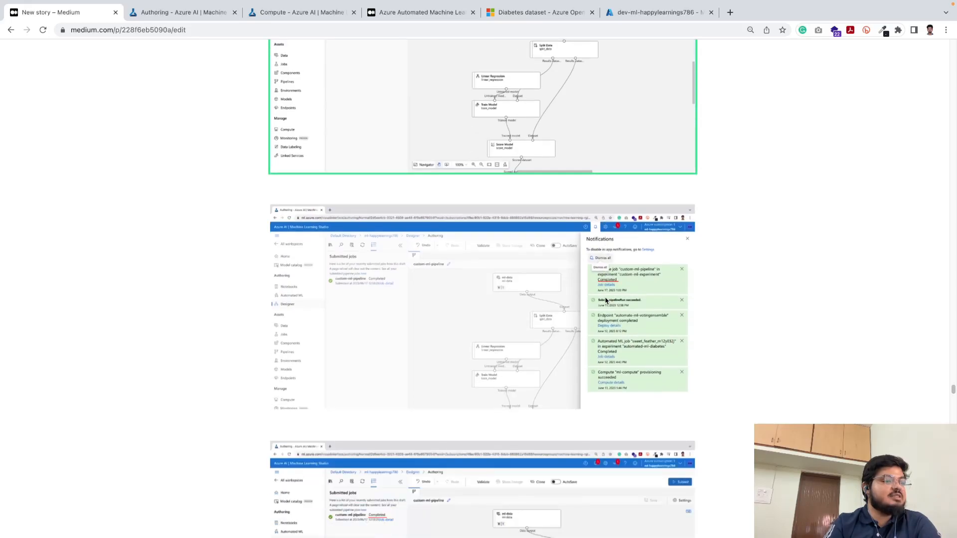
click(607, 293)
scroll(622, 191, down, 1)
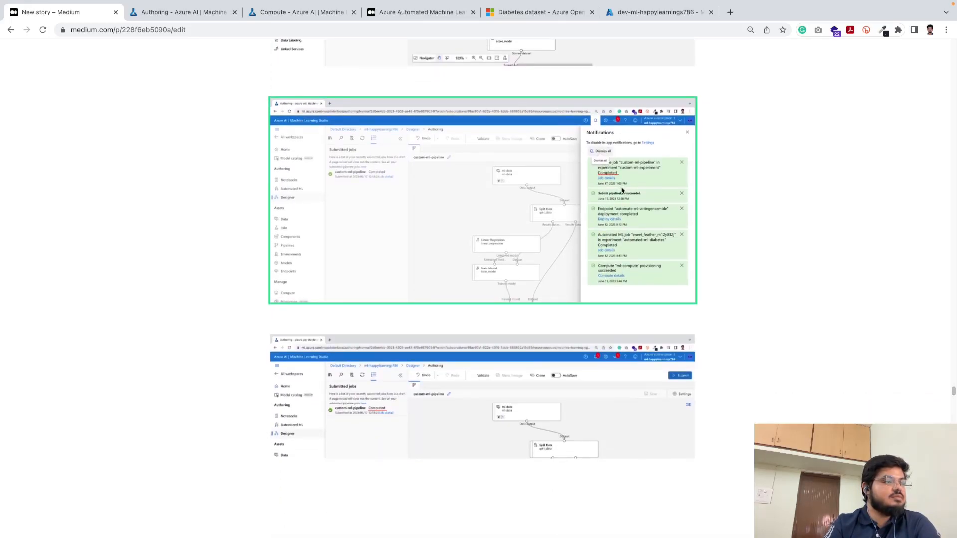
click(261, 60)
- Return to the designer, close the notifications and check the submitted job's status in the submitted jobs list
click(172, 12)
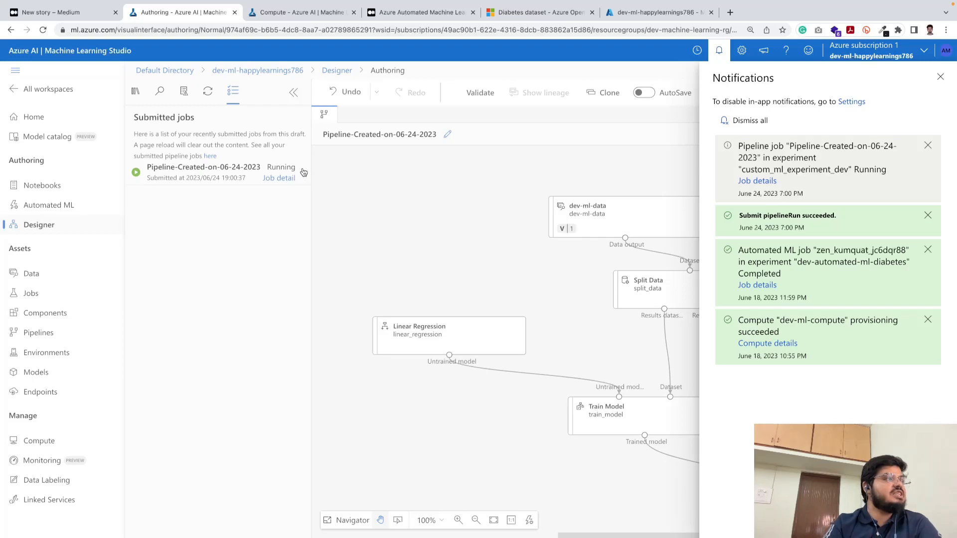
click(263, 169)
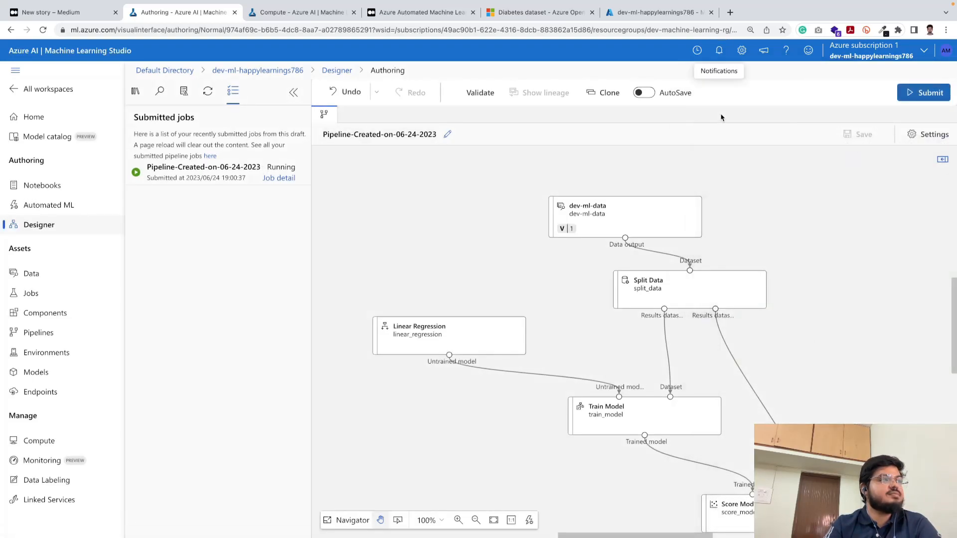
double_click(287, 168)
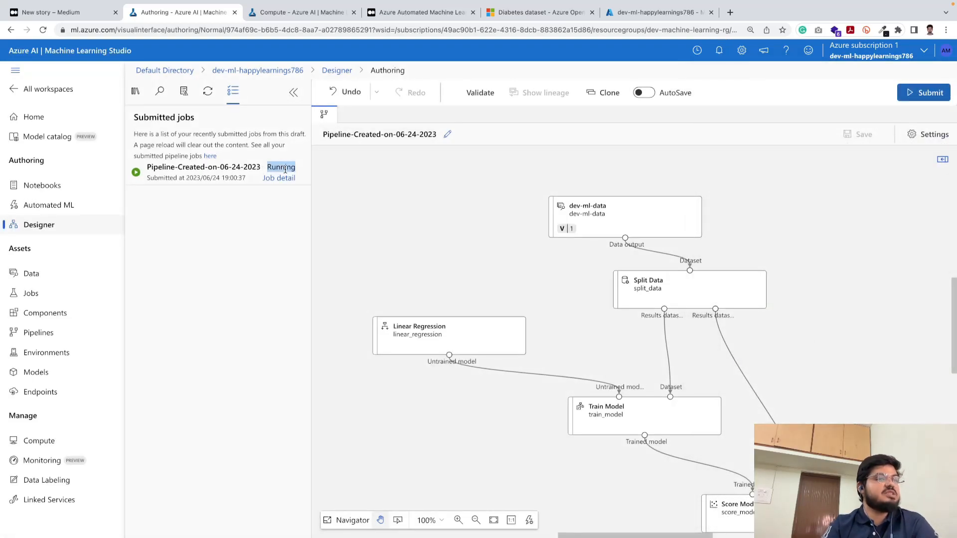
- Review the Medium draft's completed job screenshot and the start of STEP 6 on model evaluation for regression models
click(74, 12)
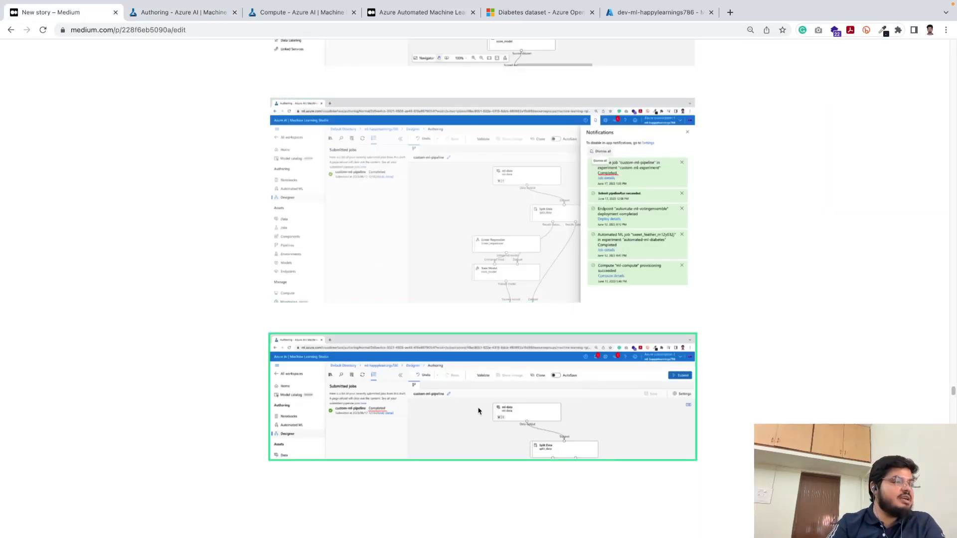
scroll(479, 349, down, 5)
scroll(479, 410, up, 3)
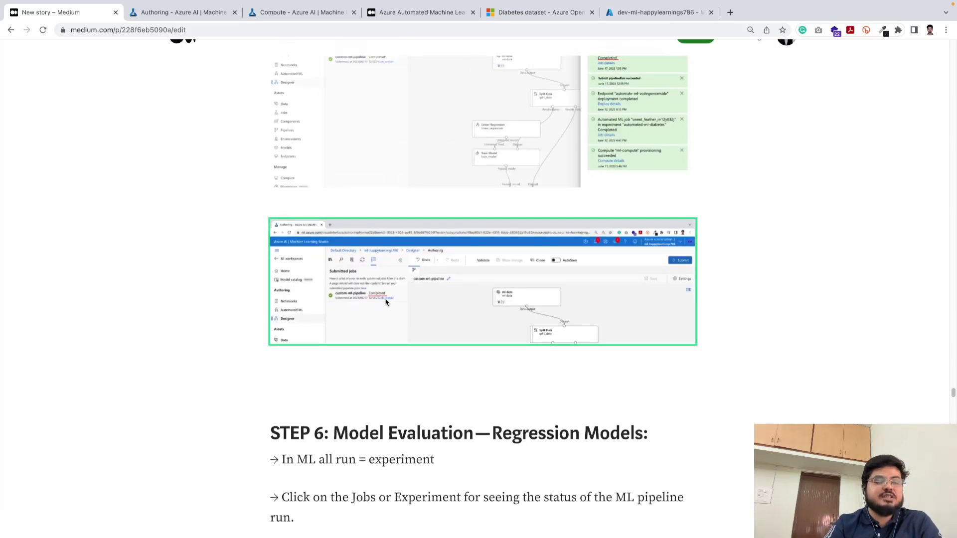
scroll(429, 347, down, 5)
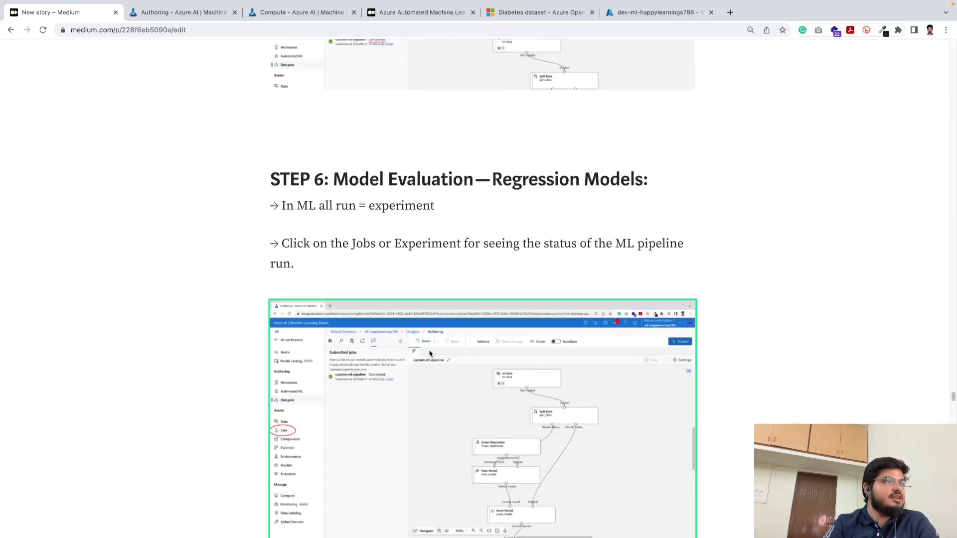
scroll(430, 353, up, 3)
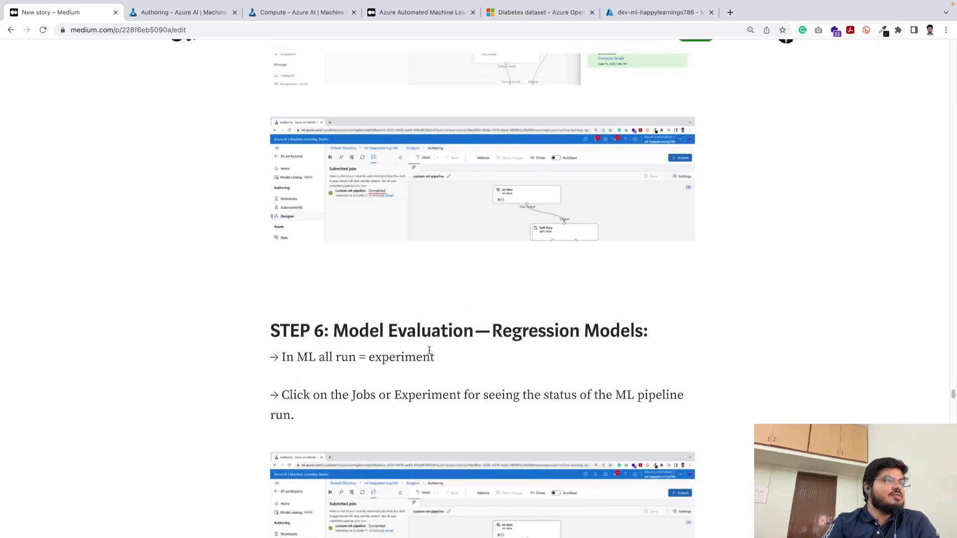
scroll(429, 351, down, 4)
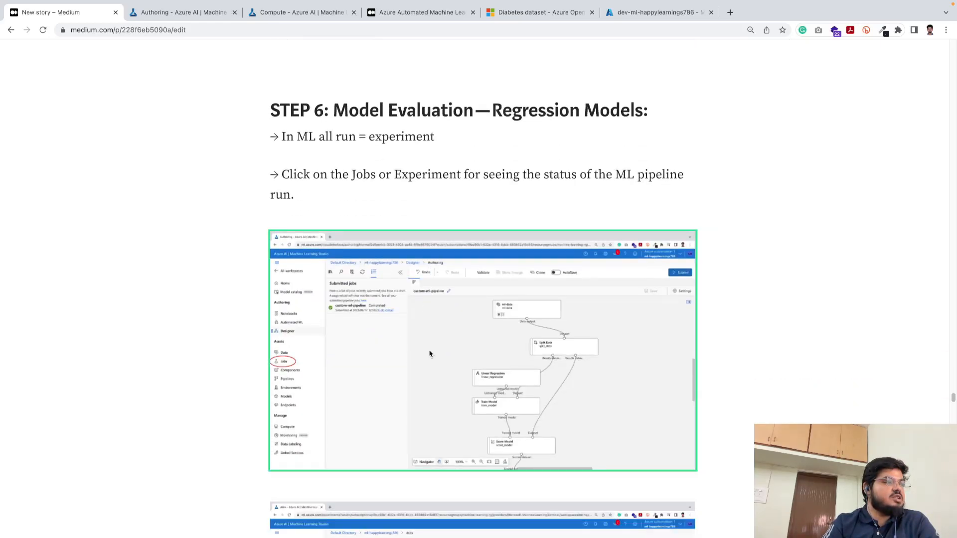
scroll(429, 353, up, 2)
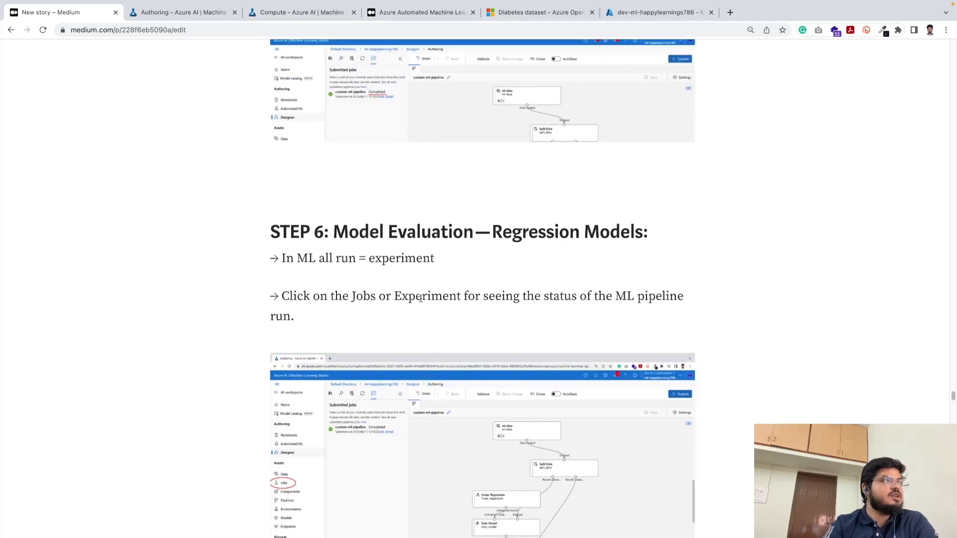
- Return to the designer, glance at the recording software, and check the pipeline job's status and the workspace notifications
click(215, 16)
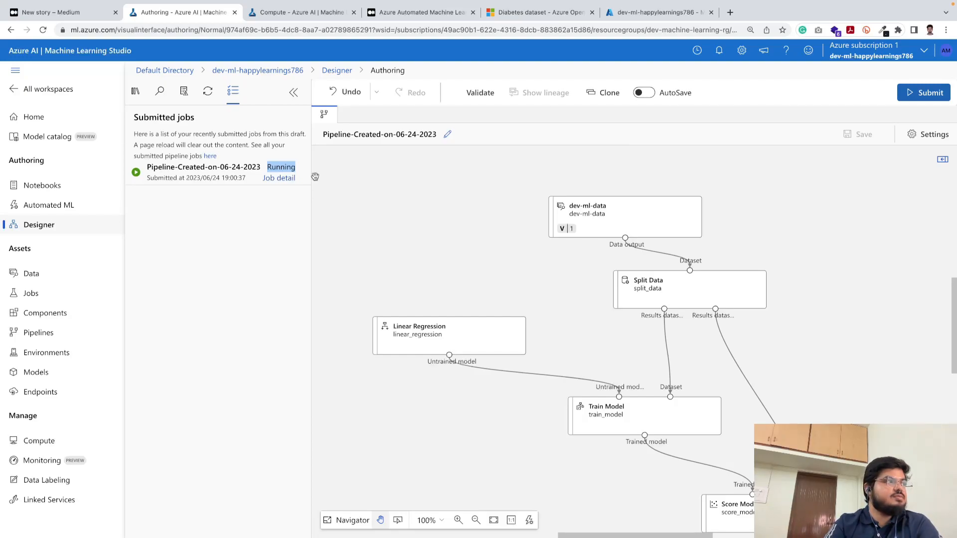
click(252, 245)
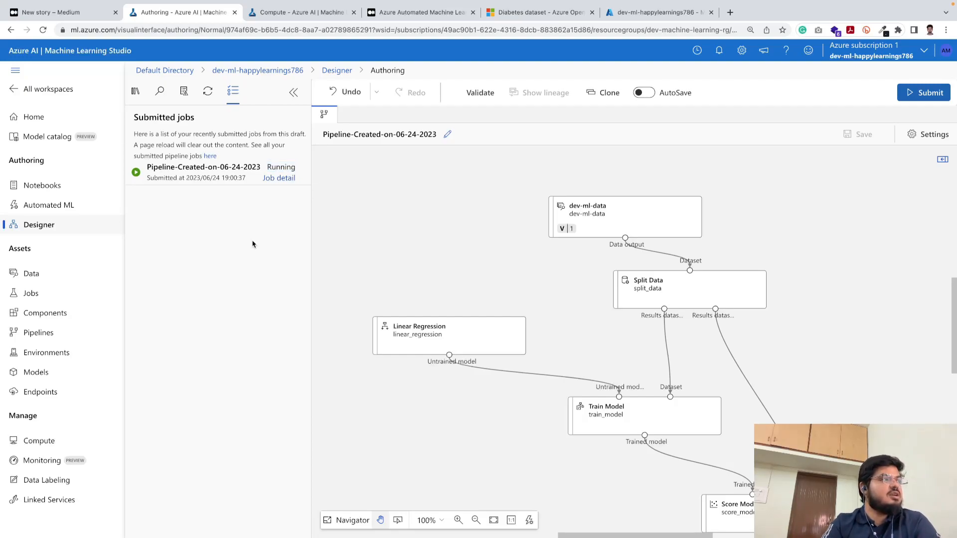
key(super+Tab)
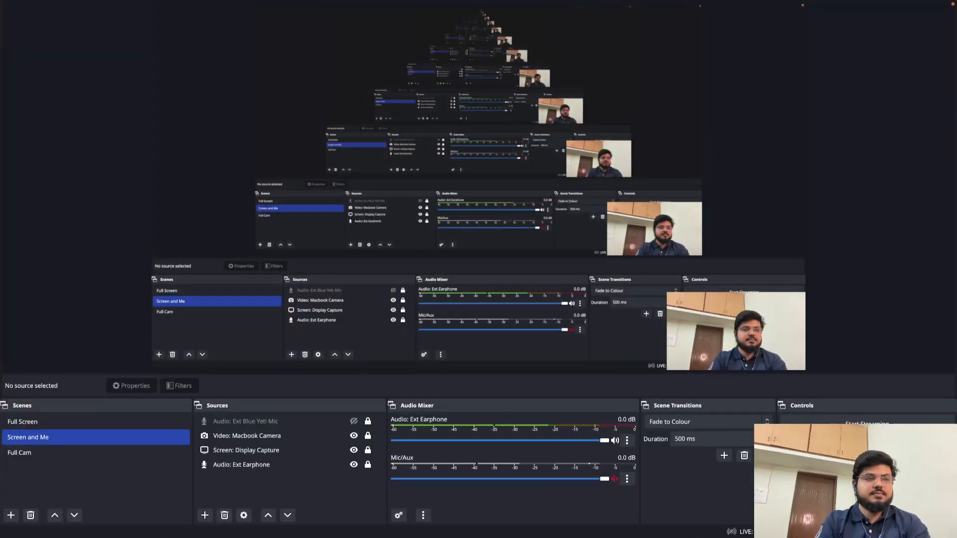
key(super+Tab)
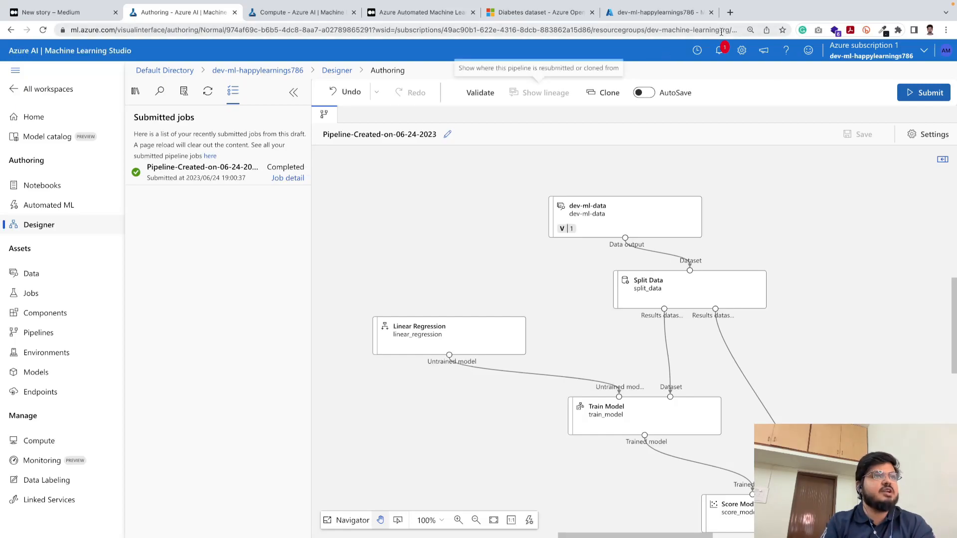
click(724, 50)
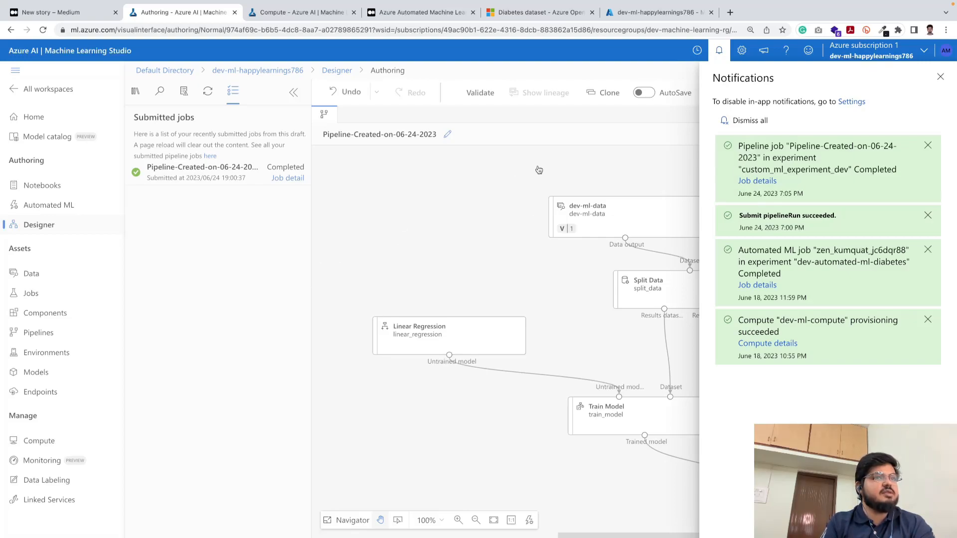
click(941, 77)
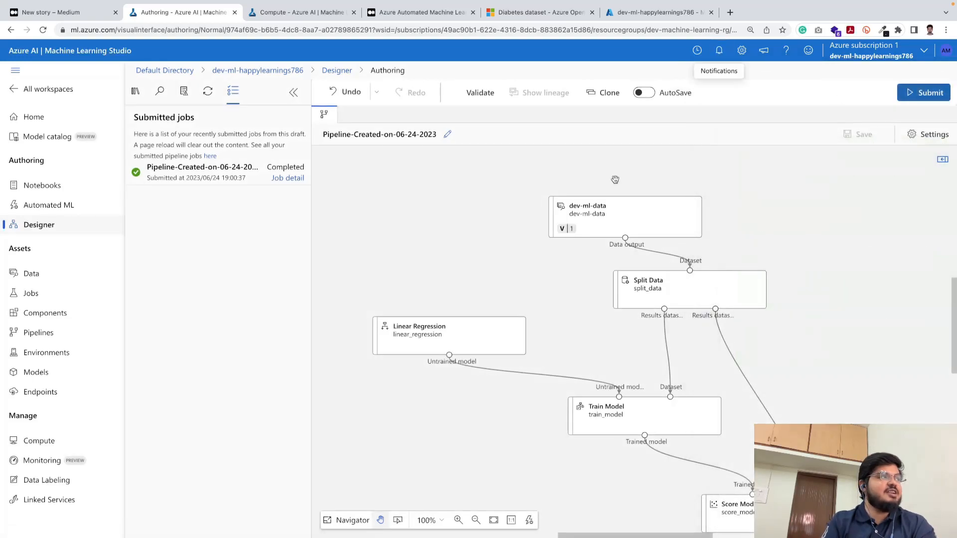
- Inspect the submitted job's pipeline graph in its job detail, and open the custom_ml_experiment_dev experiment from the jobs list
click(294, 179)
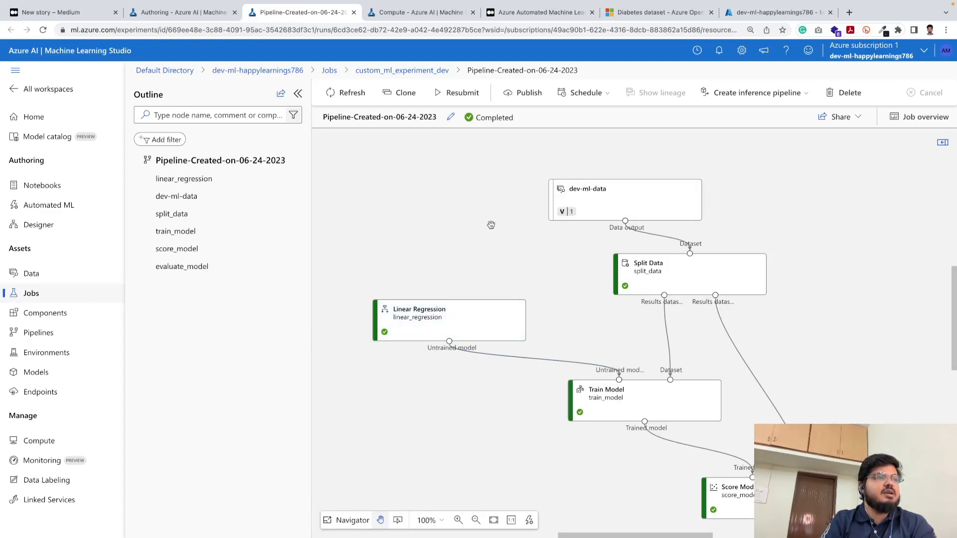
scroll(491, 224, down, 1)
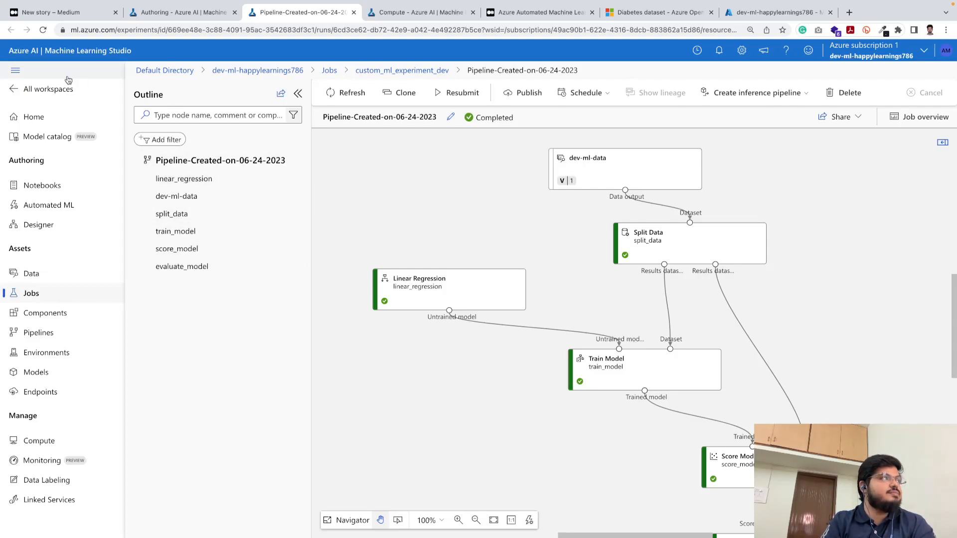
click(329, 71)
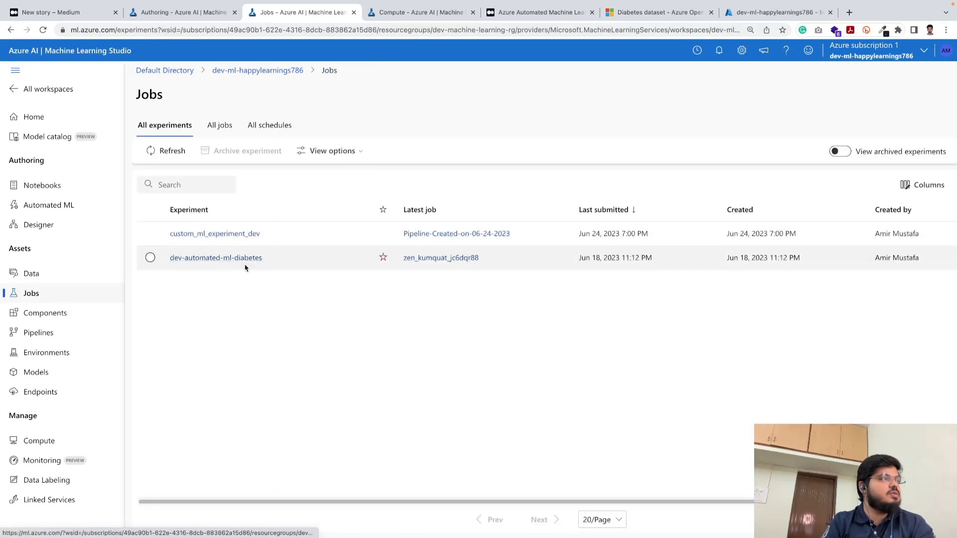
click(241, 234)
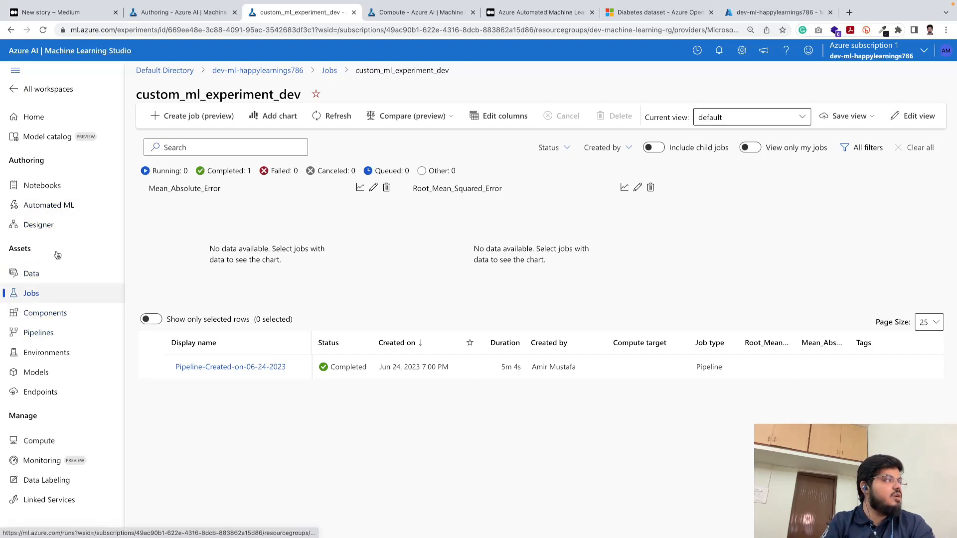
- Look over the Designer page's pipeline drafts and reopen the custom_ml_experiment_dev experiment among the workspace jobs
click(39, 225)
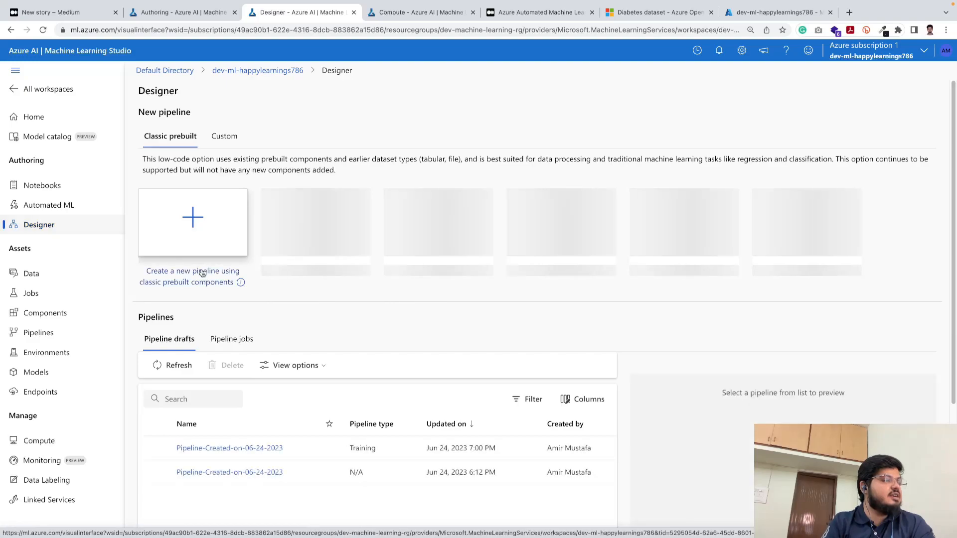
scroll(279, 351, down, 1)
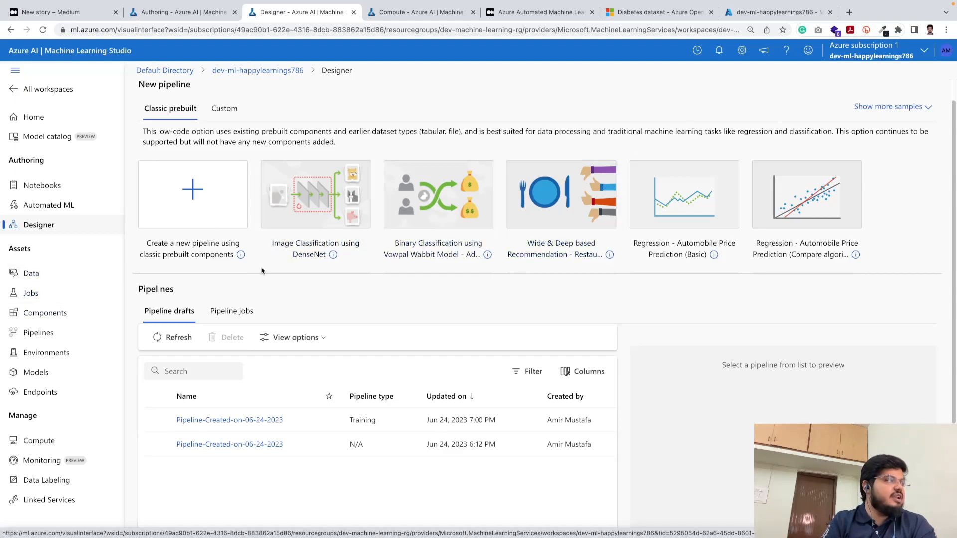
click(74, 298)
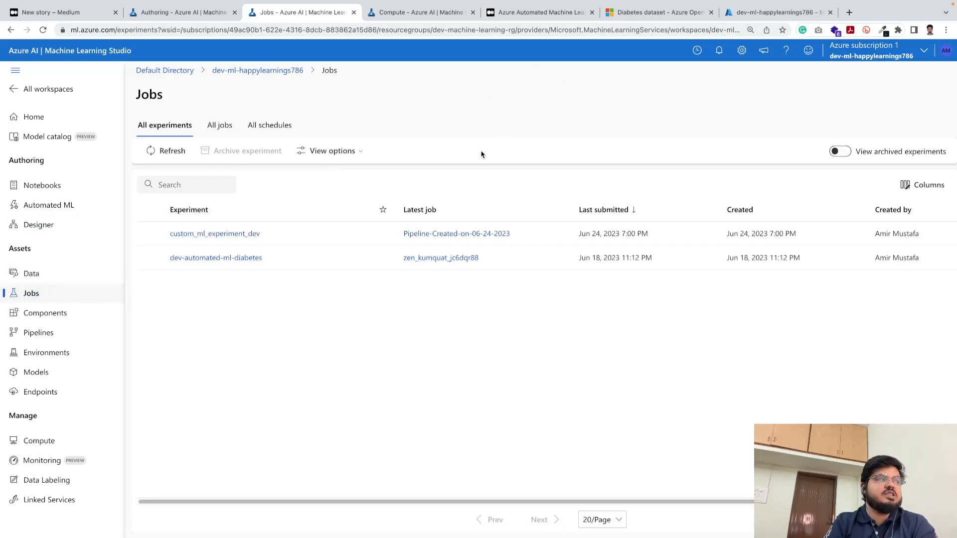
click(243, 238)
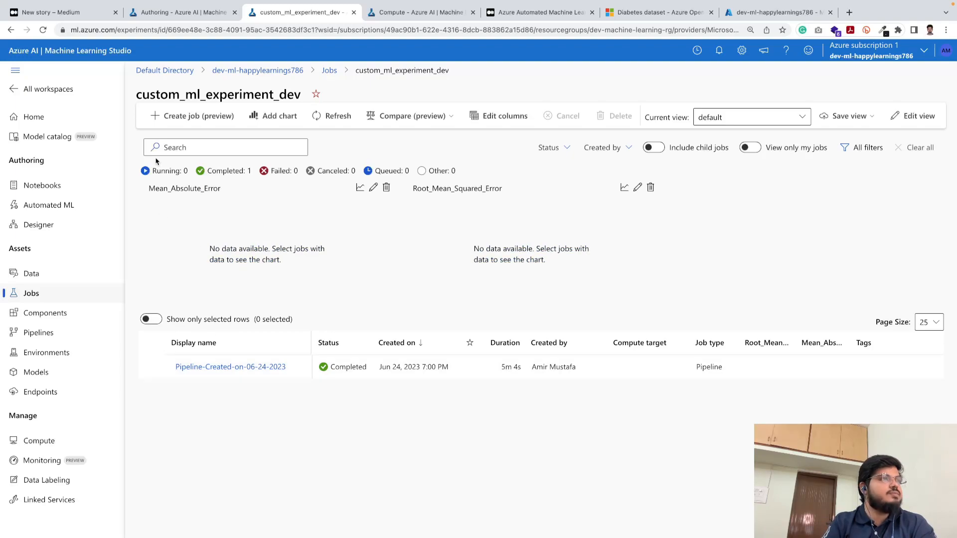
- Read the Medium draft's STEP 6 instructions on opening the experiment, checking its job status and using the logs
click(35, 18)
click(314, 287)
scroll(315, 284, up, 5)
scroll(314, 282, down, 4)
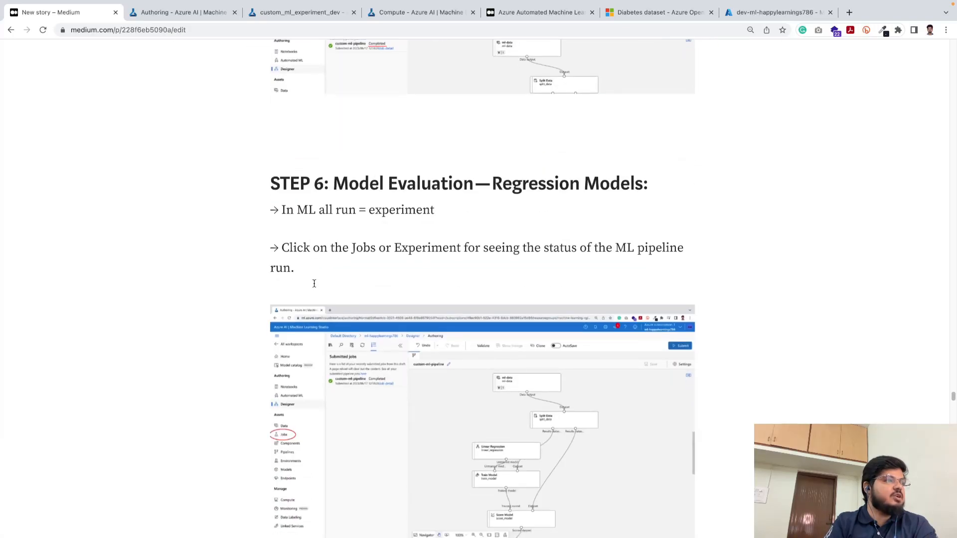
scroll(353, 245, down, 5)
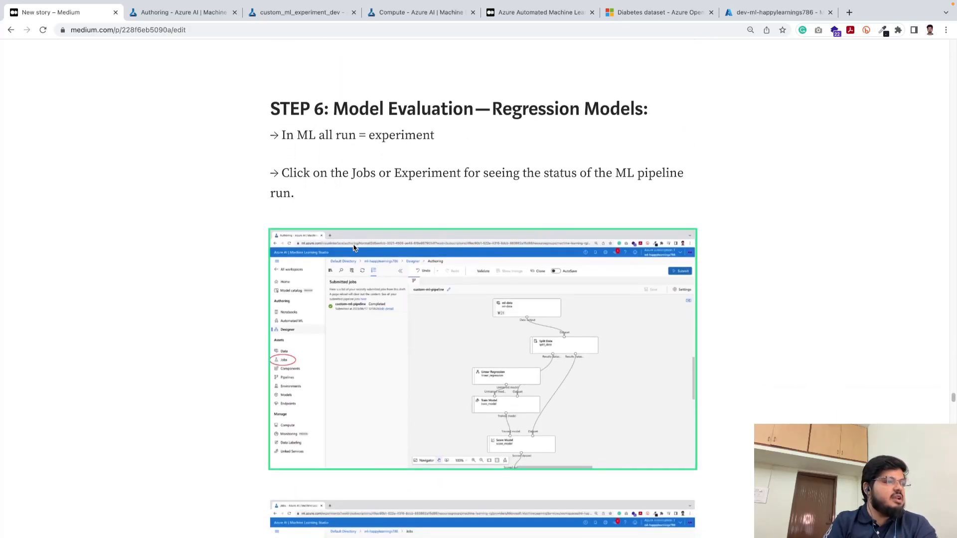
scroll(354, 248, down, 13)
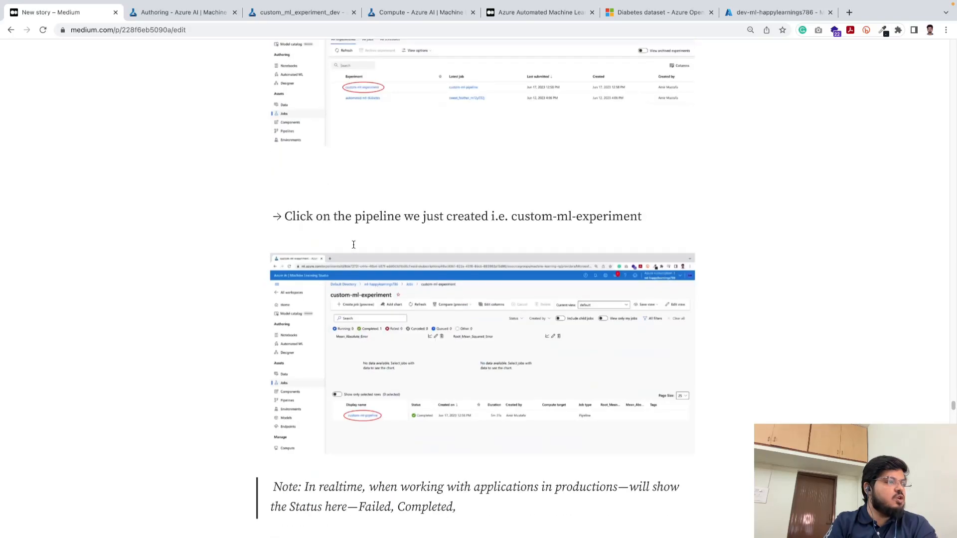
scroll(353, 248, down, 3)
scroll(353, 247, up, 4)
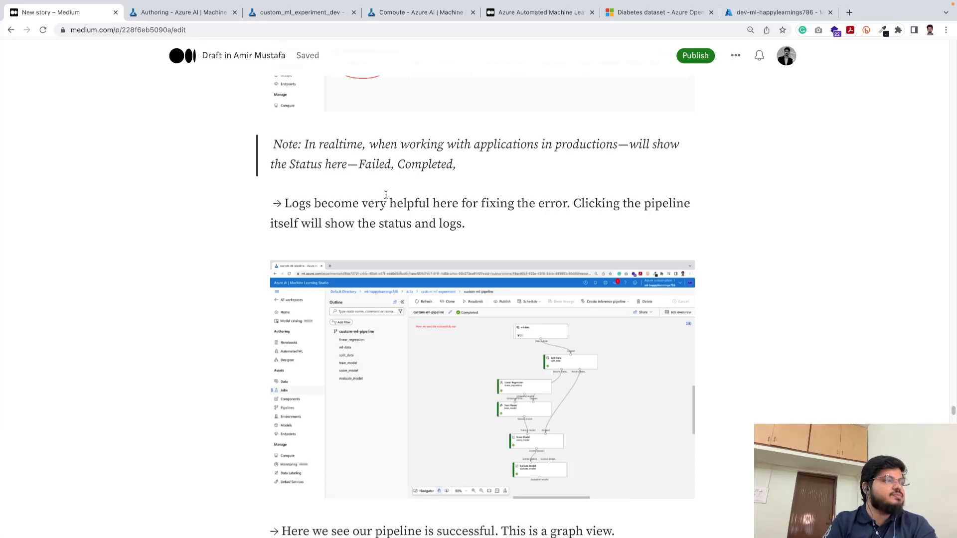
- Leave the designer's authoring page for the workspace jobs and open the custom_ml_experiment_dev experiment
click(209, 14)
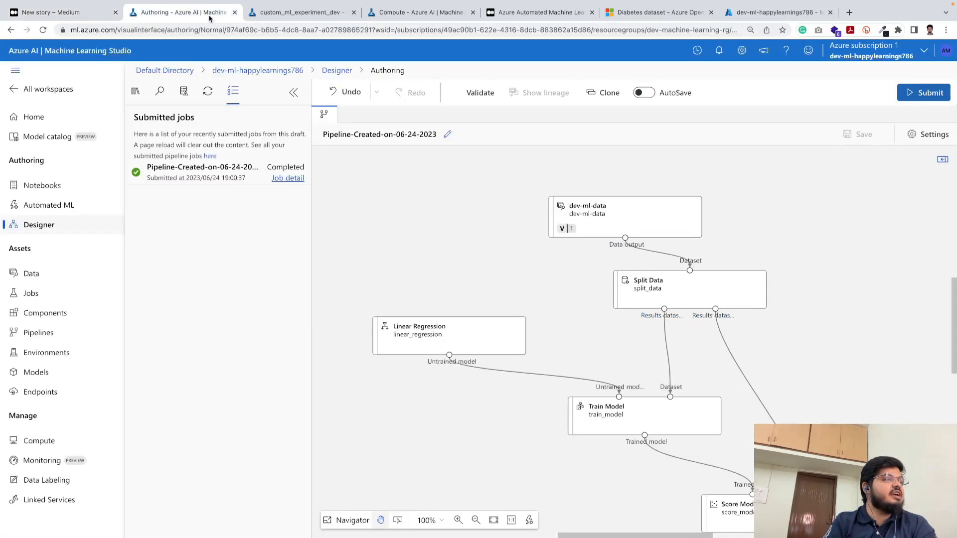
click(76, 299)
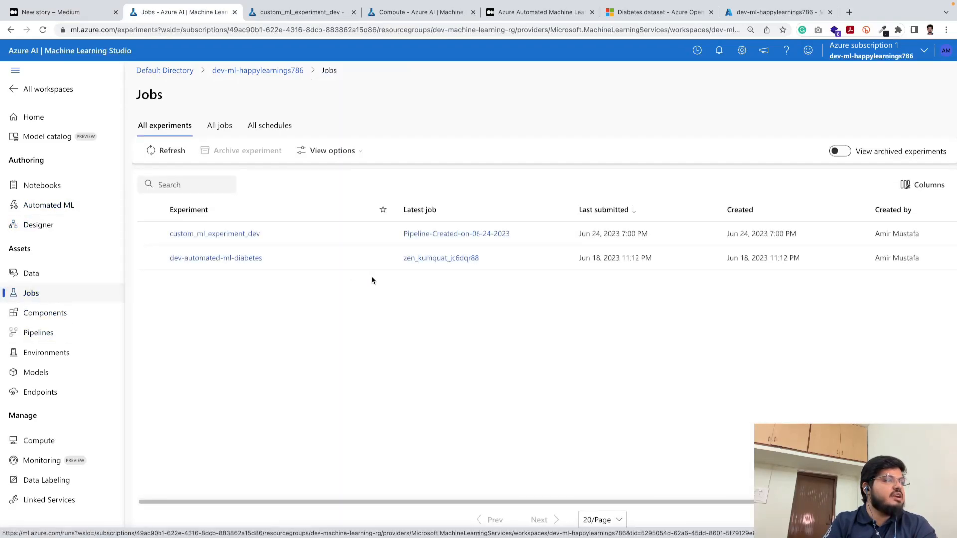
click(249, 237)
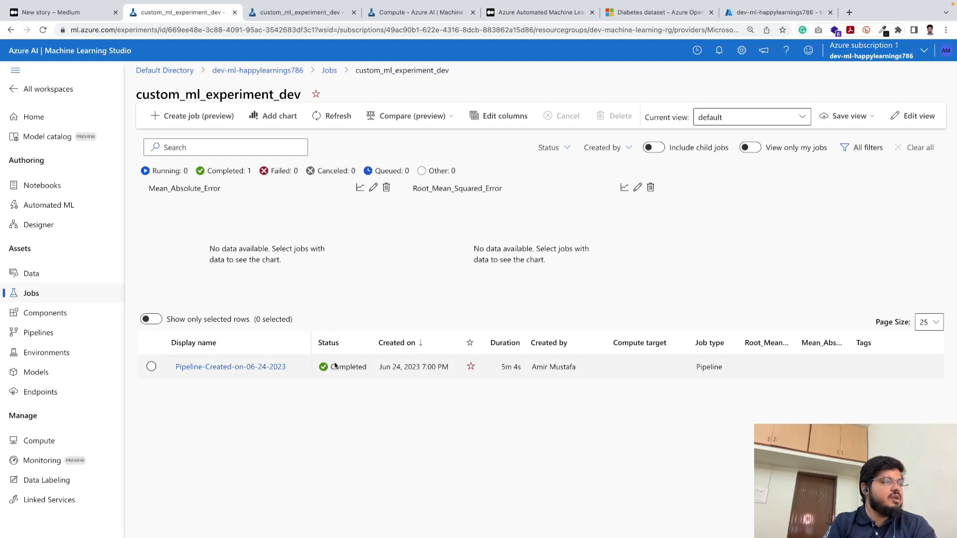
- Review the Medium draft's sections on the successful pipeline's graph view and opening the job overview
click(87, 16)
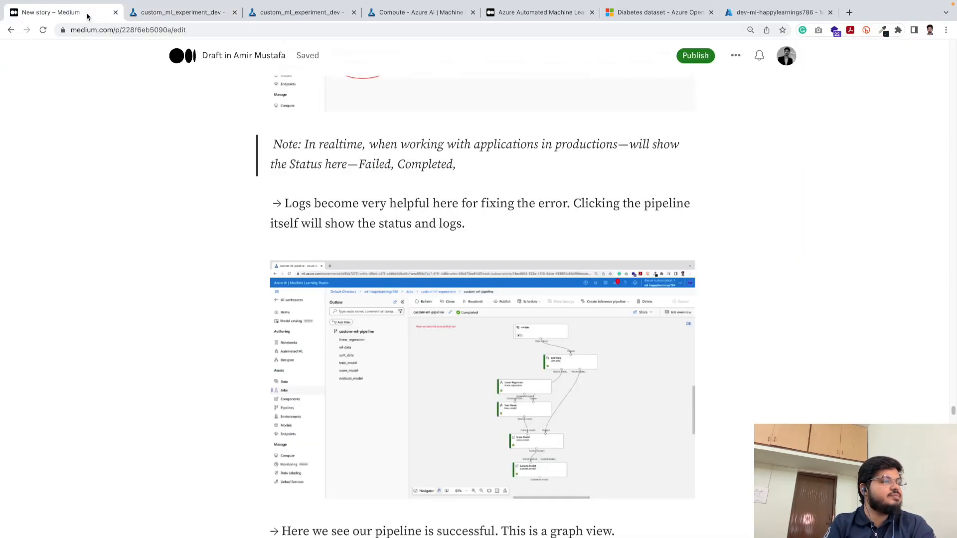
scroll(319, 363, down, 7)
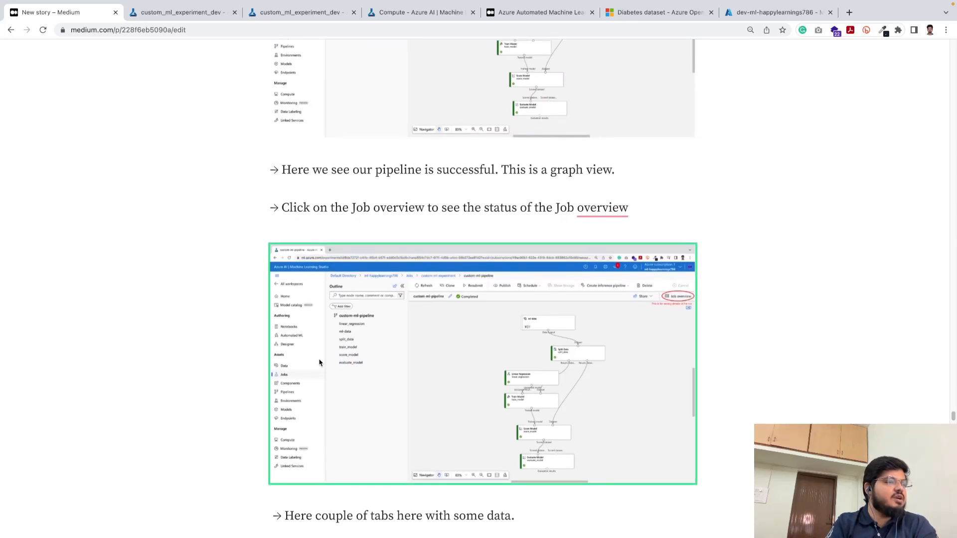
scroll(319, 362, up, 1)
scroll(319, 362, up, 4)
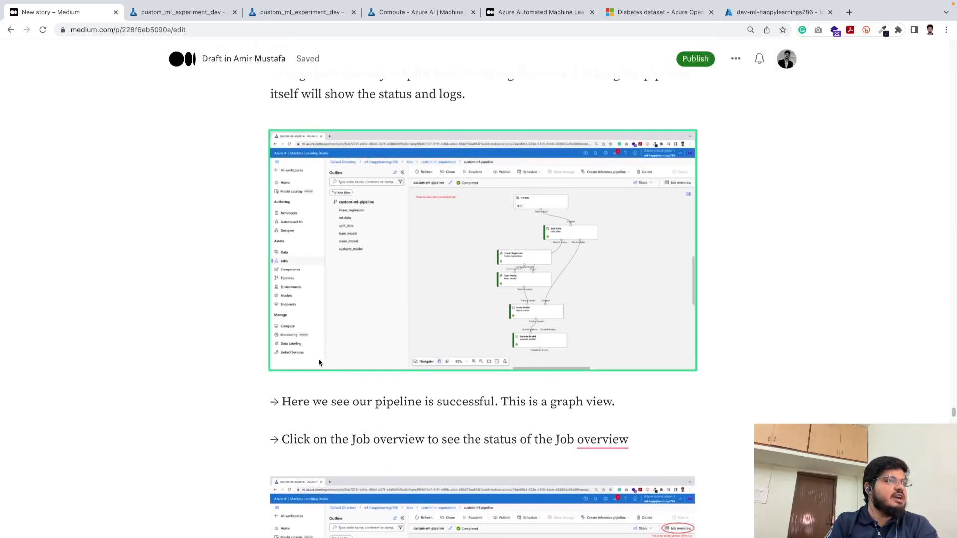
scroll(319, 359, down, 9)
scroll(320, 359, up, 1)
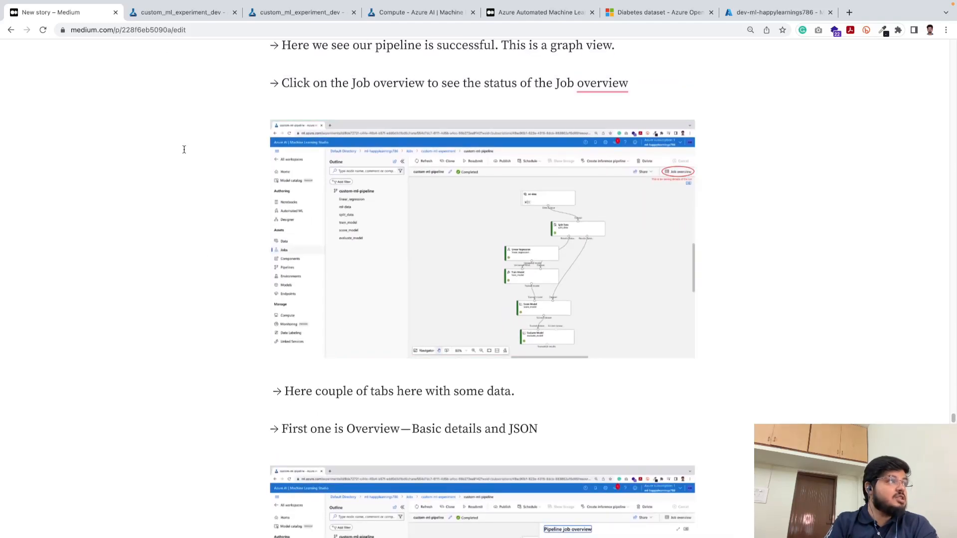
- Compare the custom_ml_experiment_dev page with the Medium draft's section on the overview's basic details and JSON, ending on the experiment page
click(181, 18)
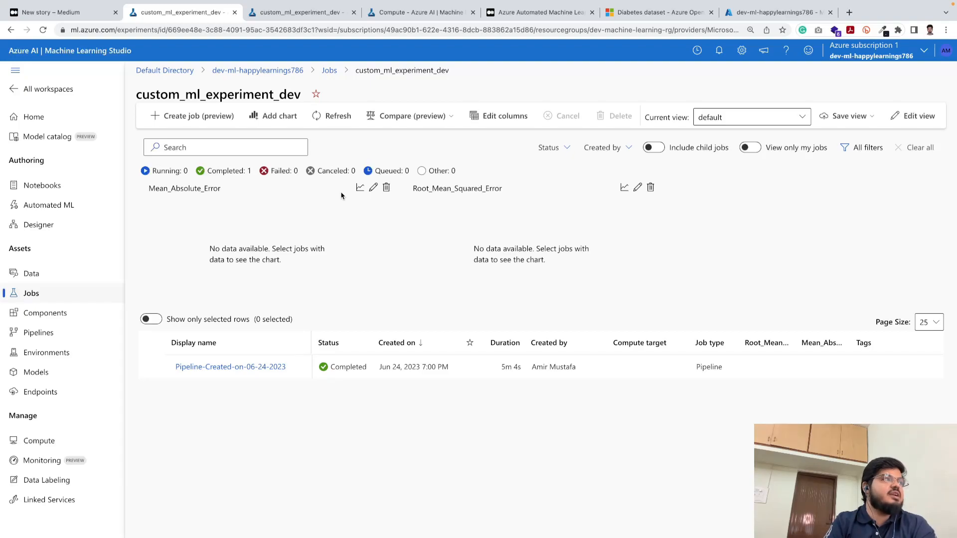
click(78, 11)
scroll(299, 274, down, 3)
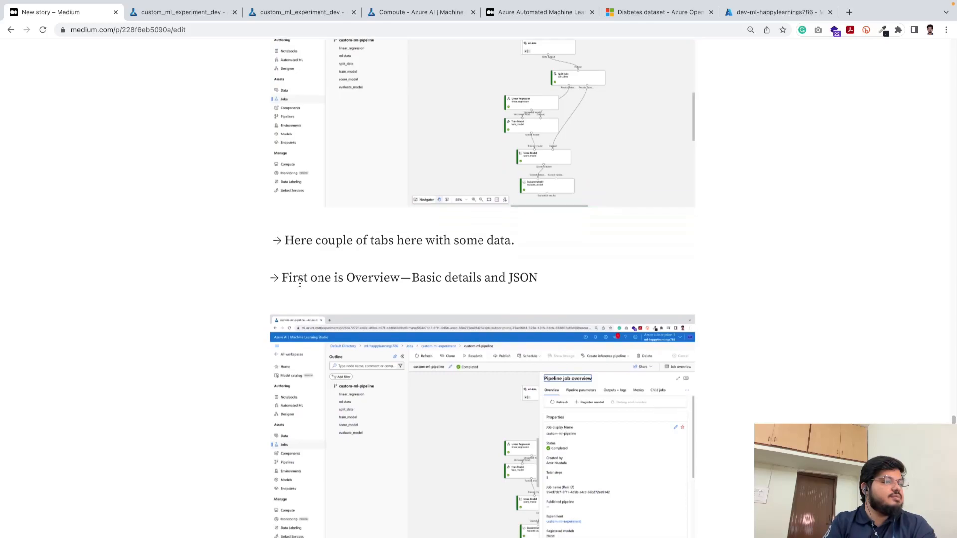
scroll(300, 284, down, 1)
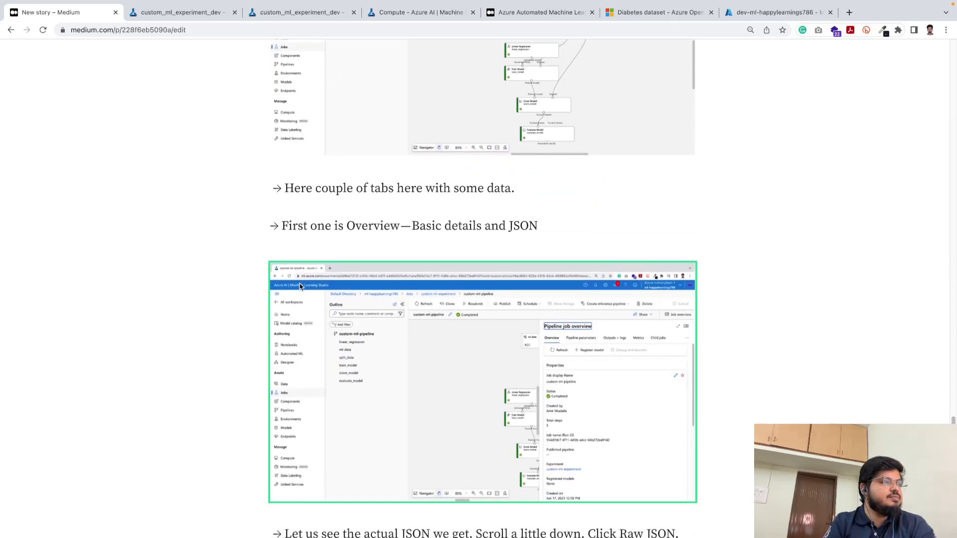
click(199, 39)
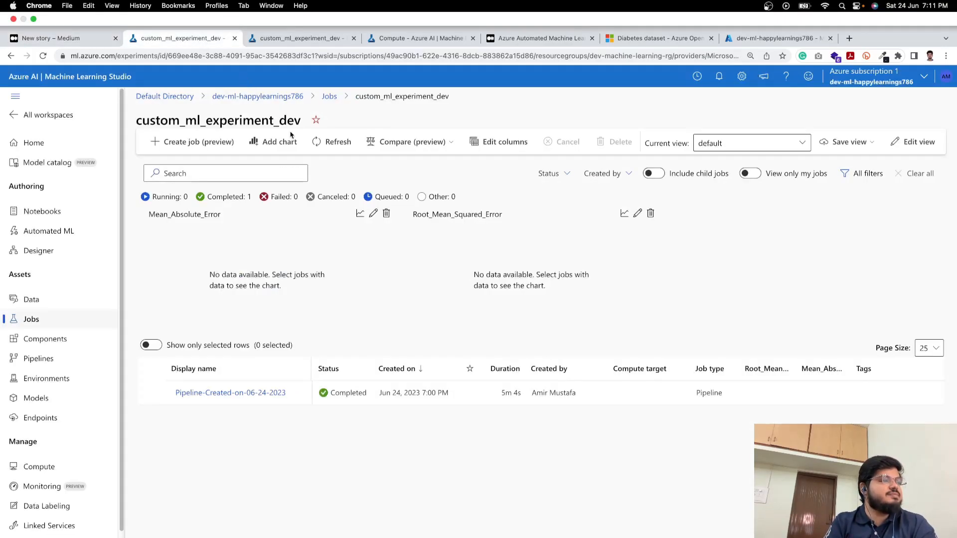
- Open the completed pipeline job Pipeline-Created-on-06-24-2023 from the experiment and show its pipeline job overview
click(246, 392)
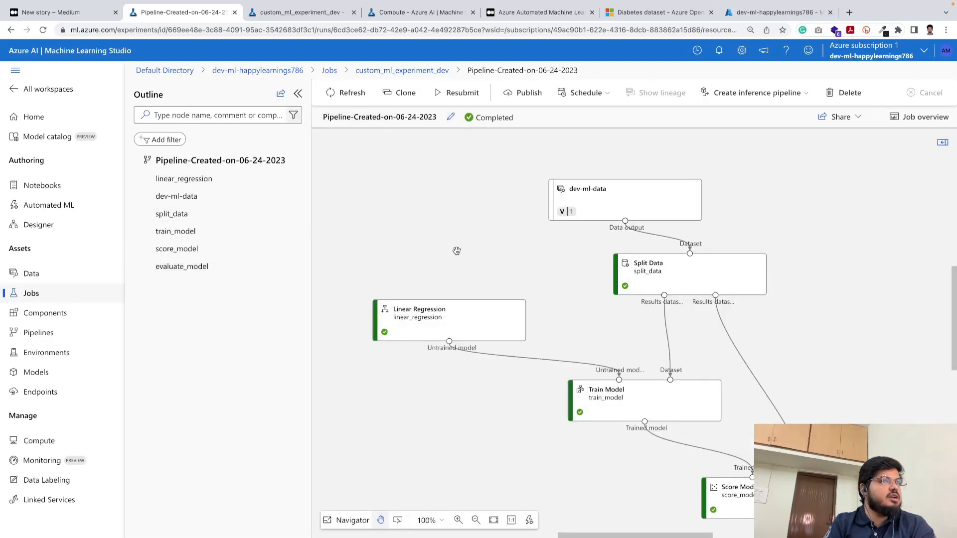
click(942, 143)
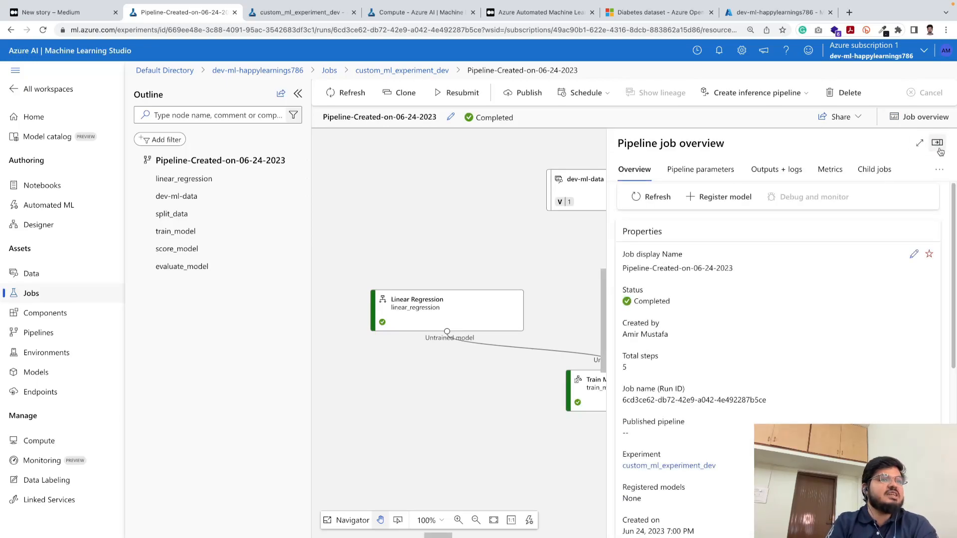
click(939, 148)
click(941, 149)
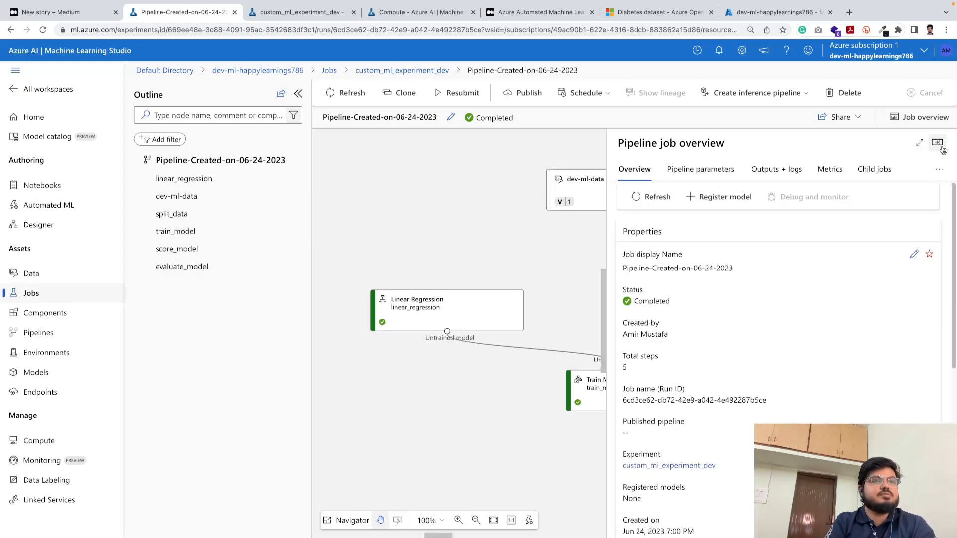
click(937, 144)
click(938, 144)
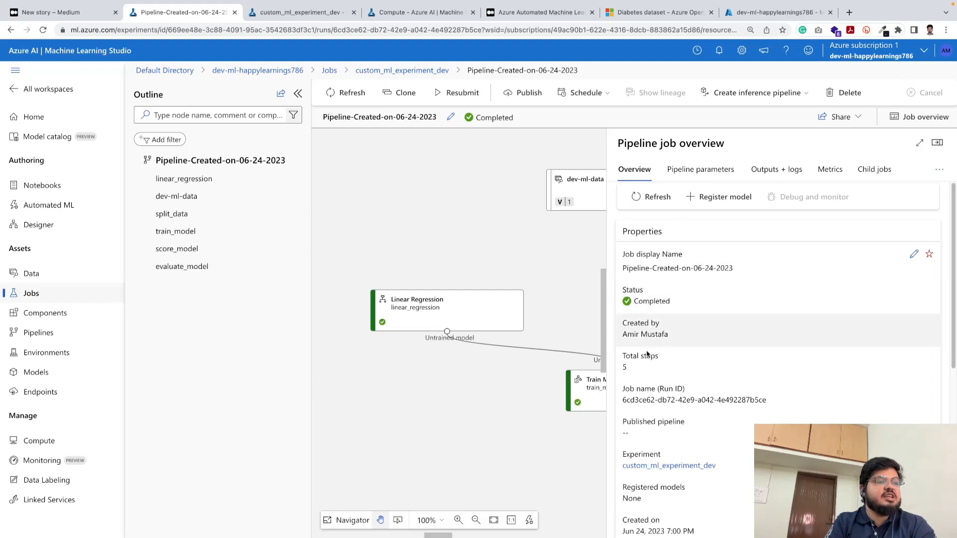
- Review the job overview's properties from status to default compute and datastore, and open the run's raw JSON
scroll(665, 439, down, 1)
scroll(665, 439, up, 1)
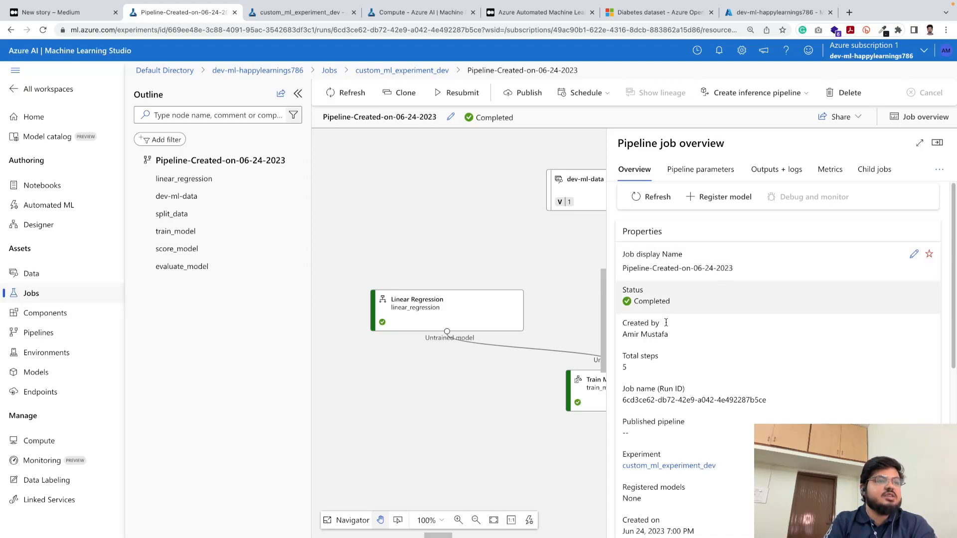
scroll(671, 344, down, 1)
scroll(671, 344, down, 5)
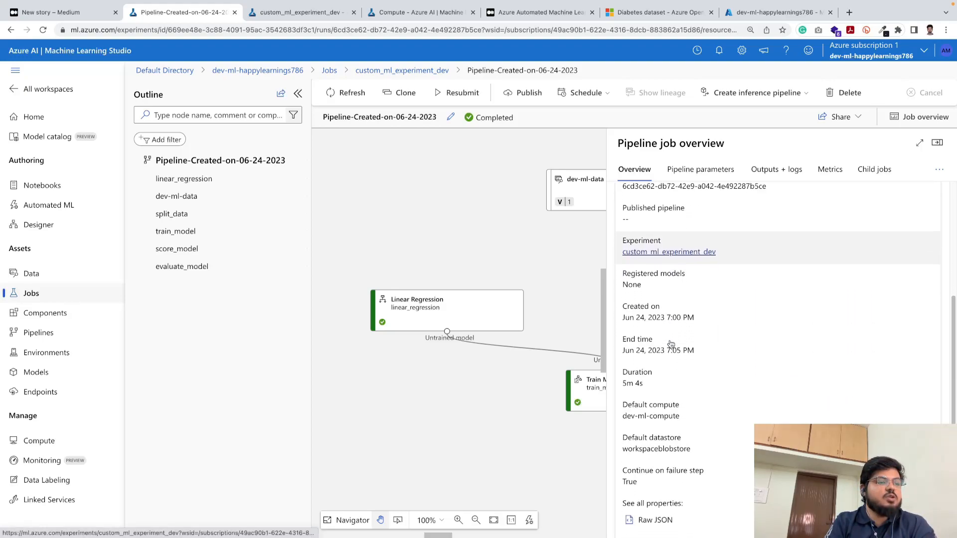
scroll(670, 341, down, 2)
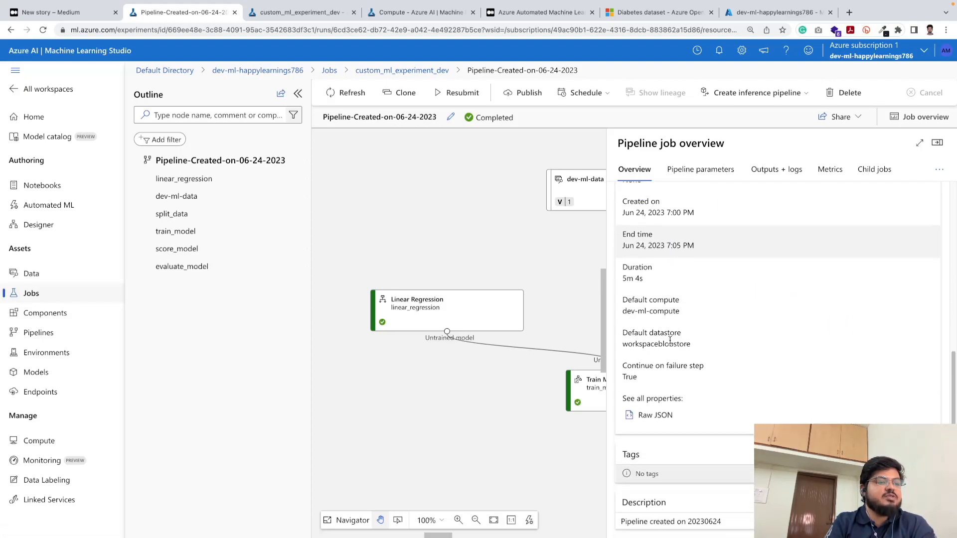
right_click(658, 421)
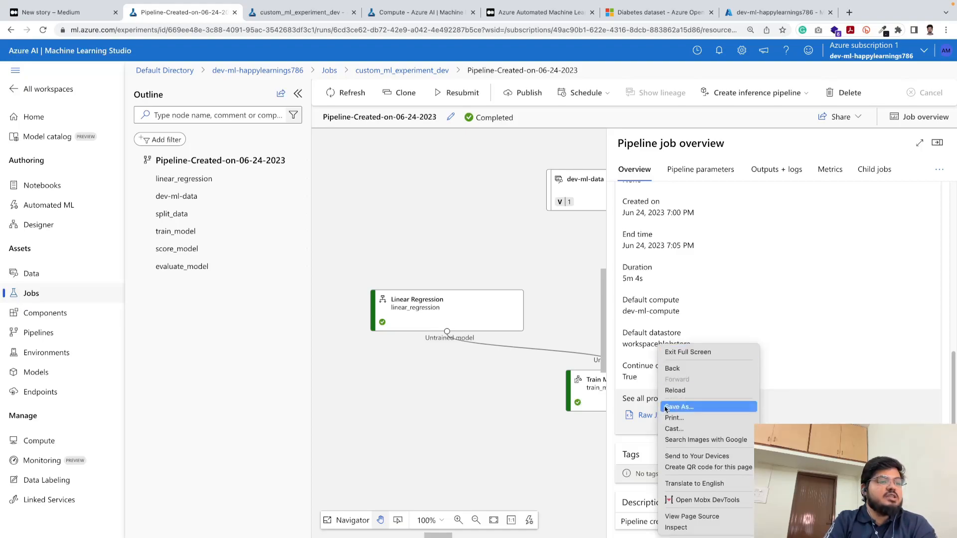
click(646, 431)
click(655, 418)
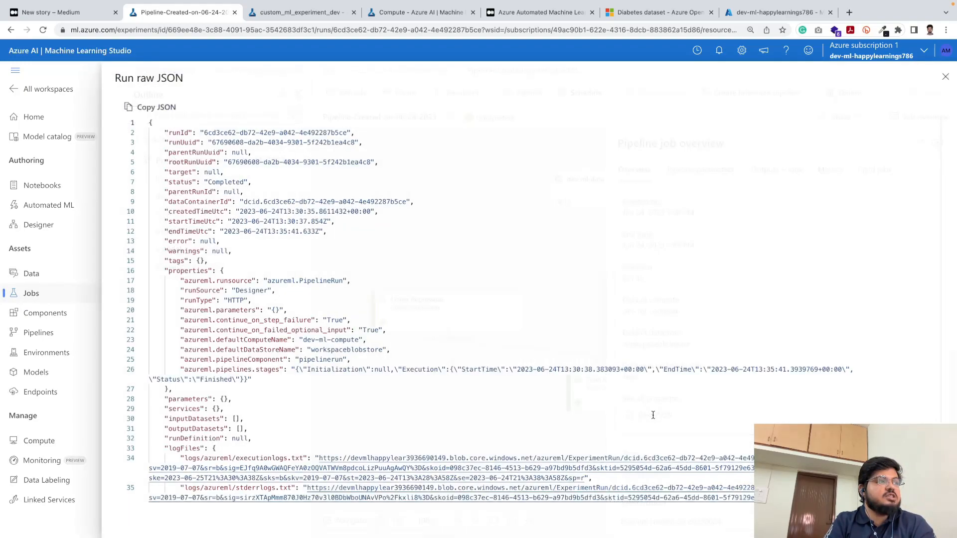
- Examine the raw JSON's run identifiers, status, creation, start and end times, and Azure ML properties
scroll(487, 425, down, 10)
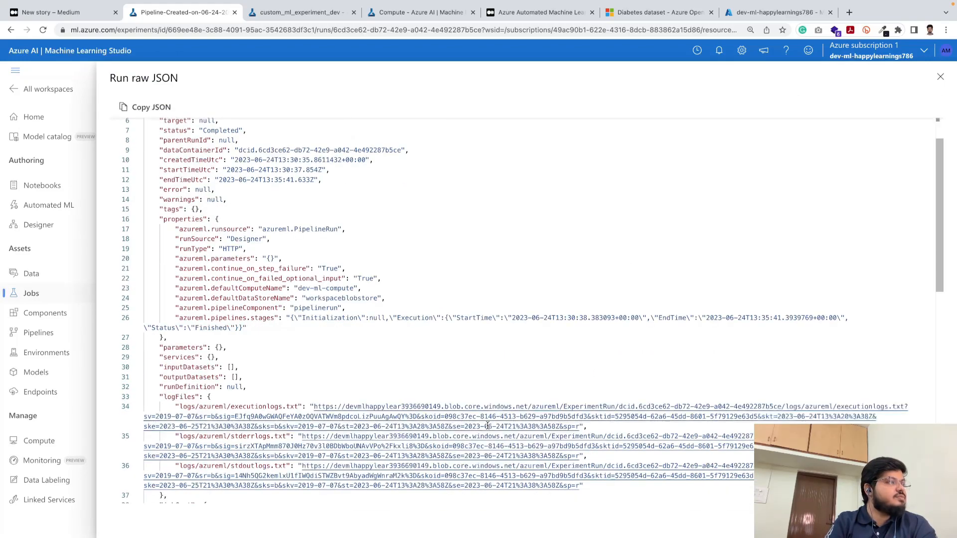
scroll(487, 426, up, 10)
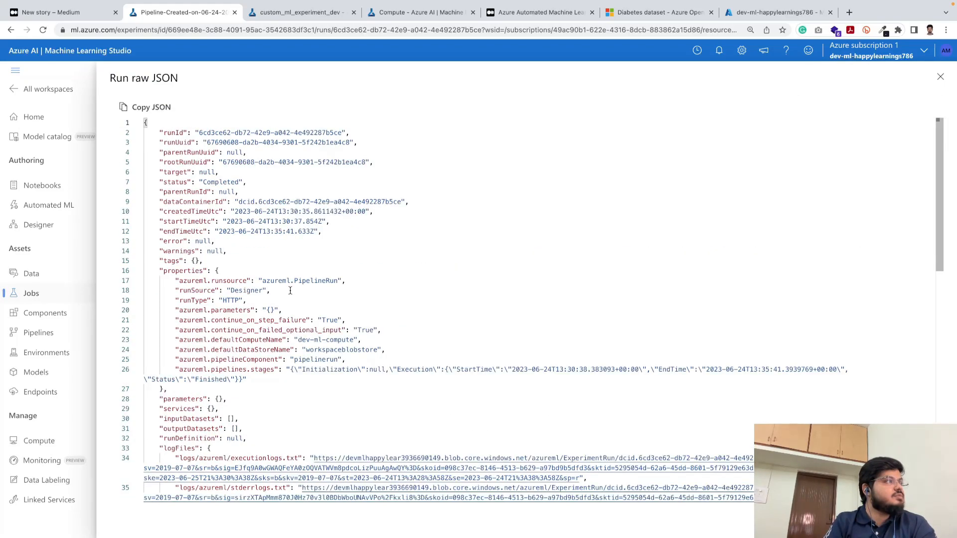
click(137, 124)
click(138, 124)
scroll(208, 199, down, 10)
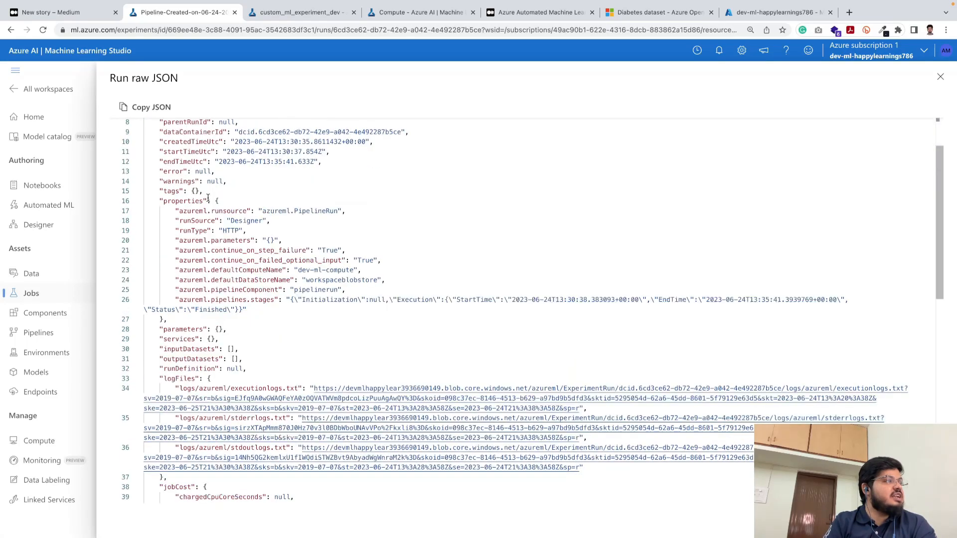
scroll(208, 199, up, 10)
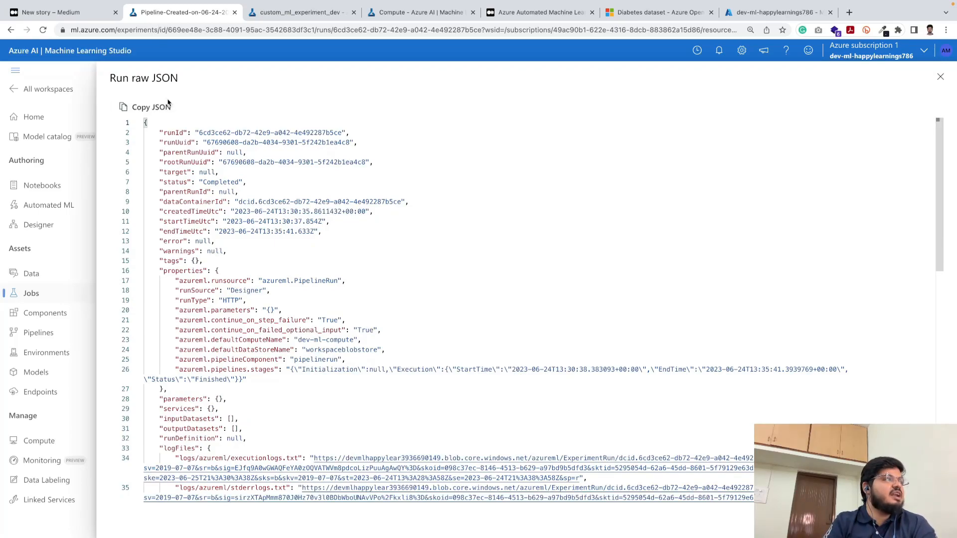
scroll(192, 181, down, 1)
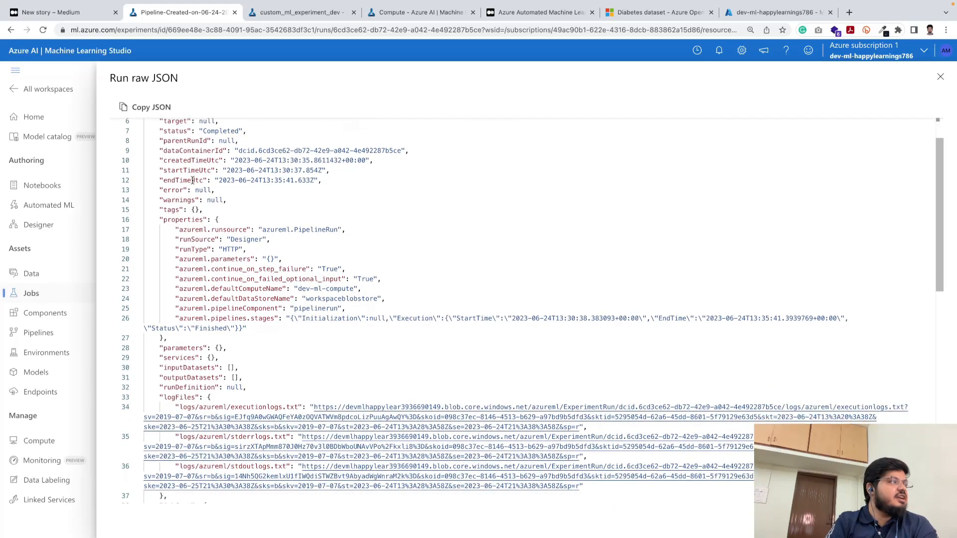
double_click(190, 139)
click(221, 137)
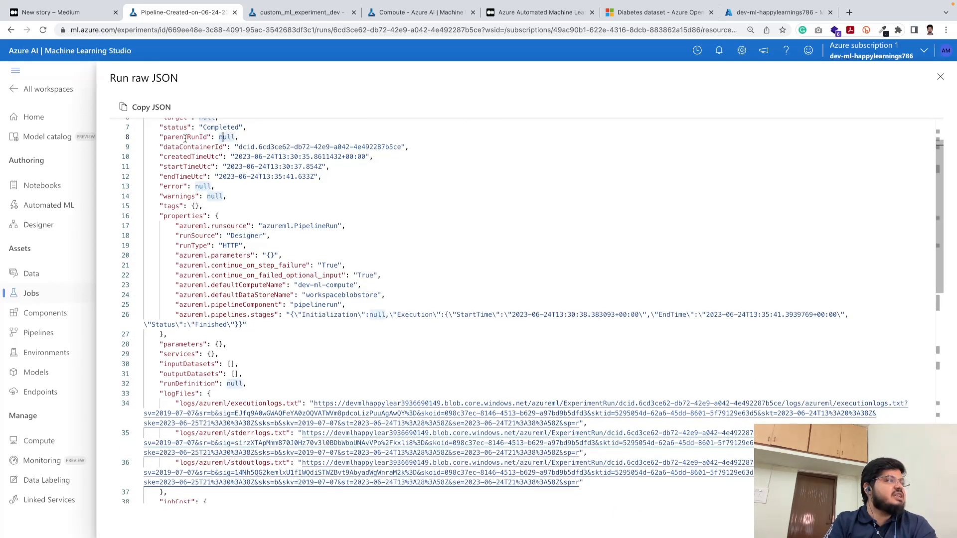
double_click(206, 157)
scroll(202, 209, down, 1)
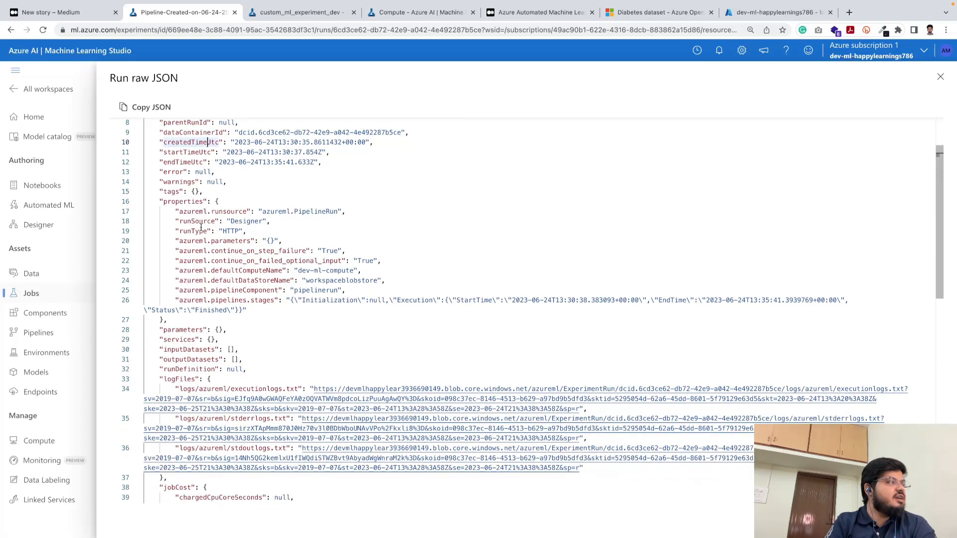
- Read through the raw JSON's log file links, job cost and run type sections, and close the JSON view
scroll(201, 227, down, 3)
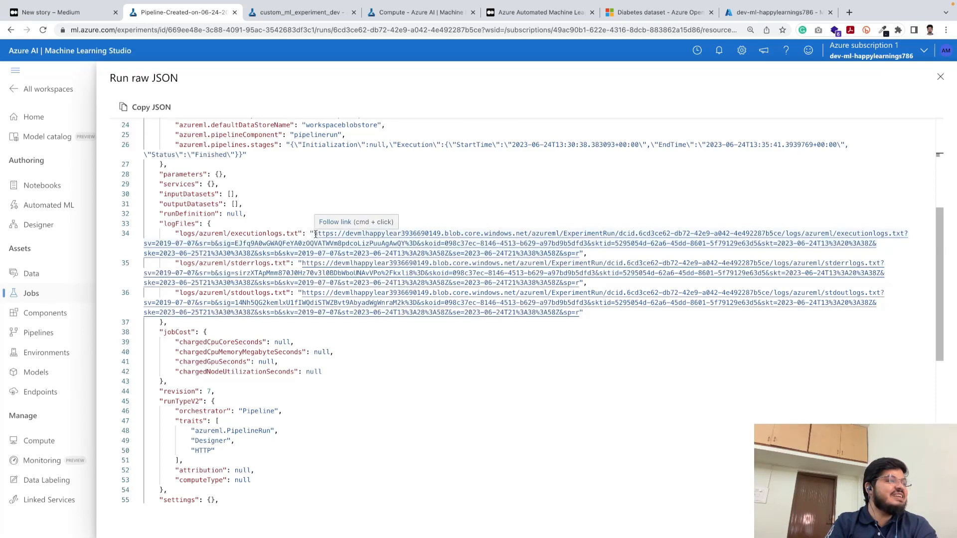
scroll(319, 254, down, 4)
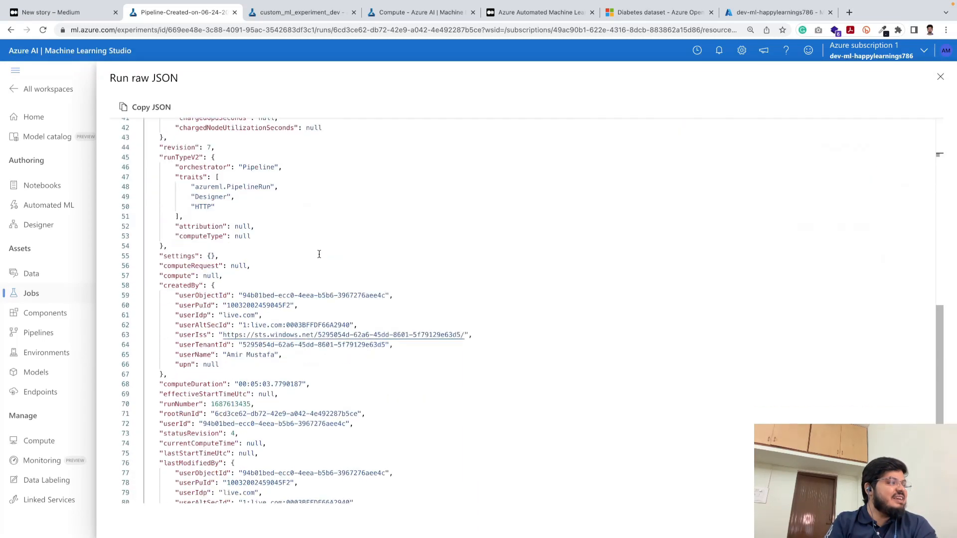
scroll(318, 254, up, 4)
scroll(318, 254, up, 5)
scroll(319, 254, down, 7)
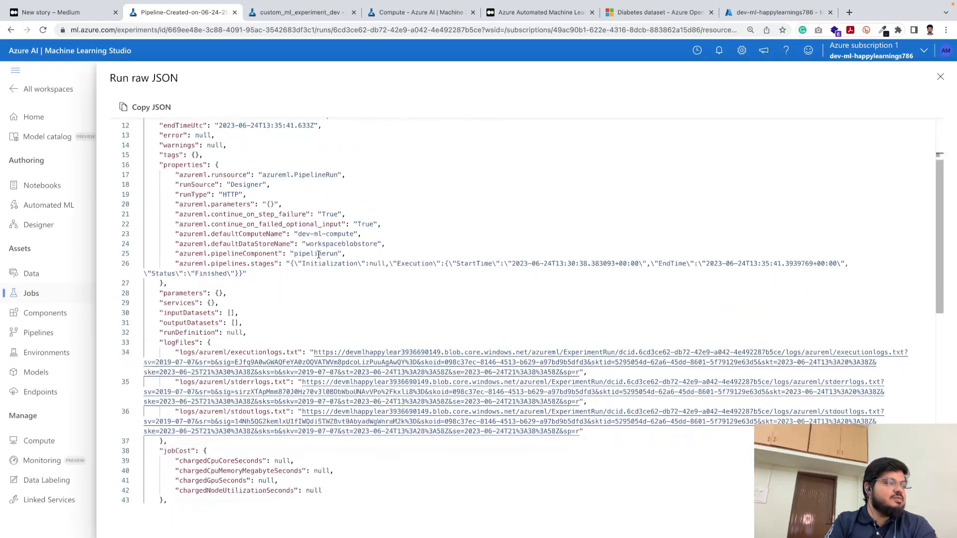
scroll(319, 255, down, 3)
scroll(319, 255, up, 10)
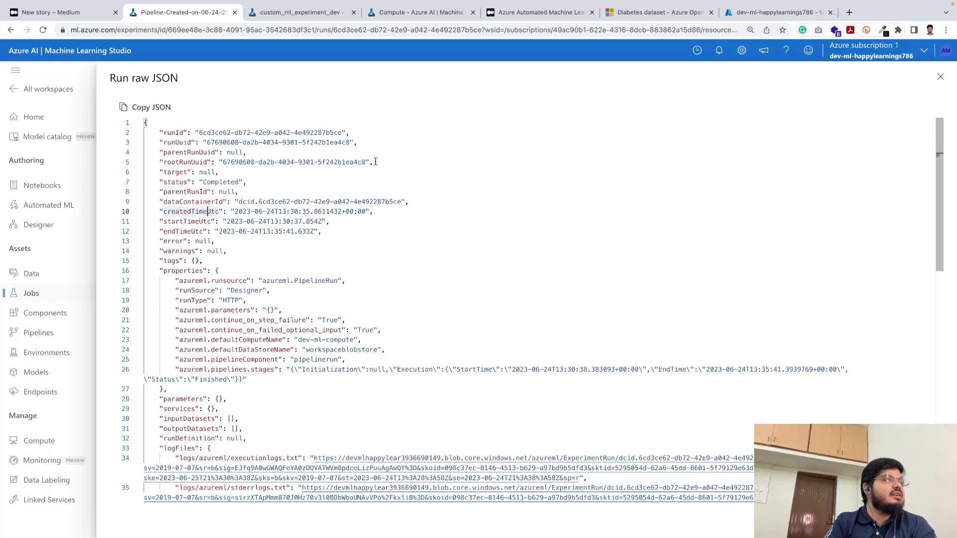
click(940, 77)
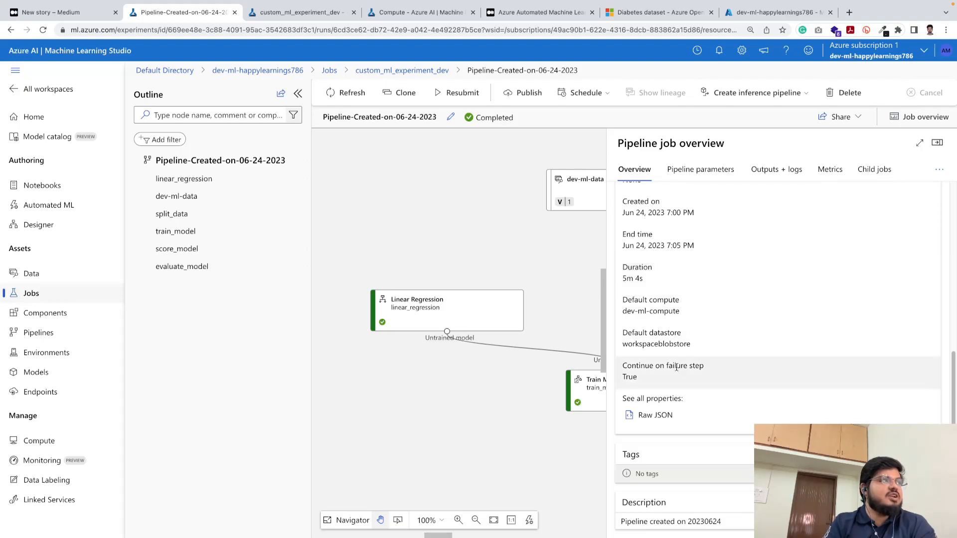
- Check the job's pipeline parameters and the log files in the azureml folder under logs, and collapse the logs folder
click(667, 167)
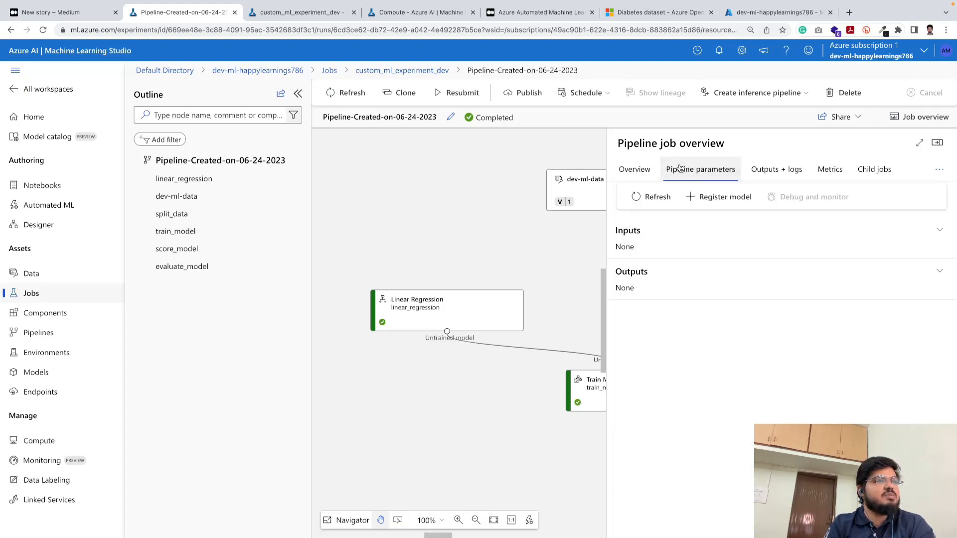
click(780, 169)
click(623, 242)
click(631, 263)
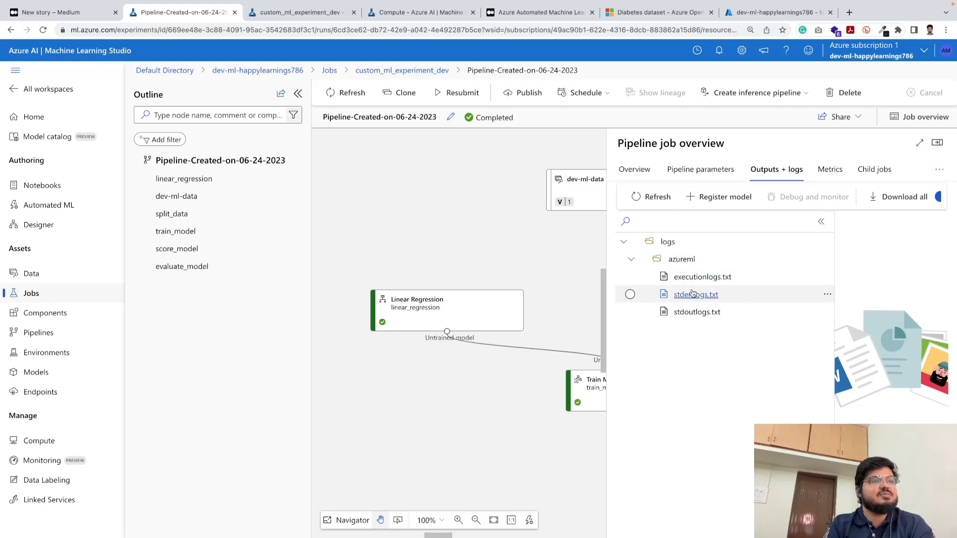
click(624, 241)
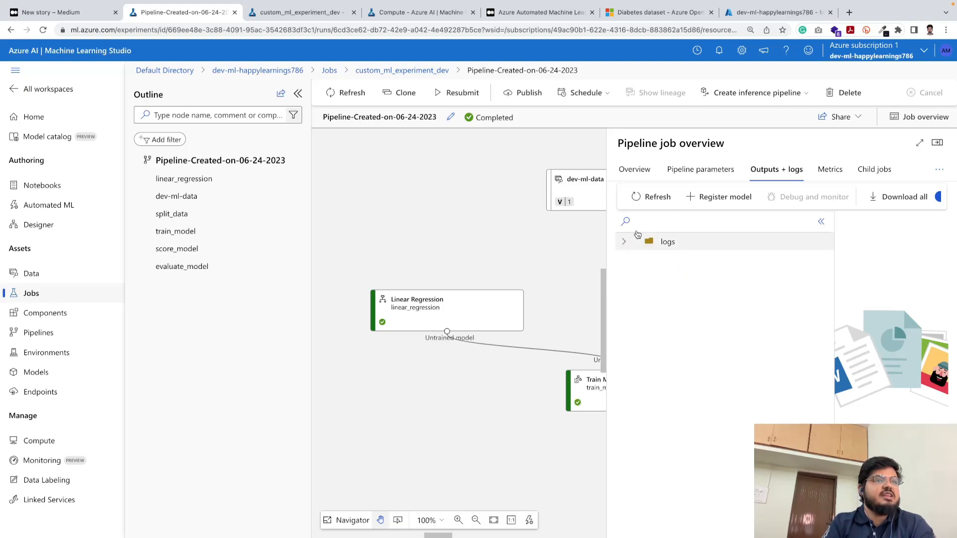
- View the job's evaluate_model metrics, consult the Diabetes dataset page's column and preview tables, and return to the metrics
click(829, 168)
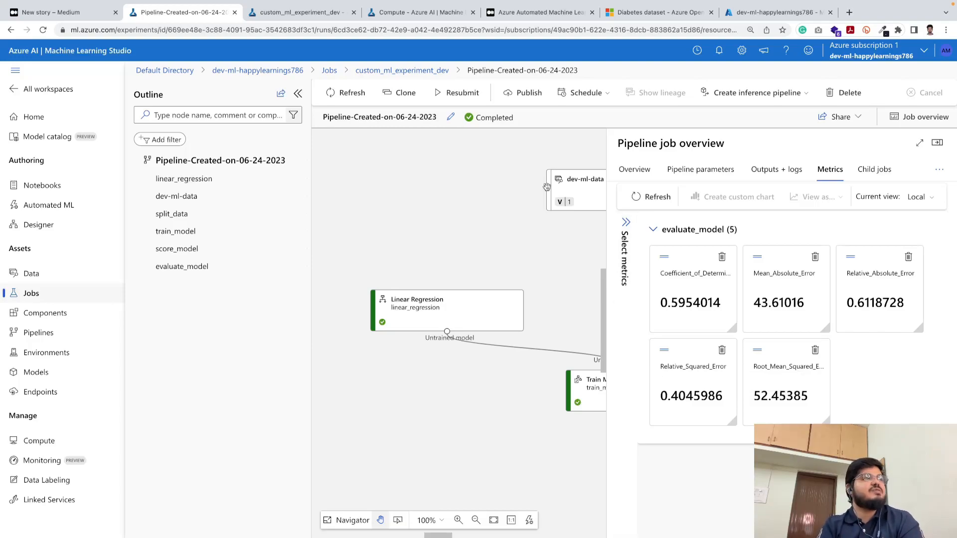
click(647, 12)
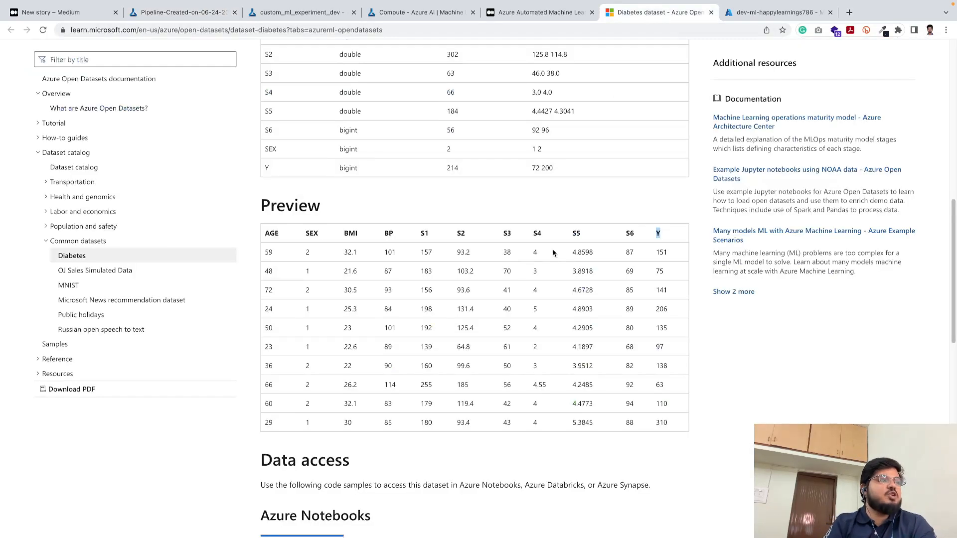
scroll(554, 253, up, 1)
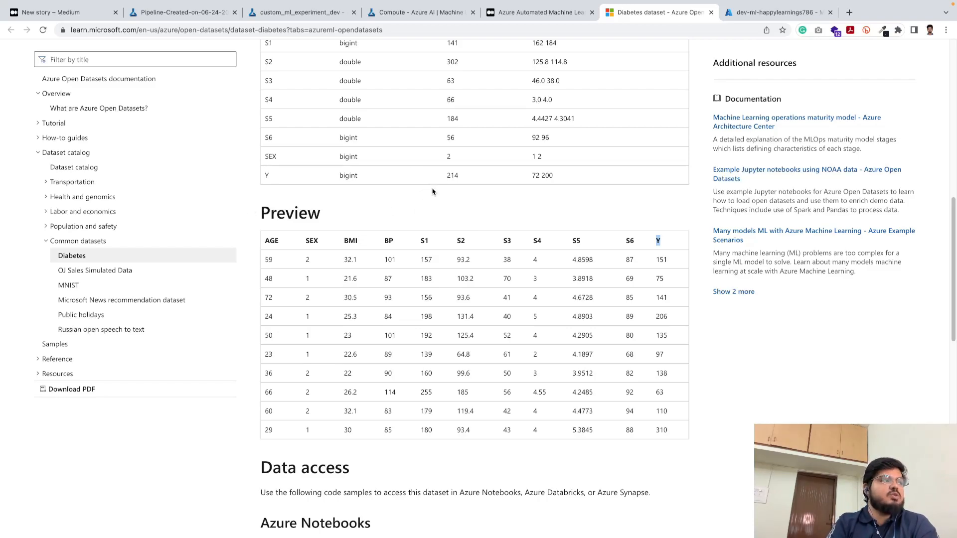
click(542, 18)
click(431, 13)
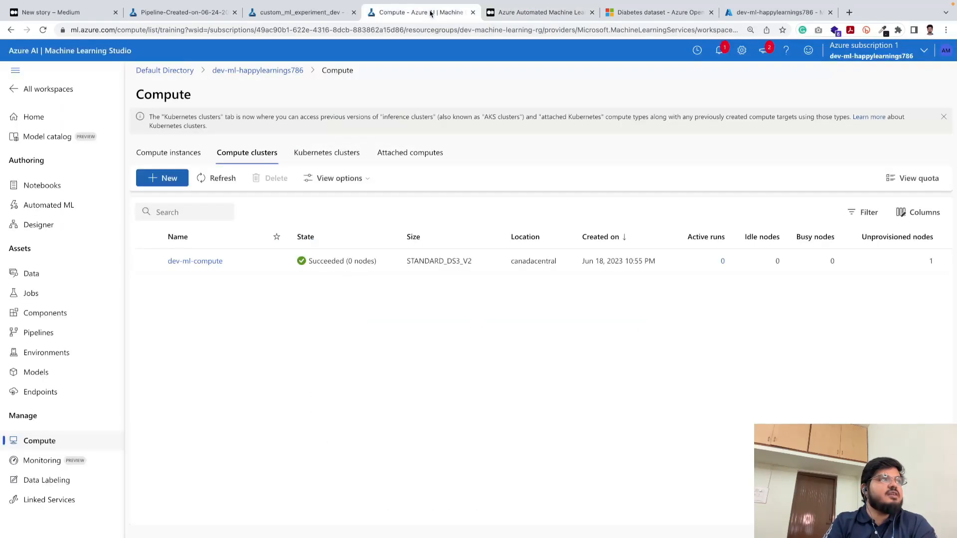
click(185, 19)
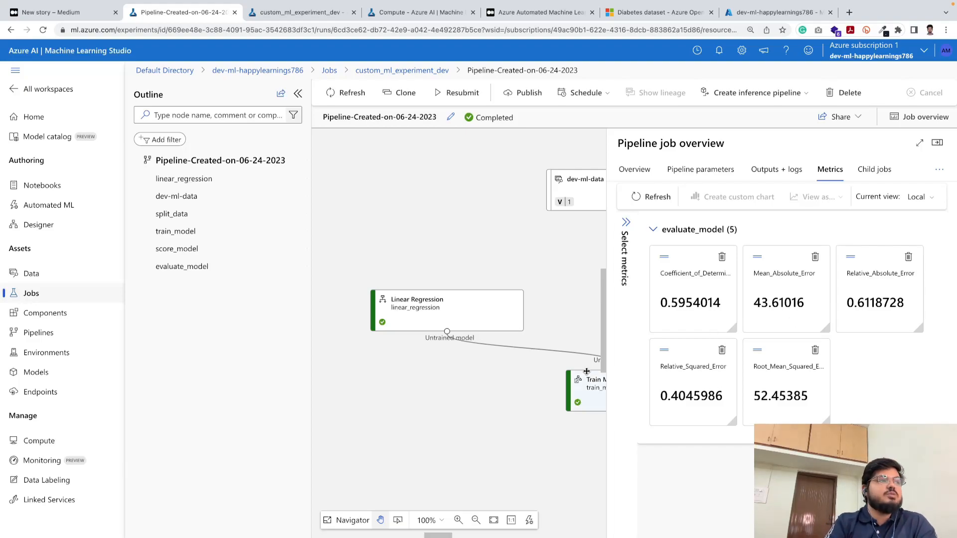
mouse_move(364, 227)
mouse_down()
mouse_move(401, 205)
mouse_move(367, 224)
mouse_up()
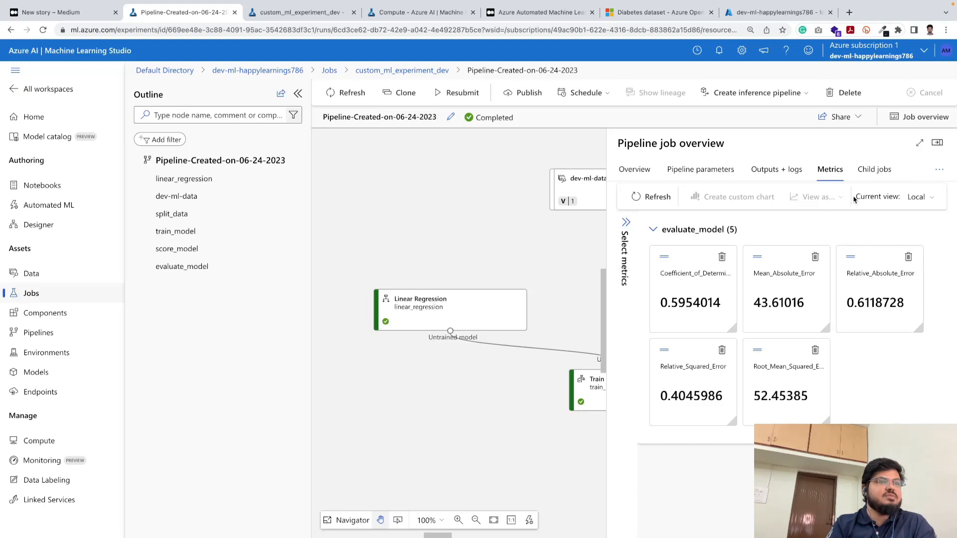
- Compare the job's child jobs with the pipeline graph zoomed out to 60%, and return to the job's overview properties
click(879, 174)
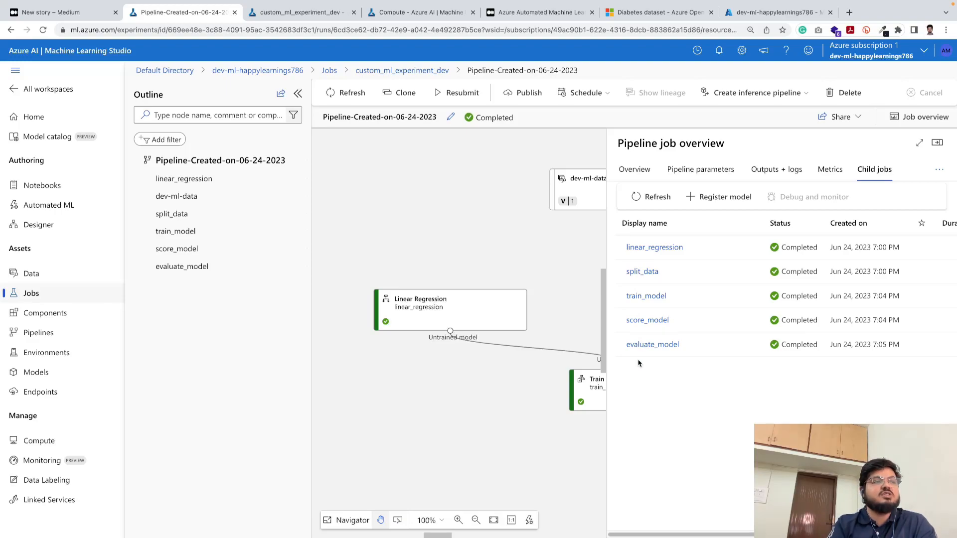
scroll(534, 266, down, 1)
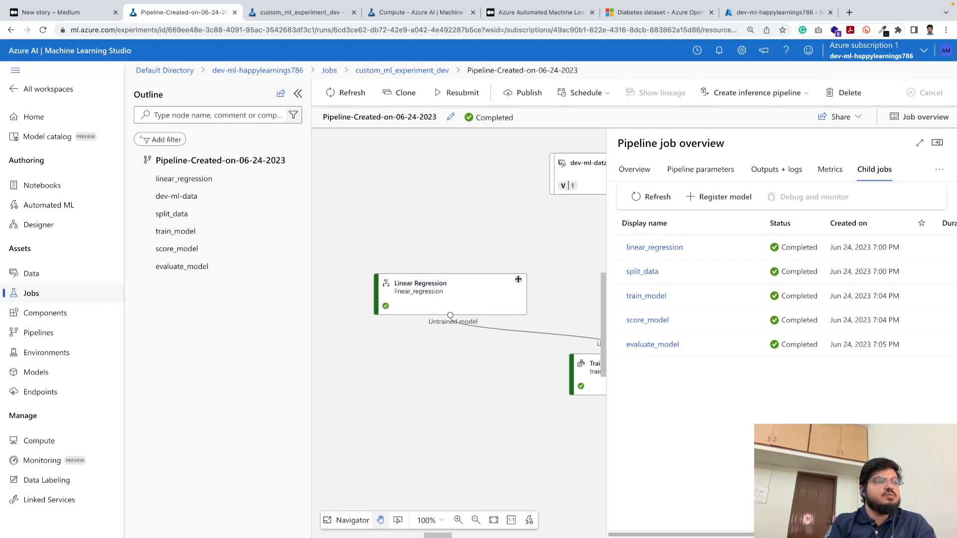
scroll(518, 279, down, 2)
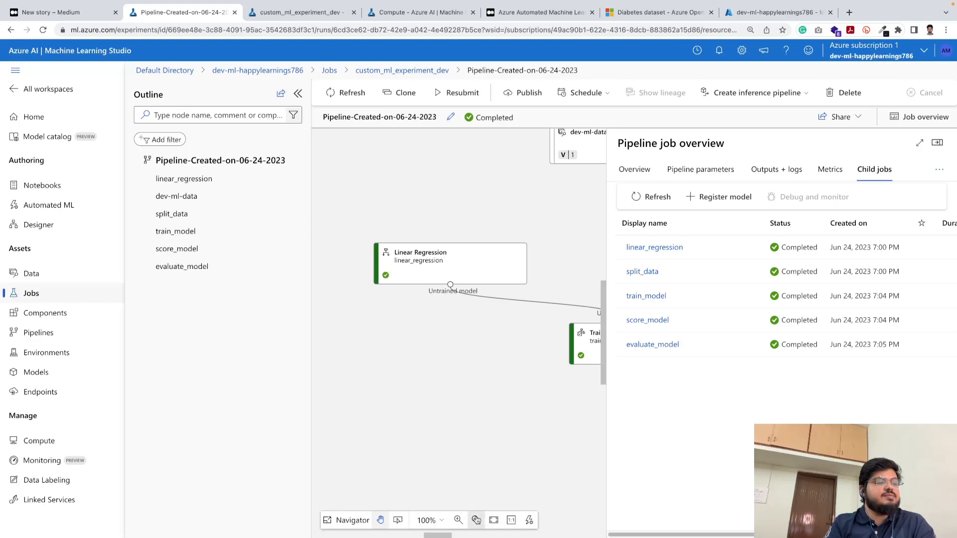
click(476, 519)
drag(548, 407, 463, 391)
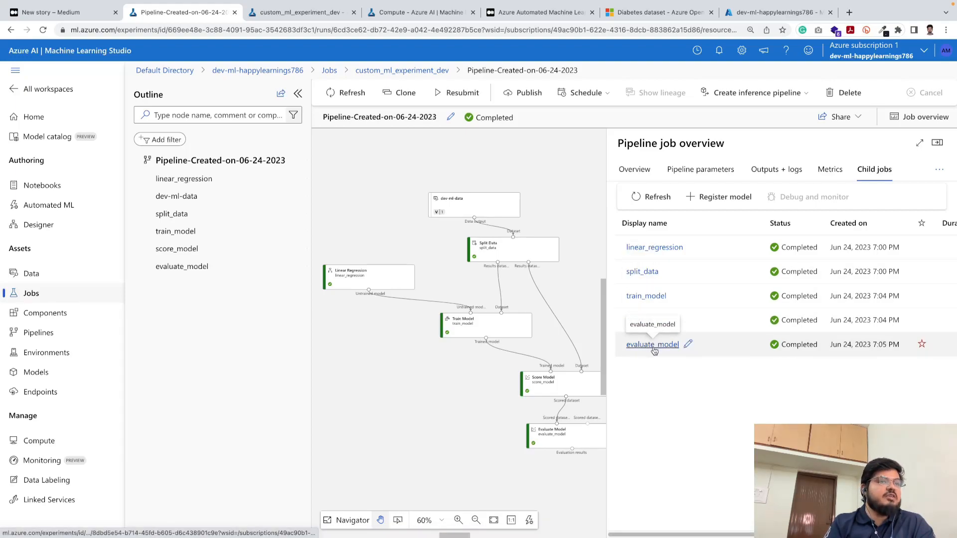
click(630, 179)
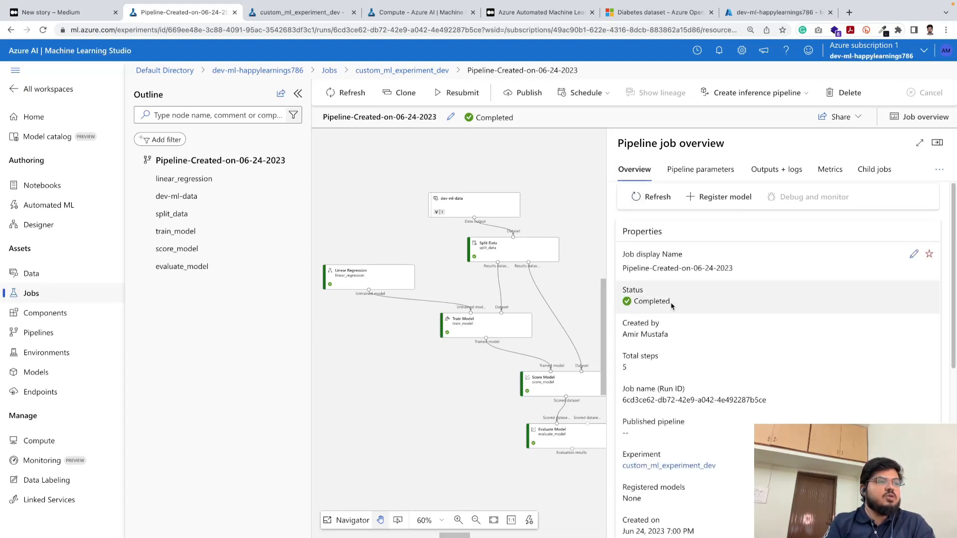
- Hide the pipeline job overview and check the job's run status above the pipeline graph
click(932, 144)
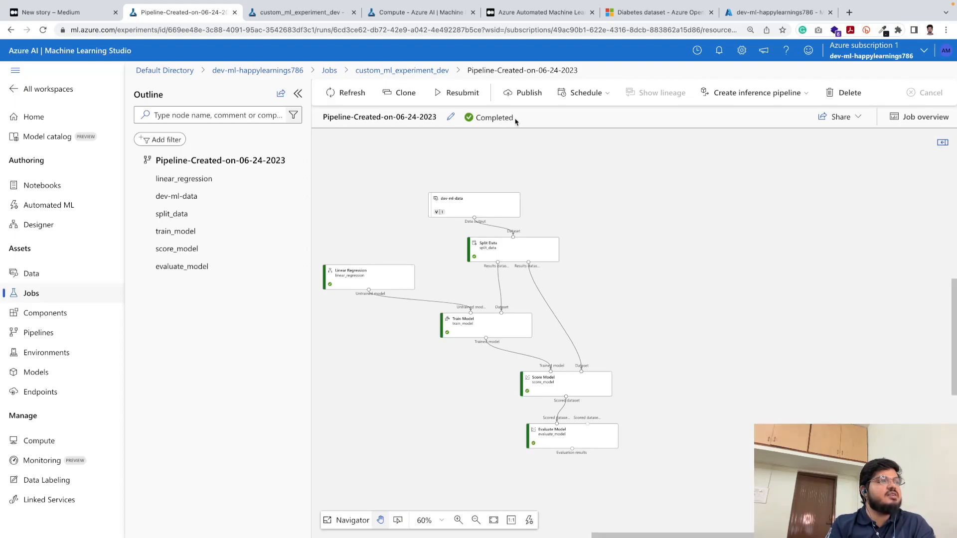
drag(516, 121, 473, 120)
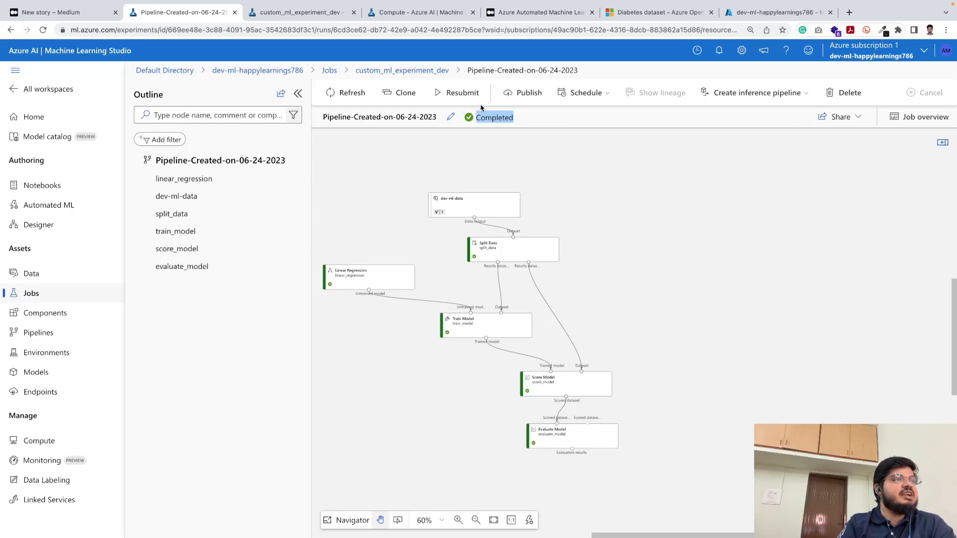
click(519, 122)
double_click(497, 119)
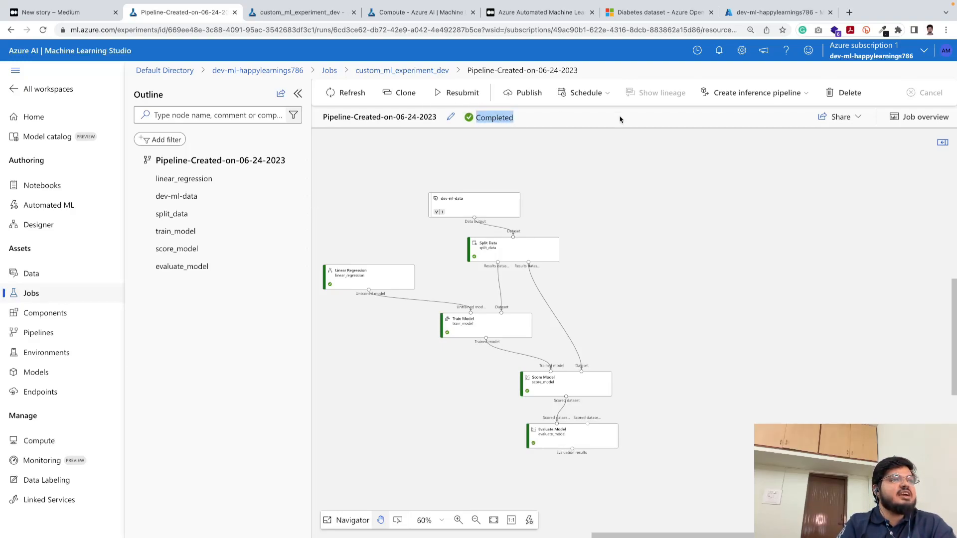
click(657, 126)
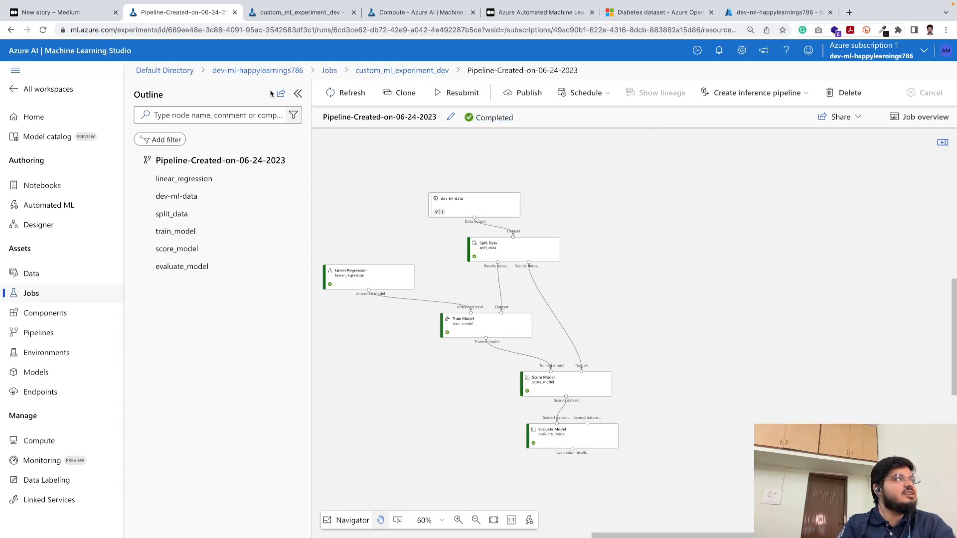
- Switch to the Medium draft, consult its Publishing Pipeline instructions, and return to the pipeline job in Azure ML Studio
click(86, 13)
scroll(340, 255, down, 15)
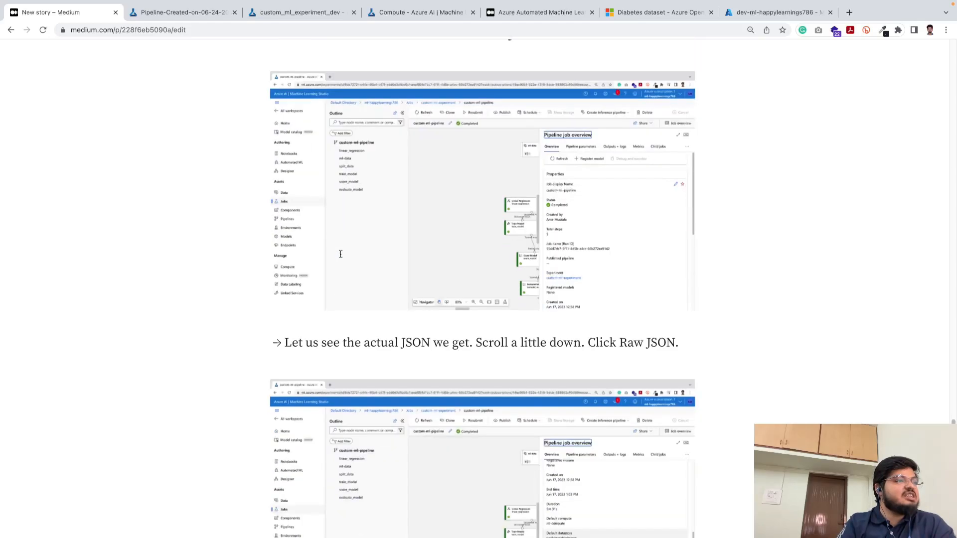
scroll(341, 257, down, 20)
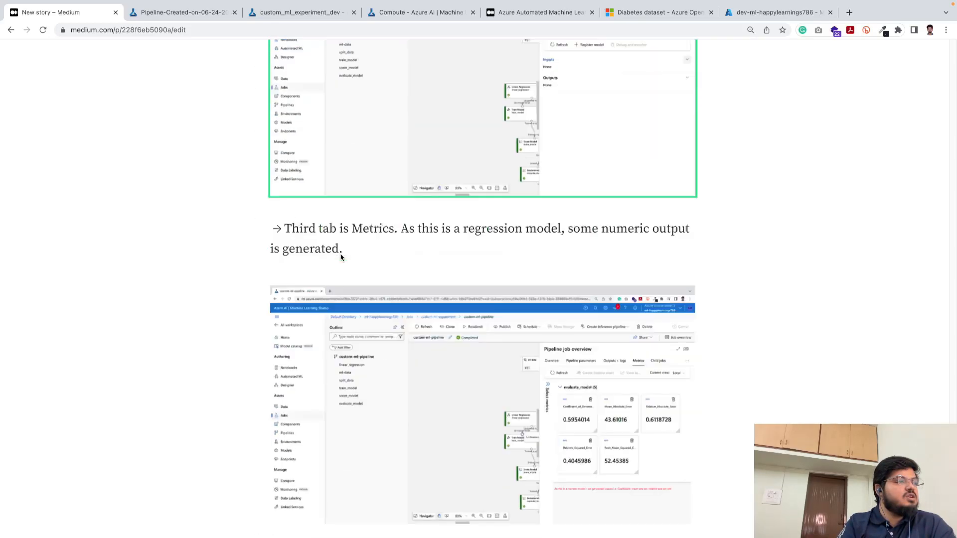
scroll(341, 257, up, 3)
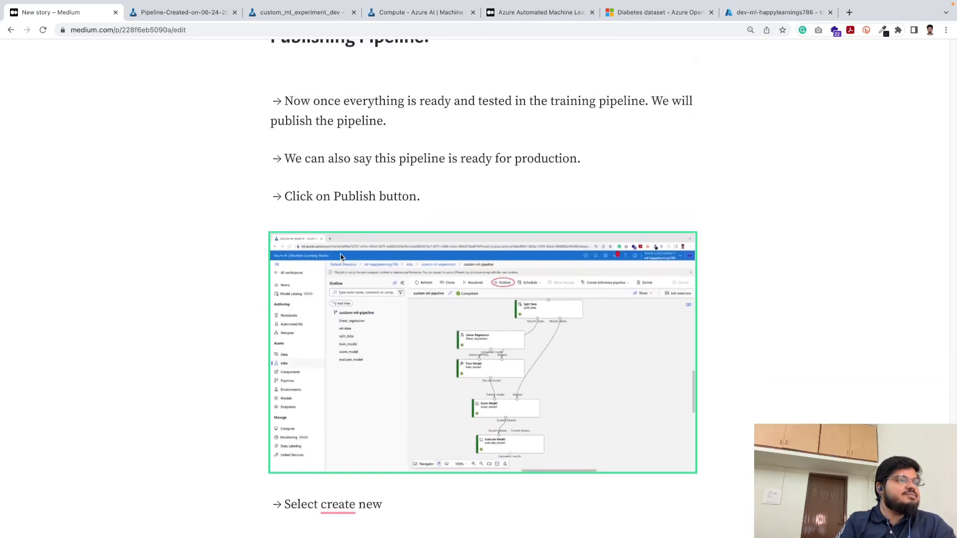
scroll(365, 253, down, 4)
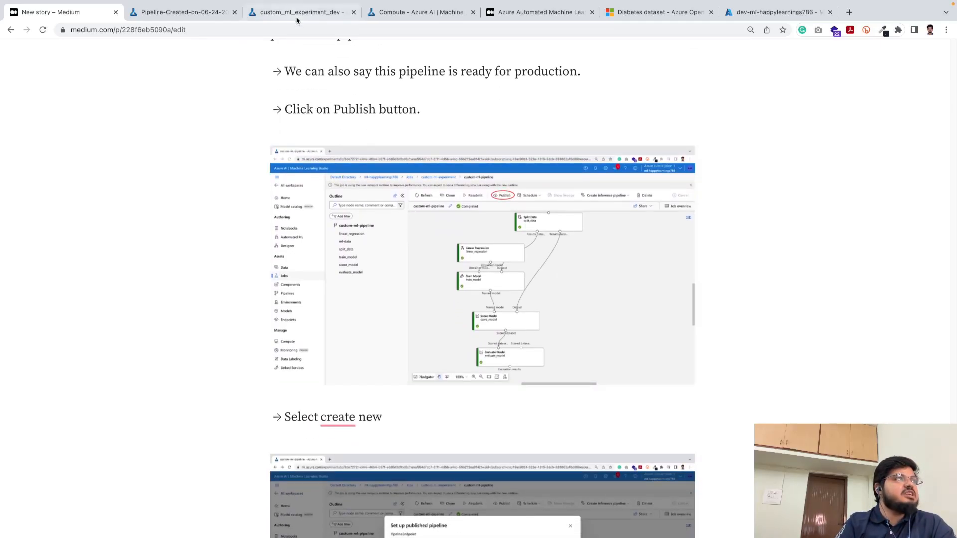
click(181, 12)
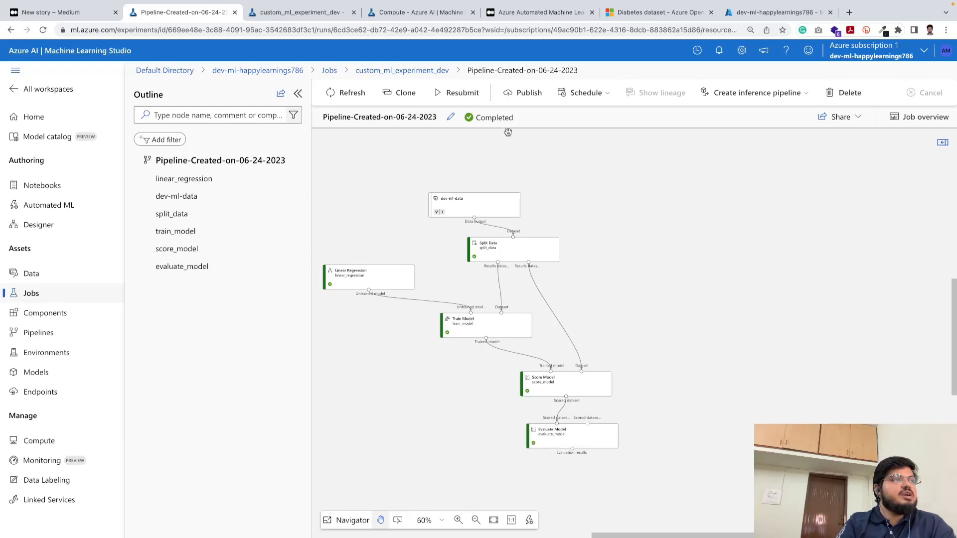
- Publish the pipeline job to a new pipeline endpoint named dev-custom-ml-pipeline, consulting the Medium draft's setup screenshot
click(529, 102)
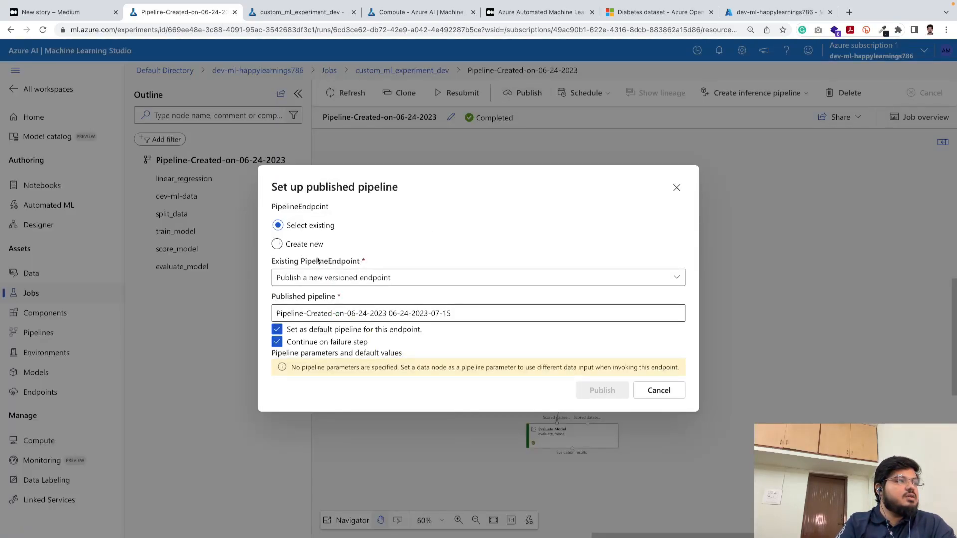
click(277, 244)
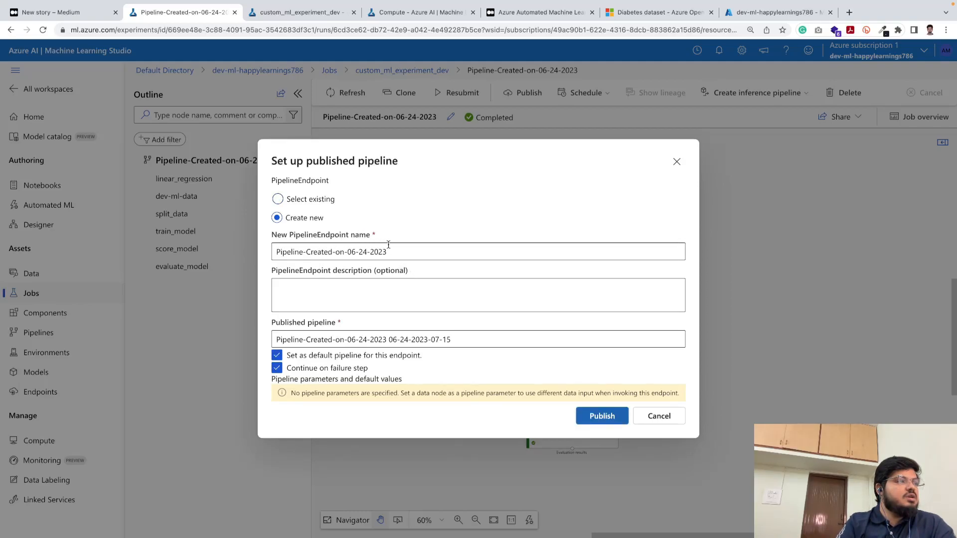
click(92, 13)
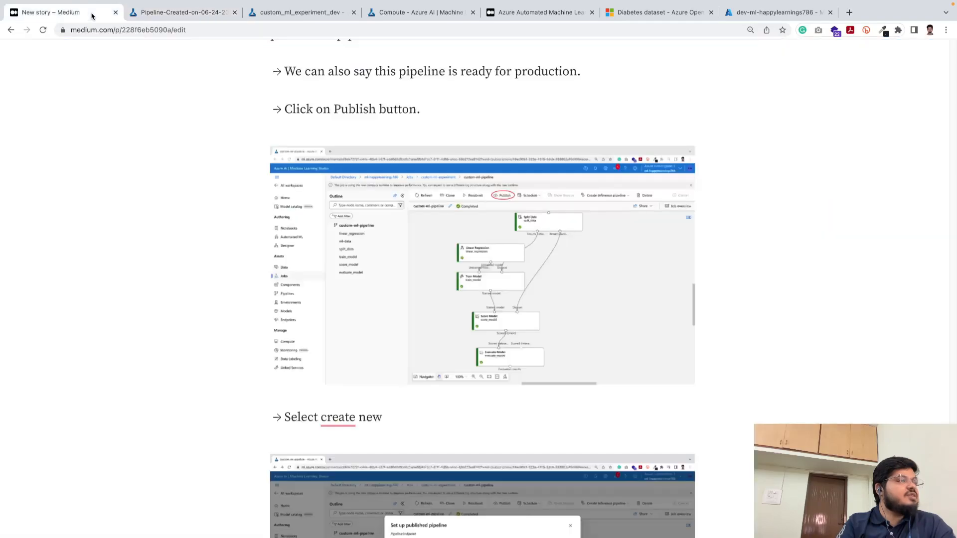
scroll(280, 327, down, 5)
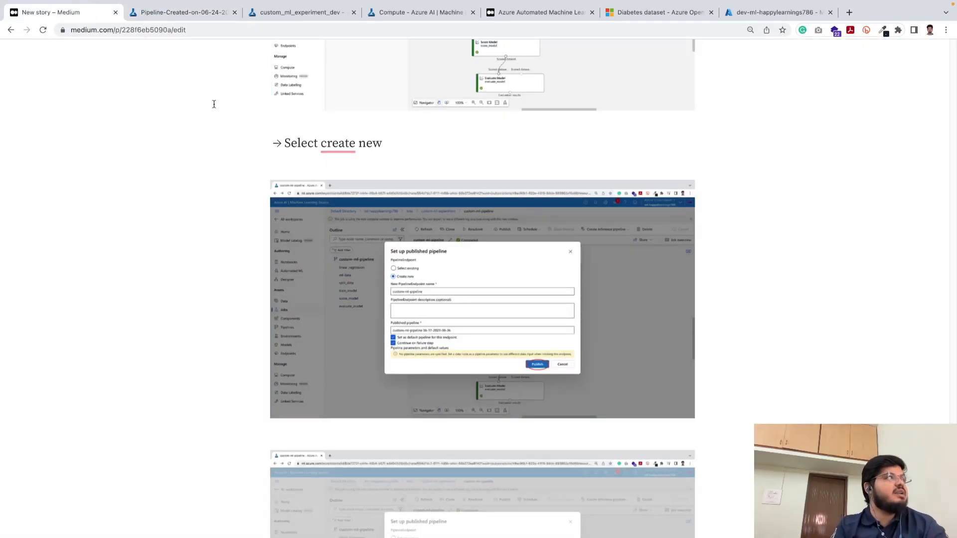
click(210, 16)
triple_click(379, 251)
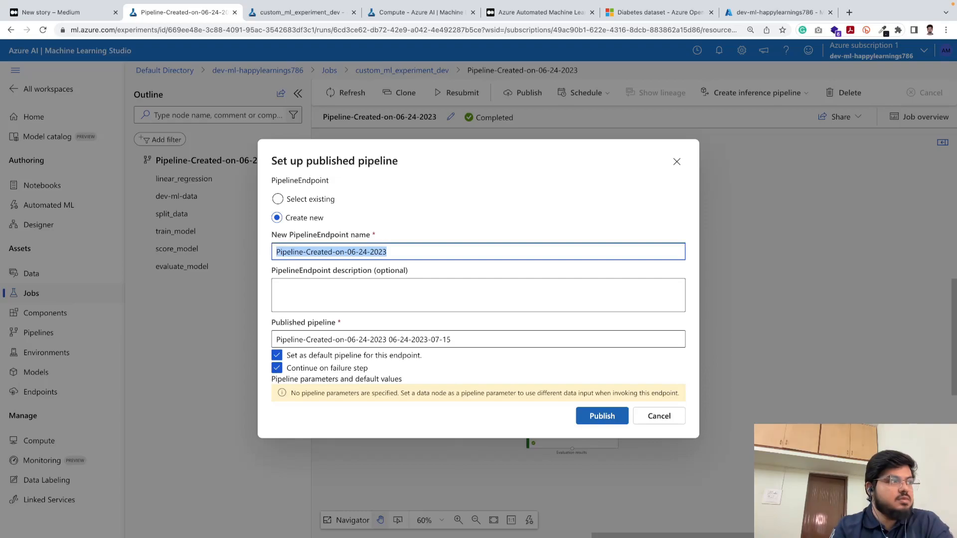
text(cusrttom-ml-pipeline)
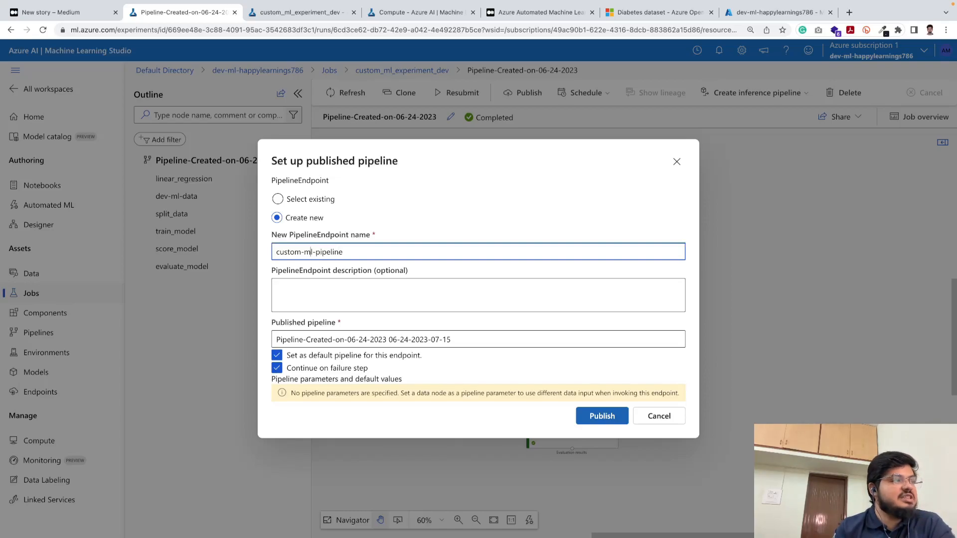
text(dev-)
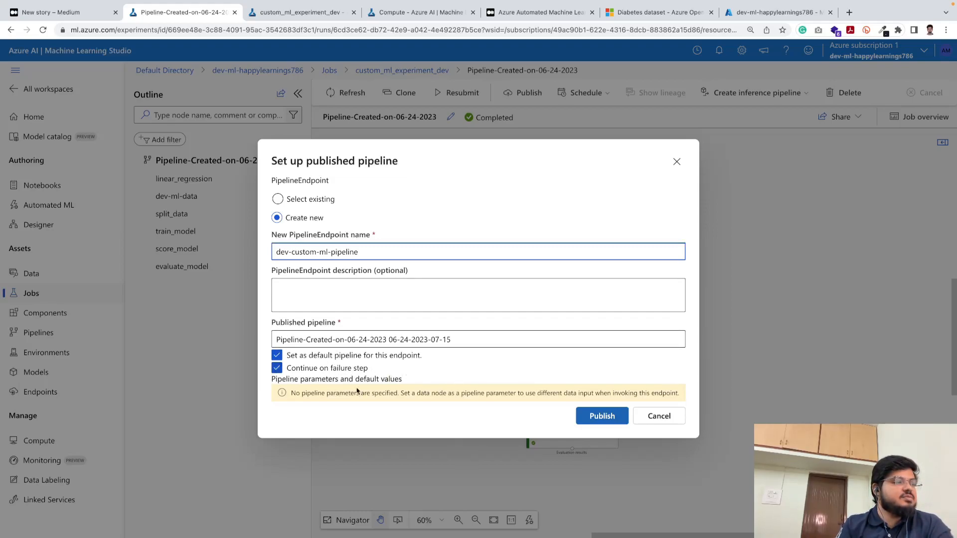
click(609, 421)
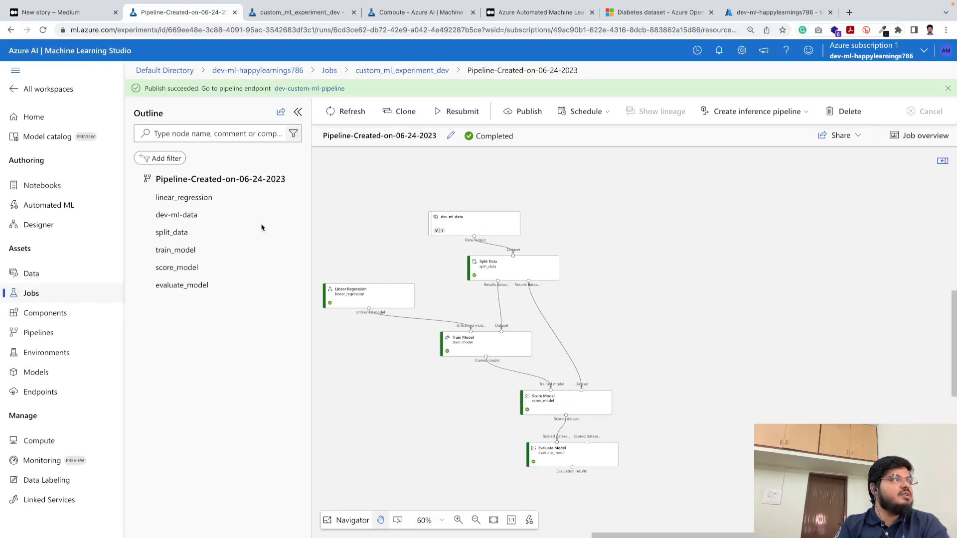
- Open the published dev-custom-ml-pipeline endpoint and look through its overview properties
click(299, 93)
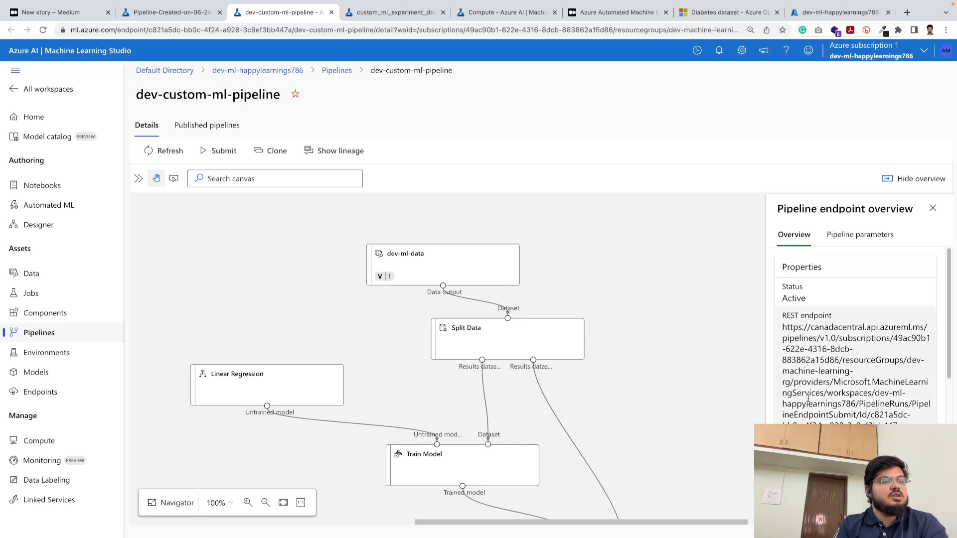
scroll(808, 397, down, 5)
scroll(807, 397, up, 5)
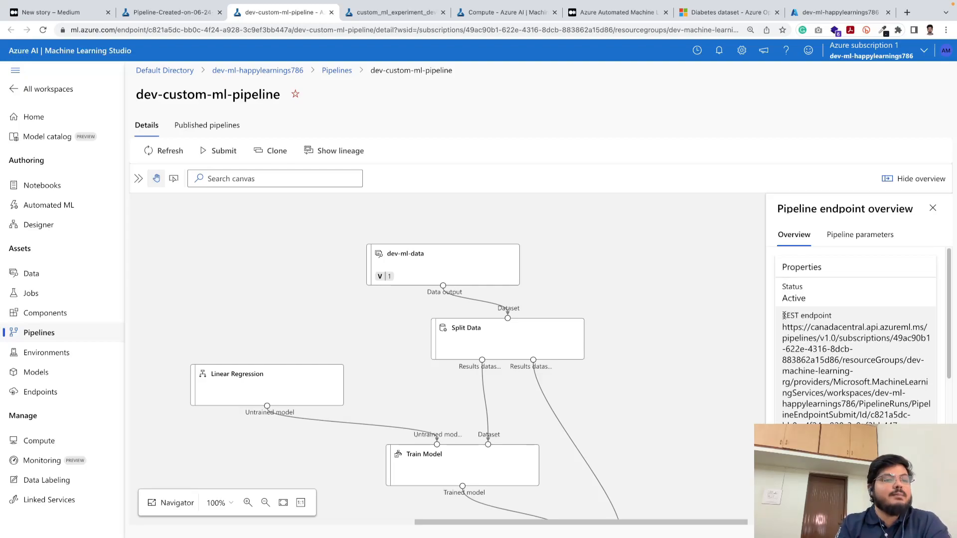
- Consult the Medium draft's REST endpoint and endpoint documentation sections, and return to the dev-custom-ml-pipeline endpoint page
click(75, 14)
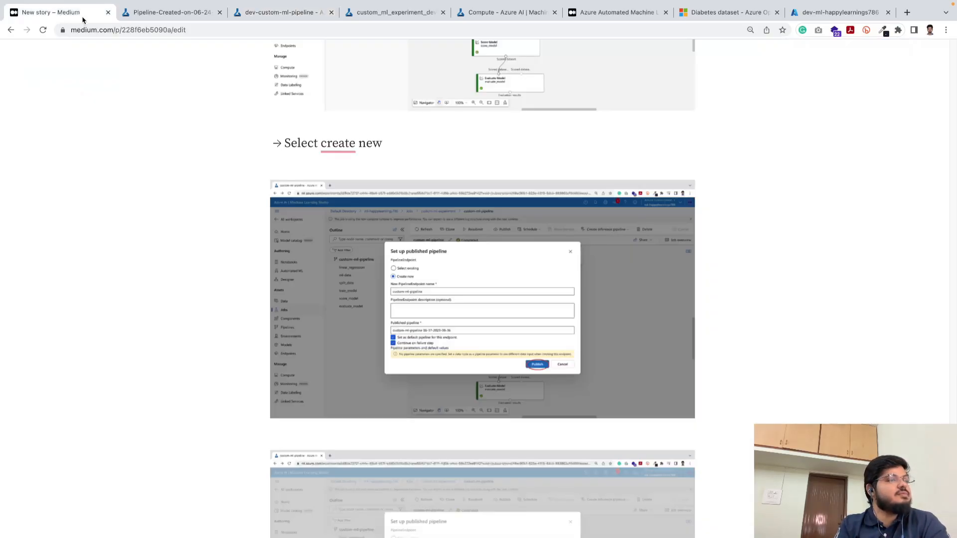
scroll(243, 225, down, 20)
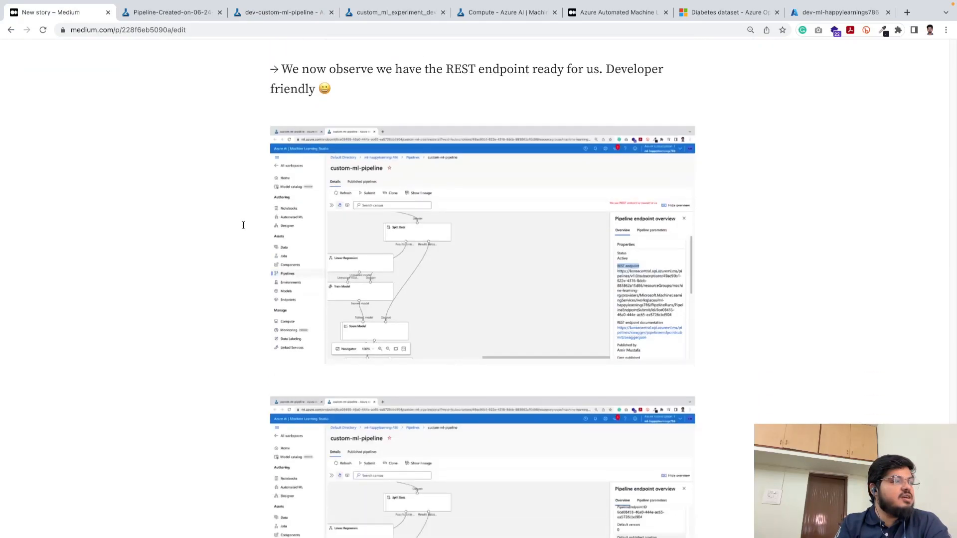
scroll(243, 225, up, 1)
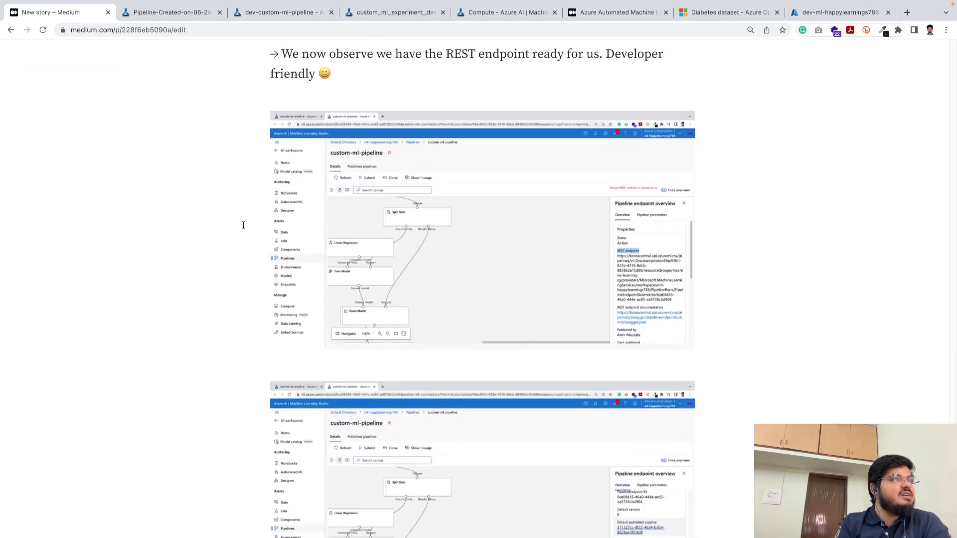
scroll(244, 225, down, 2)
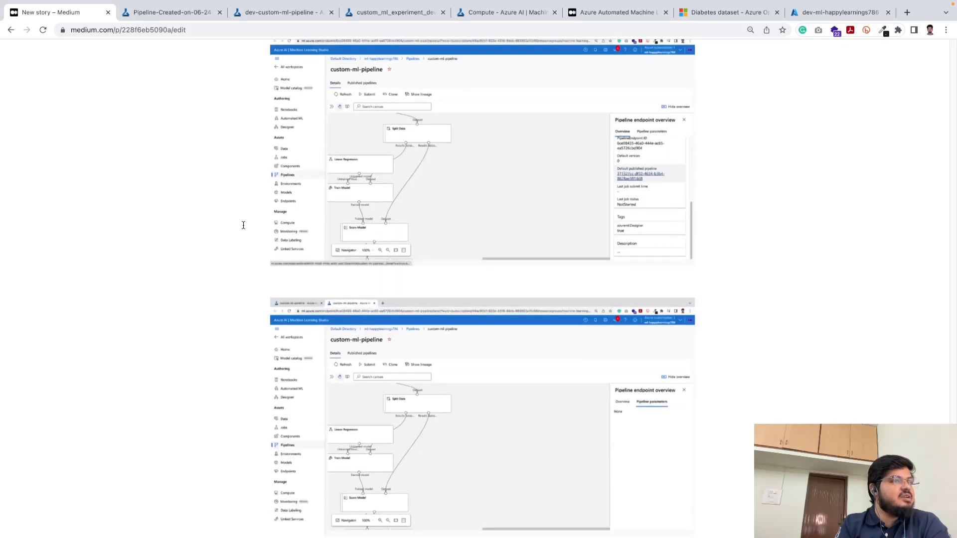
scroll(243, 225, down, 8)
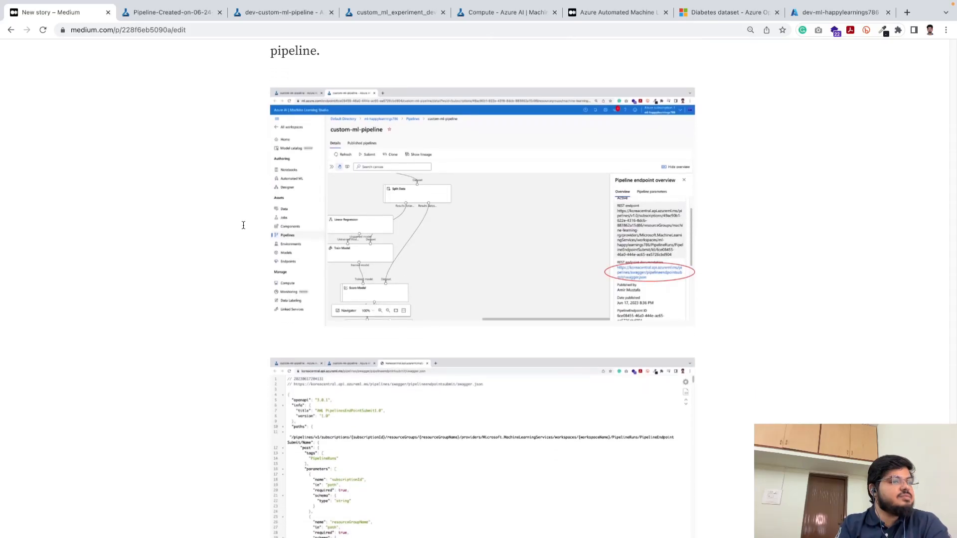
scroll(244, 225, down, 3)
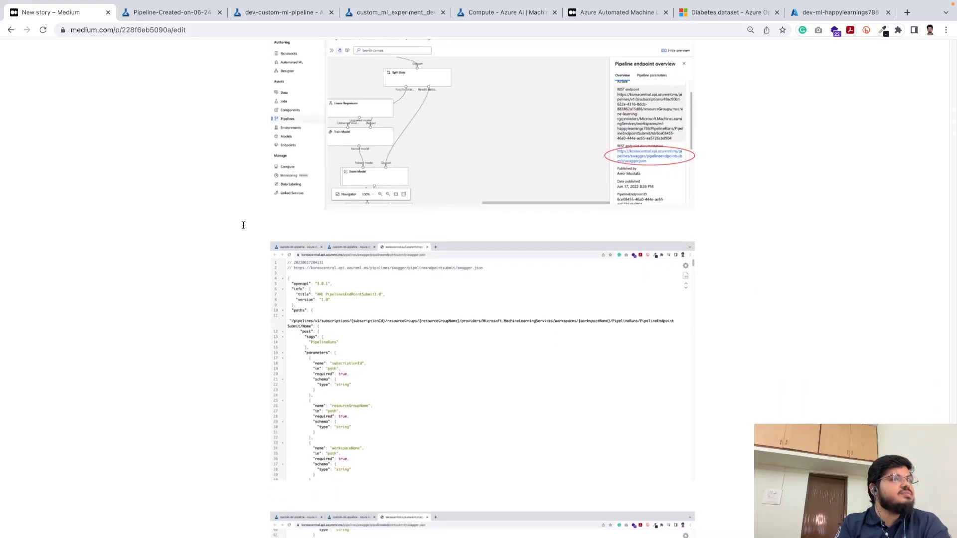
click(172, 12)
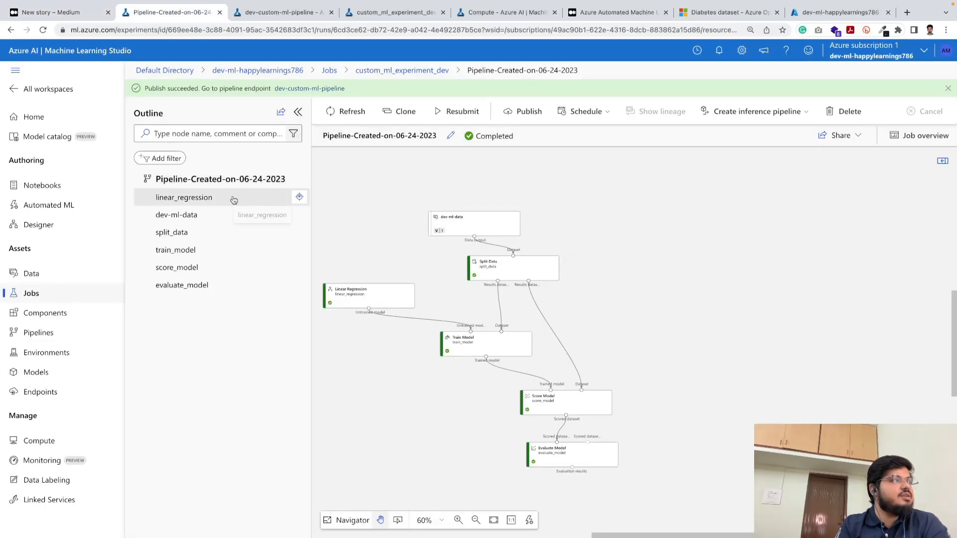
click(294, 15)
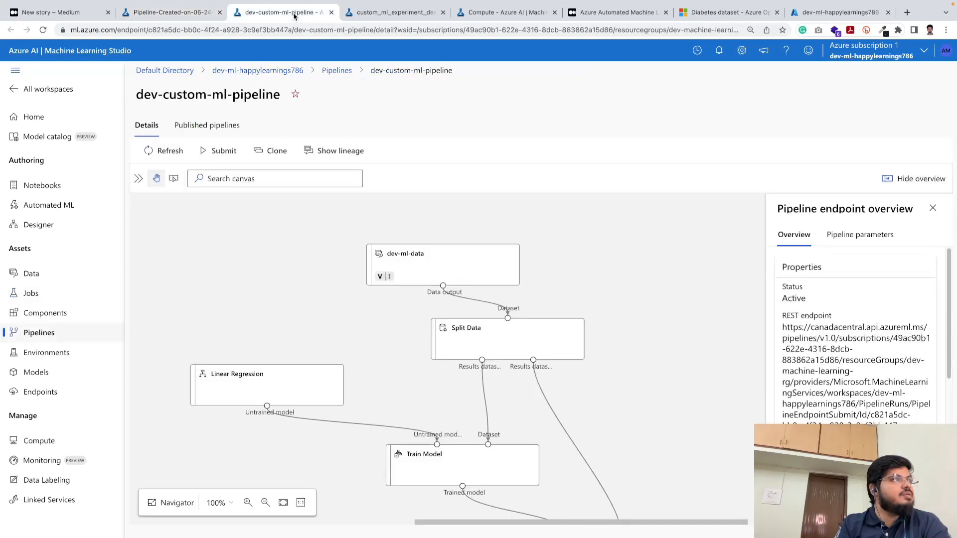
click(171, 12)
click(305, 15)
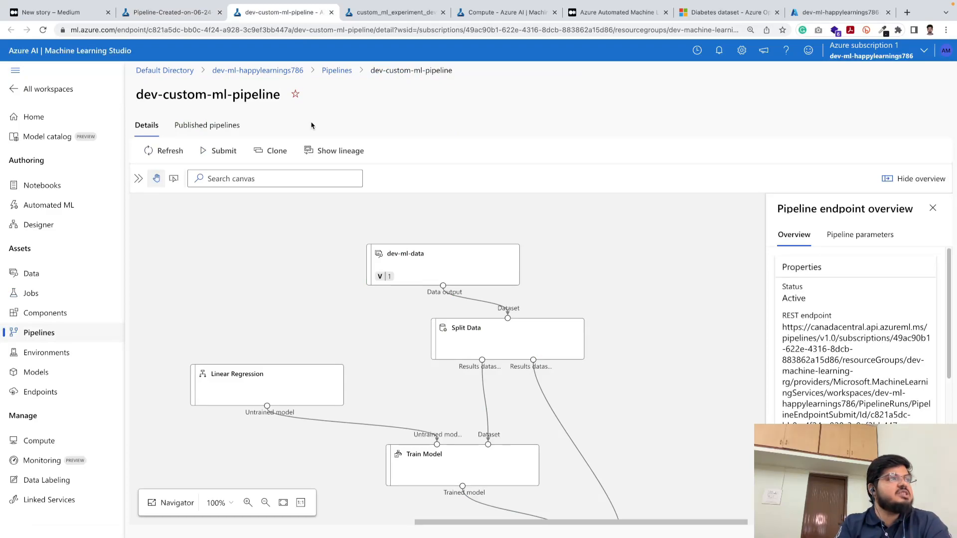
- Review the endpoint's REST address, documentation link and publishing details in the overview properties
scroll(827, 364, down, 2)
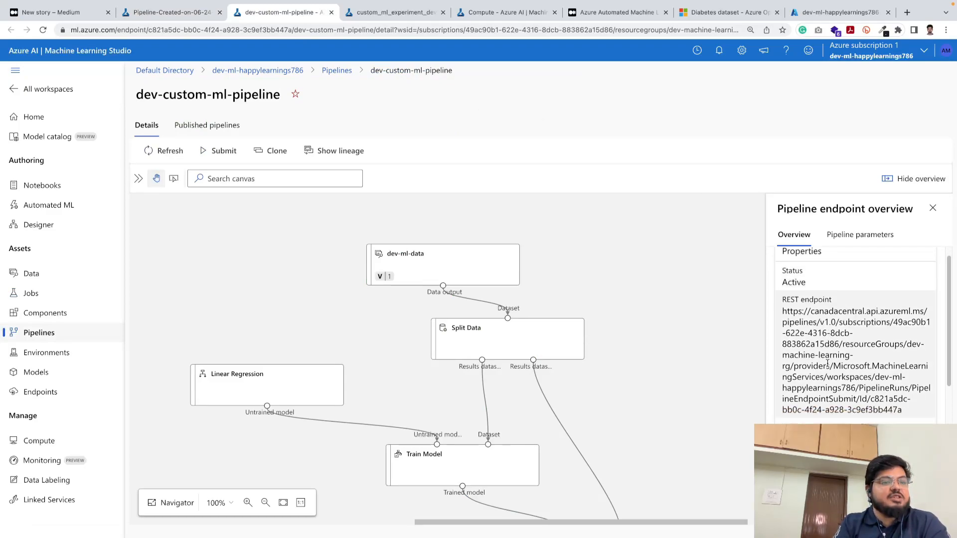
scroll(827, 364, down, 2)
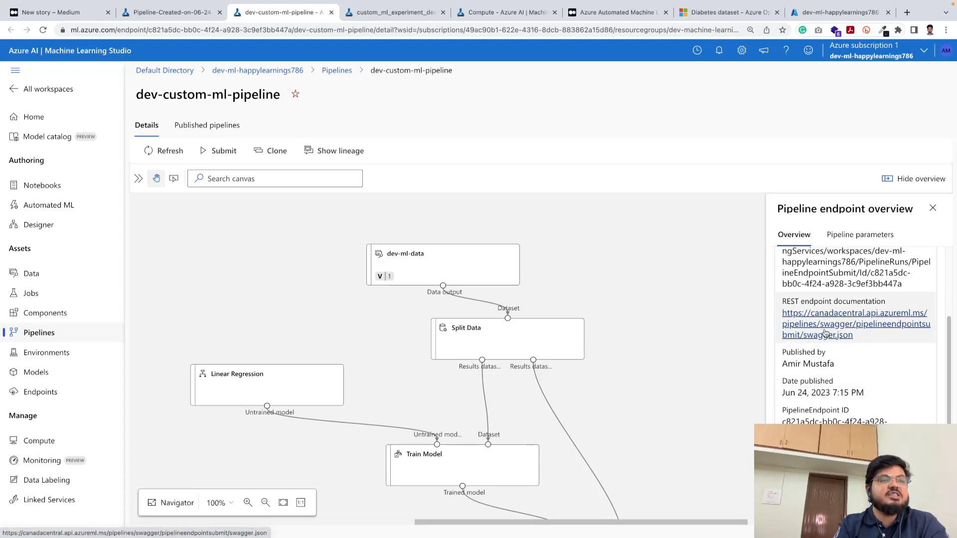
scroll(824, 333, down, 3)
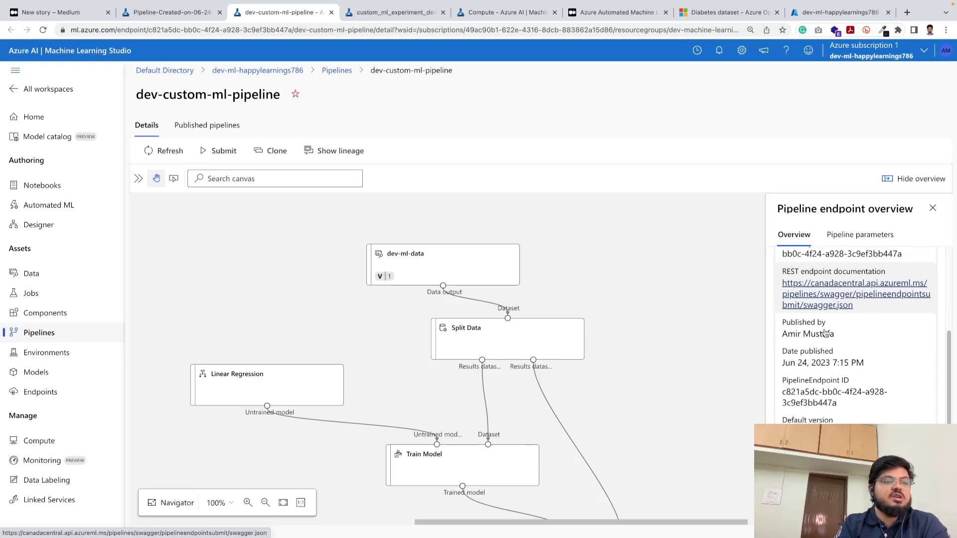
scroll(821, 344, up, 3)
- Open the REST endpoint documentation and read swagger.json's parameters and requestBody, folding and unfolding the requestBody block
click(829, 315)
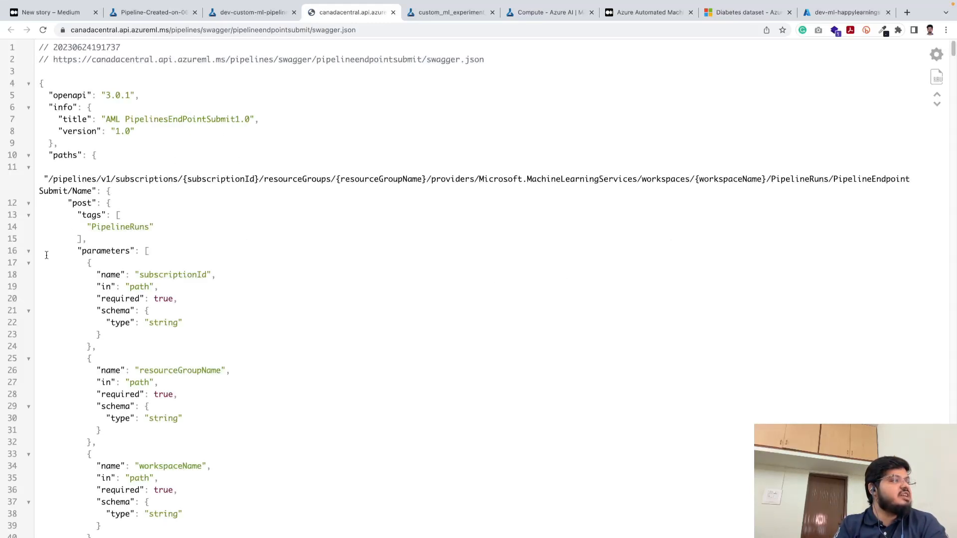
scroll(47, 255, down, 10)
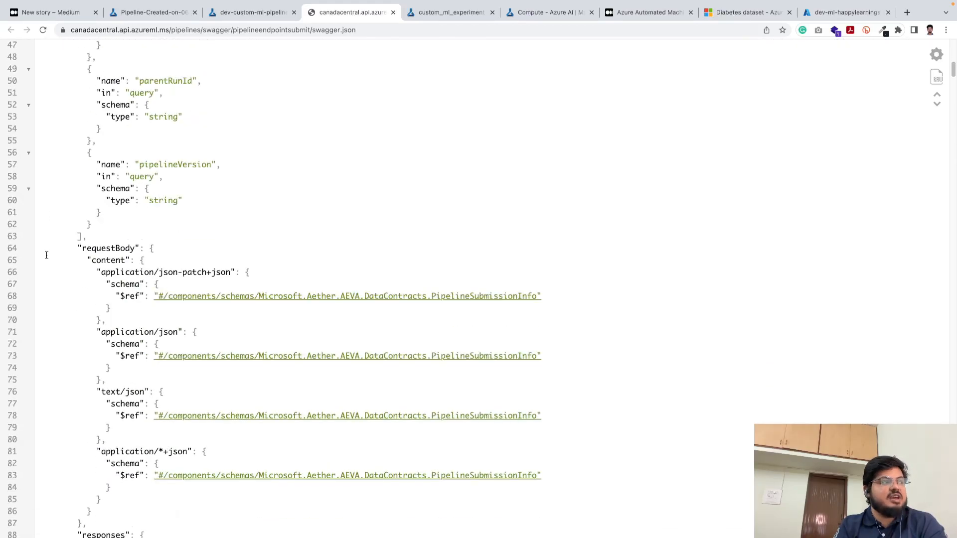
scroll(46, 255, down, 2)
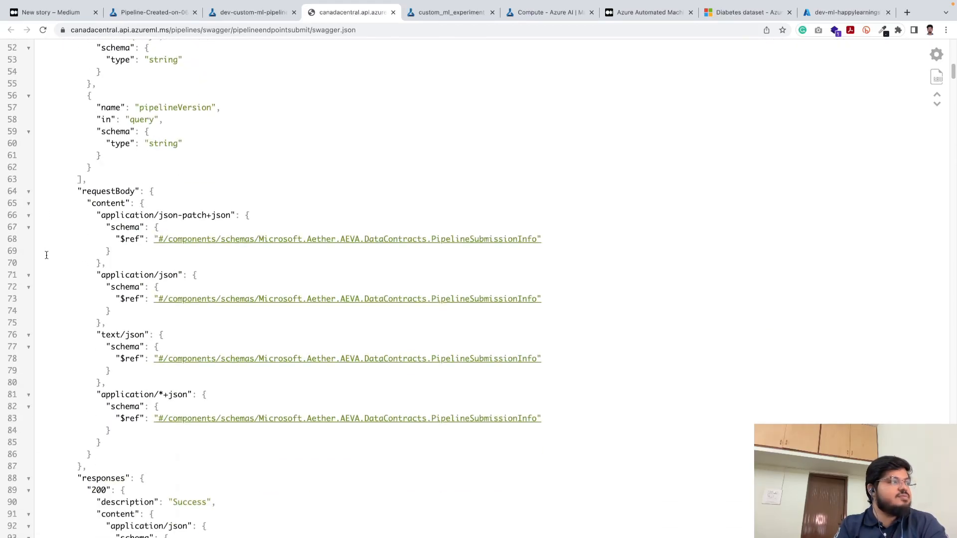
click(28, 193)
click(28, 194)
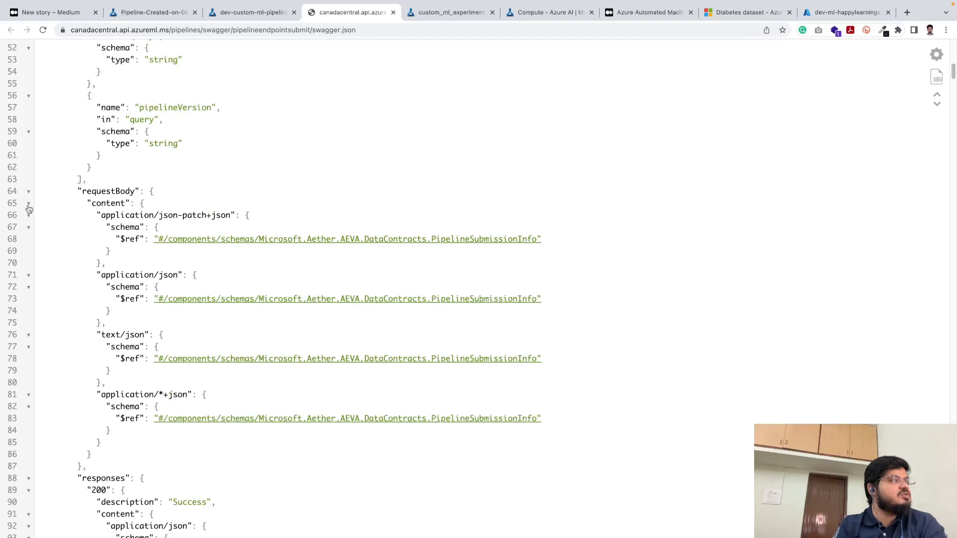
- Fold the requestBody content and responses blocks in swagger.json, and read through the remaining parameters and component schemas
click(28, 204)
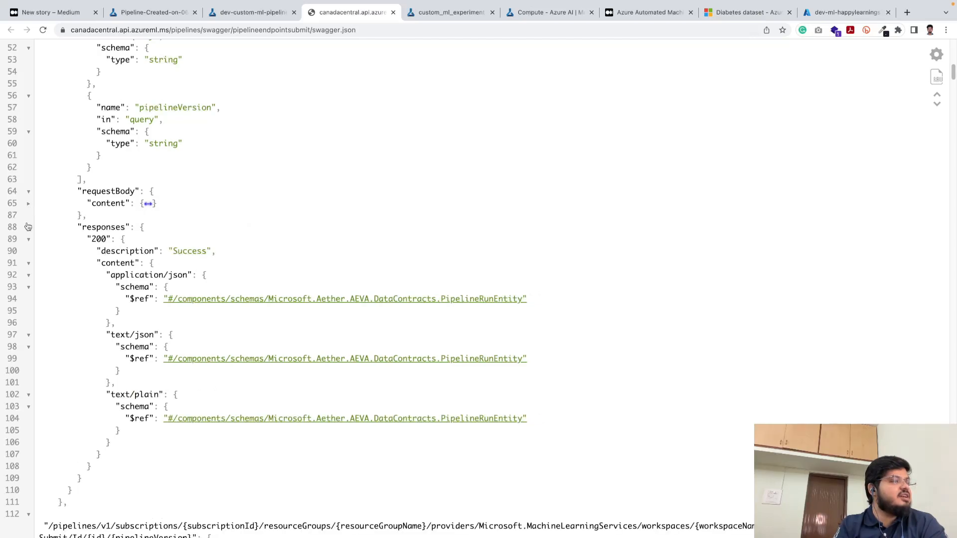
click(28, 229)
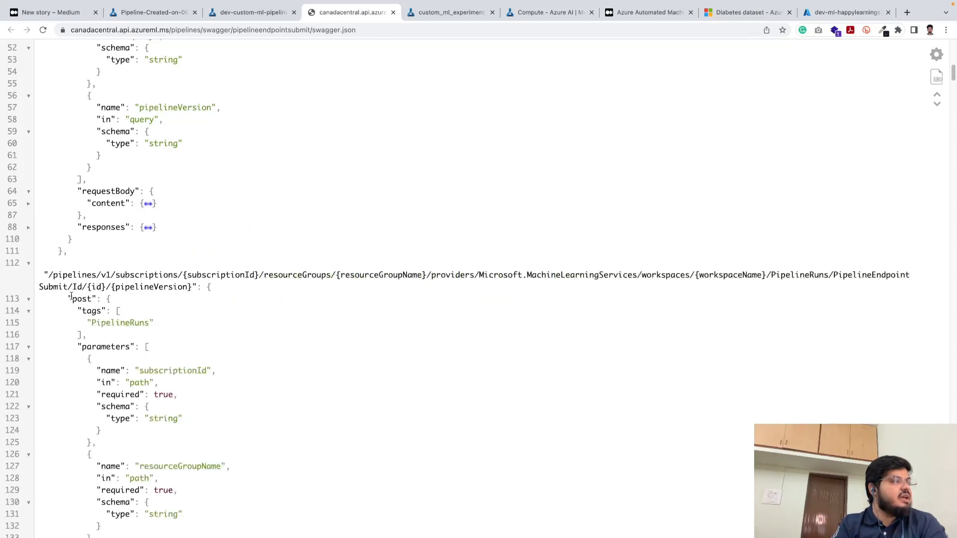
scroll(71, 297, down, 5)
scroll(71, 296, down, 20)
scroll(71, 296, down, 2)
scroll(71, 296, down, 10)
scroll(72, 296, down, 8)
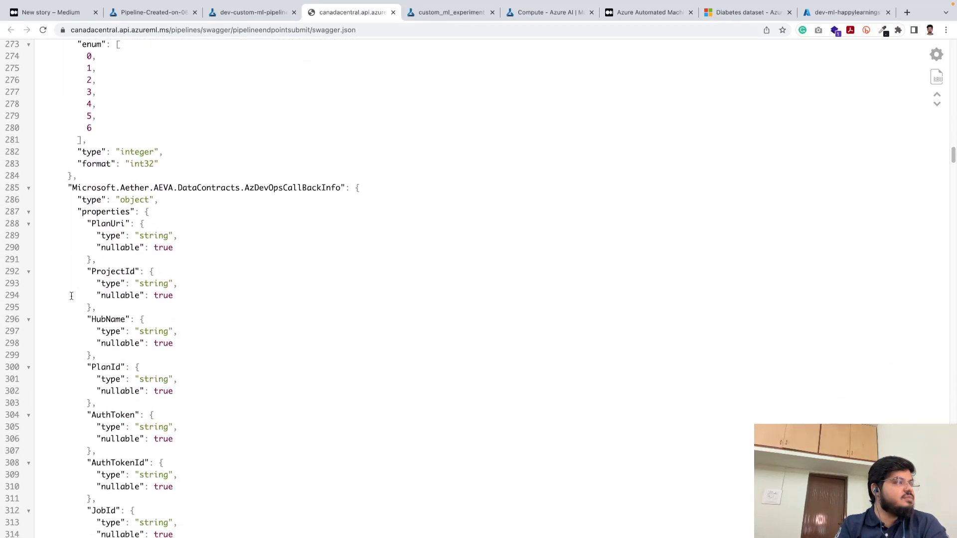
scroll(72, 296, down, 15)
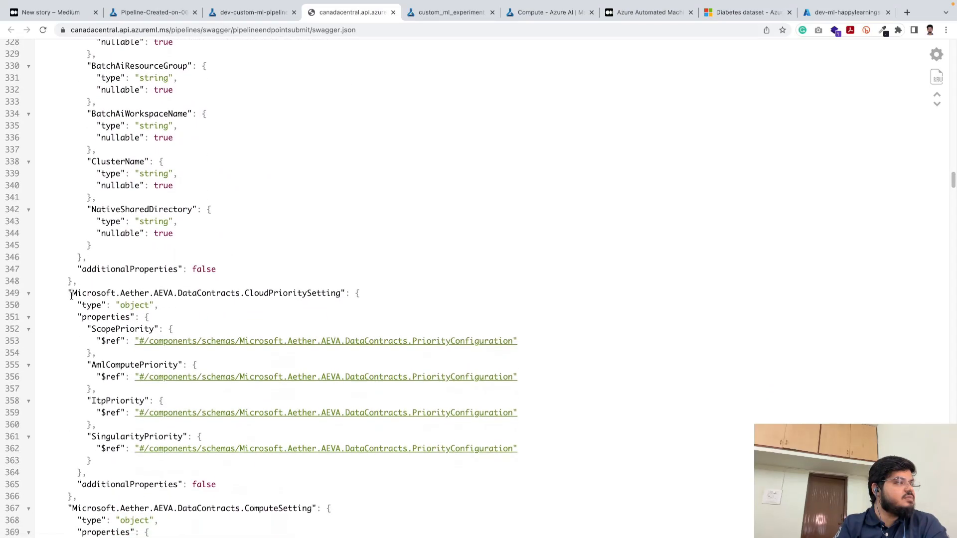
scroll(71, 296, down, 20)
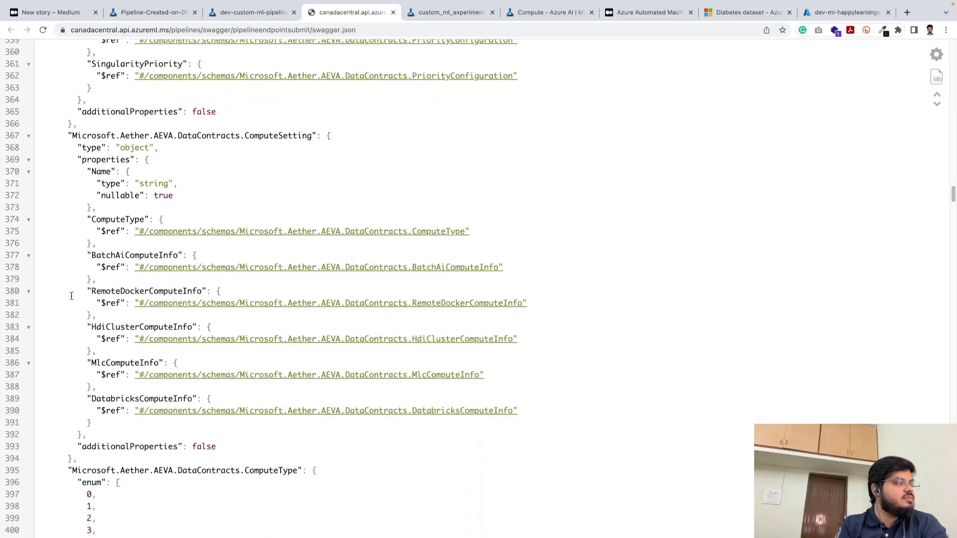
scroll(72, 296, down, 12)
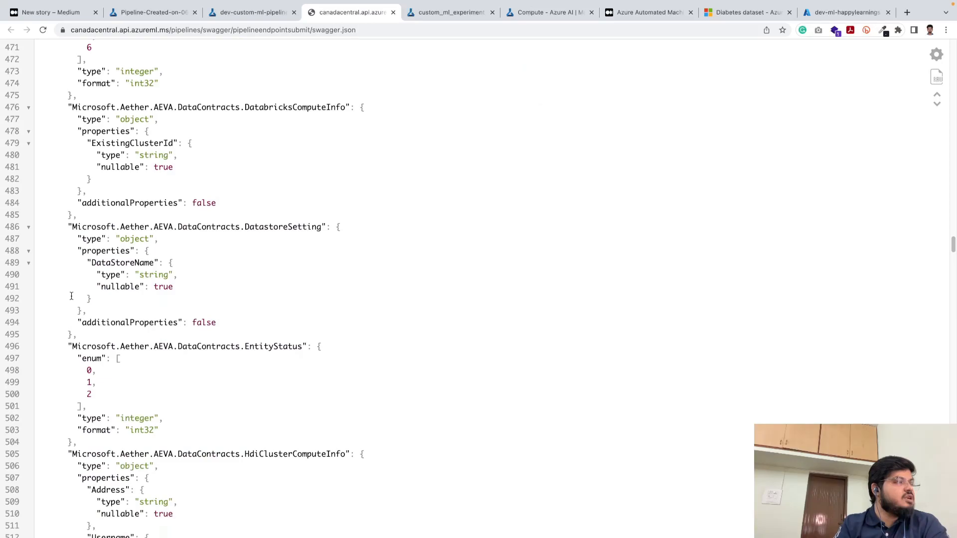
scroll(71, 296, up, 20)
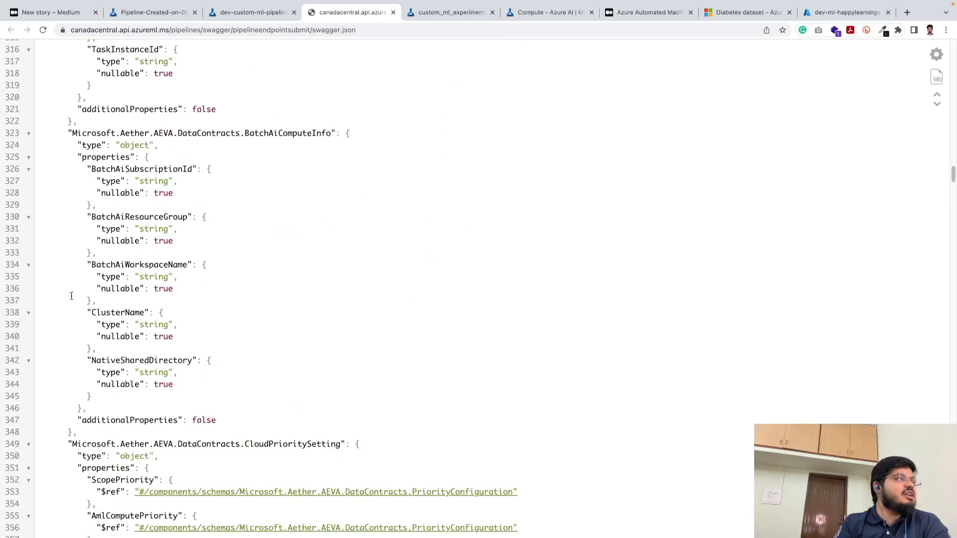
scroll(71, 296, up, 20)
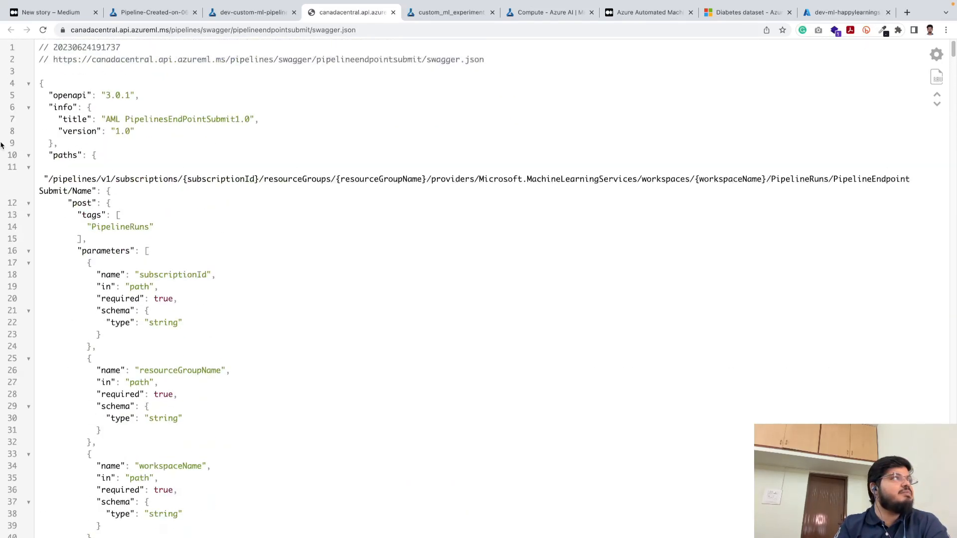
- Return to the Medium draft and review the regression metrics in the "STEP 7: Model Evaluation—Classification Models" section
click(141, 21)
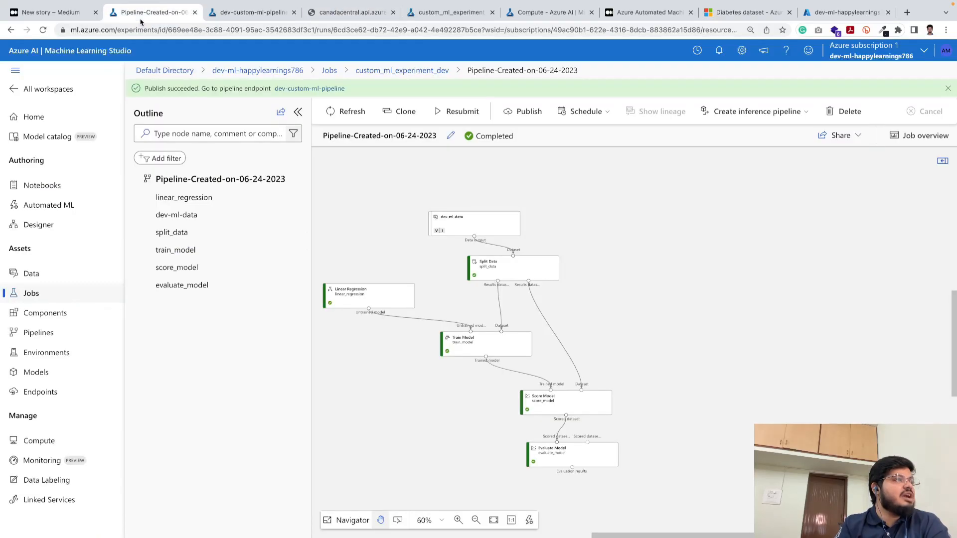
click(67, 5)
mouse_move(39, 5)
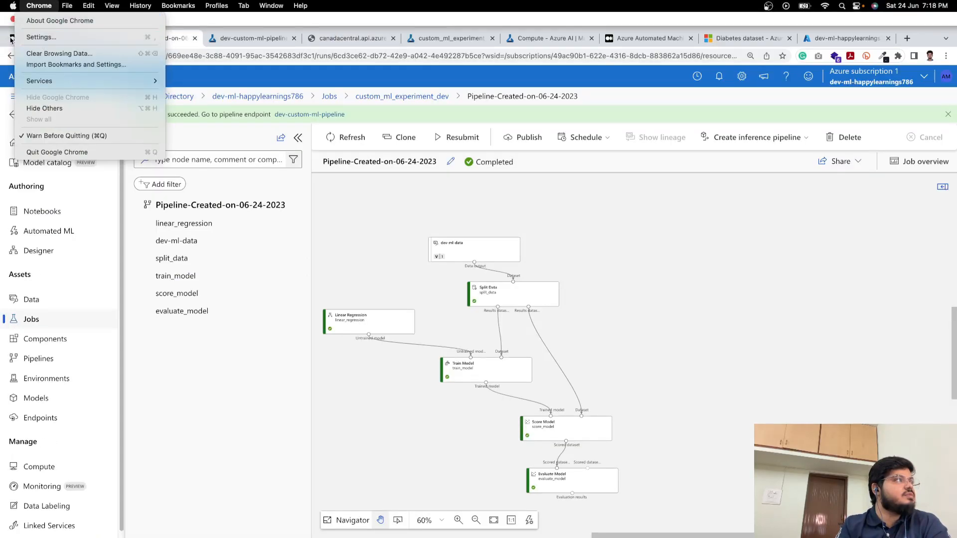
click(42, 39)
click(44, 40)
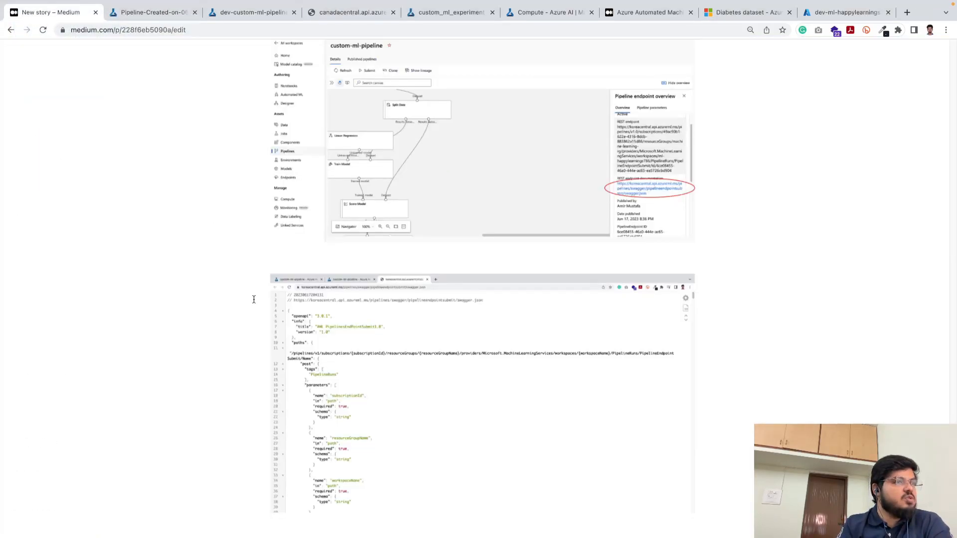
scroll(254, 299, down, 20)
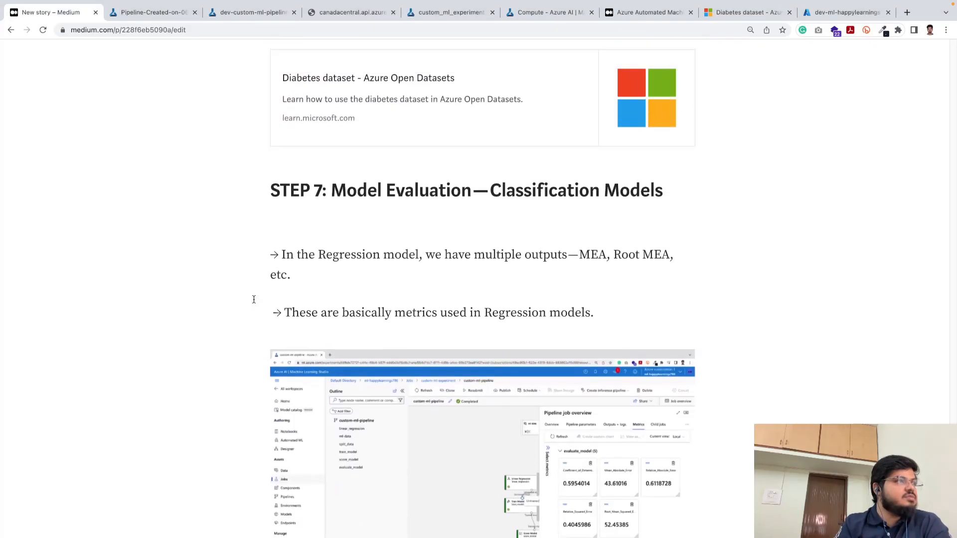
scroll(254, 299, up, 3)
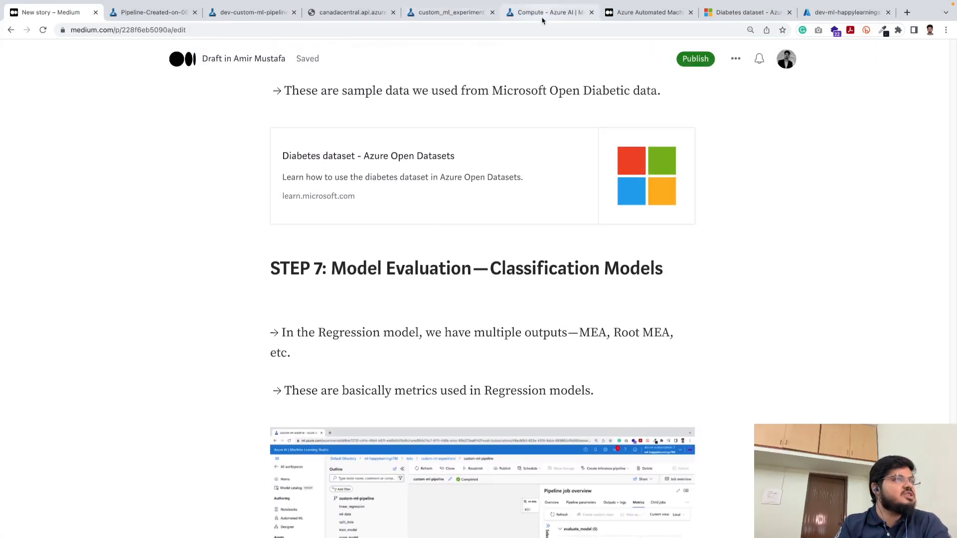
scroll(340, 192, down, 5)
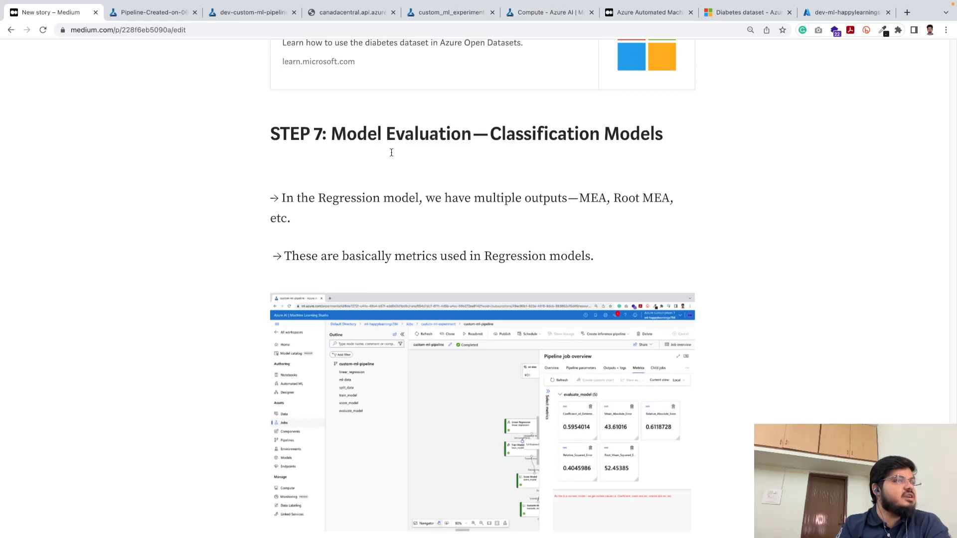
scroll(404, 313, down, 1)
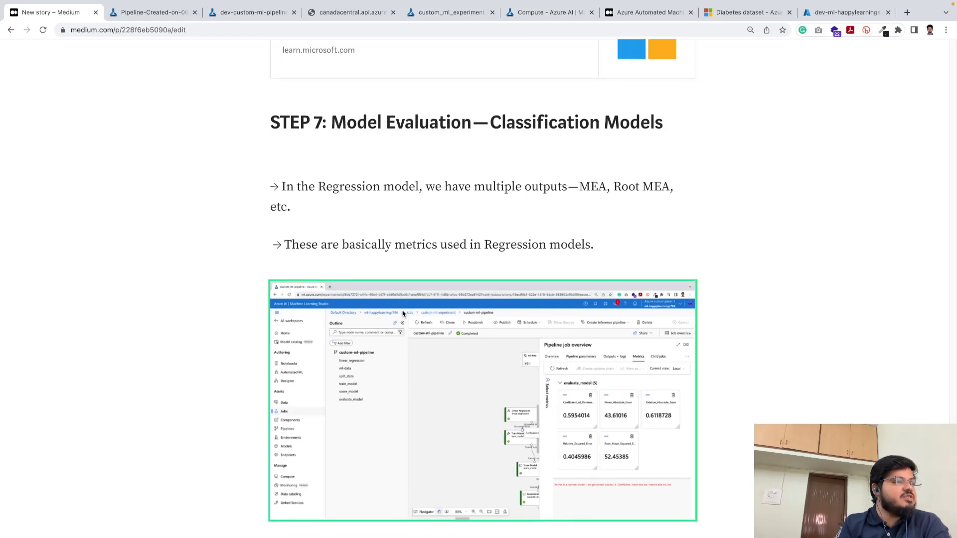
scroll(645, 301, down, 3)
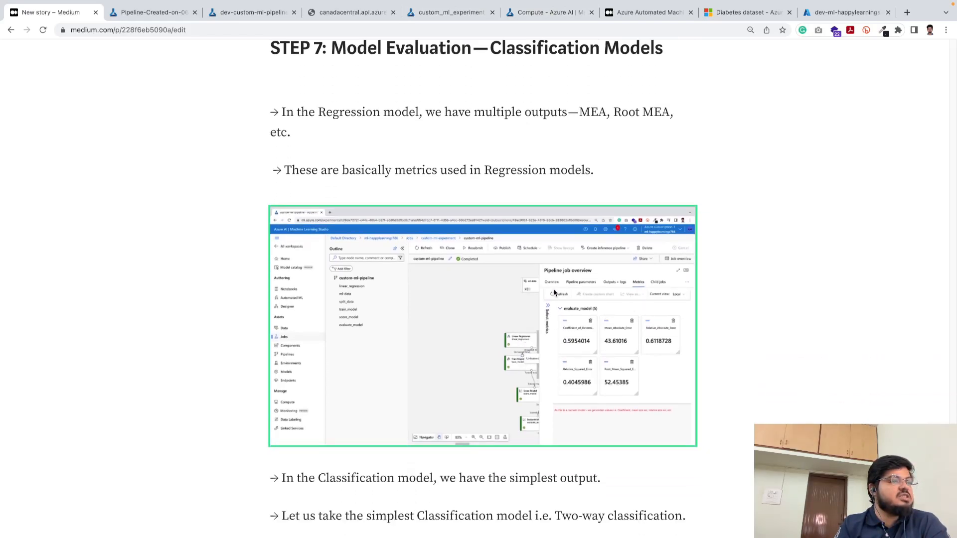
- Read the Medium draft's two-way classification notes and the definitions of labels, true/false positives and negatives, accuracy, precision and recall
scroll(587, 395, down, 20)
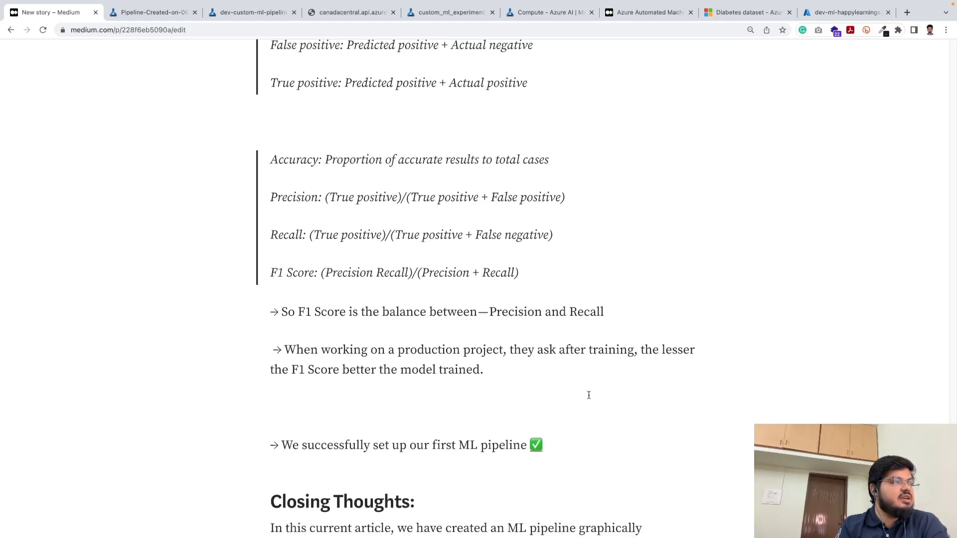
scroll(588, 395, up, 10)
scroll(589, 395, up, 10)
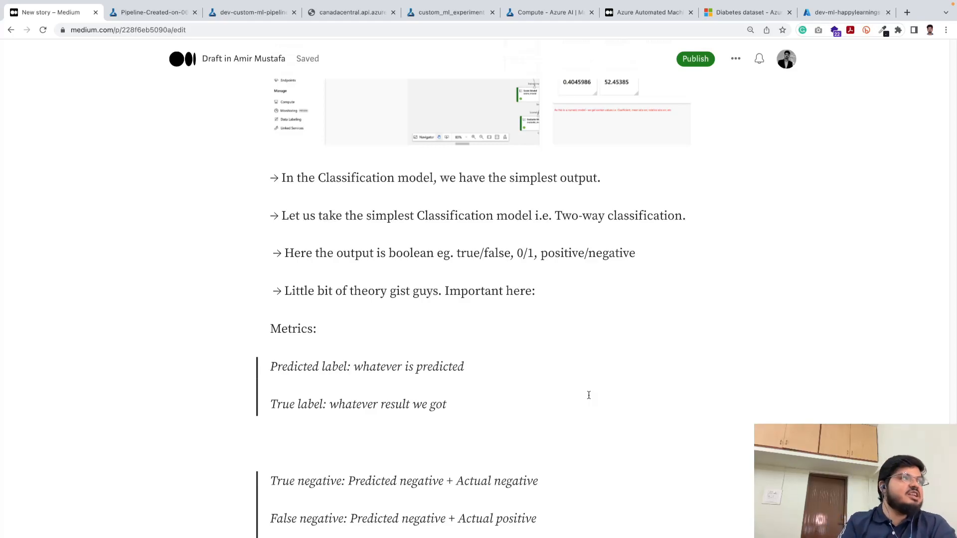
scroll(589, 395, down, 10)
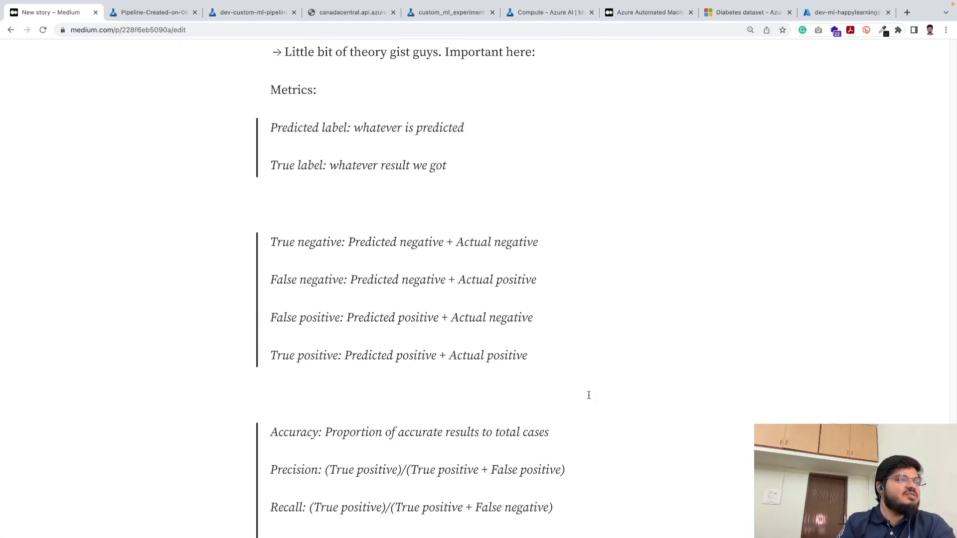
scroll(537, 269, up, 8)
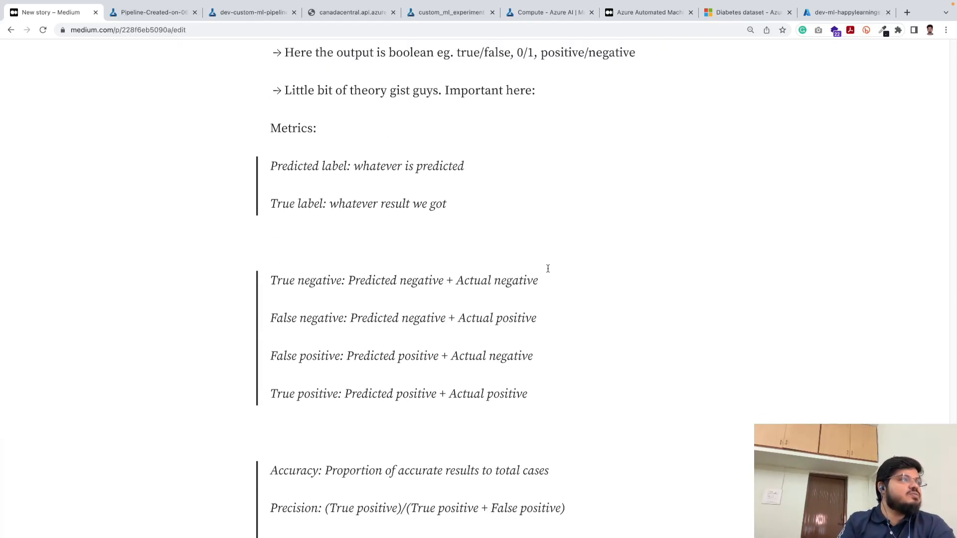
scroll(534, 245, down, 6)
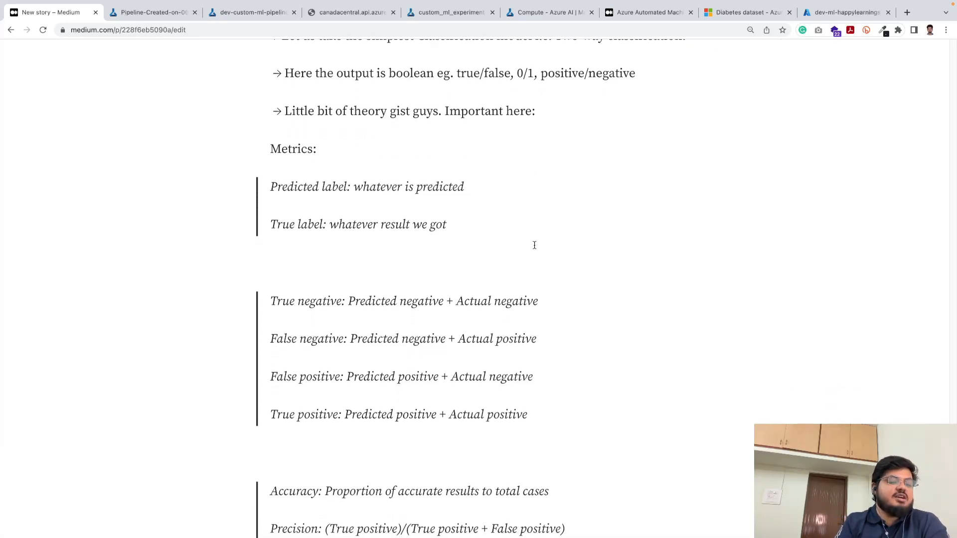
scroll(534, 245, down, 8)
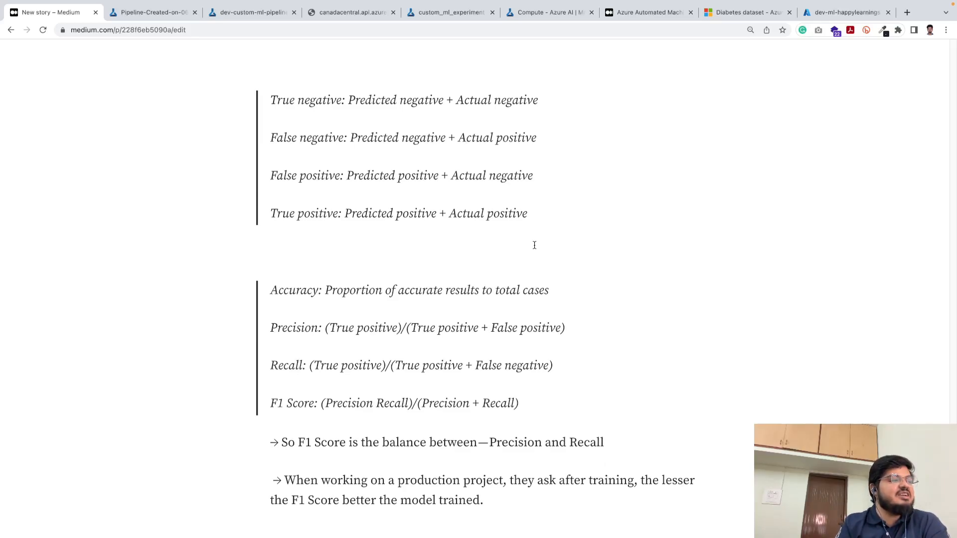
scroll(534, 245, up, 9)
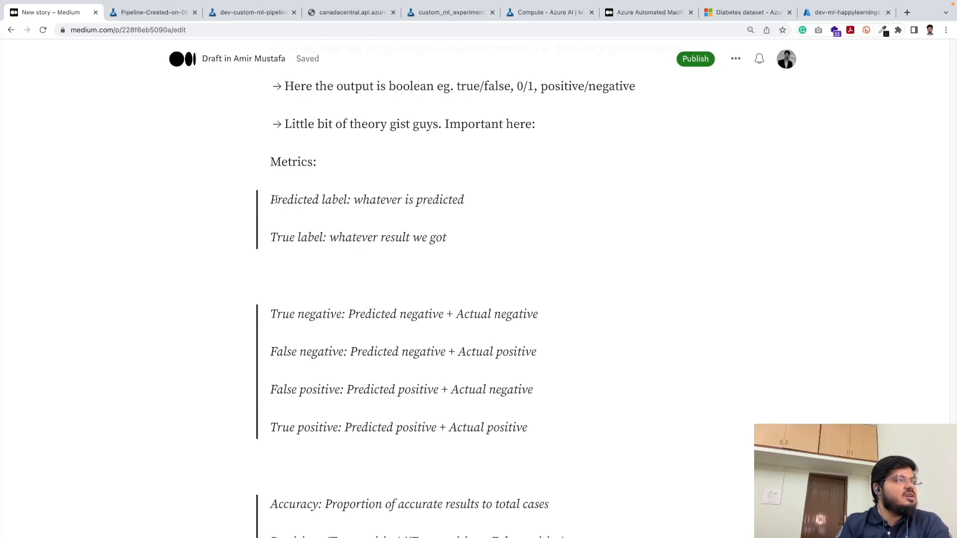
- Highlight the "Predicted label:" term, and then its first word alone, in the Medium draft's Metrics definitions
drag(271, 200, 350, 202)
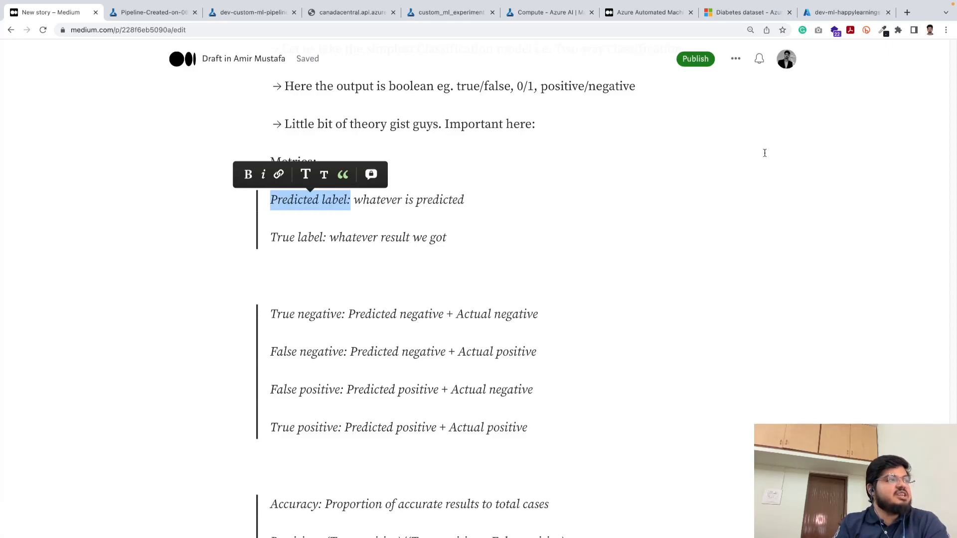
click(538, 207)
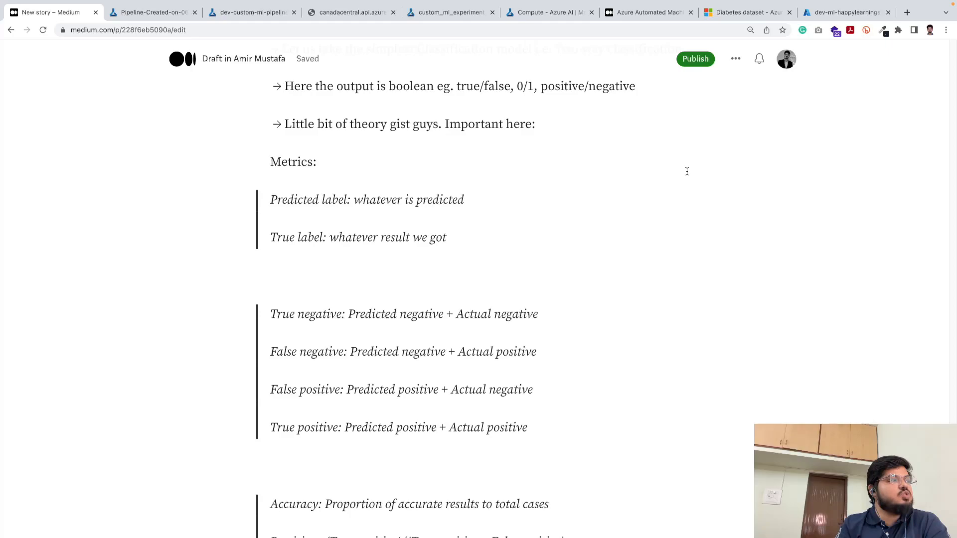
double_click(294, 201)
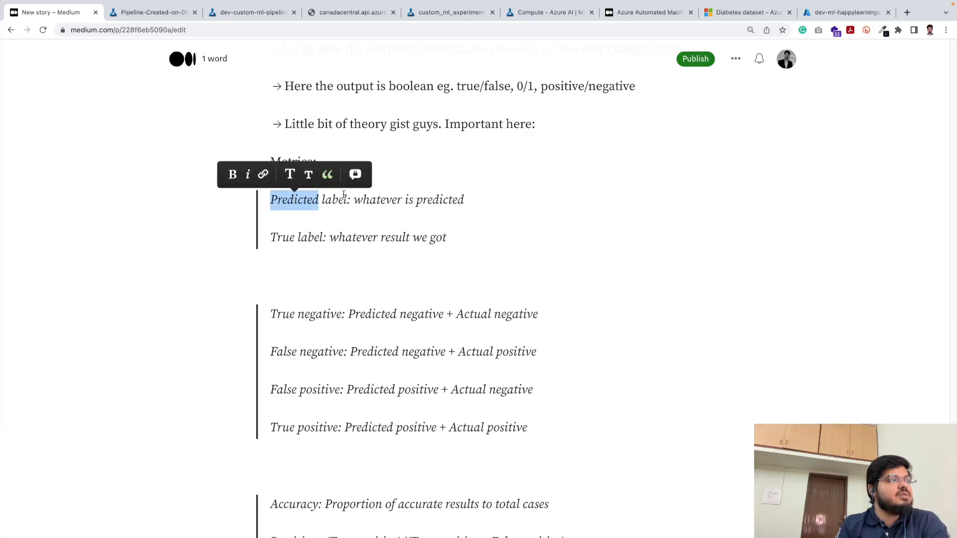
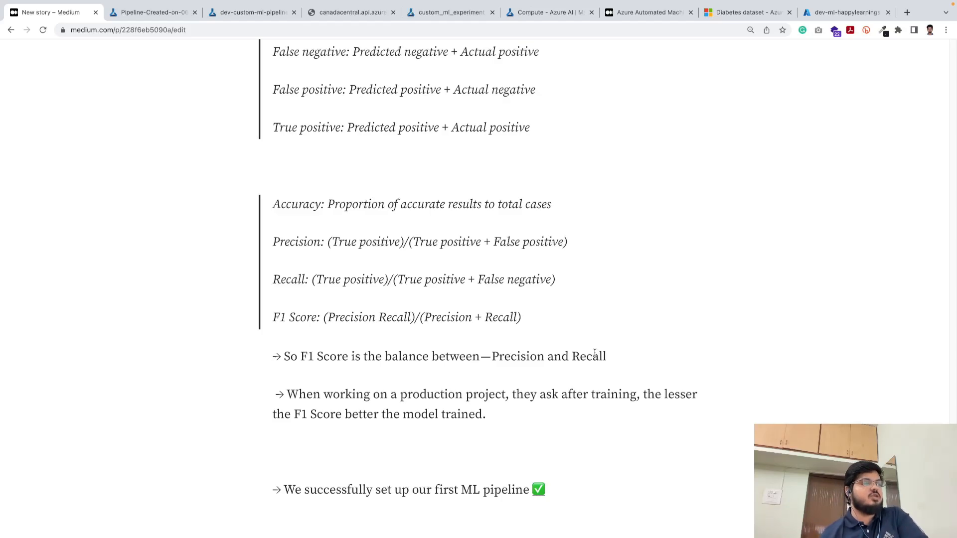
- Read the Medium draft's precision, recall and F1 Score formulas and continue to the Closing Thoughts
scroll(488, 276, up, 1)
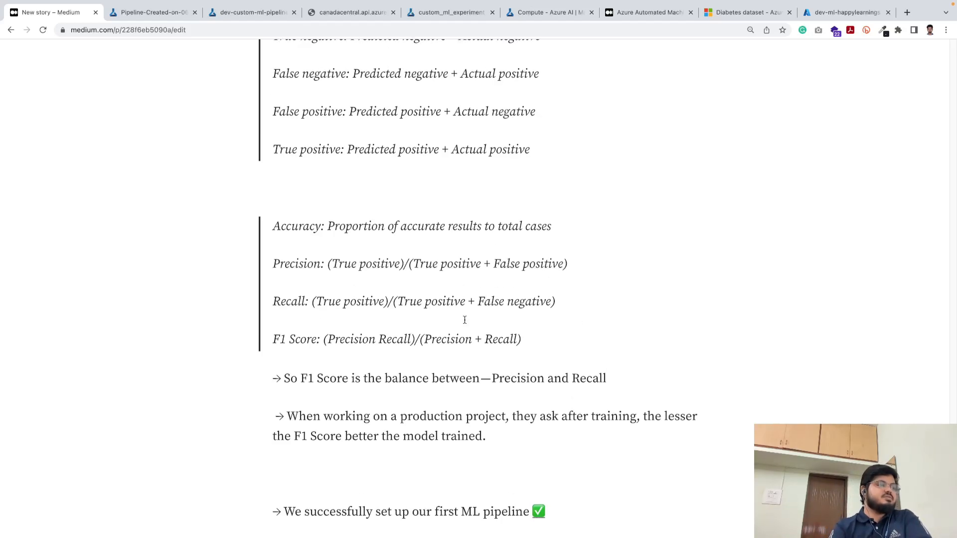
scroll(465, 320, down, 3)
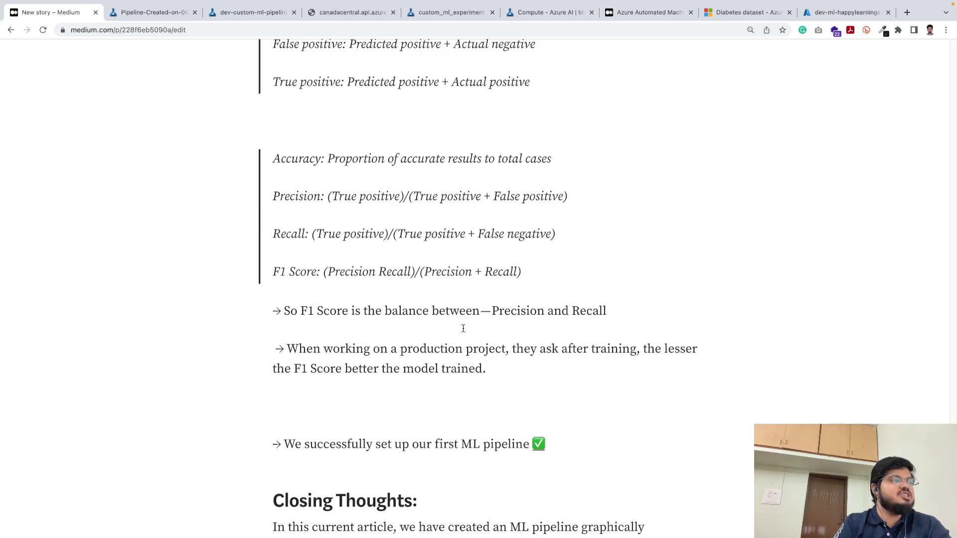
scroll(463, 352, down, 5)
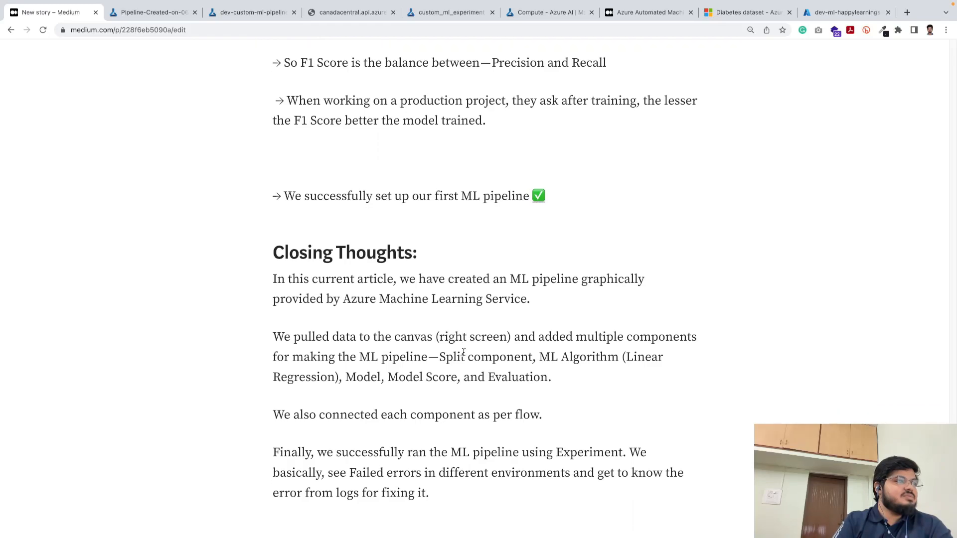
- Go back to the completed Pipeline-Created-on-06-24-2023 job in Azure Machine Learning Studio and look over its component graph
click(164, 13)
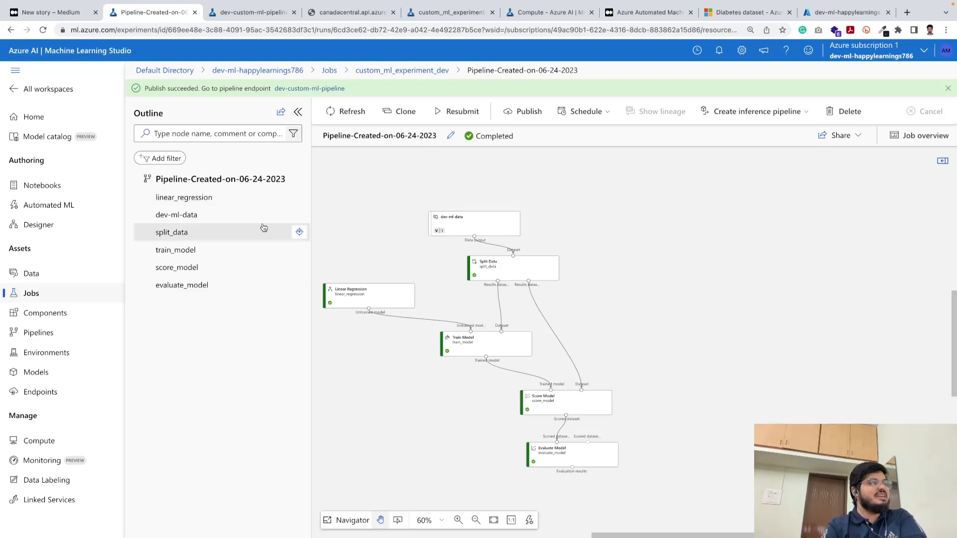
scroll(442, 270, down, 1)
scroll(442, 269, left, 1)
scroll(442, 269, left, 1)
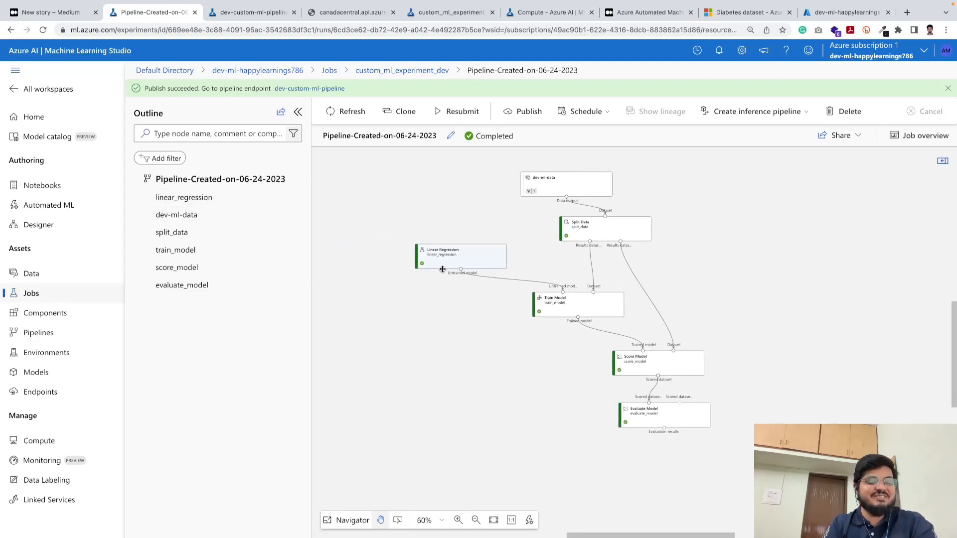
scroll(442, 270, up, 1)
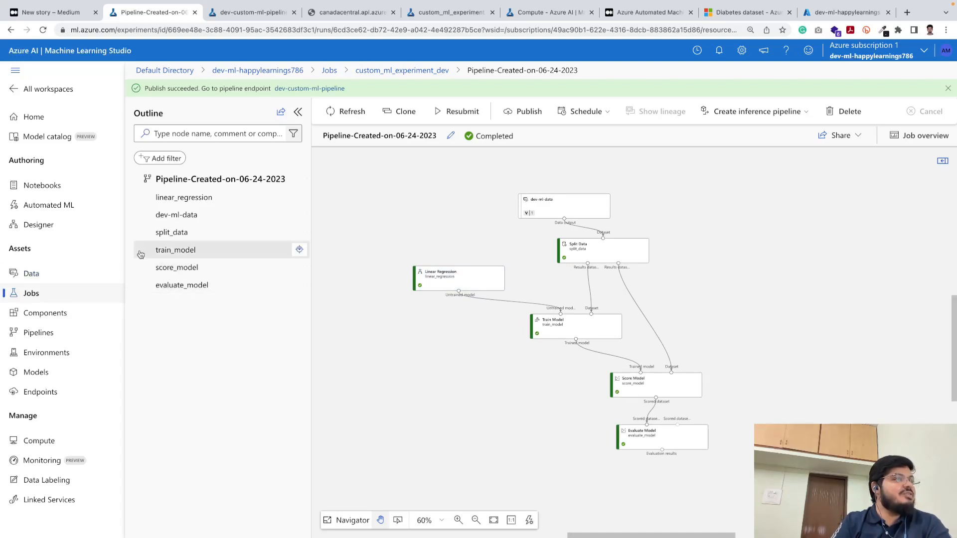
- Create a new blank pipeline in Designer using classic prebuilt components
key(super+Tab)
click(59, 234)
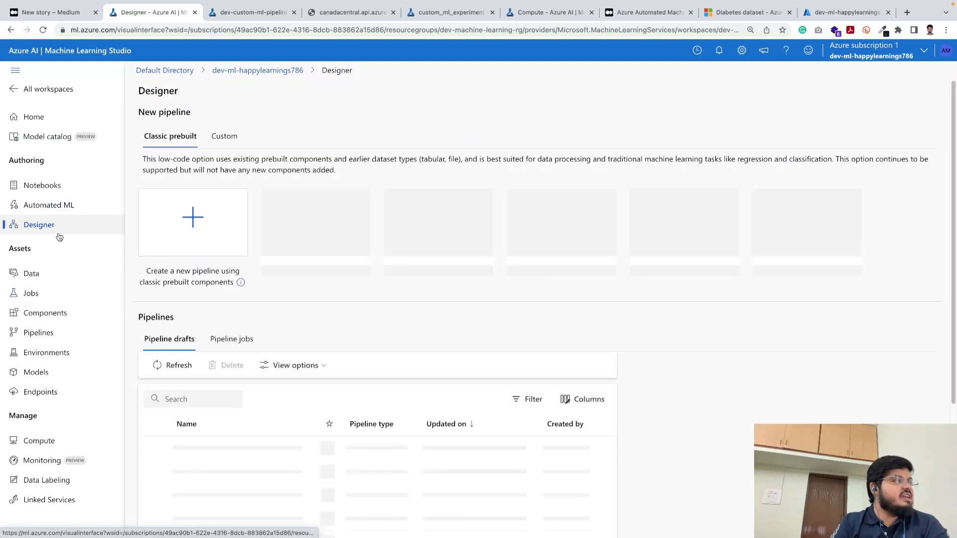
click(197, 241)
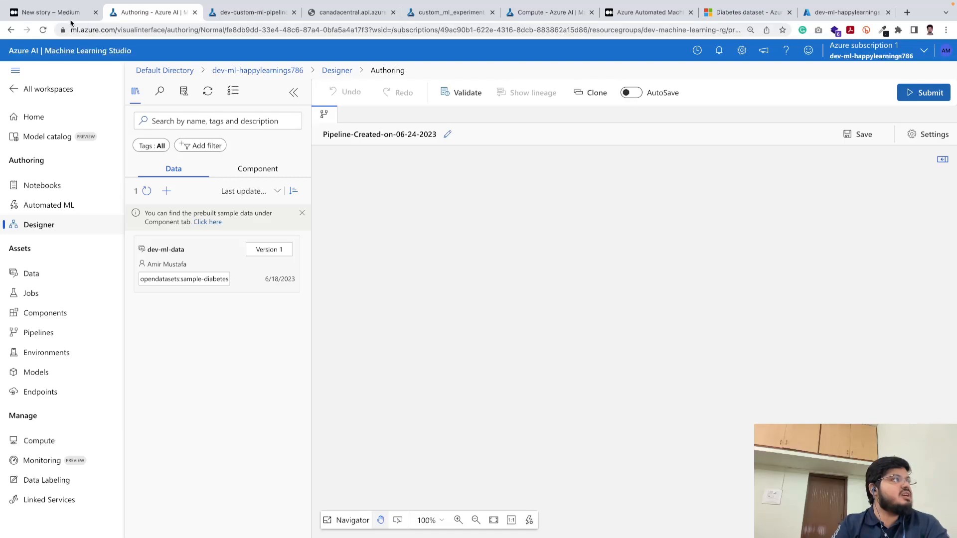
- Read the Medium draft's Closing Thoughts, check the Diabetes dataset preview, and highlight the word "Model" in the component summary
click(50, 12)
scroll(344, 282, down, 2)
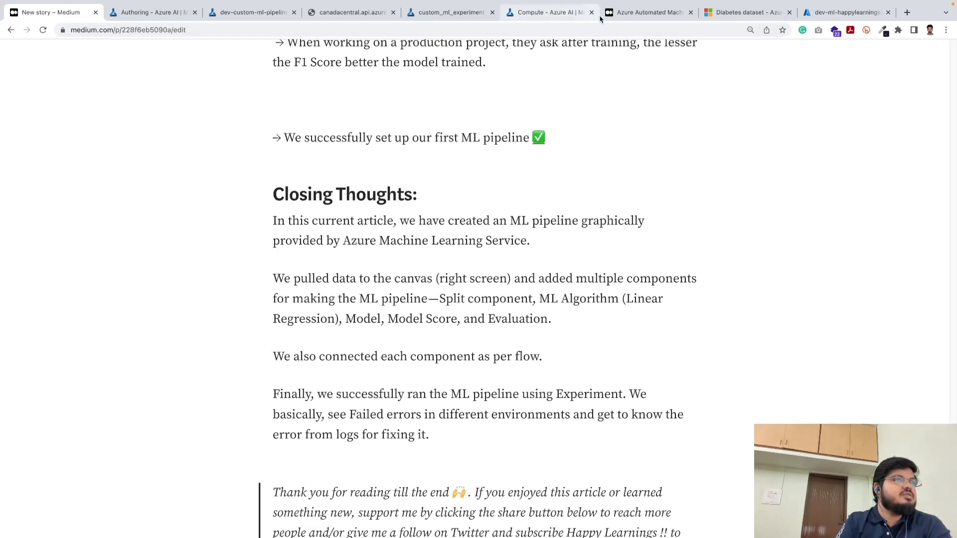
click(772, 15)
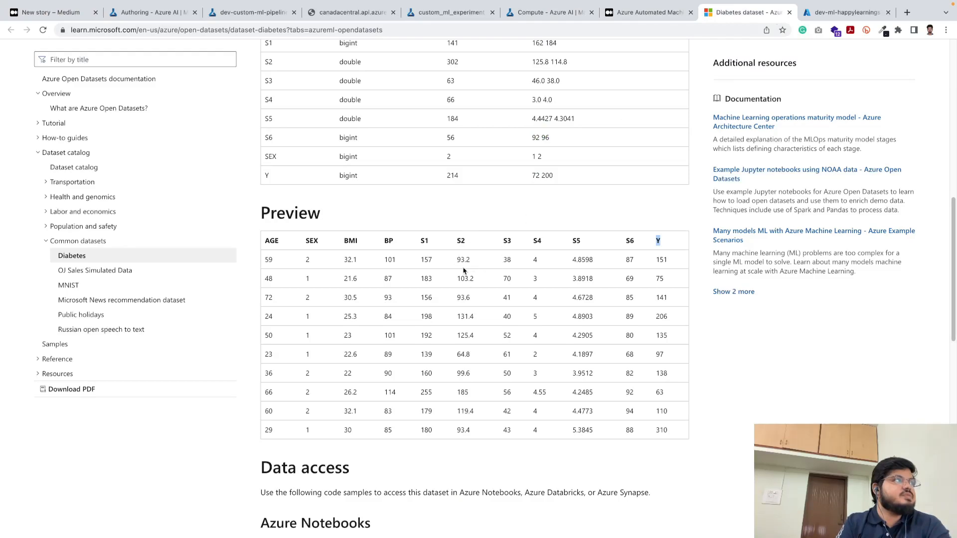
click(67, 20)
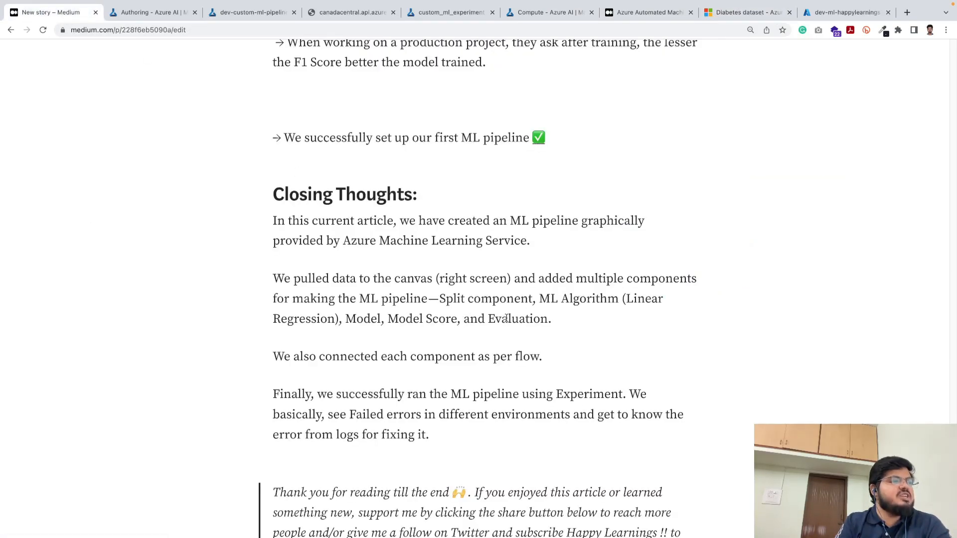
double_click(366, 321)
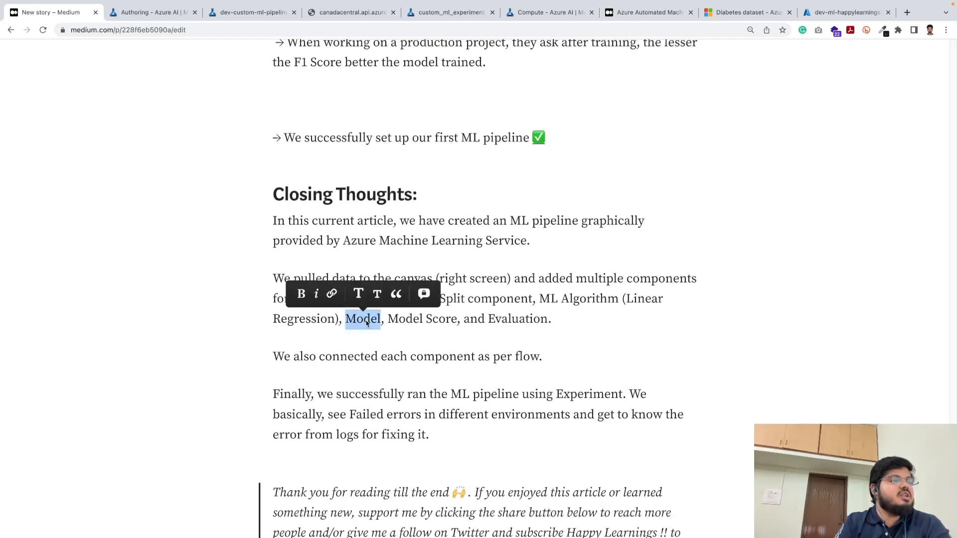
click(365, 322)
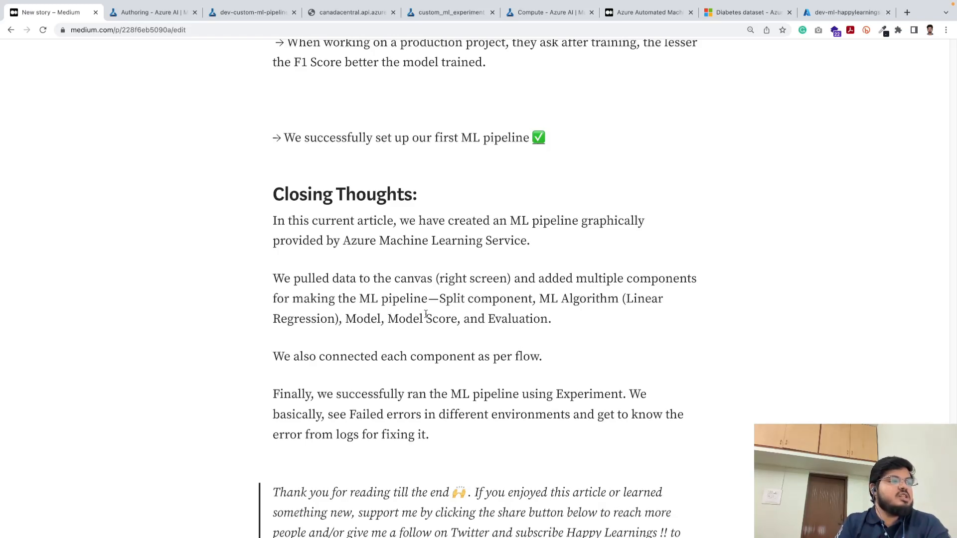
- Return to Azure Machine Learning Studio and open the completed Pipeline-Created-on-06-24-2023 job from the custom_ml_experiment_dev experiment
click(134, 10)
click(31, 295)
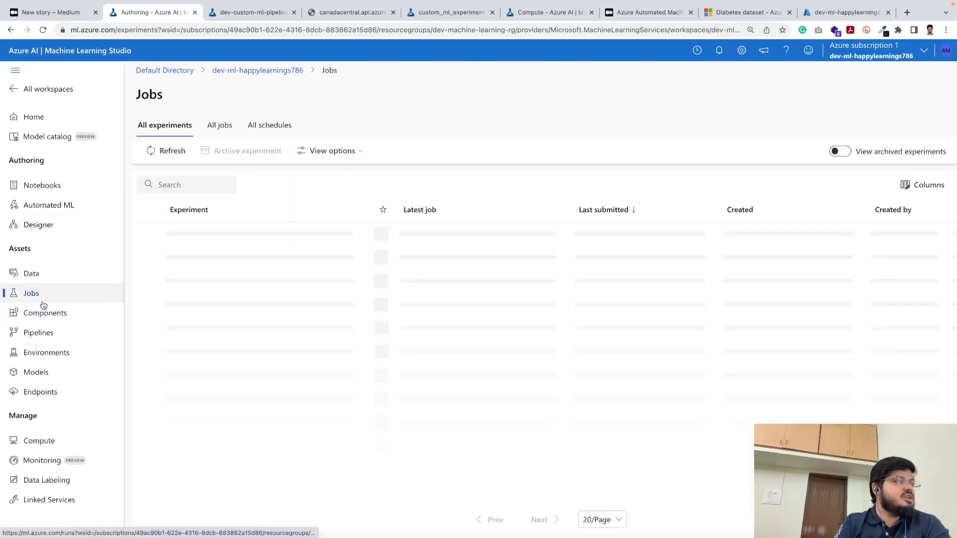
click(218, 234)
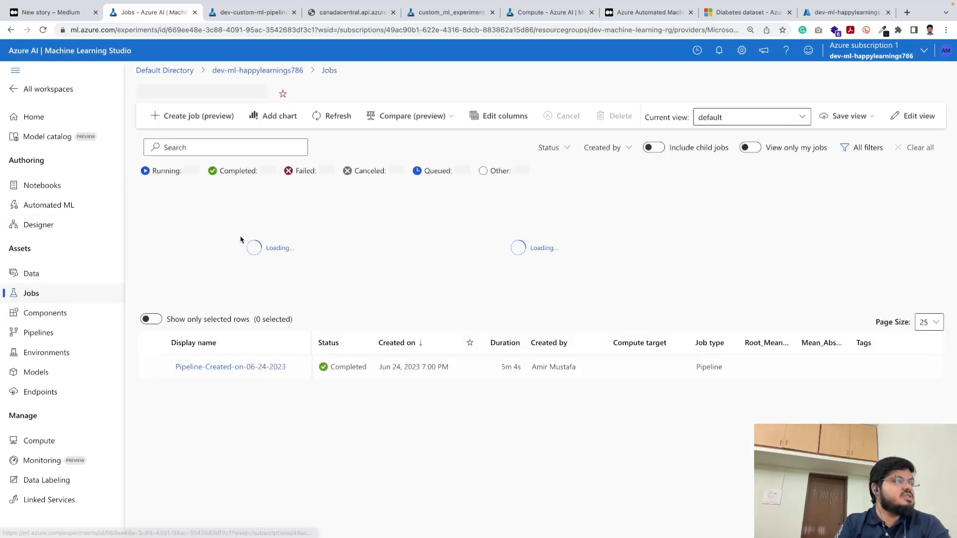
click(222, 371)
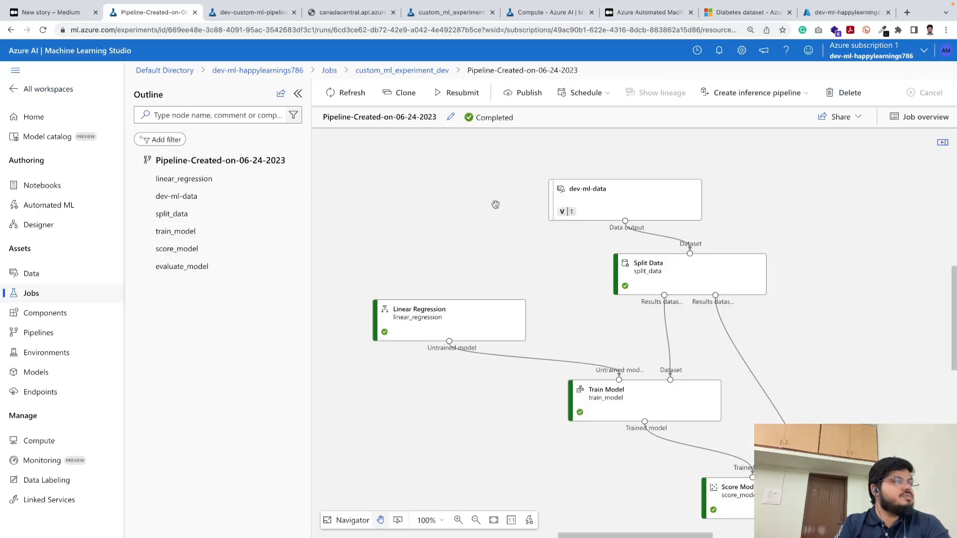
- Trace the job graph's data flow from dev-ml-data through Split Data and Train Model to Score Model and Evaluate Model
mouse_move(659, 230)
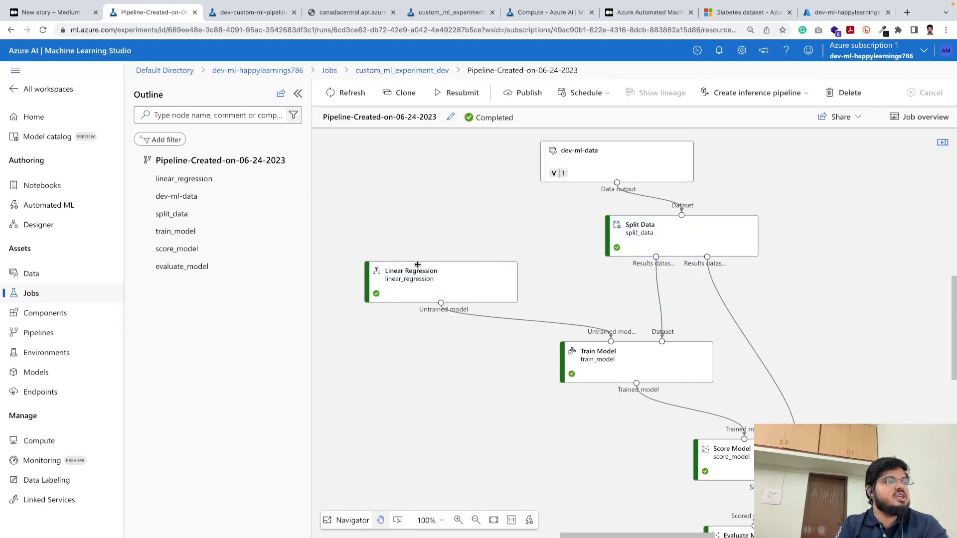
mouse_move(623, 355)
scroll(638, 363, down, 2)
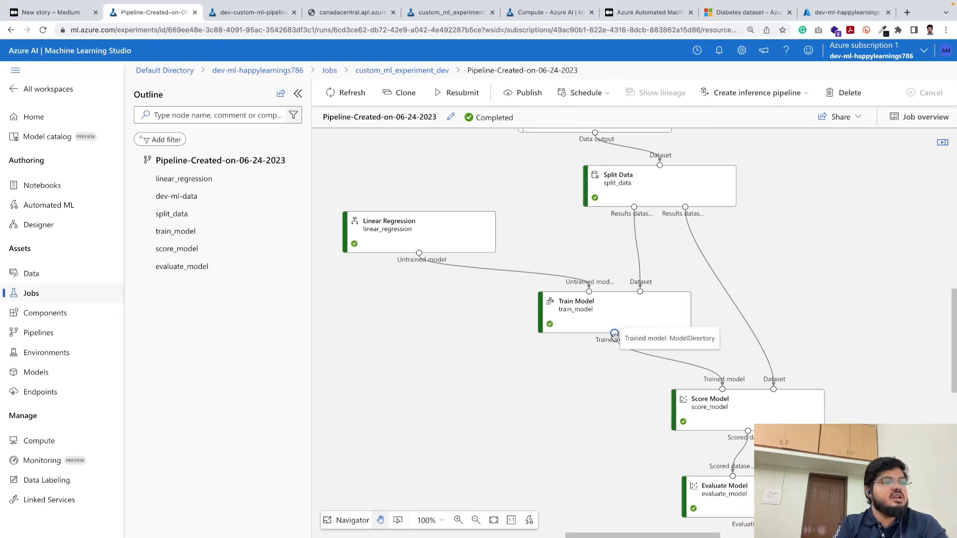
mouse_move(720, 398)
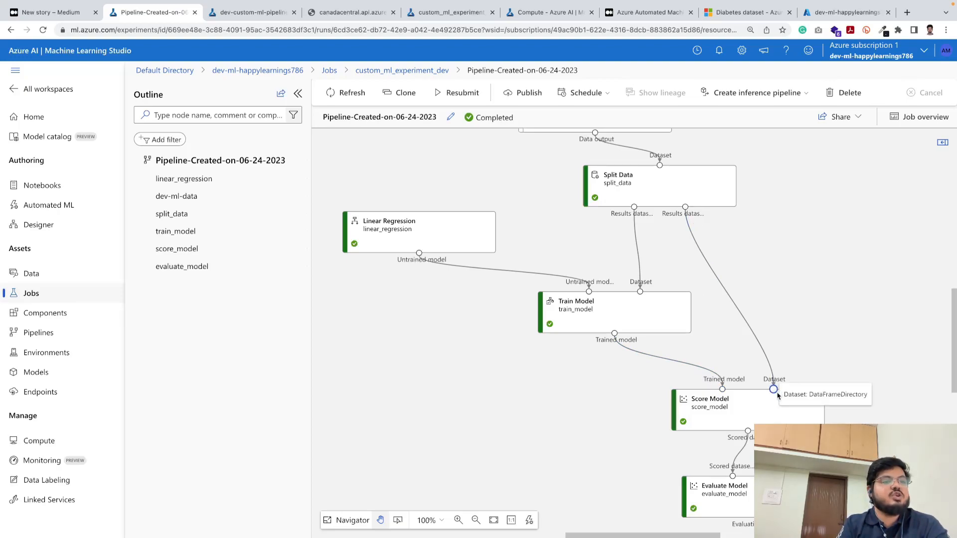
scroll(755, 310, down, 3)
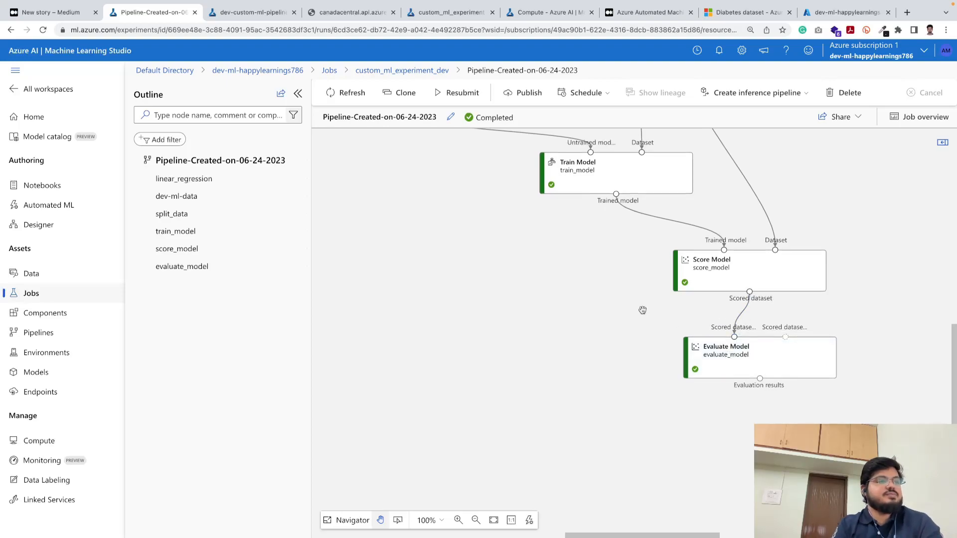
scroll(525, 273, up, 4)
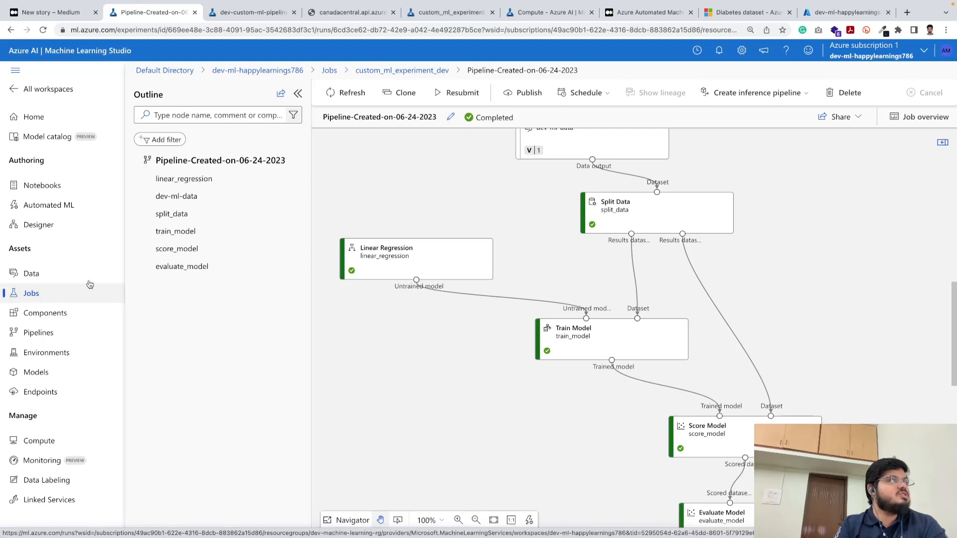
- Go to the published dev-custom-ml-pipeline and review the REST endpoint and documentation details in its endpoint overview
click(62, 13)
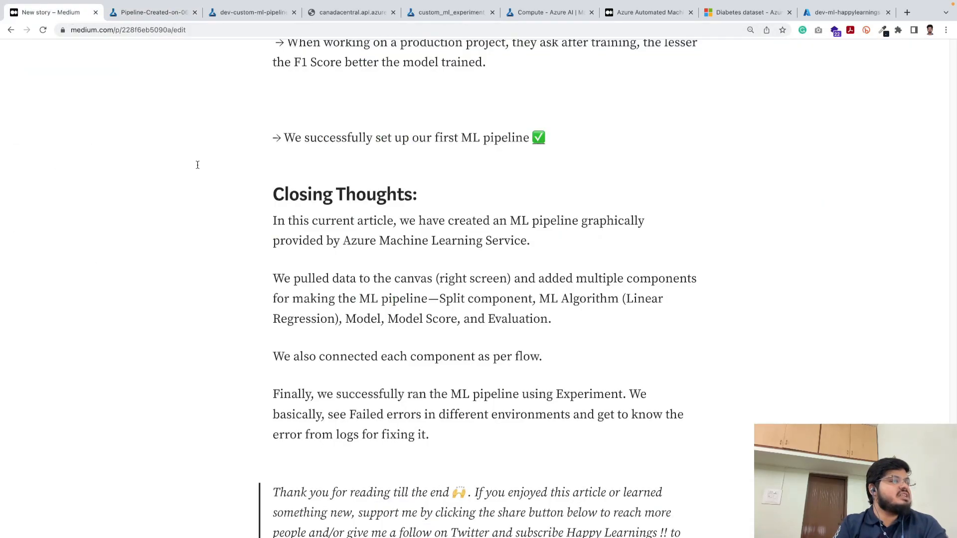
click(158, 14)
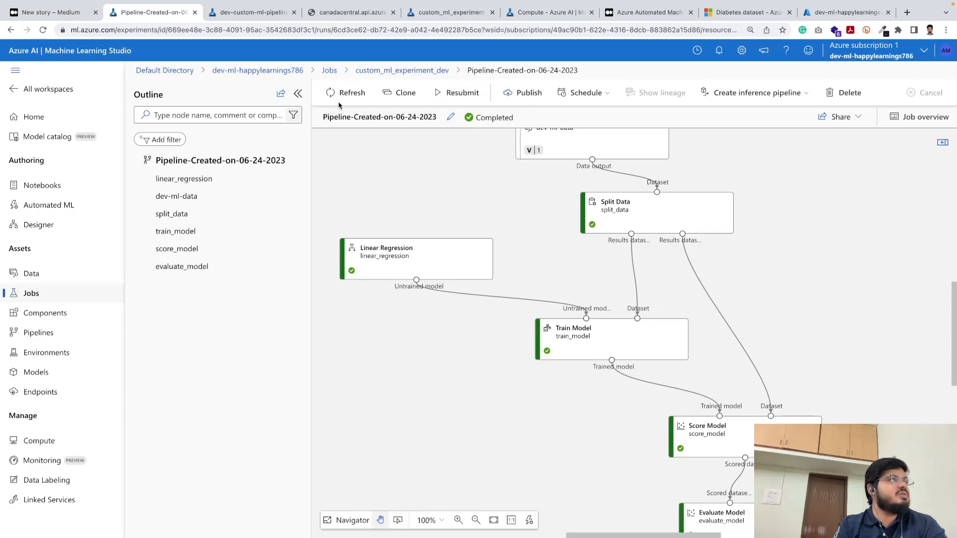
click(269, 10)
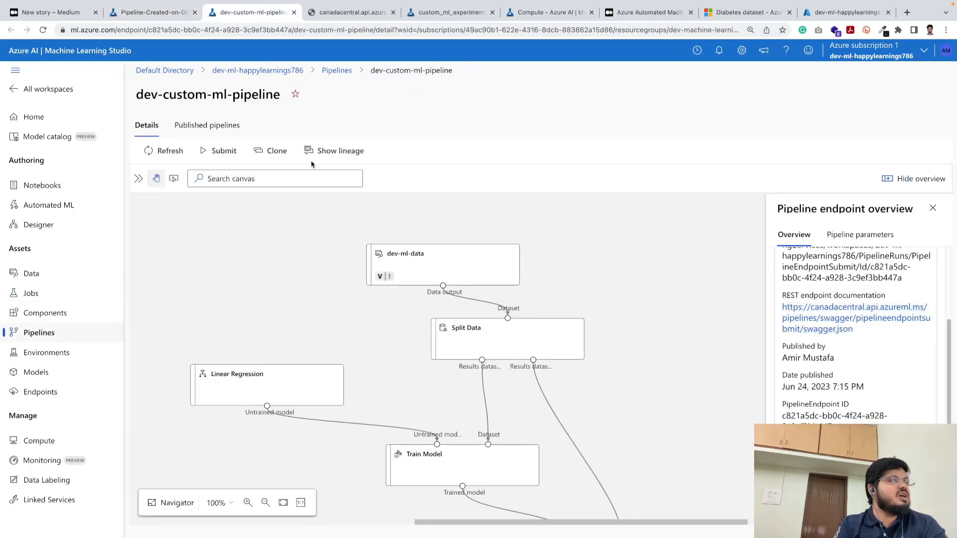
scroll(340, 255, down, 1)
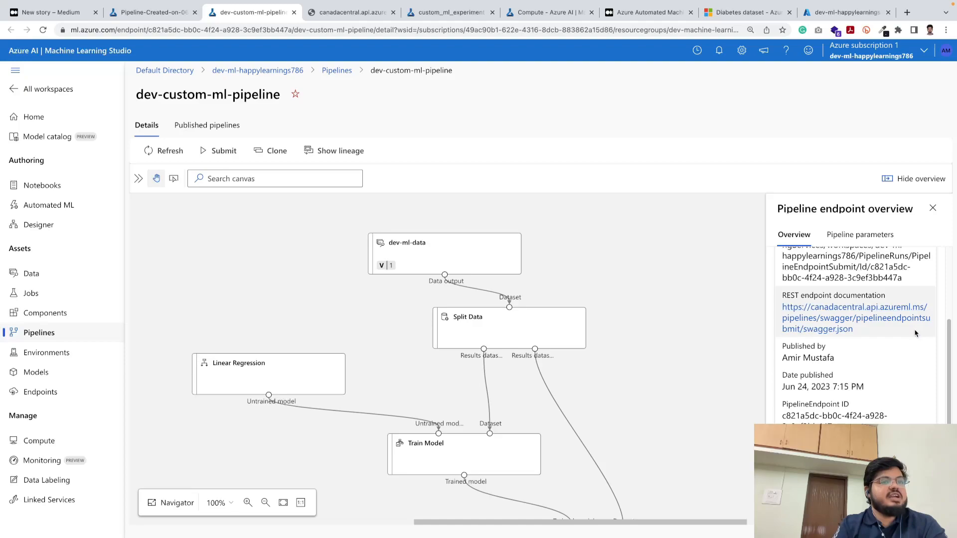
scroll(915, 330, up, 3)
scroll(915, 330, down, 1)
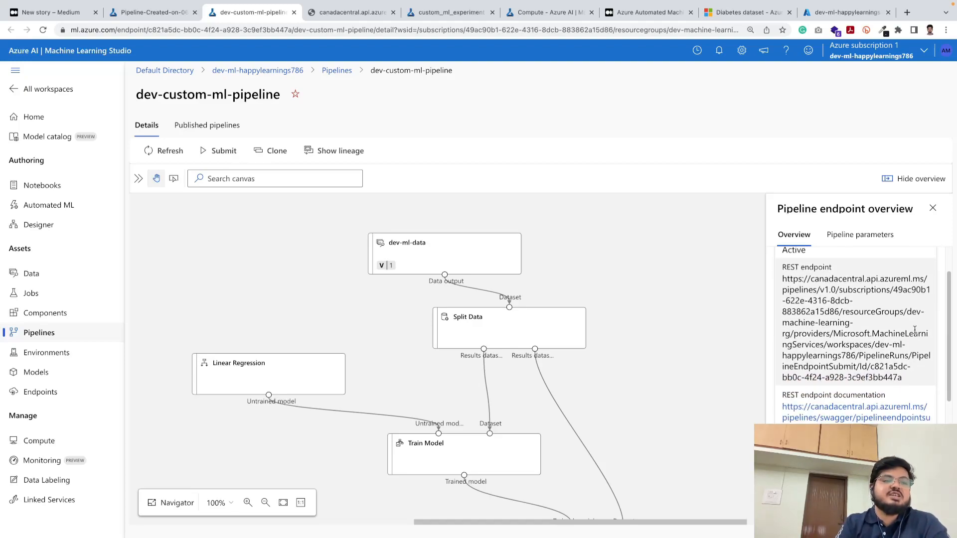
scroll(915, 330, down, 5)
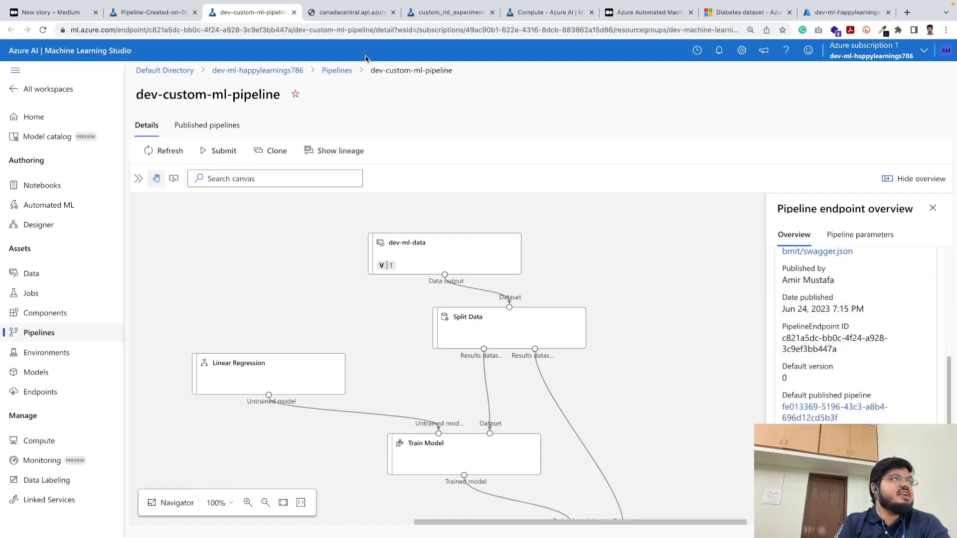
- Skim the pipeline endpoint's swagger.json parameters, return to the beginning, and collapse the first path entry
click(369, 12)
scroll(288, 230, down, 10)
scroll(288, 230, down, 10)
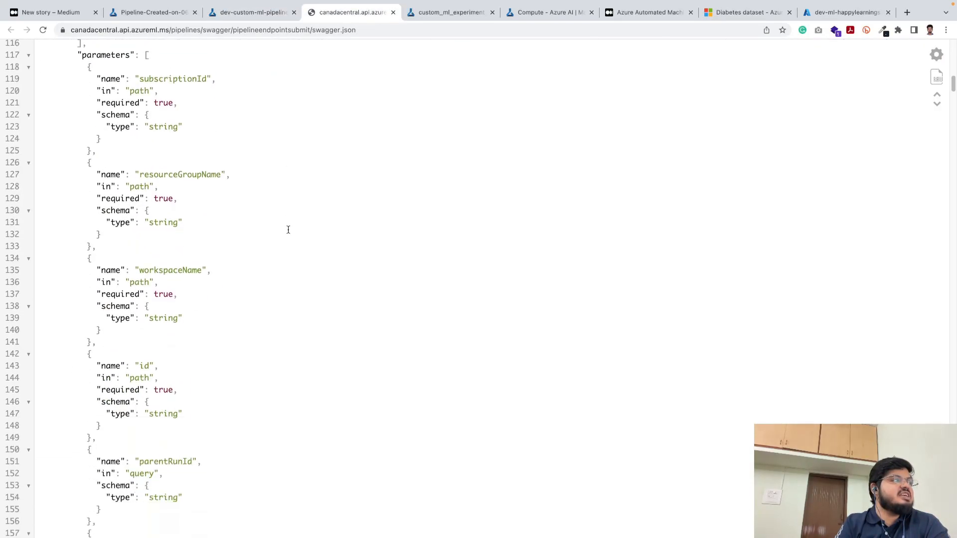
scroll(288, 230, up, 20)
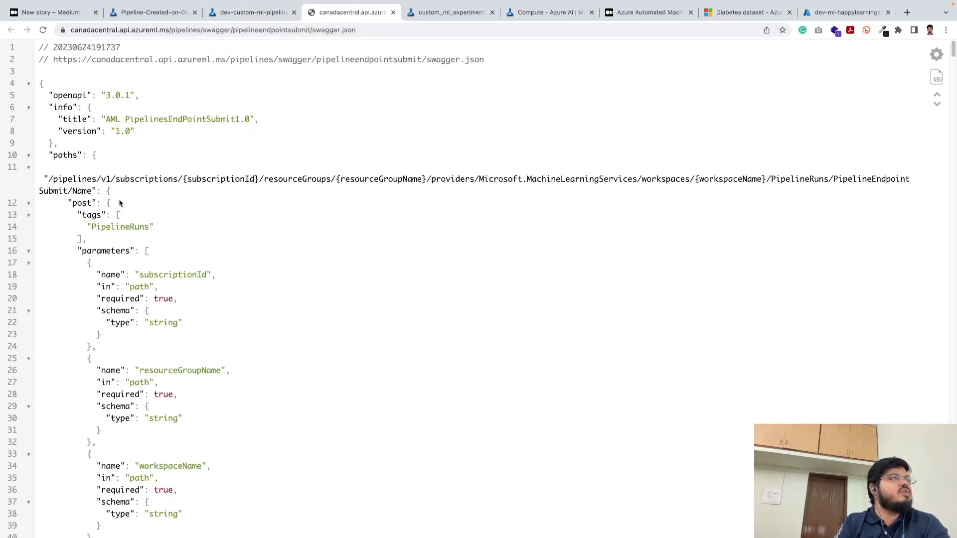
click(28, 169)
- Show the workspace's experiments in Jobs, and return to the Medium draft to read through to its closing thank-you note
click(138, 13)
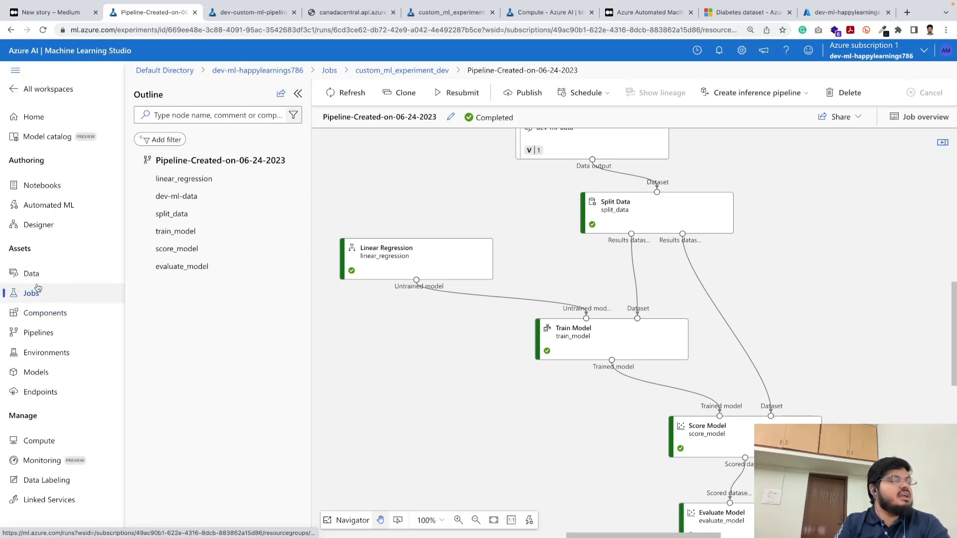
click(52, 292)
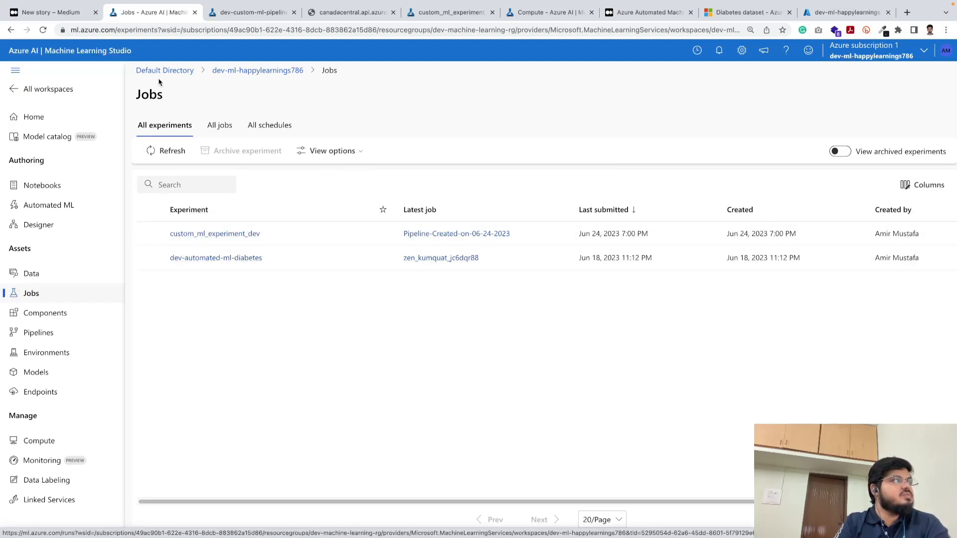
click(50, 12)
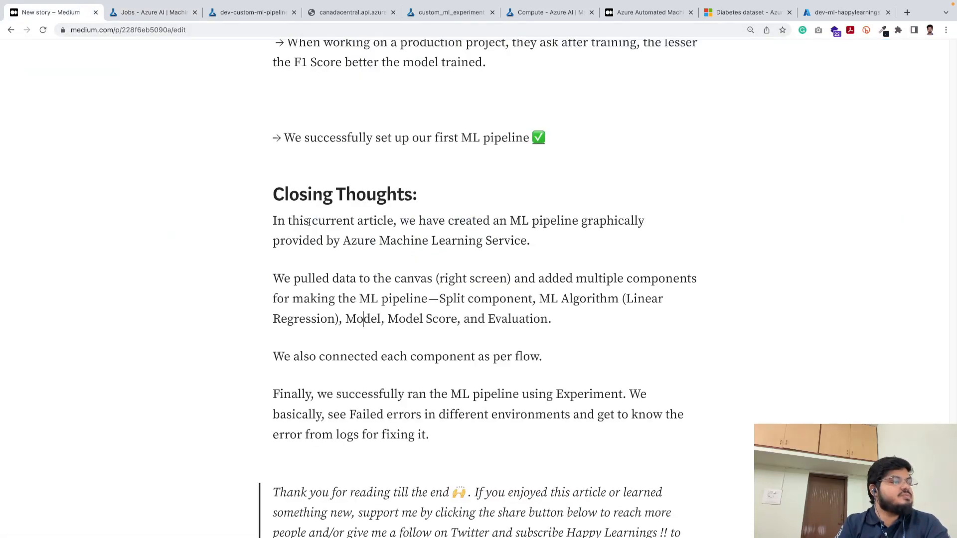
scroll(309, 222, down, 5)
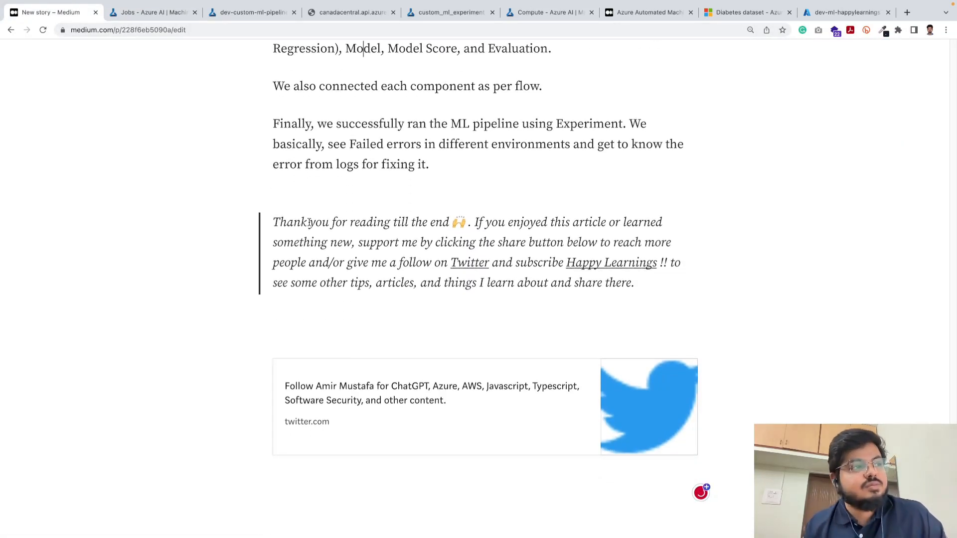